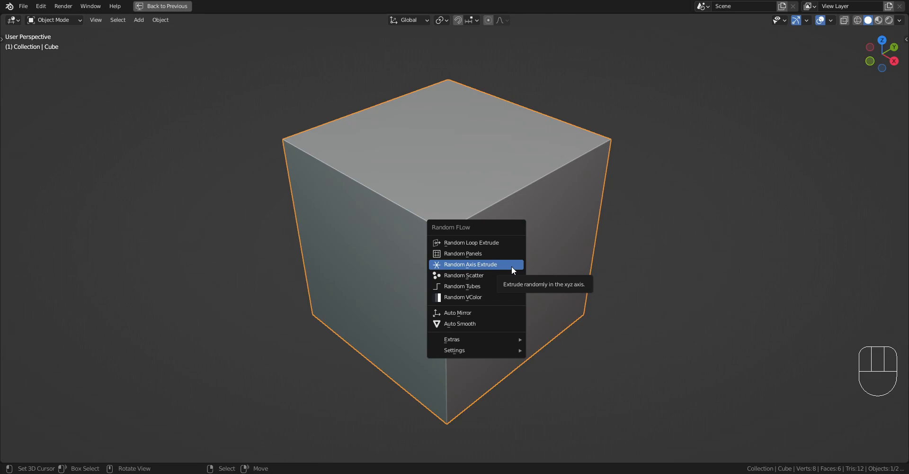
Step: Open the Random Axis Extrude settings for the cube to examine its options
key(shift+q)
click(549, 138)
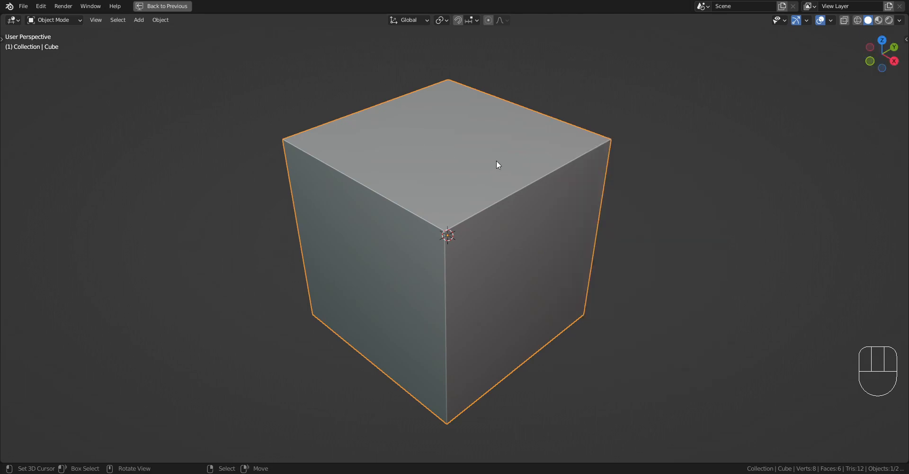
middle_drag(507, 158, 520, 156)
key(shift+q)
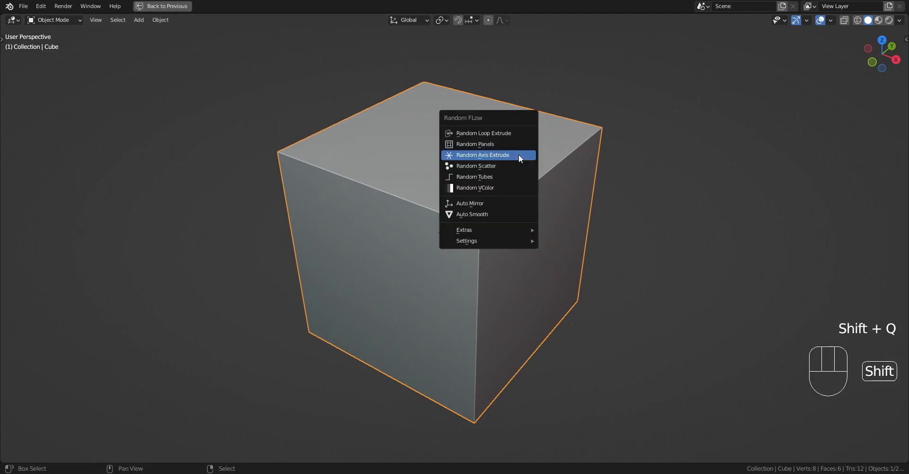
click(518, 155)
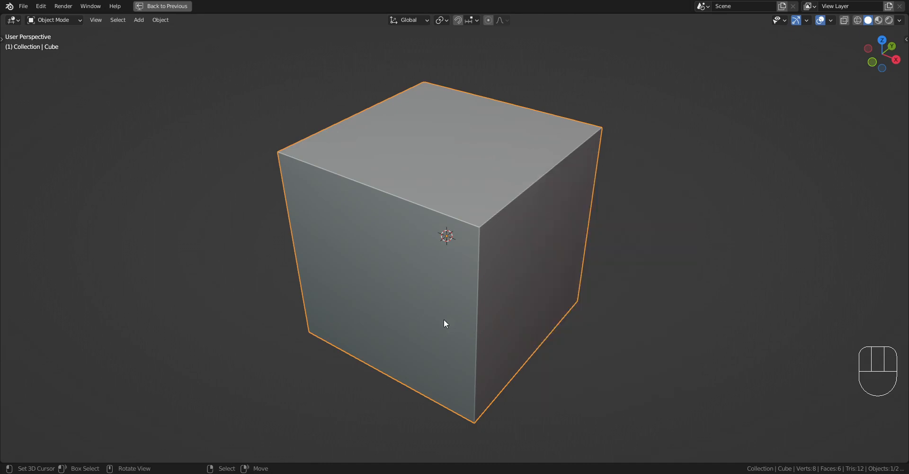
Step: Restore the full workspace layout, enlarge the lower editor row, and turn the compositor area into a Text Editor
key(ctrl+space)
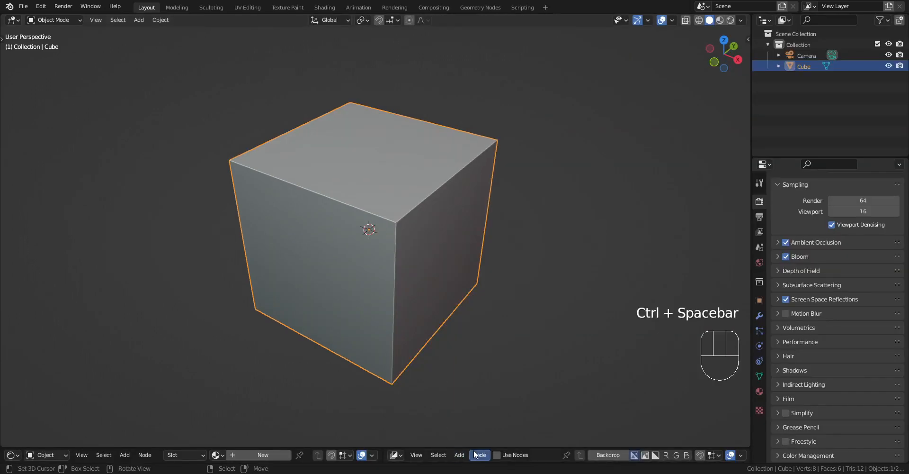
drag(477, 446, 477, 275)
click(395, 282)
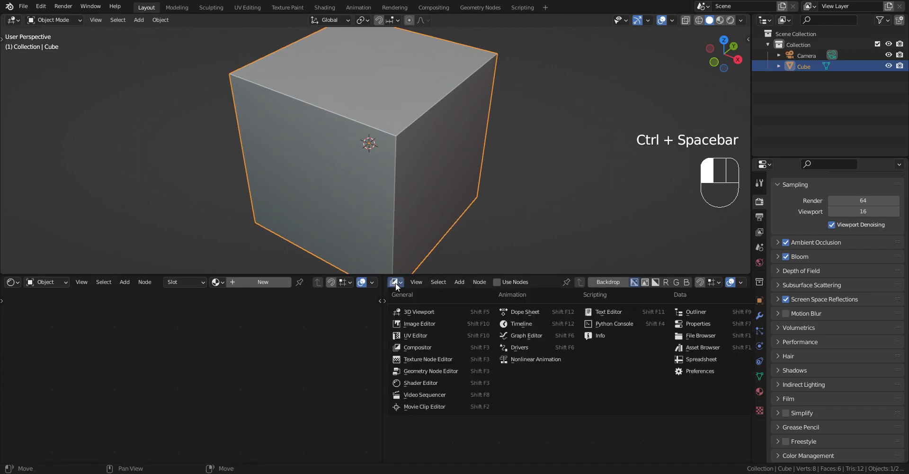
key(shift+F11)
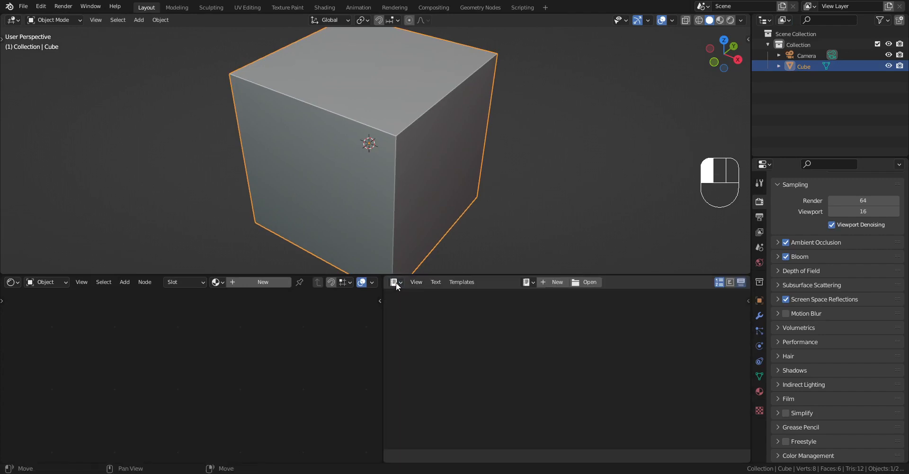
Step: Create a new text with an enlarged font and write "x = 1 y = 1 z = 1" on line 1
click(553, 282)
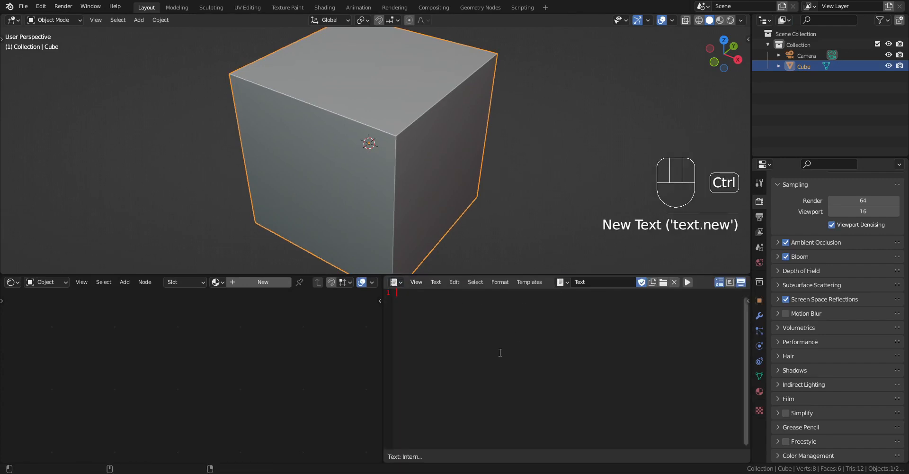
ctrl+scroll(500, 352, up, 1)
ctrl+scroll(500, 352, up, 2)
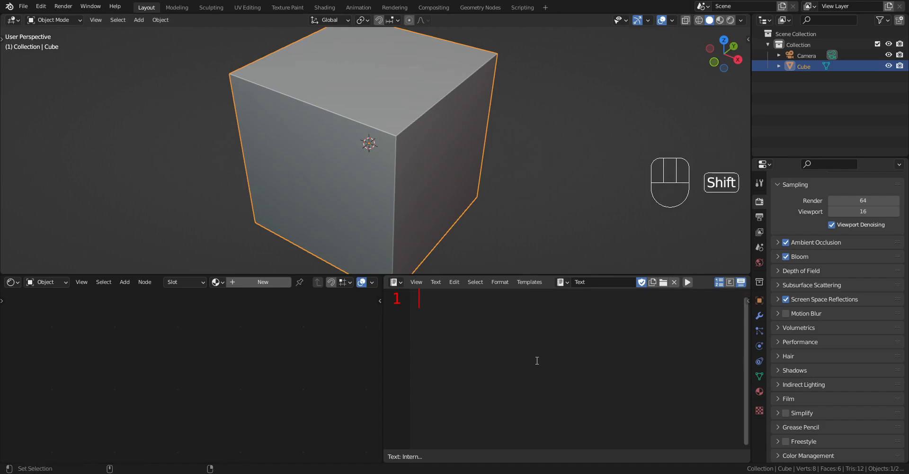
text(x = 1)
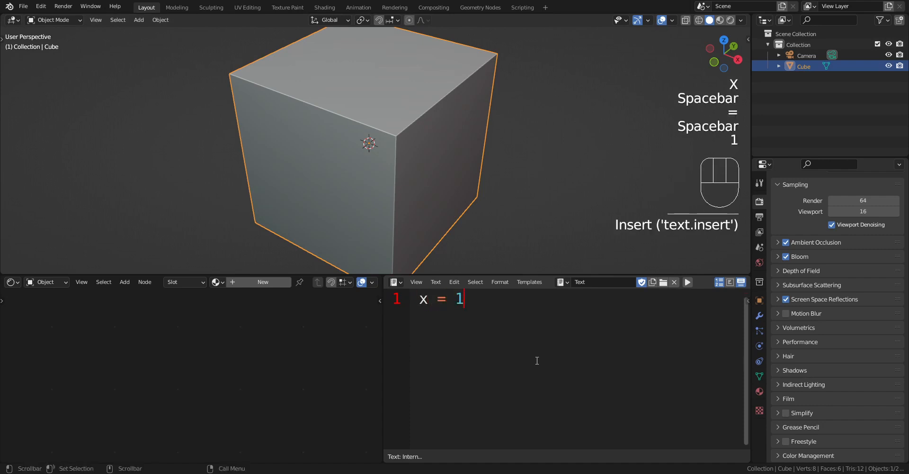
text( y = 1 =)
key(BackSpace)
key(BackSpace)
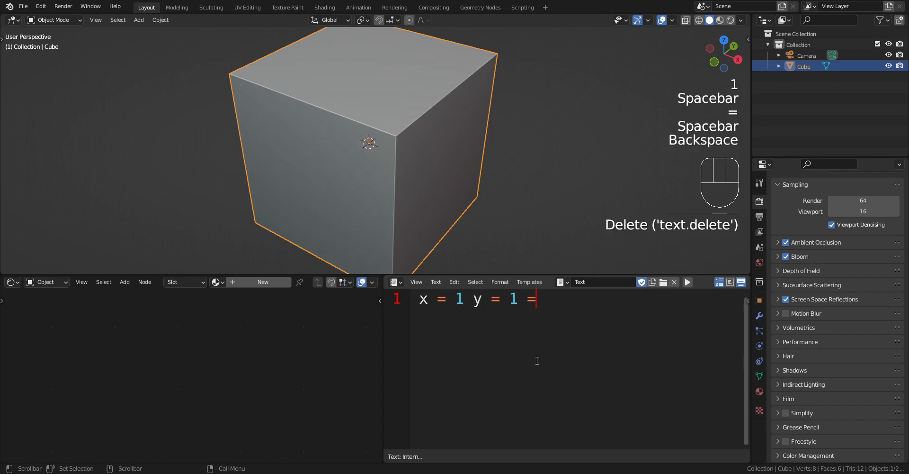
text(z = 1)
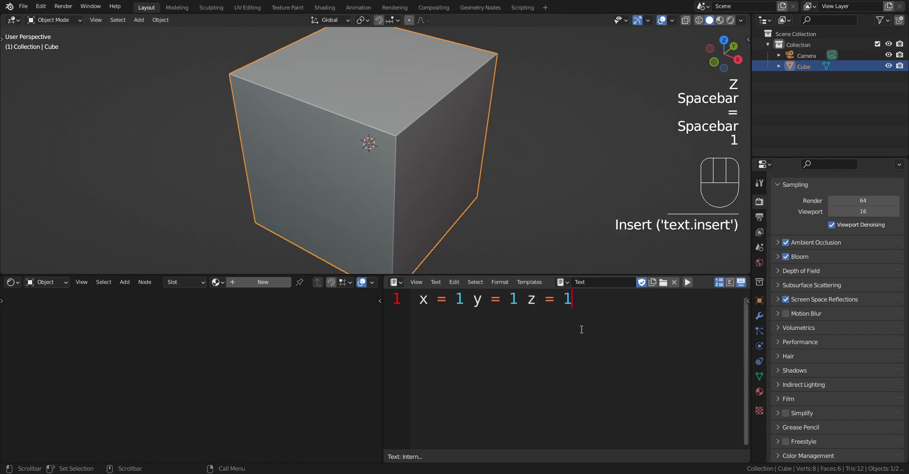
Step: Bring up the Random Axis Extrude settings for the cube and examine the per-axis X, Y and Z values
key(shift+q)
click(393, 96)
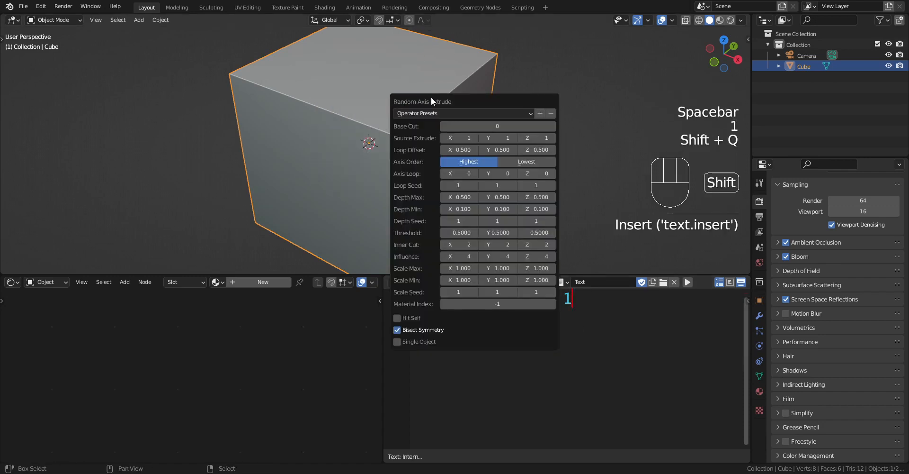
drag(431, 96, 455, 62)
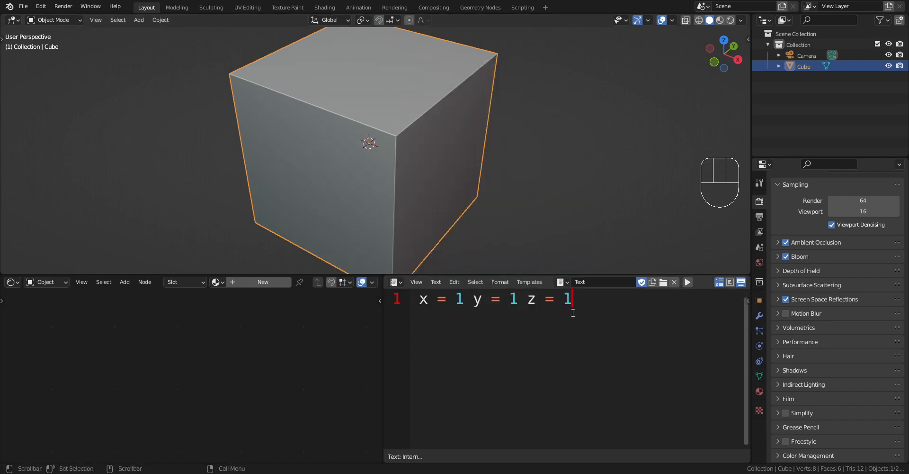
Step: Write the axis order "x y z" on line 3 of the text, leaving line 2 blank
key(Return)
key(Return)
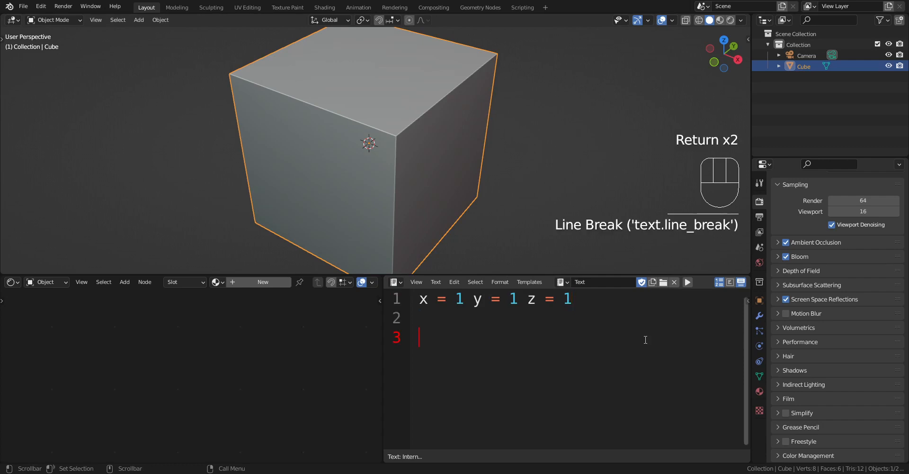
text(x y z)
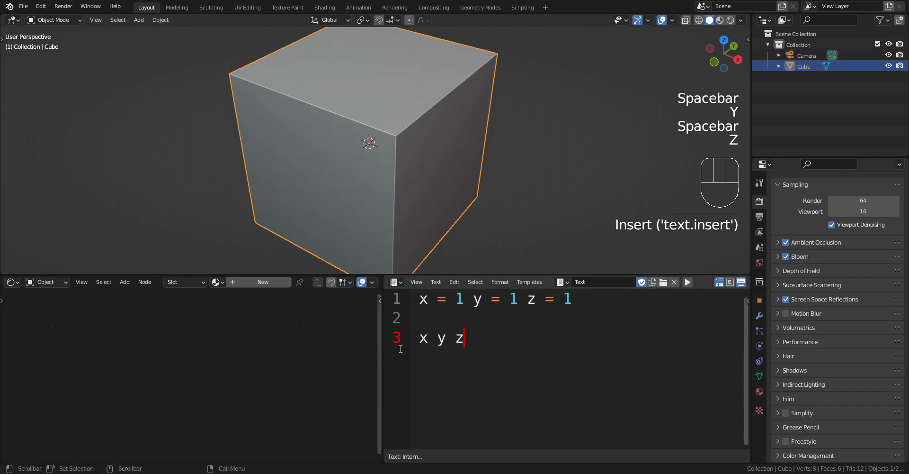
click(421, 339)
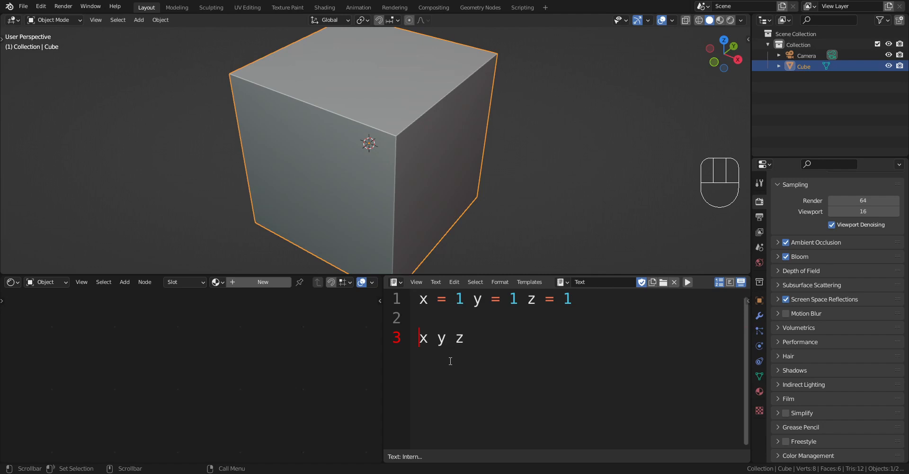
drag(437, 337, 471, 339)
Step: Write the second set of axis values, "x = 1 y = 2 z = 1", on line 5 of the text
click(485, 342)
key(Return)
key(Return)
text(x = )
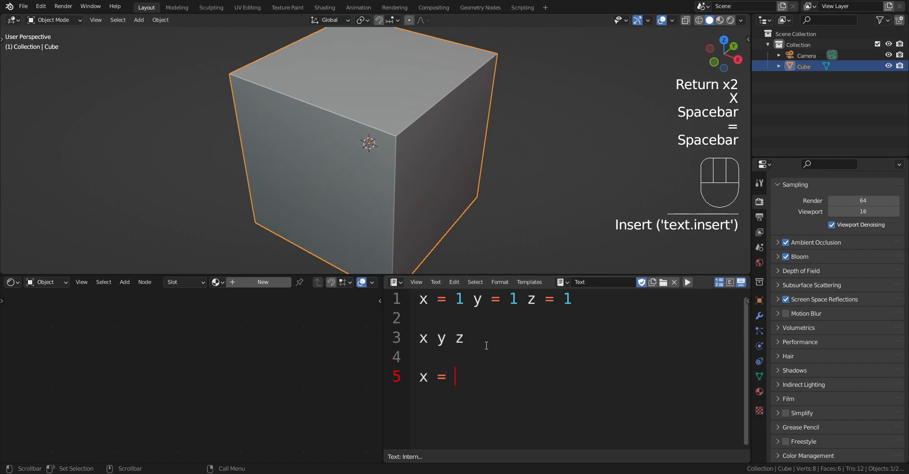
text(1 y =  )
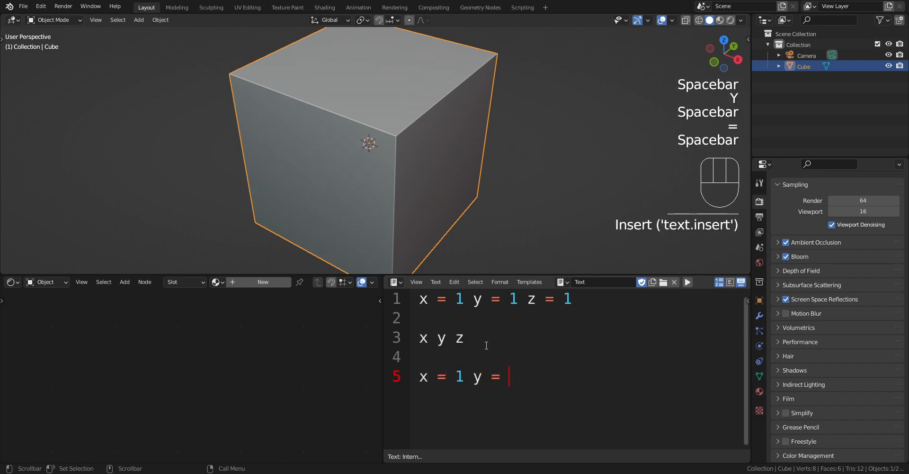
text(2 z)
key(BackSpace)
key(BackSpace)
key(BackSpace)
key(BackSpace)
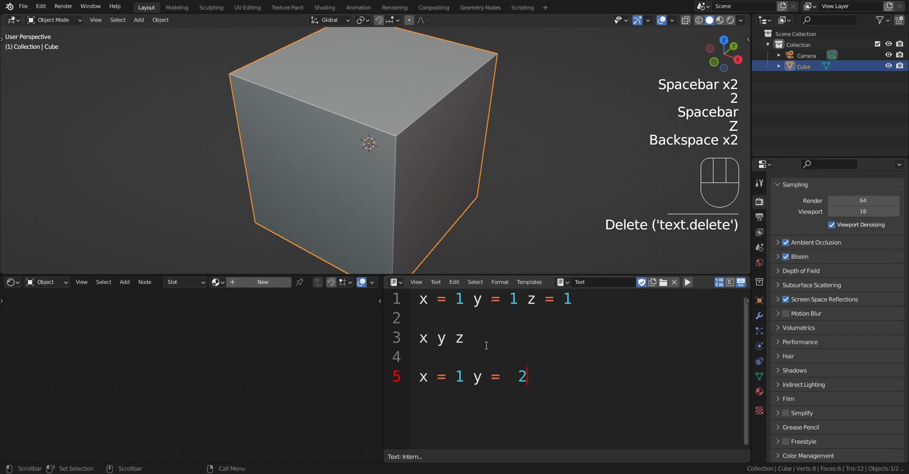
text(2 z =  1)
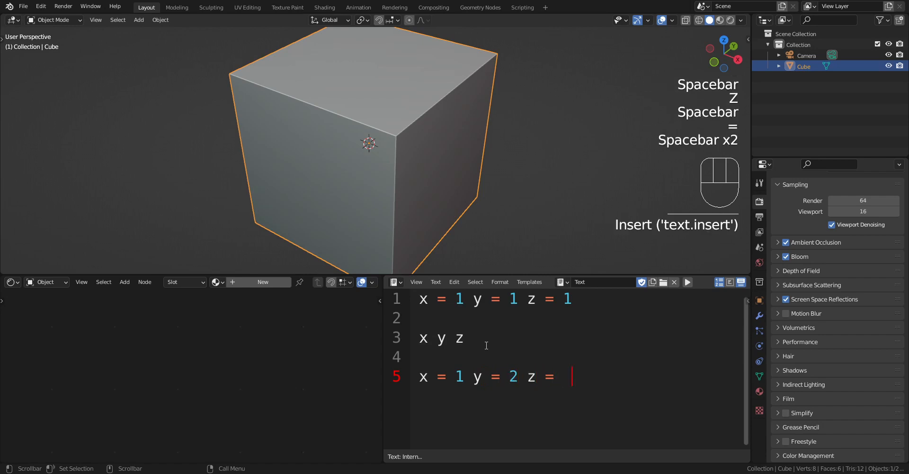
key(BackSpace)
key(BackSpace)
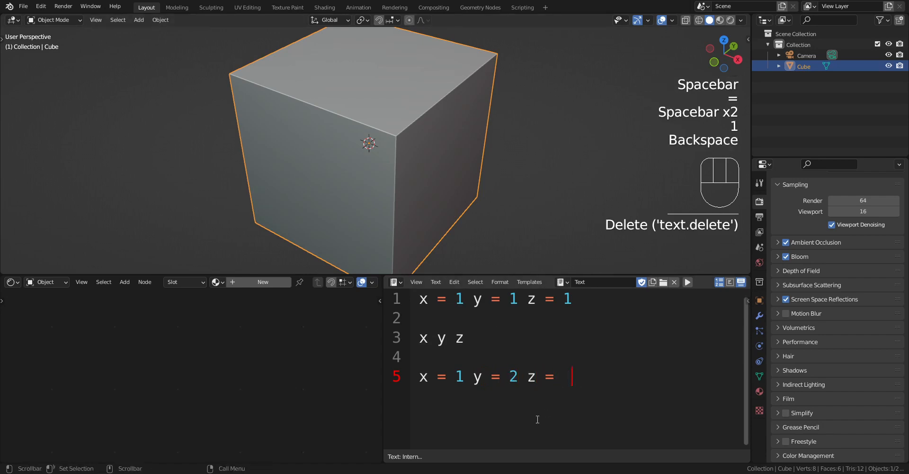
text(1)
Step: Check the Random Axis Extrude settings again and start line 7 of the text, leaving line 6 blank
key(shift+q)
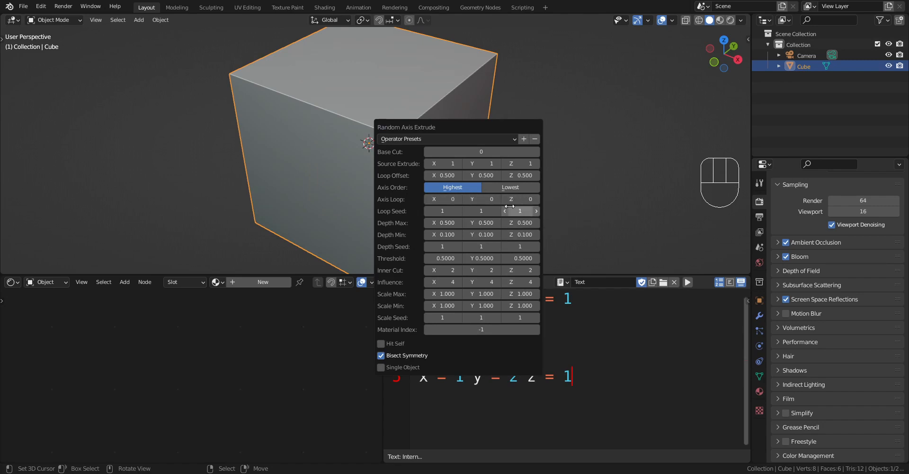
key(Return)
key(Return)
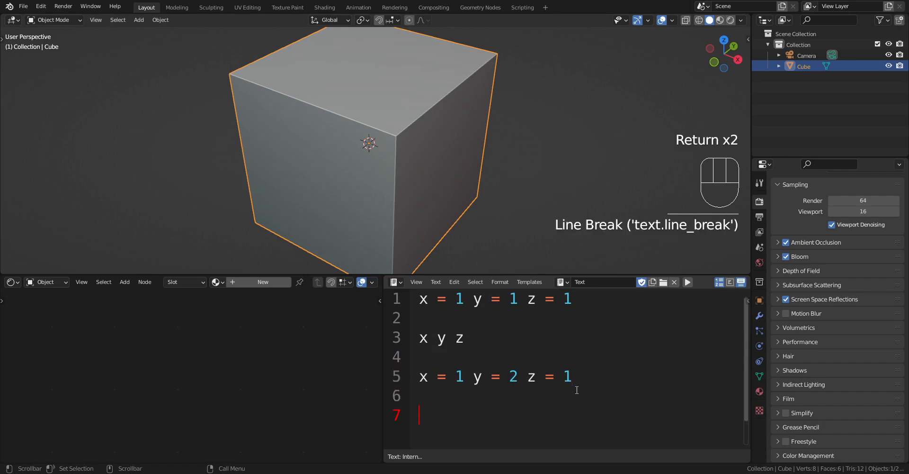
key(shift+q)
click(403, 172)
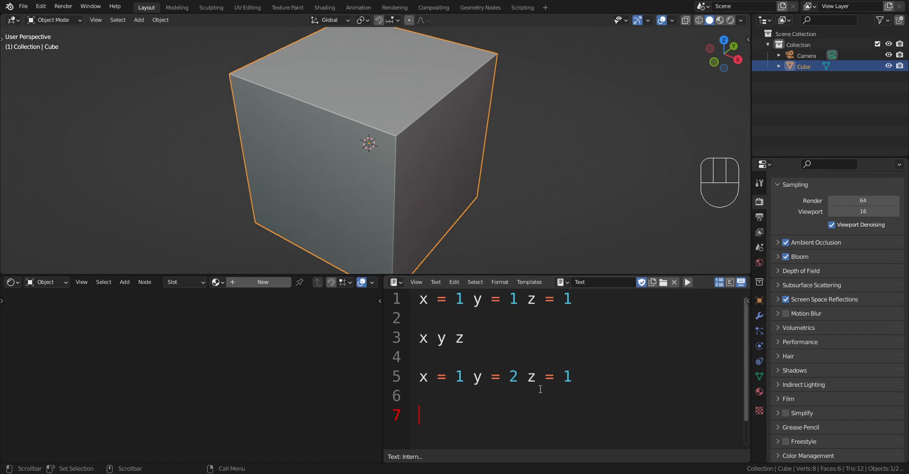
Step: Write the axis order "y x z" on line 7, comparing it with the values and order in the lines above
text(y)
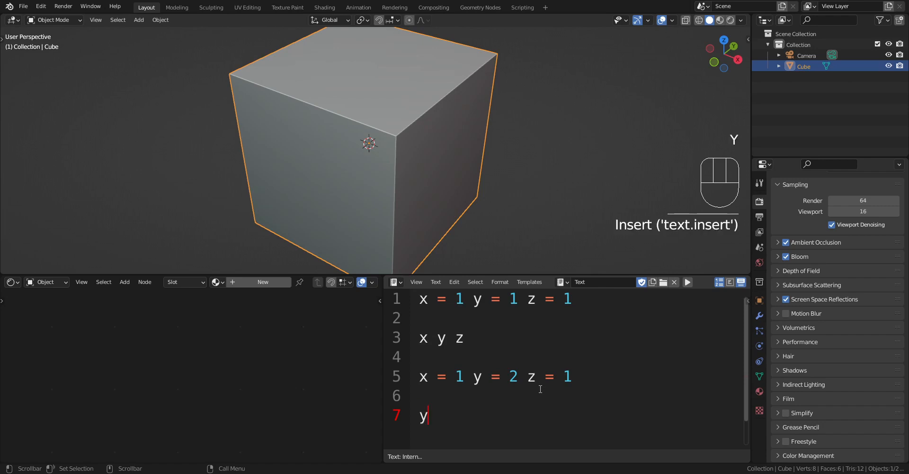
drag(575, 376, 429, 377)
click(448, 415)
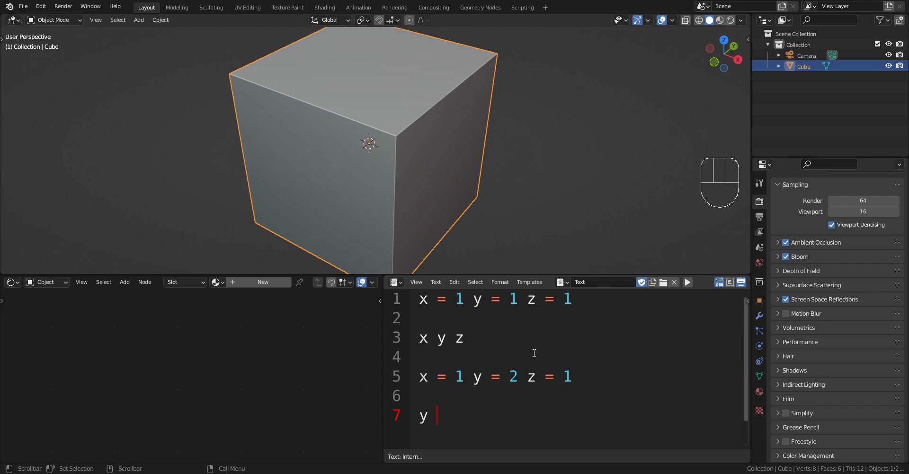
drag(474, 341, 419, 339)
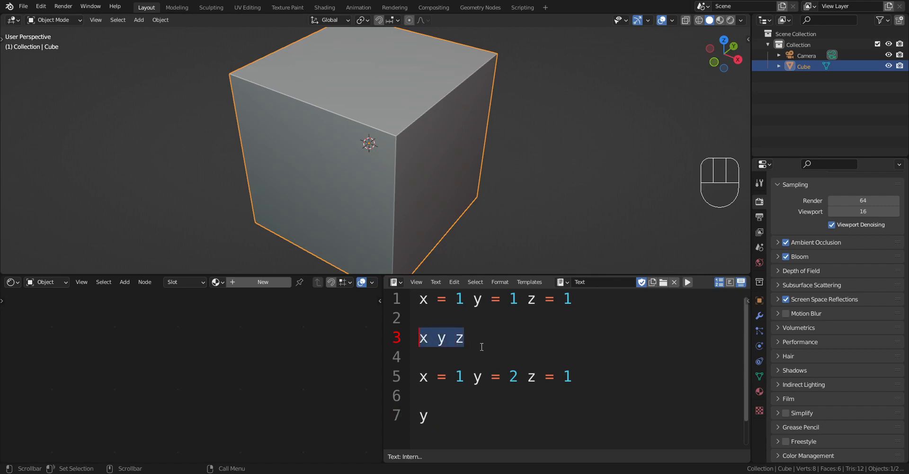
drag(480, 342, 420, 340)
drag(478, 342, 422, 344)
click(428, 344)
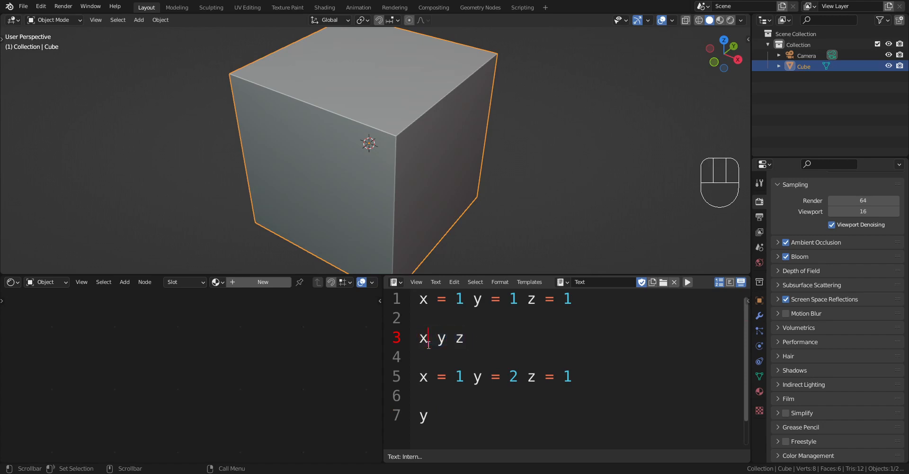
click(450, 417)
text(x z)
Step: Write the third set of axis values, "z = 3 y = 2 x = 1", on line 9 and start line 11
key(Return)
key(Return)
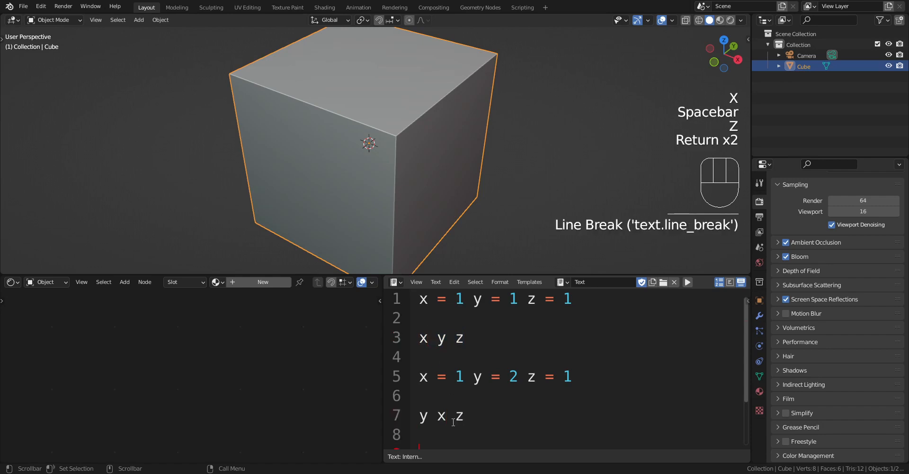
scroll(547, 338, down, 2)
scroll(540, 349, up, 1)
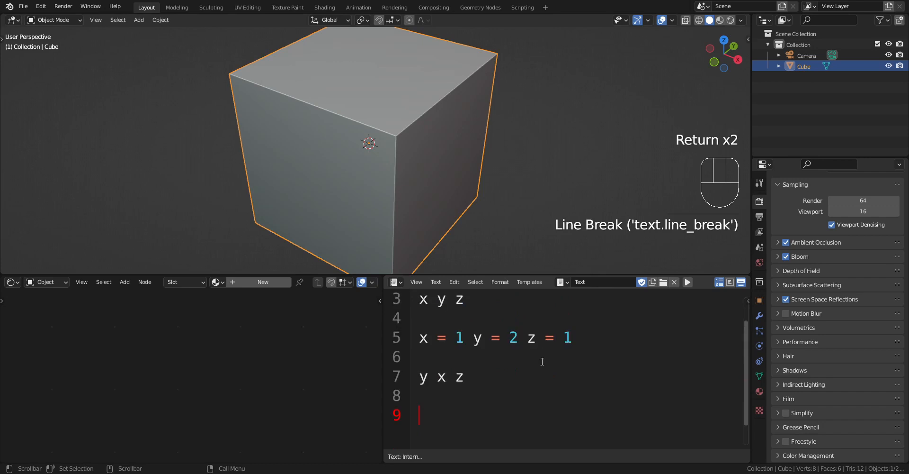
text(z = 2 )
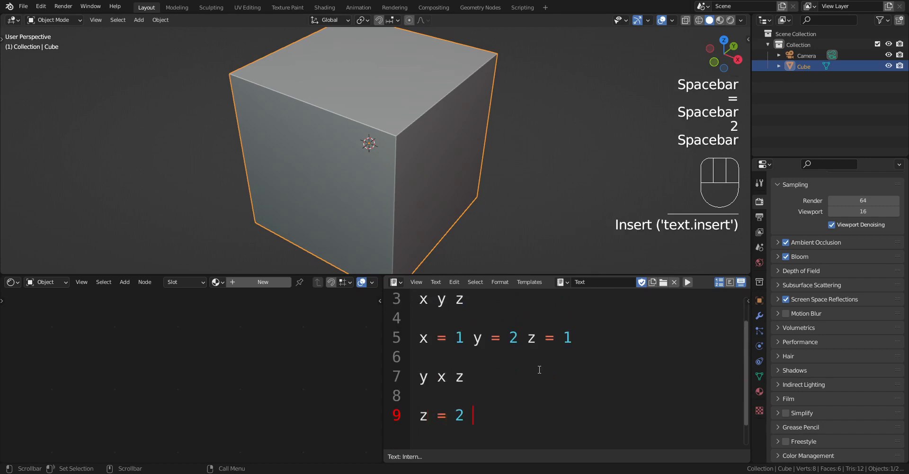
text(y =)
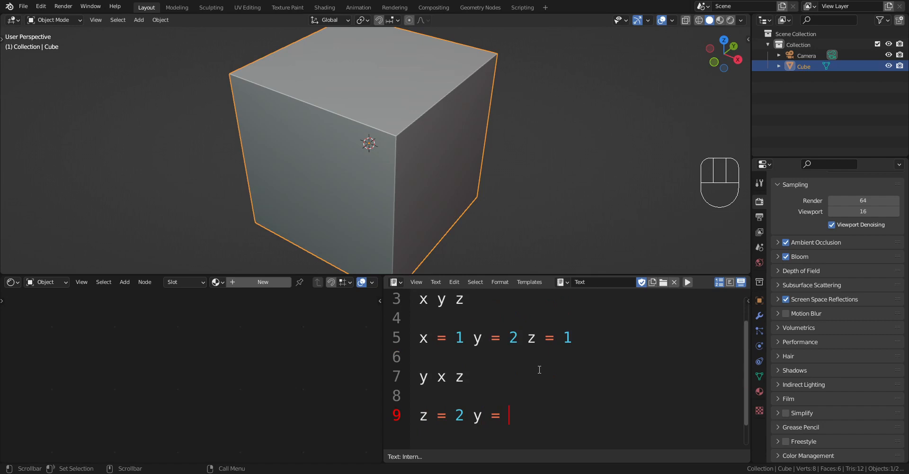
click(465, 416)
key(BackSpace)
text(3)
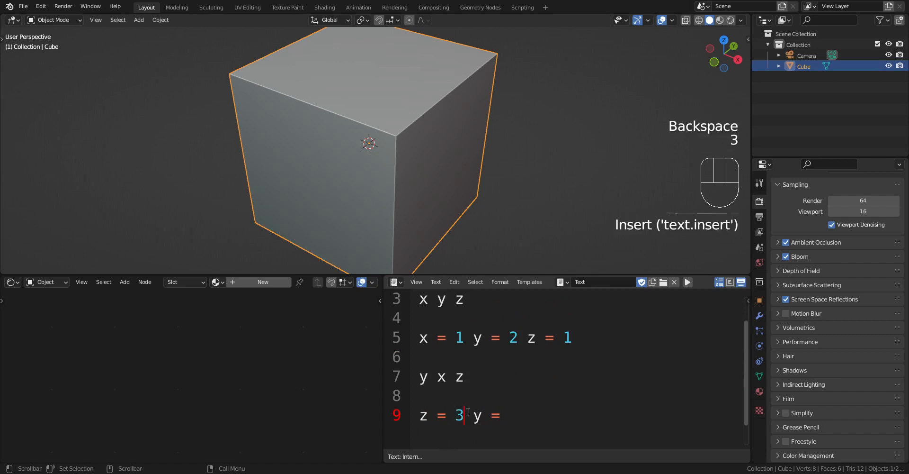
click(568, 441)
text(2 )
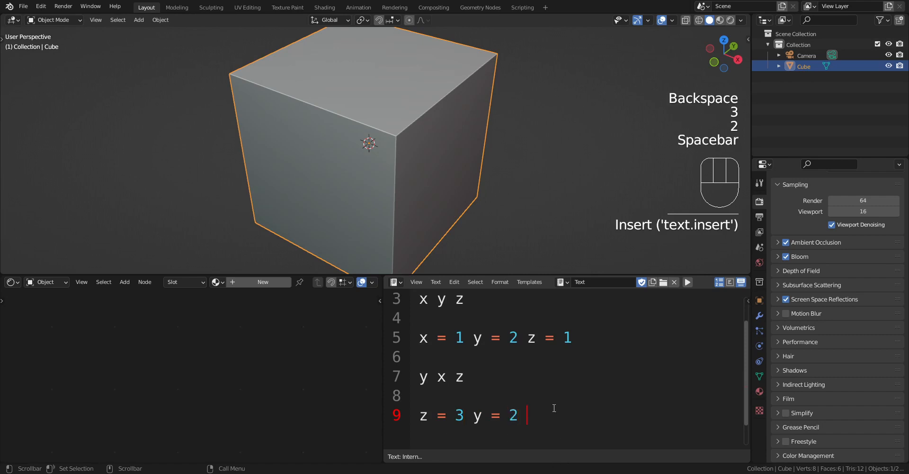
text(x = 1)
key(Return)
key(Return)
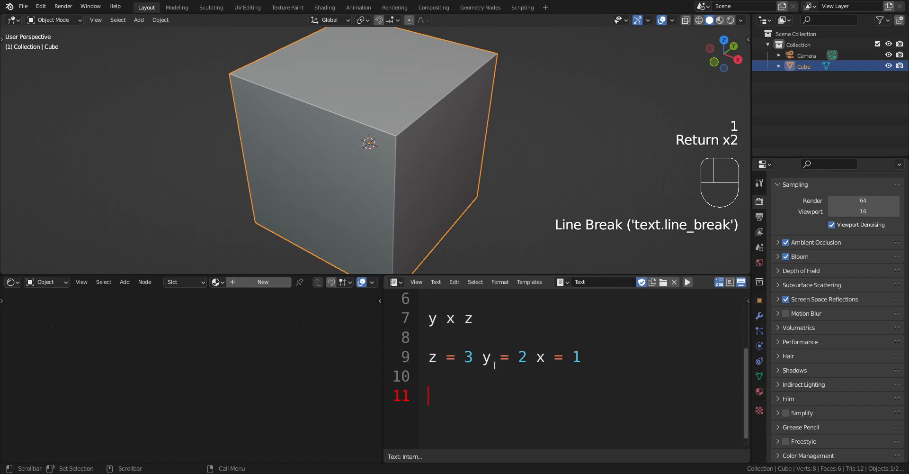
Step: Check the Random Axis Extrude entry again, write the axis order "z y x" on line 11 and start line 13
key(shift+q)
click(477, 161)
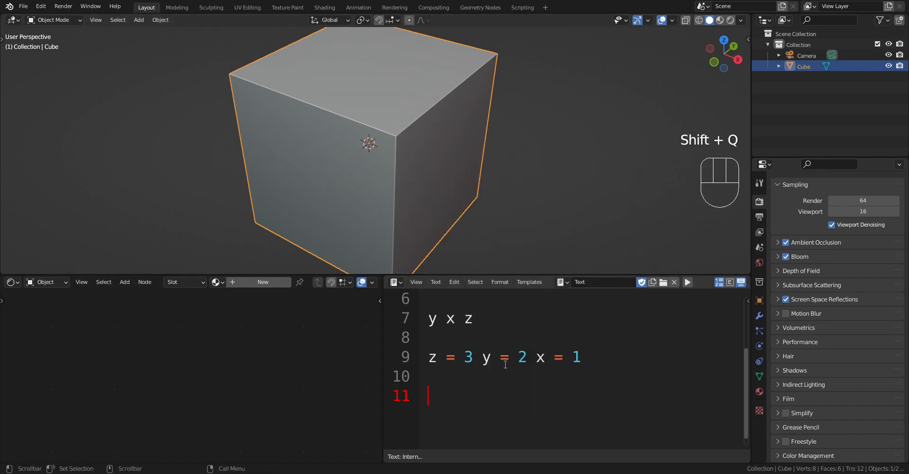
text(z )
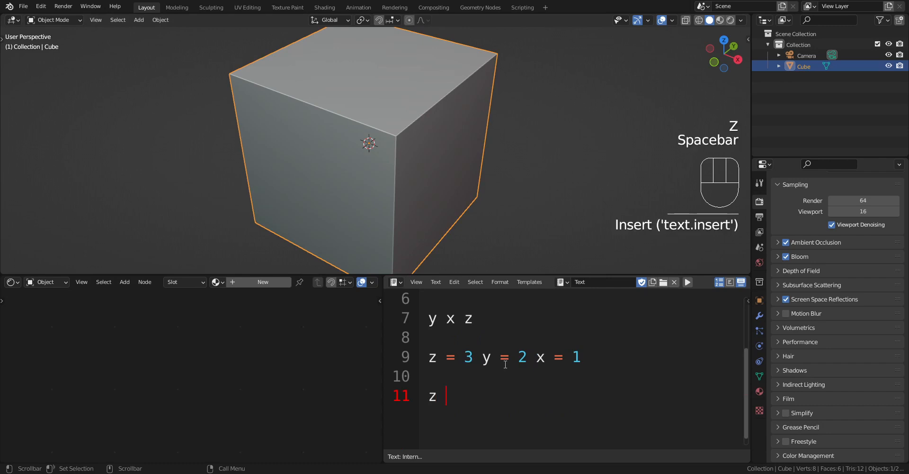
text(y x)
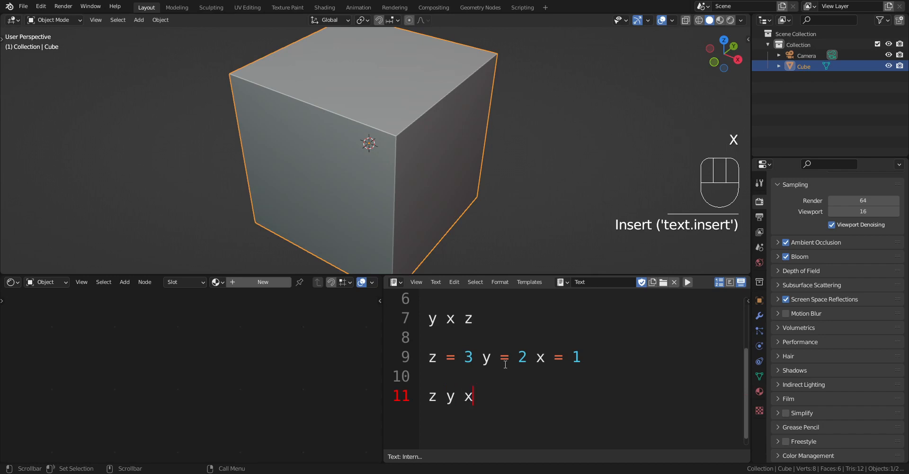
key(Return)
key(Return)
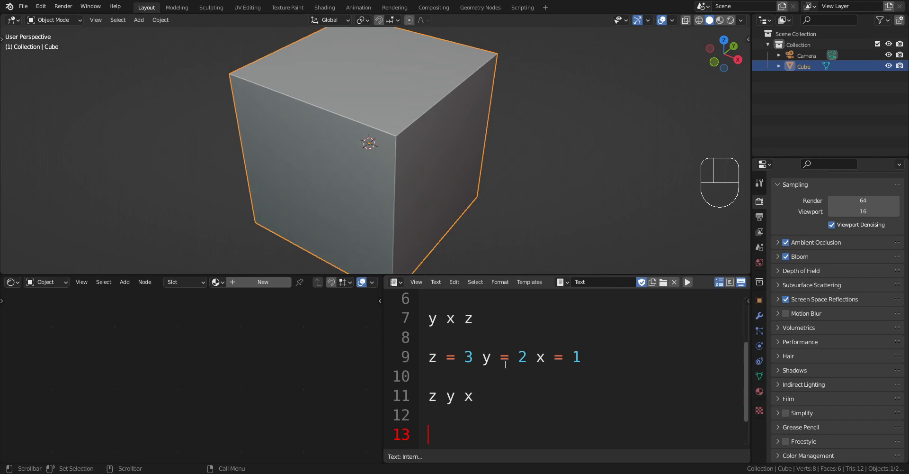
Step: Write the fourth set of axis values, "z = 3 y = 2 x = 2", on line 13 and start line 15
text(z =3)
key(BackSpace)
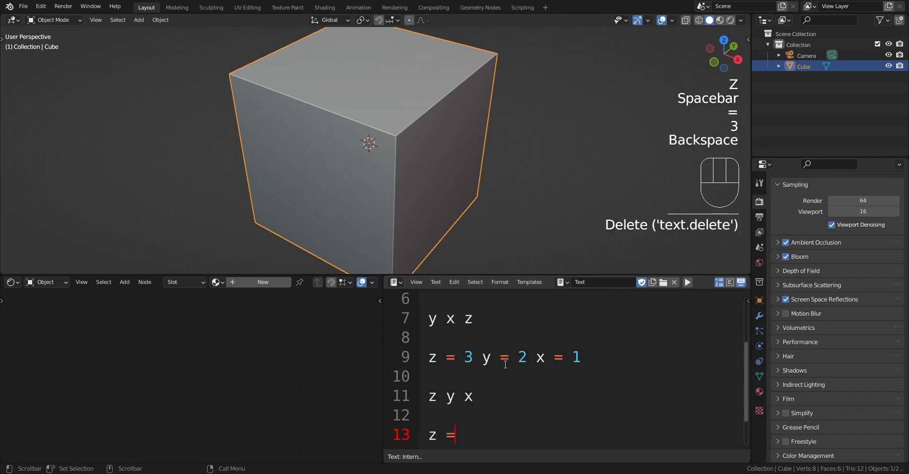
text(3 y = 2 x)
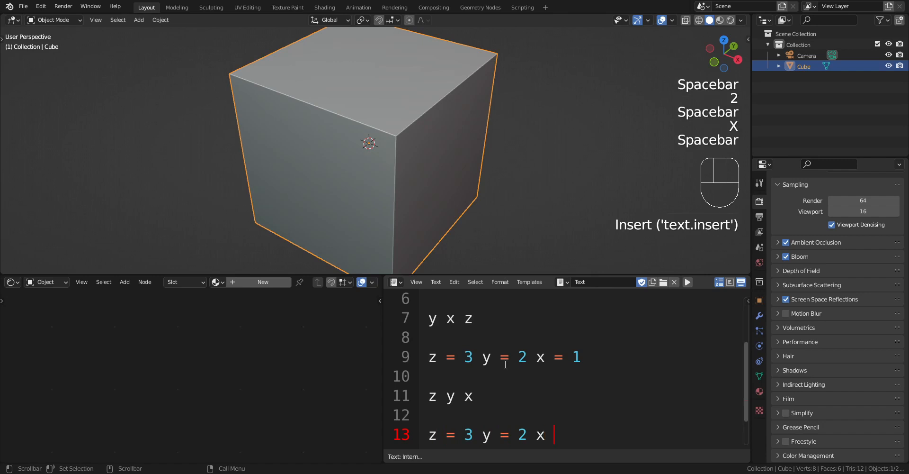
text( = 2)
key(Return)
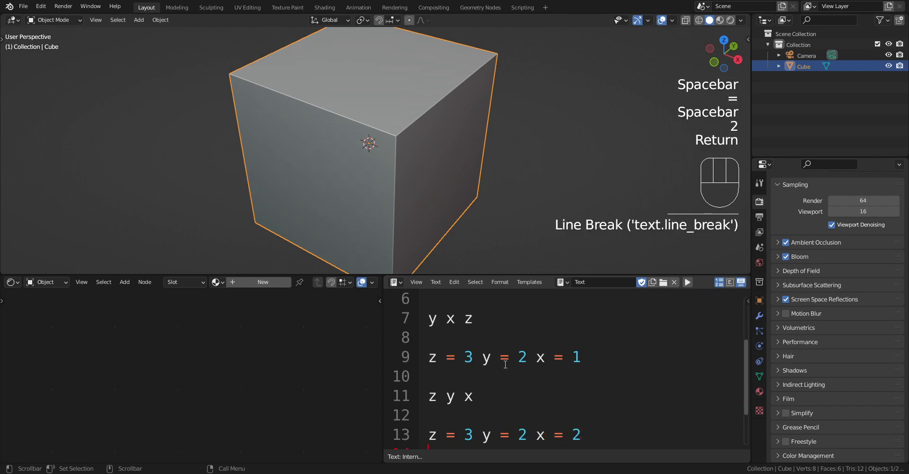
key(Return)
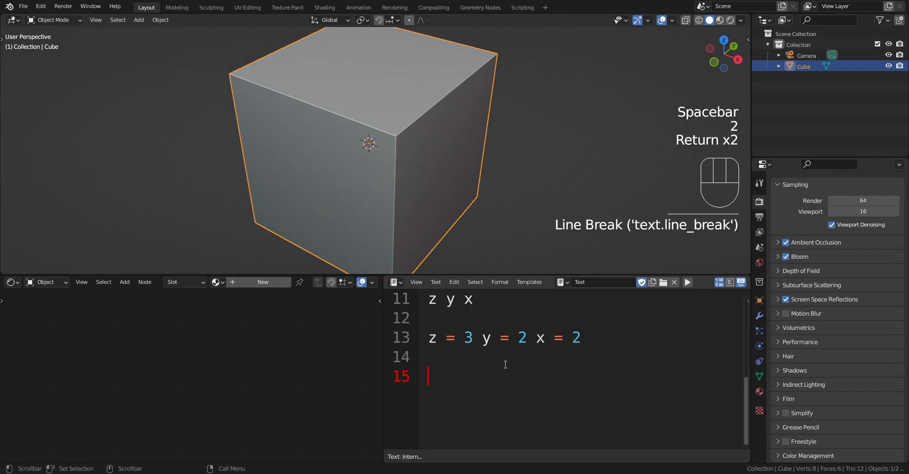
Step: Write the axis order "z x y" on line 15, checking the tied axes against the default order "x y z" on line 3
text(z)
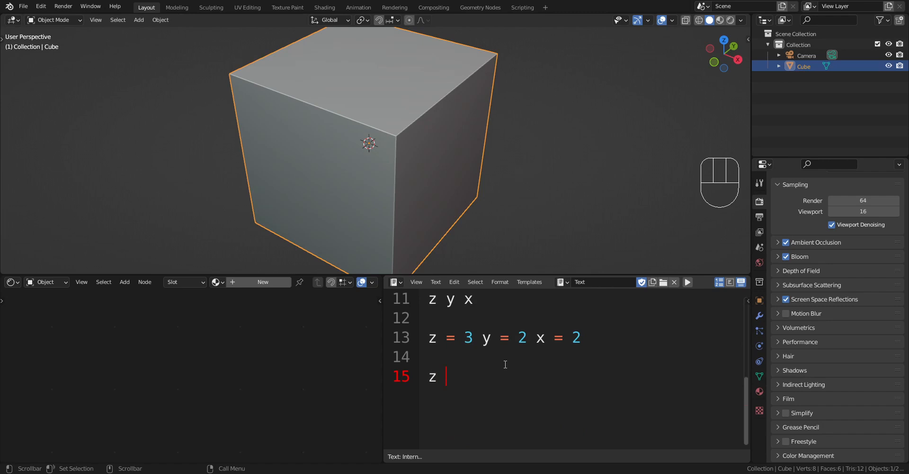
scroll(505, 364, up, 4)
drag(484, 332, 424, 330)
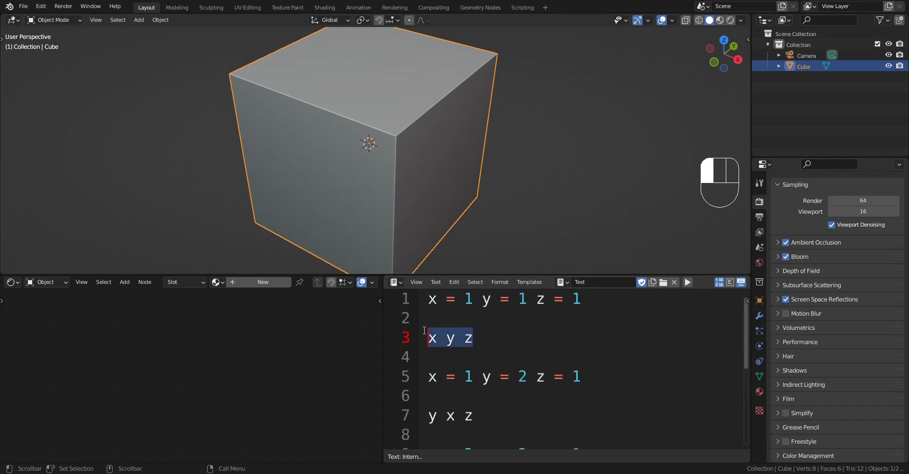
scroll(459, 379, down, 4)
click(459, 395)
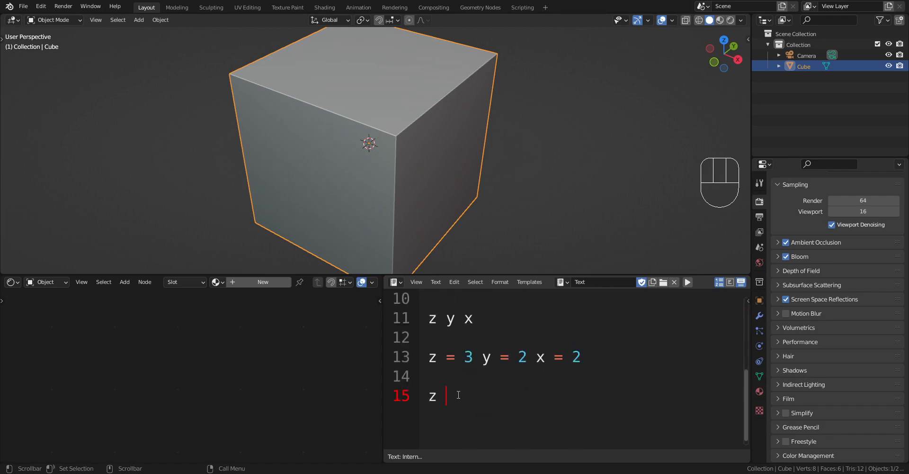
text(x y)
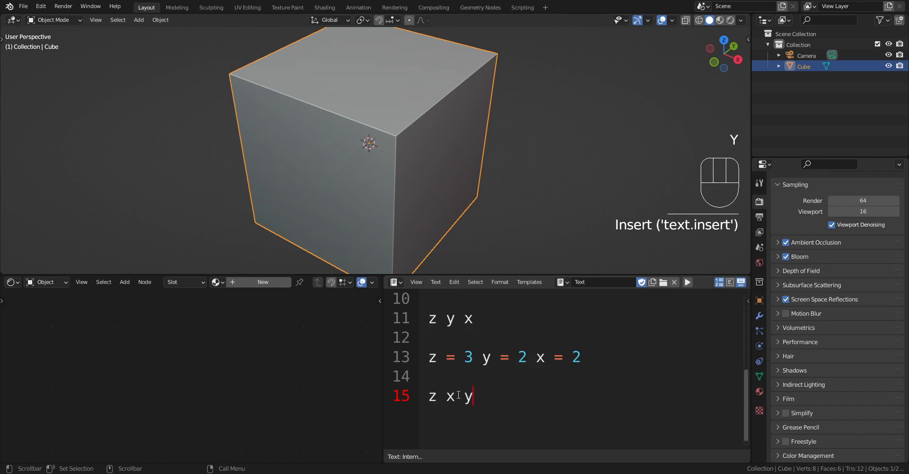
Step: Set the Axis Order of Random Axis Extrude to Lowest in the maximized 3D view
key(ctrl+space)
key(shift+q)
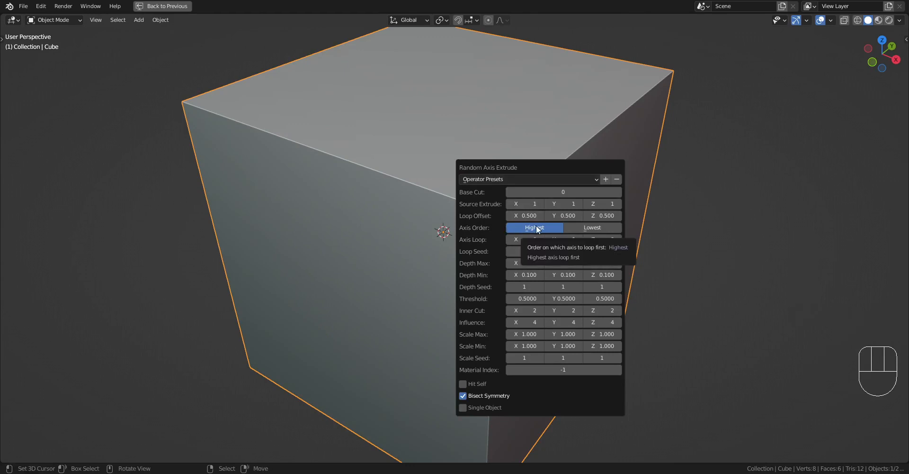
click(582, 226)
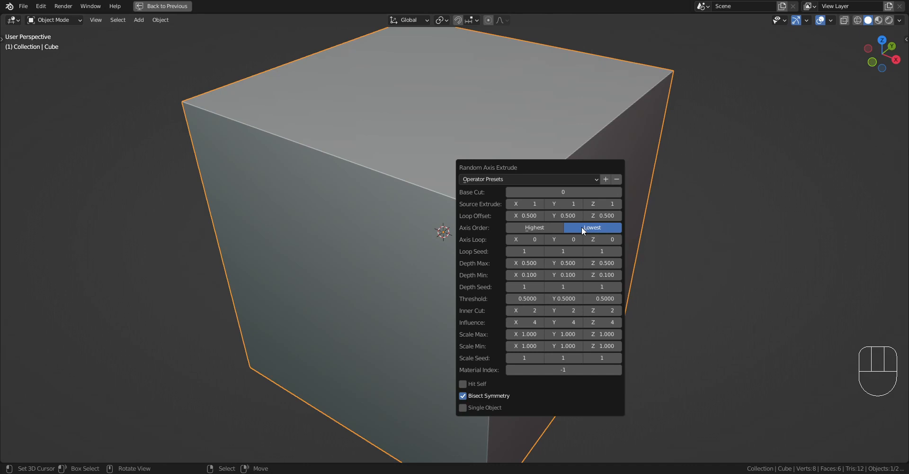
Step: Examine the Lowest axis order option and compare it with the default order "x y z" on line 3 of the text
key(ctrl+space)
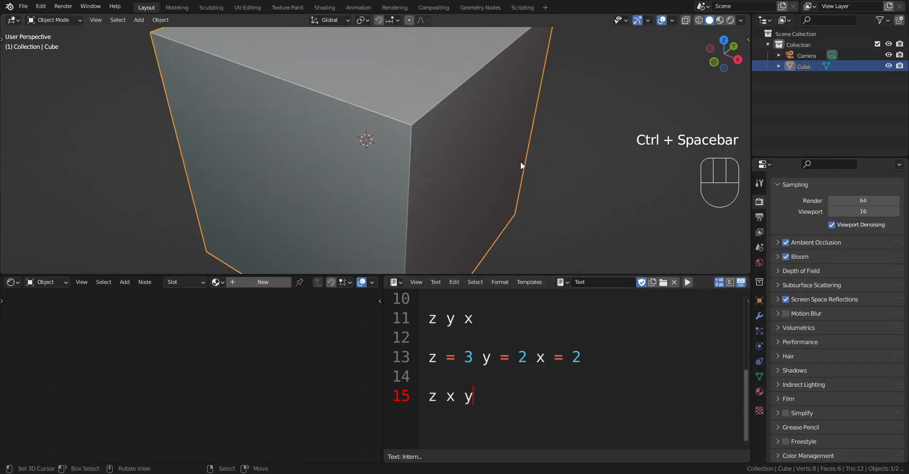
key(shift+q)
click(486, 138)
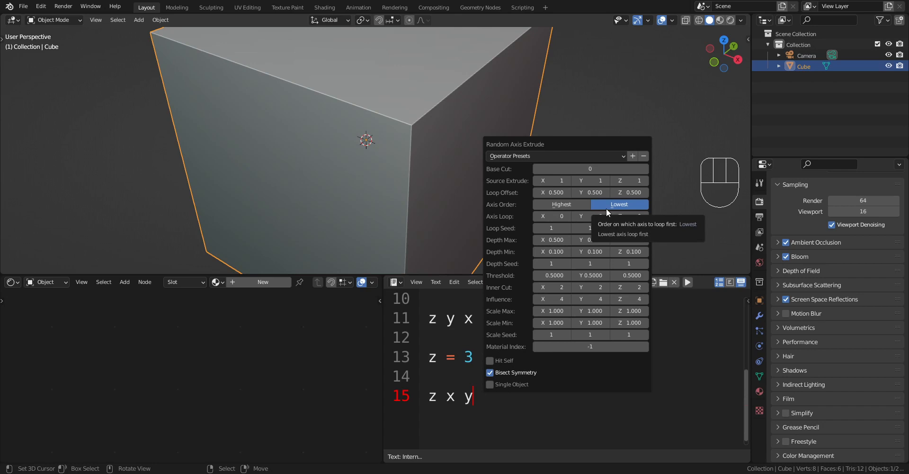
scroll(454, 355, up, 3)
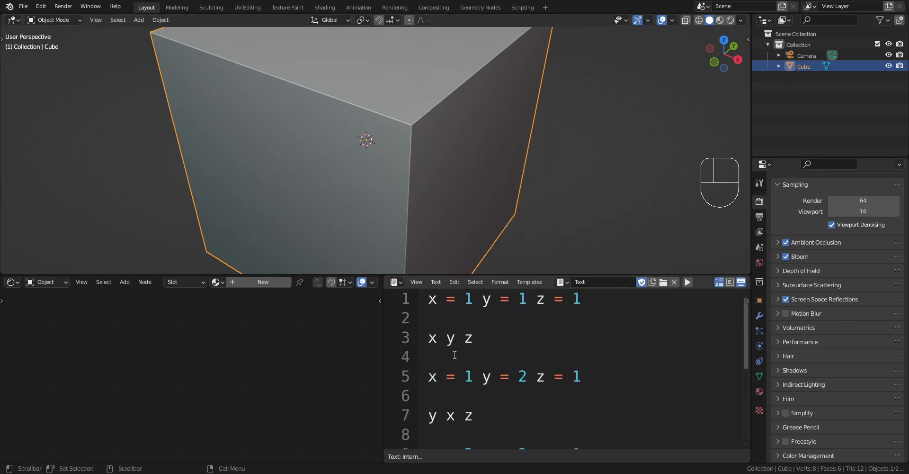
drag(474, 348, 420, 338)
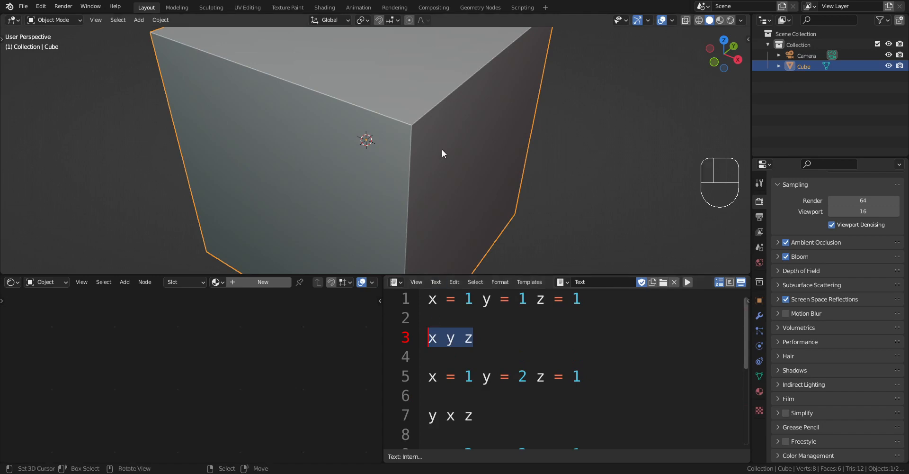
Step: Maximize the 3D view and use Auto Mirror to mirror the cube across the X, Y and Z axes
scroll(436, 144, down, 4)
key(ctrl+space)
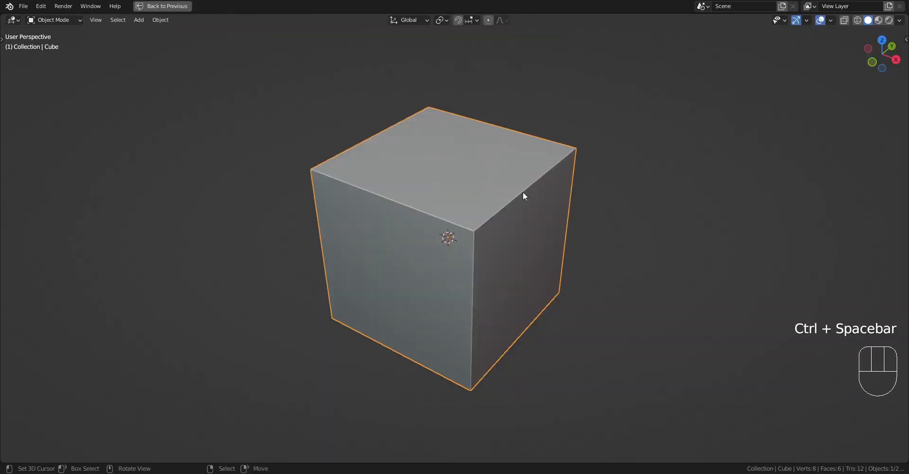
scroll(531, 194, up, 2)
key(Tab)
scroll(529, 194, down, 3)
key(Tab)
key(shift+q)
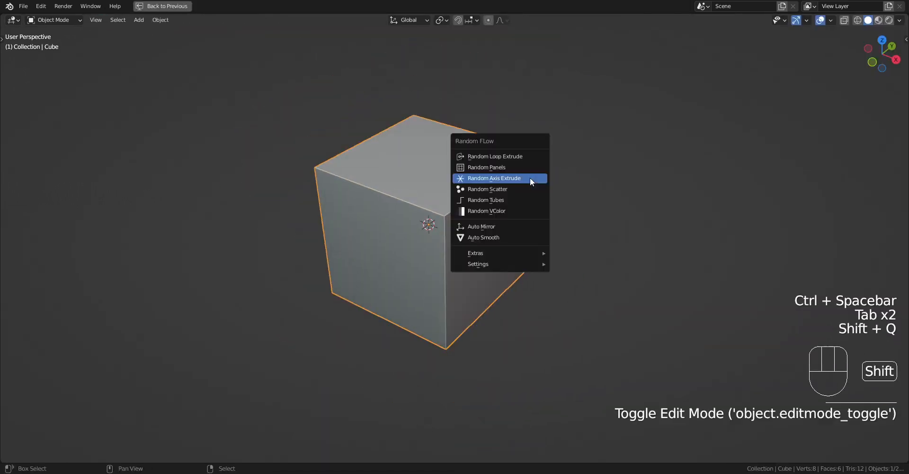
click(520, 226)
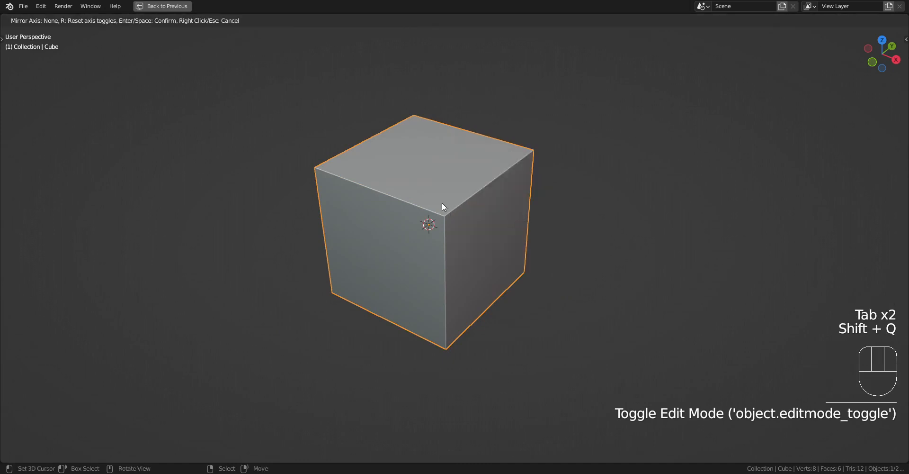
click(446, 203)
Step: Scale the whole mirrored mesh down uniformly in Edit Mode, and stretch it along Y into a long bar
key(Tab)
key(a)
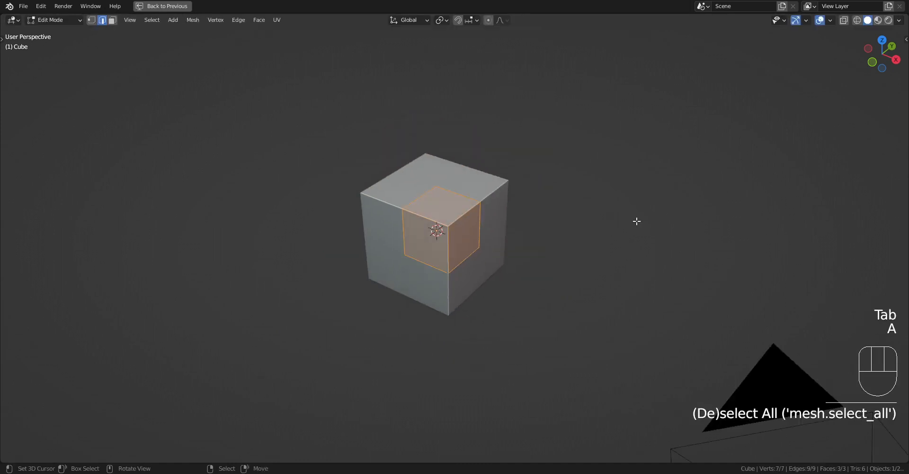
key(s)
key(z)
right_click(458, 225)
key(s)
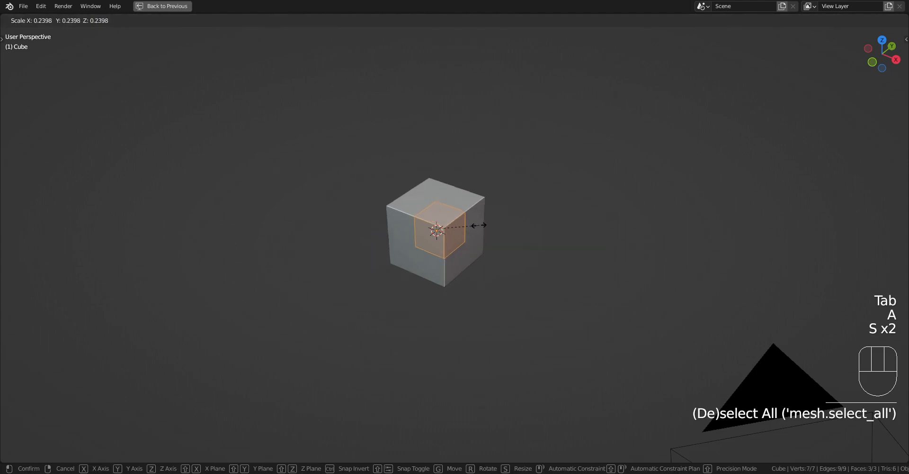
click(457, 225)
key(s)
key(y)
click(556, 173)
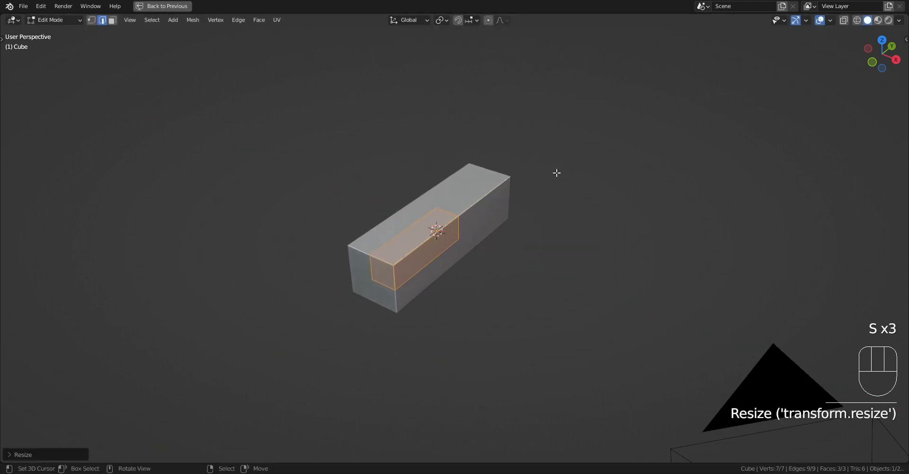
Step: Bevel the bar's long upper edge into a flat chamfer, undoing the extra selection changes made after it
shift+middle_drag(520, 219, 564, 175)
scroll(564, 175, up, 3)
right_click(475, 150)
shift+middle_drag(495, 152, 487, 184)
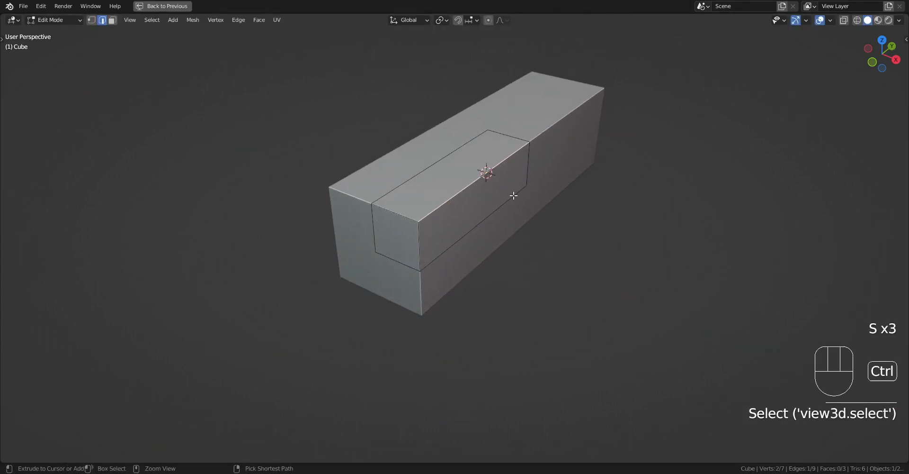
key(ctrl+b)
click(526, 205)
key(3)
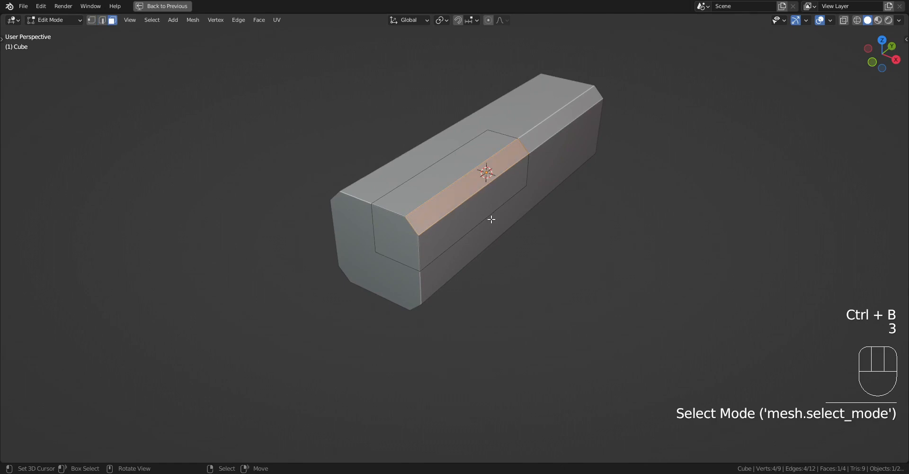
key(a)
key(ctrl+z)
key(ctrl+z)
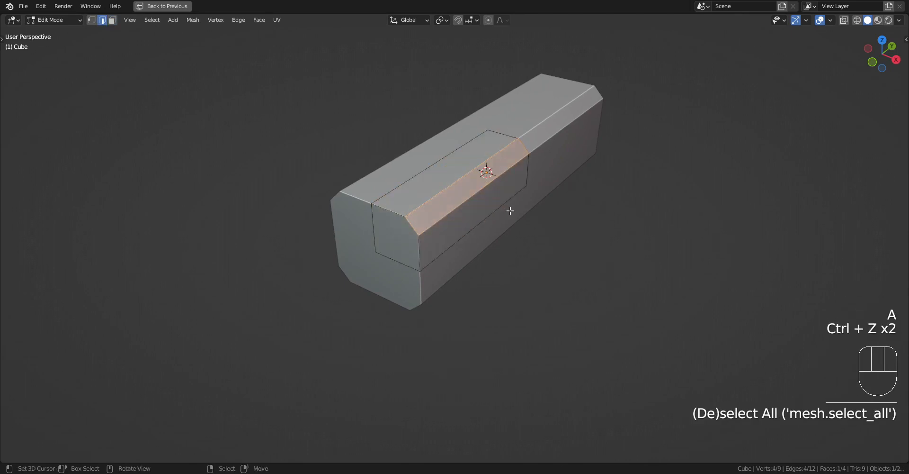
Step: Quad Slice the mesh from the bar's front end face, select everything and return to Object Mode
key(3)
click(396, 229)
key(shift+q)
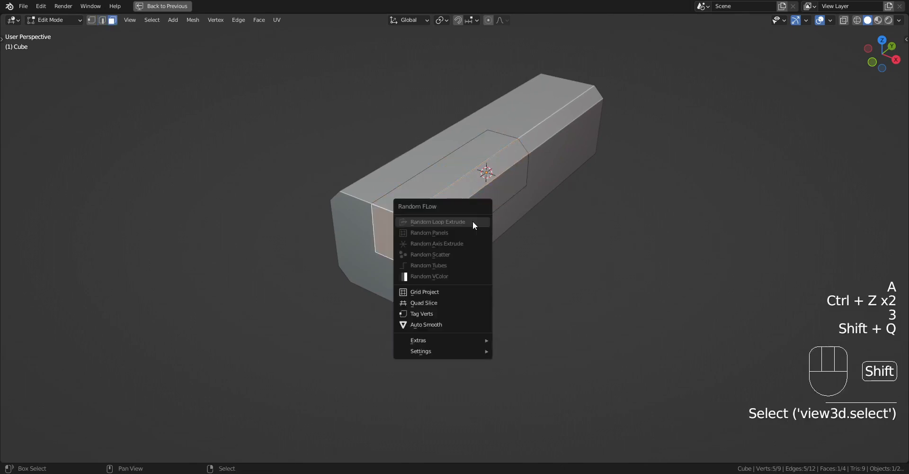
click(448, 302)
shift+middle_drag(543, 183, 523, 223)
key(a)
key(Tab)
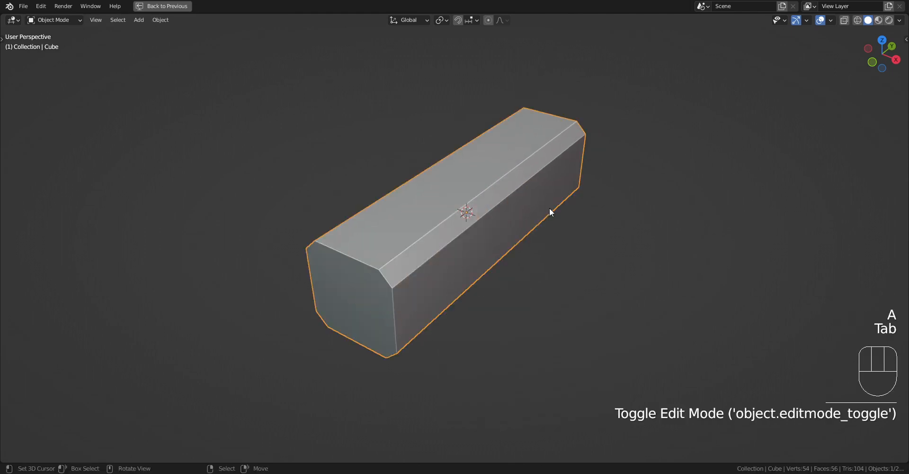
Step: Apply Random Axis Extrude to the bar with the ship01 preset and try a higher X loop seed
key(shift+q)
click(544, 222)
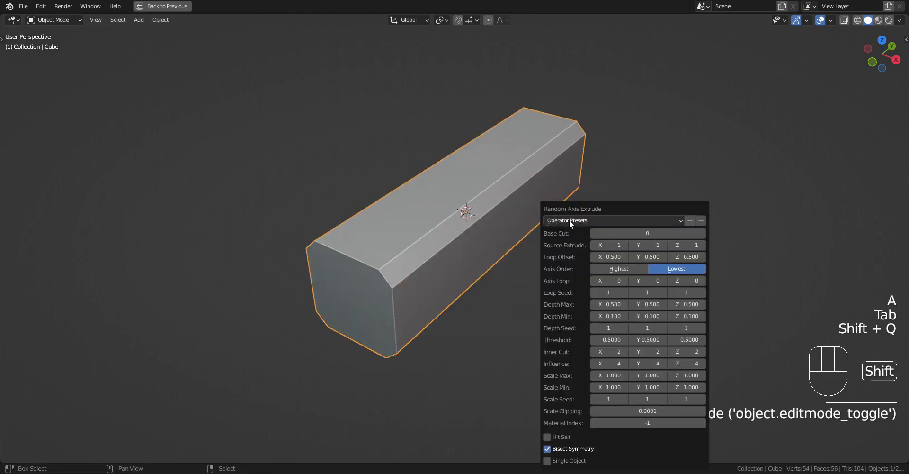
click(548, 175)
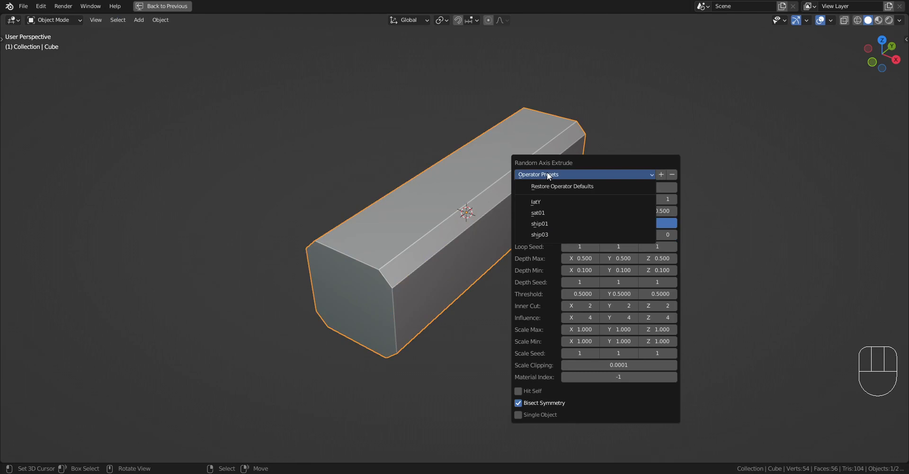
click(544, 227)
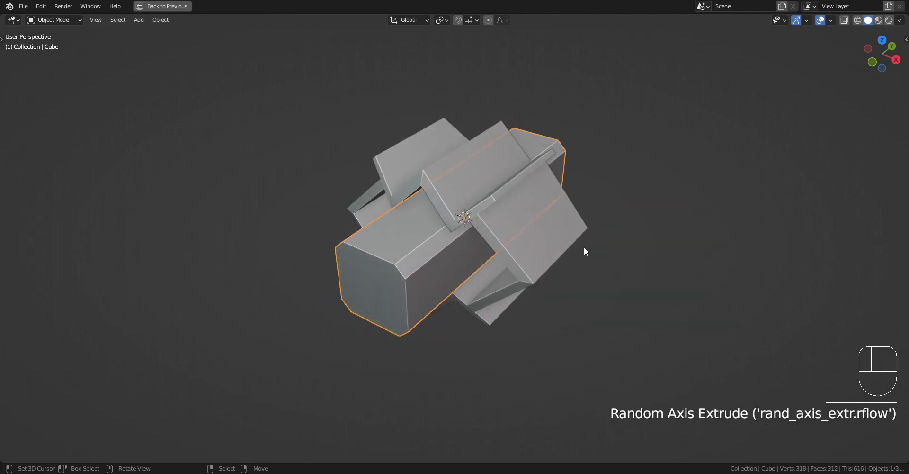
key(F9)
ctrl+scroll(650, 292, up, 3)
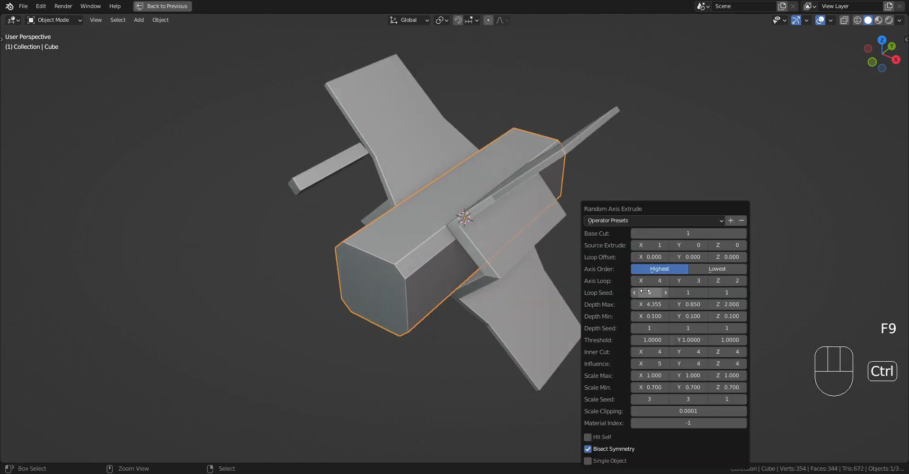
Step: Undo the random extrusion on the bar and reopen the Random Axis Extrude settings beside it
key(ctrl+z)
key(shift+q)
click(518, 200)
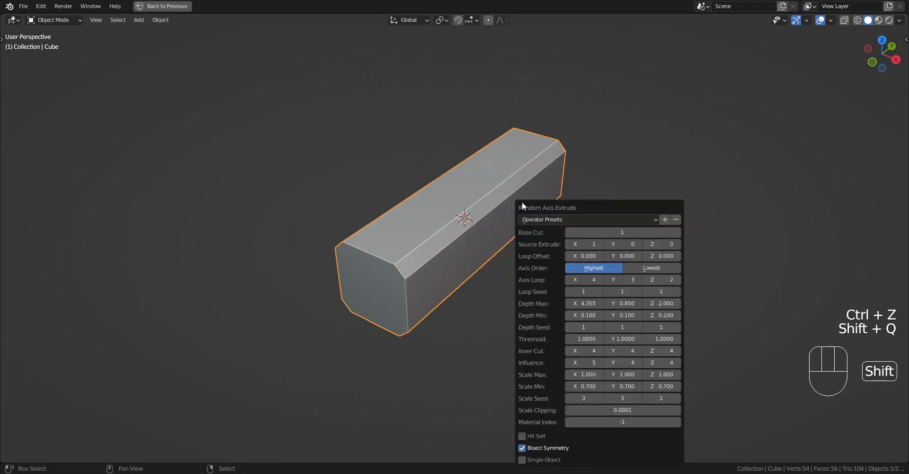
drag(584, 203, 578, 183)
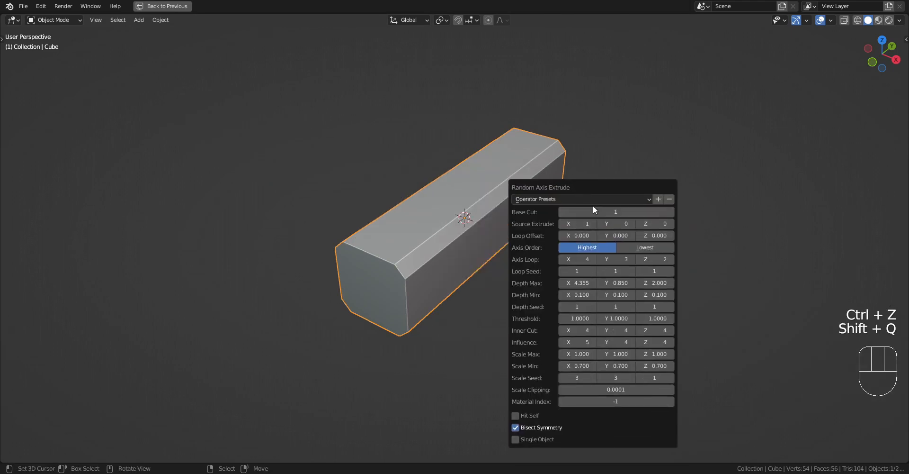
Step: Restore the default Random Axis Extrude settings, apply the operator to the bar again and set the X axis loop to 4
click(593, 200)
click(591, 211)
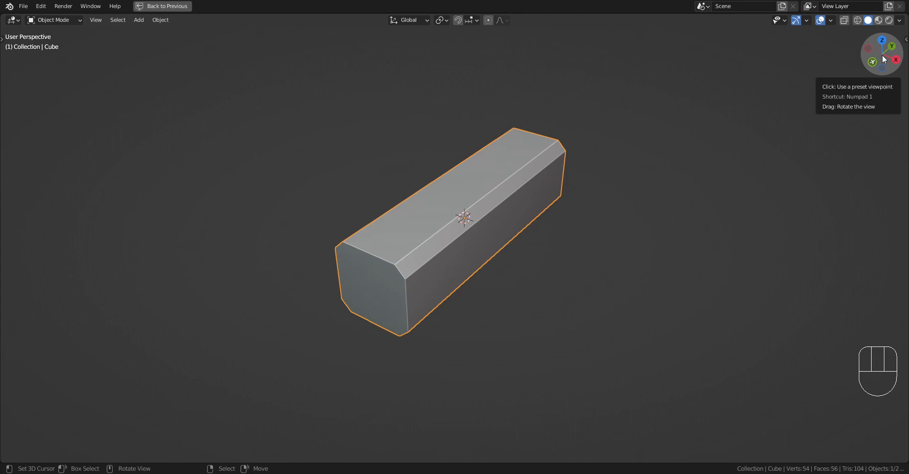
key(shift+q)
click(475, 191)
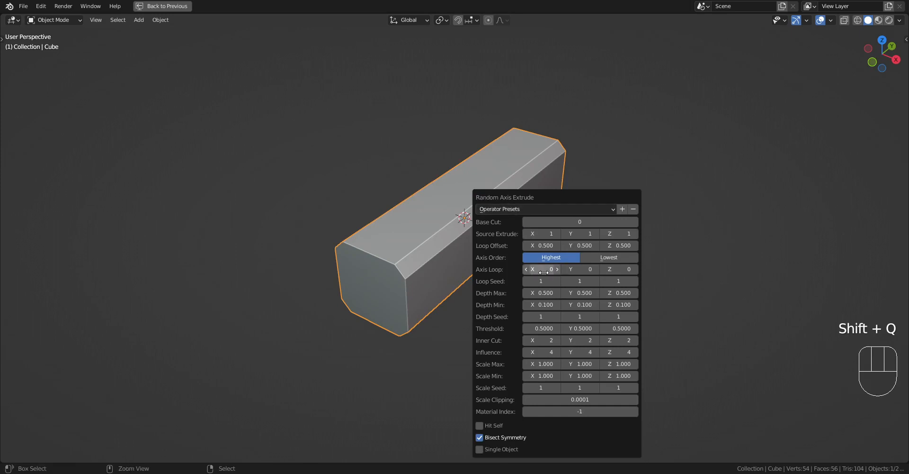
ctrl+scroll(544, 272, up, 3)
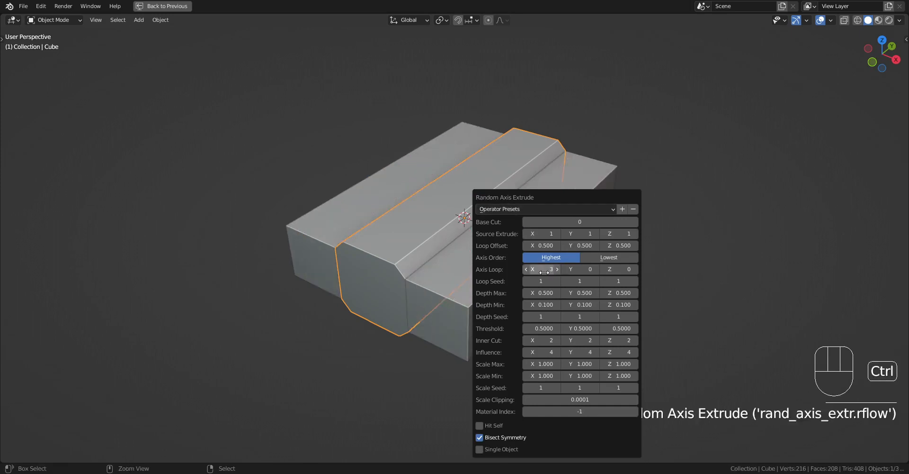
ctrl+scroll(544, 272, up, 1)
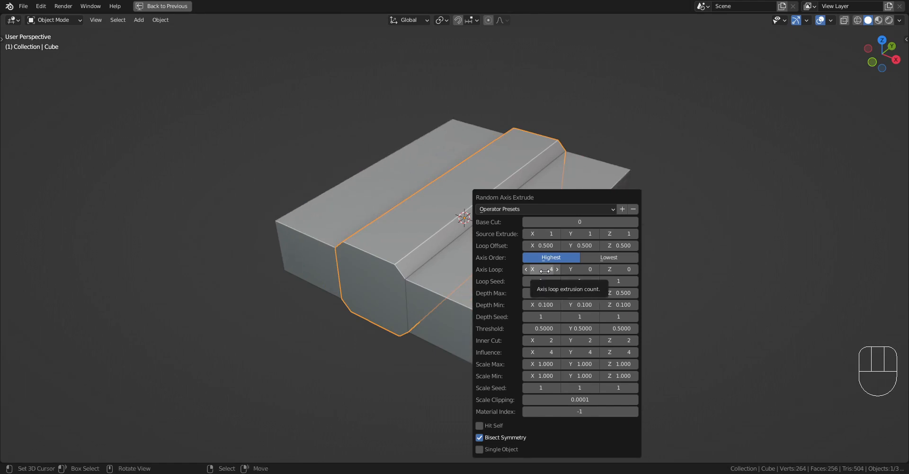
Step: Try one Y axis loop and one Z axis loop on the bar, setting both back to 0
ctrl+scroll(585, 272, up, 1)
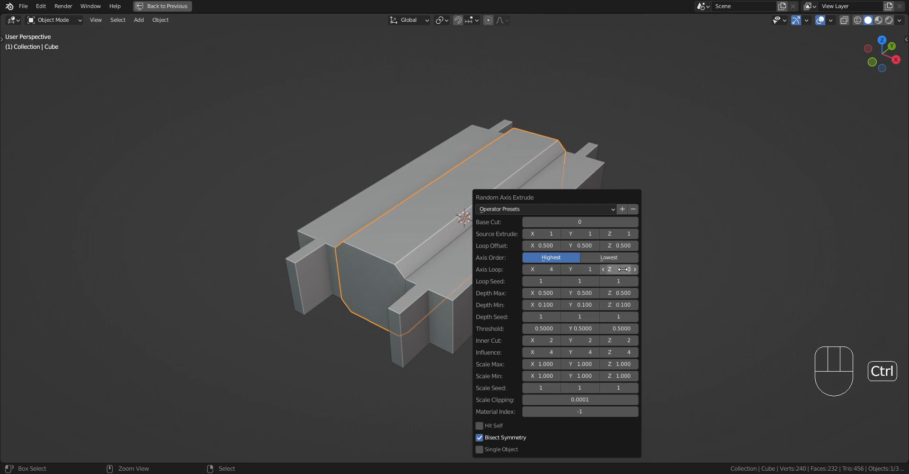
ctrl+scroll(623, 269, up, 1)
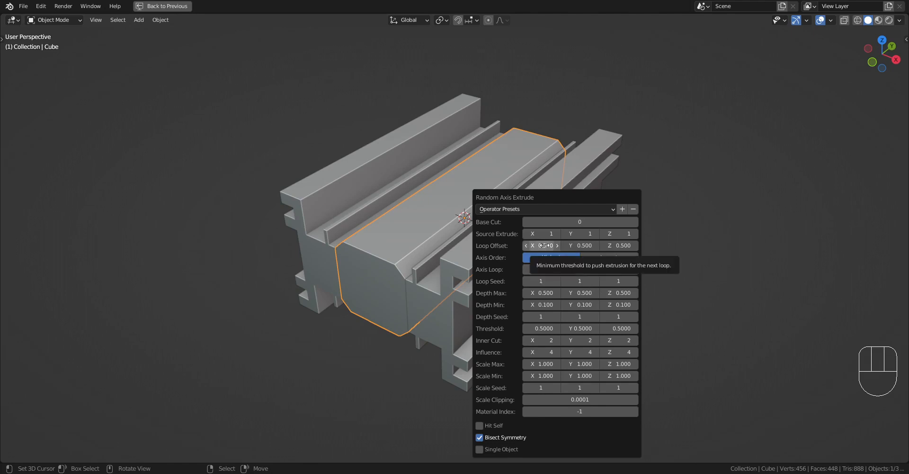
ctrl+scroll(580, 269, down, 1)
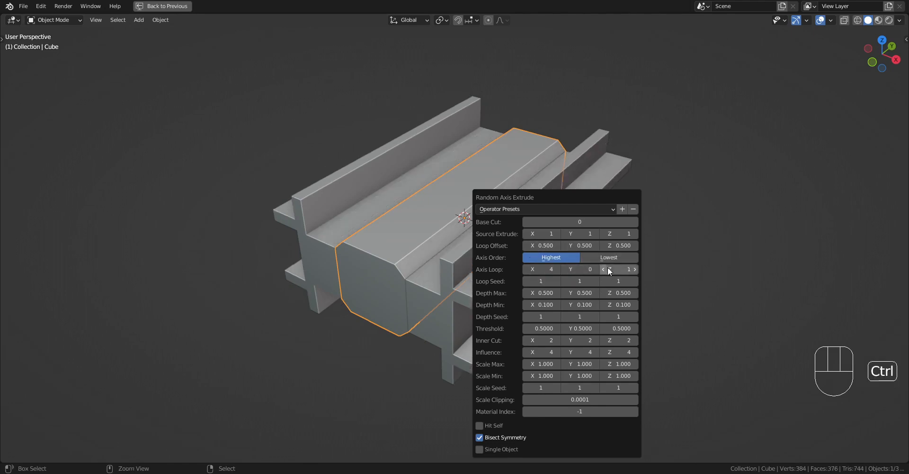
ctrl+scroll(608, 268, down, 1)
Step: Undo the random extrusion, enter Edit Mode on the bar and select its long vertical side face
shift+middle_drag(472, 283, 469, 238)
scroll(425, 256, up, 1)
scroll(468, 255, up, 1)
key(ctrl+z)
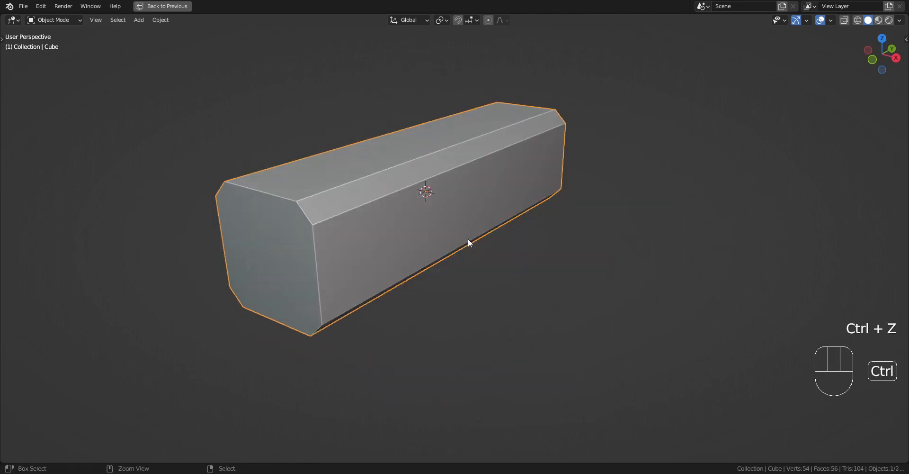
key(Tab)
click(361, 245)
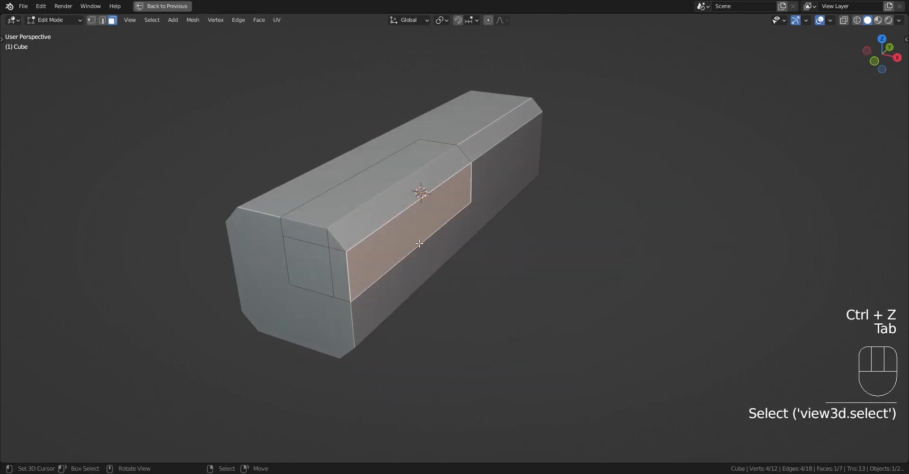
Step: Draw a freehand annotation line outward from the bar's side face and erase it
key(d)
middle_click(426, 244)
middle_drag(426, 243, 438, 206)
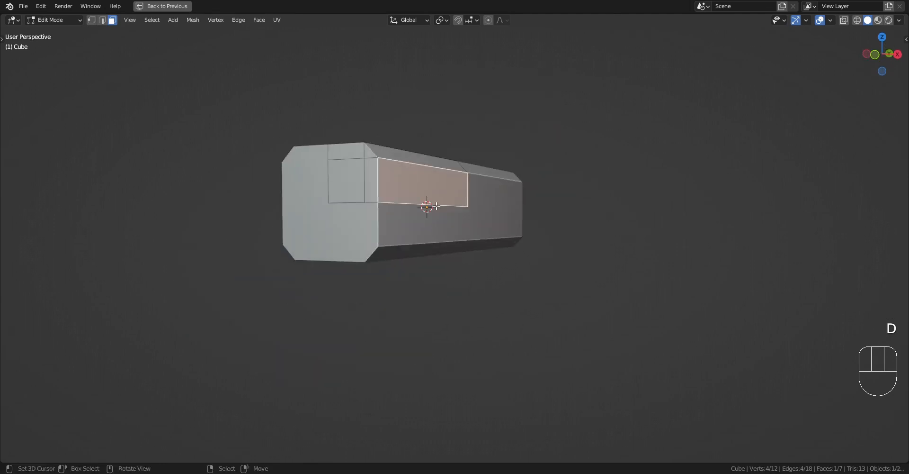
key(d)
mouse_move(439, 205)
mouse_down()
mouse_move(526, 220)
mouse_move(672, 219)
mouse_move(644, 230)
mouse_move(659, 227)
mouse_up()
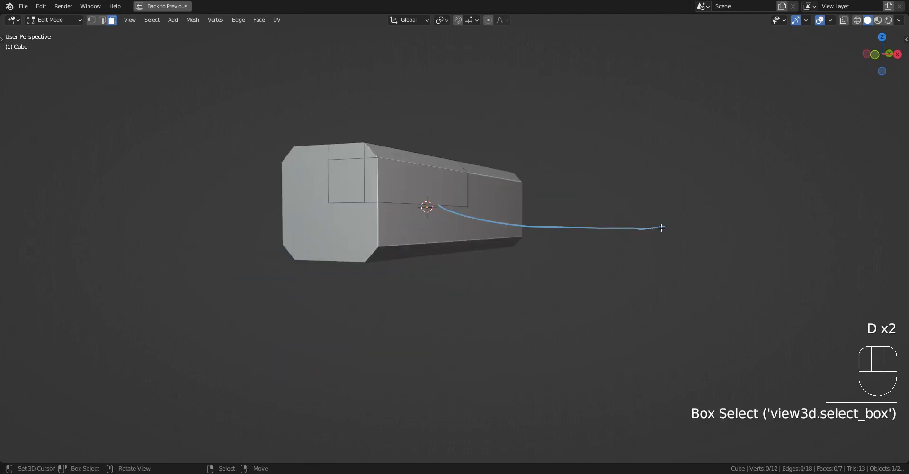
middle_drag(659, 227, 654, 243)
key(d)
mouse_move(654, 237)
right_down()
mouse_move(654, 223)
mouse_move(445, 203)
right_up()
key(space)
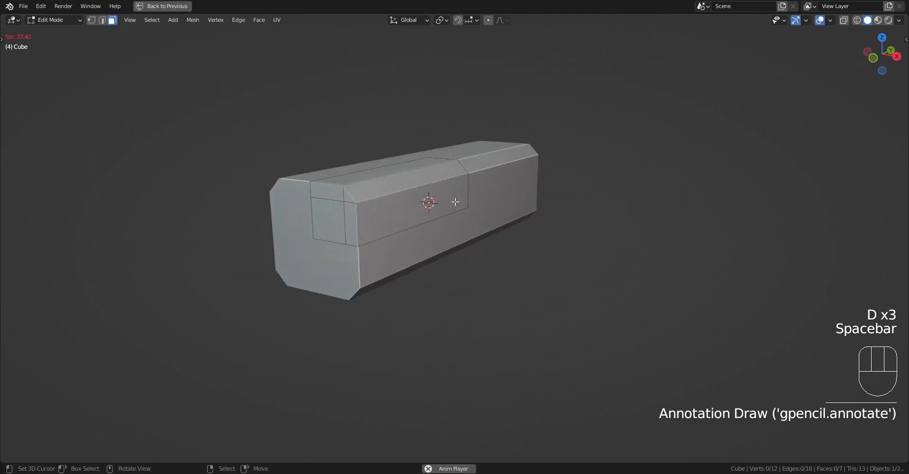
Step: Examine the bar end-on and at an angle, selecting its long vertical side face
mouse_move(455, 204)
middle_down()
mouse_move(450, 215)
mouse_move(472, 175)
mouse_move(473, 213)
mouse_move(461, 219)
middle_up()
right_click(431, 187)
scroll(432, 194, down, 1)
scroll(455, 220, up, 3)
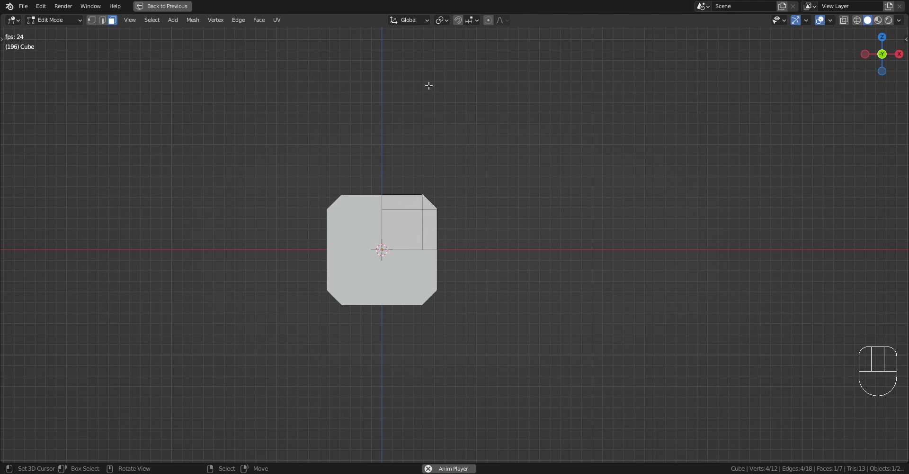
middle_drag(429, 86, 458, 221)
click(458, 222)
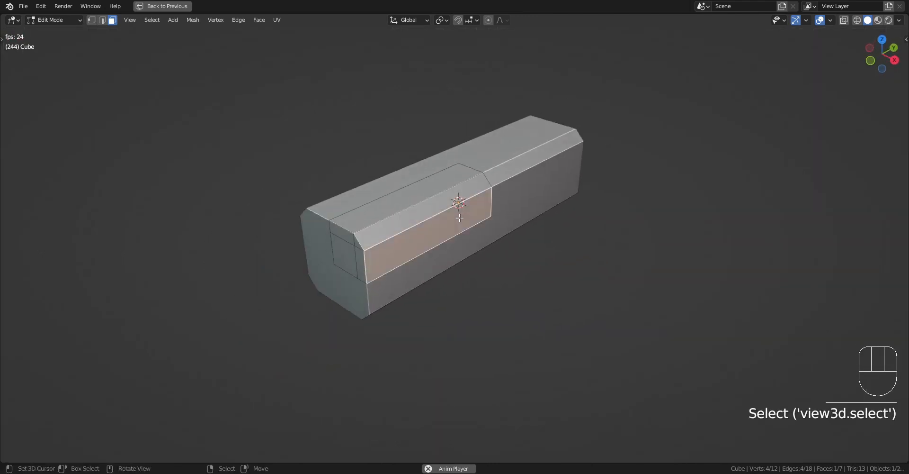
Step: Select the whole mesh, return to Object Mode and apply Random Axis Extrude with an X threshold of 1
key(a)
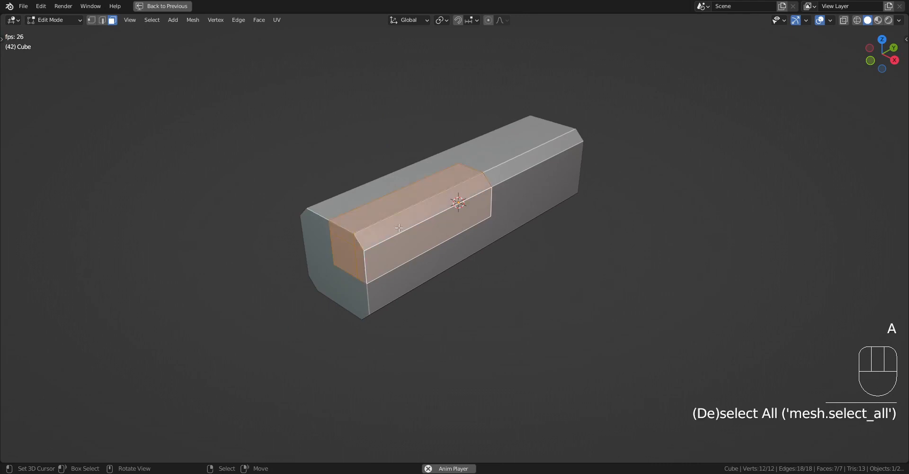
key(Tab)
key(shift+q)
click(545, 183)
drag(577, 192, 567, 132)
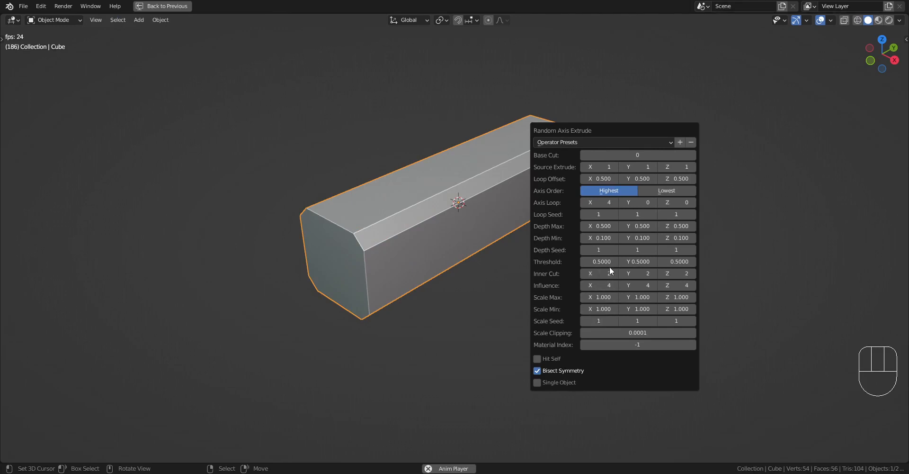
click(600, 261)
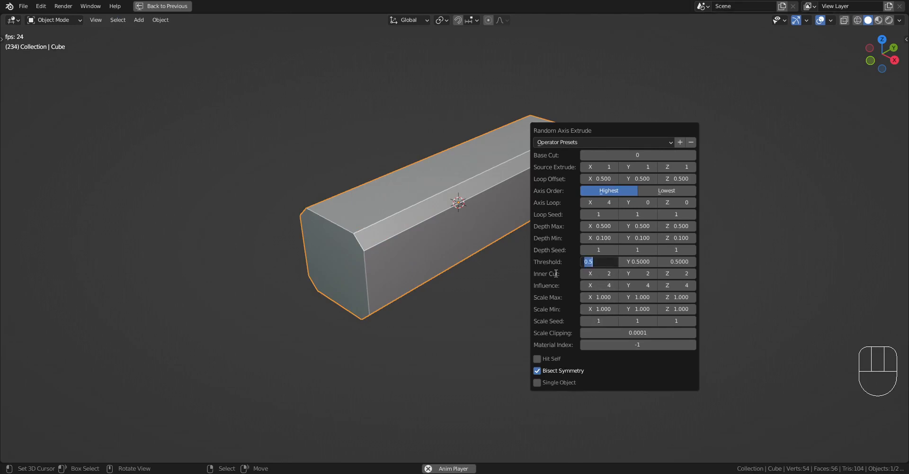
text(1)
key(Return)
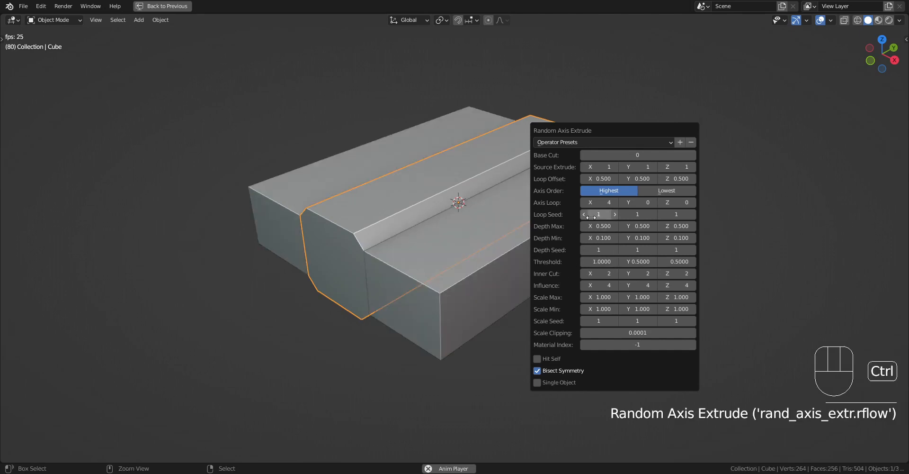
Step: Raise the X loop seed of the random extrusion to 17
ctrl+scroll(591, 217, up, 1)
ctrl+scroll(592, 217, up, 3)
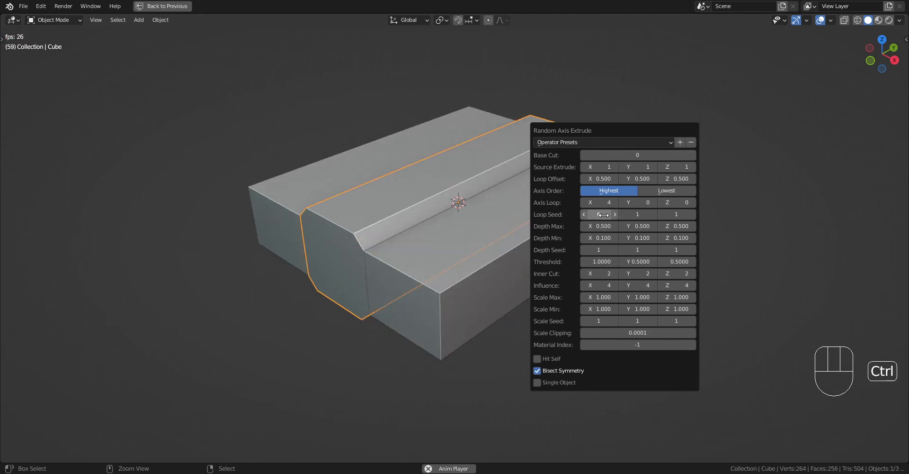
ctrl+scroll(603, 214, up, 5)
ctrl+scroll(603, 214, up, 5)
ctrl+scroll(603, 215, up, 1)
Step: Stop the animation playback and reopen the Random Axis Extrude settings beside the bar
middle_drag(383, 253, 473, 242)
key(F9)
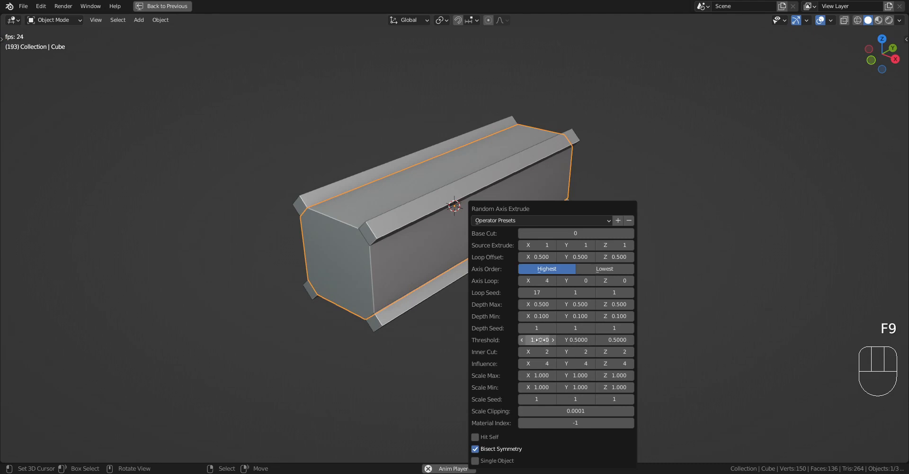
key(space)
key(F9)
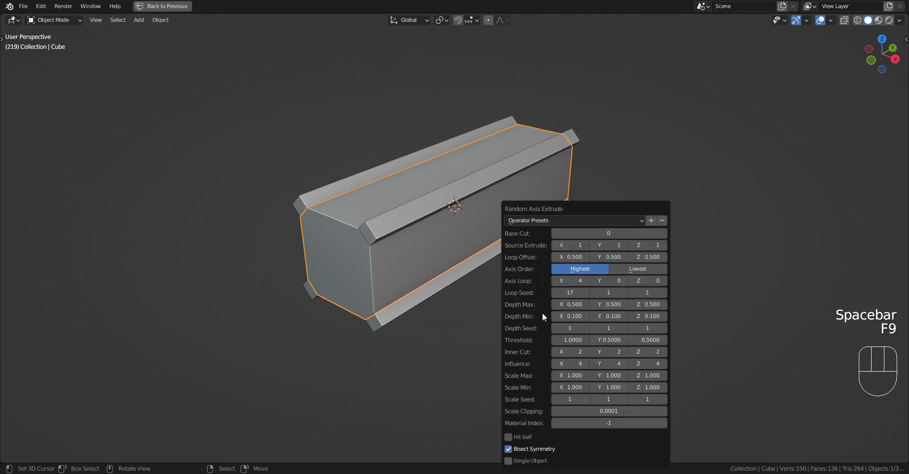
Step: Try an X threshold of 2 on the random extrusion and set it back to 1
click(570, 339)
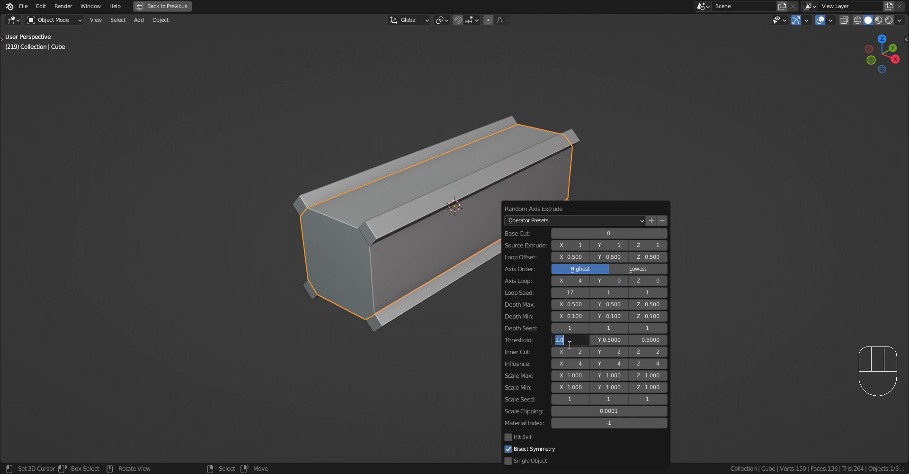
text(2)
key(Return)
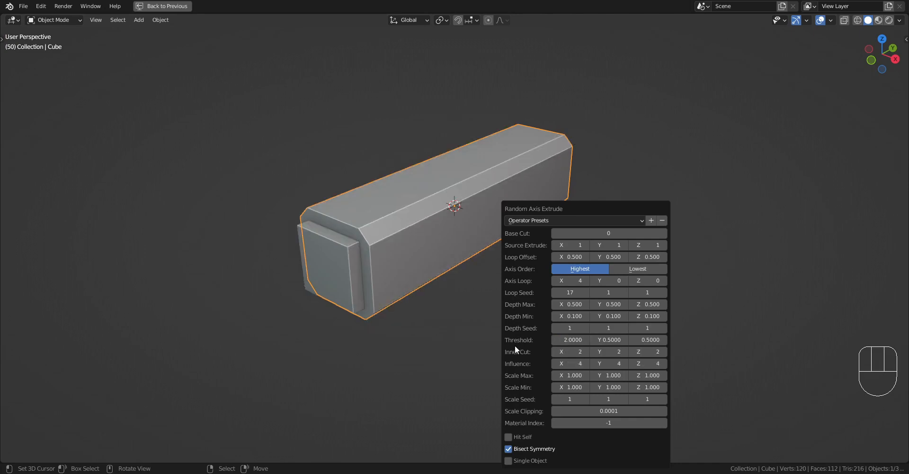
click(567, 342)
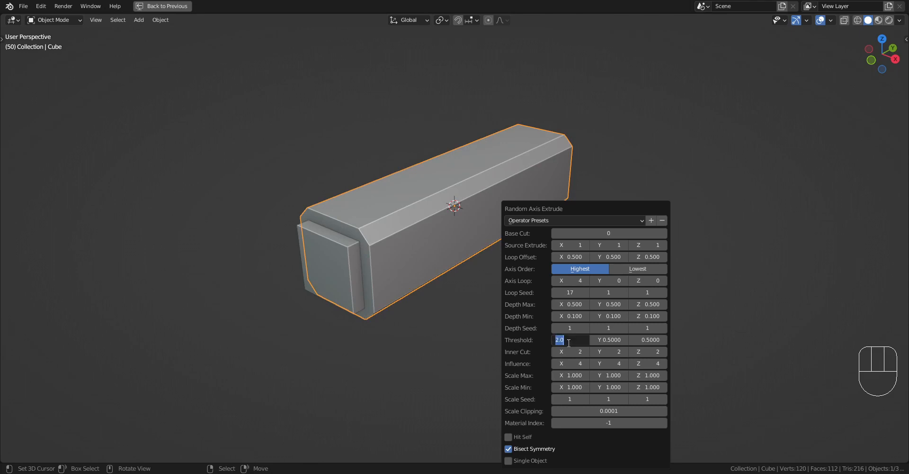
text(1)
key(Return)
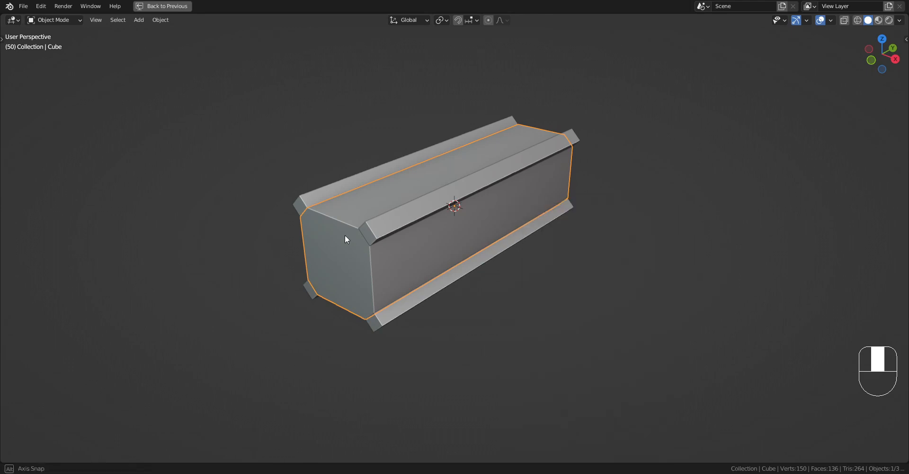
Step: Inspect the strips extruded along the bar's chamfers in Edit Mode, return to Object Mode and delete the strips object
middle_drag(345, 234, 366, 218)
click(366, 217)
key(Tab)
middle_drag(420, 237, 425, 195)
shift+middle_drag(425, 188, 450, 218)
key(Tab)
click(450, 215)
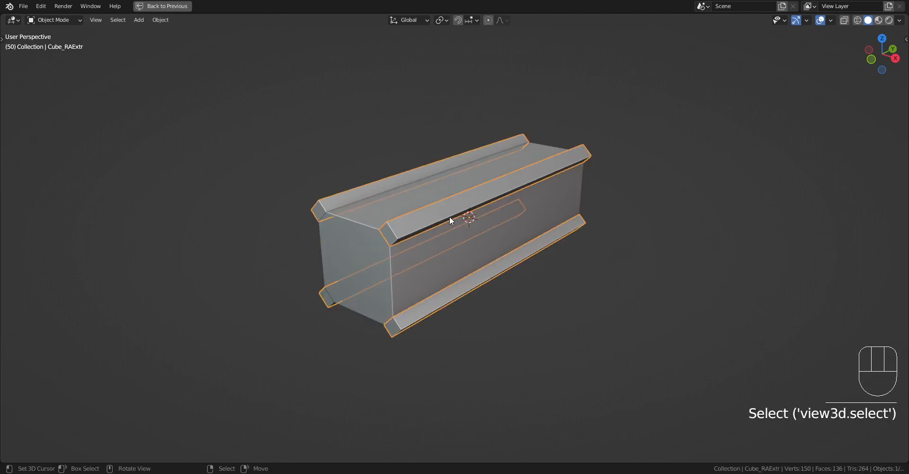
key(x)
click(450, 216)
Step: Enter Edit Mode on the bar and select its long vertical side face
key(Tab)
click(464, 220)
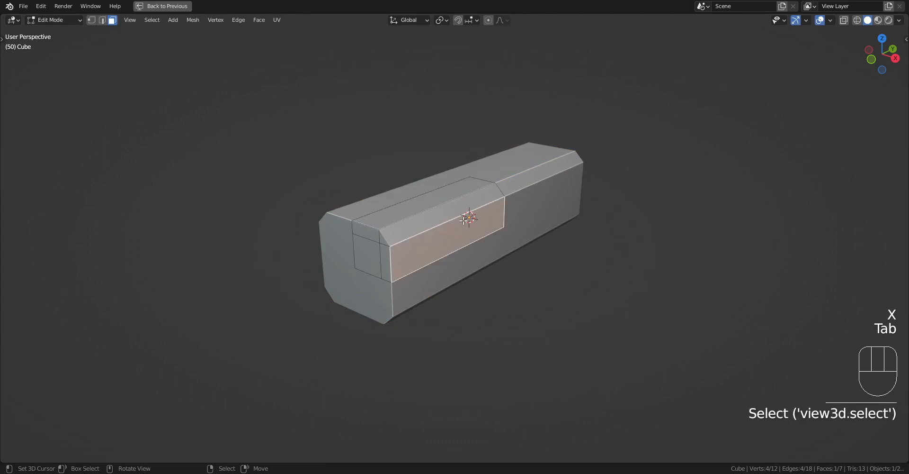
key(Tab)
key(Tab)
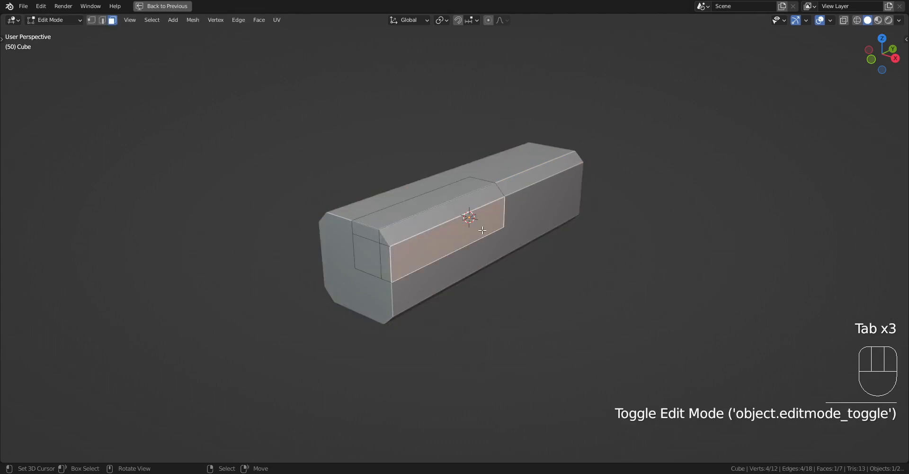
middle_drag(482, 230, 487, 241)
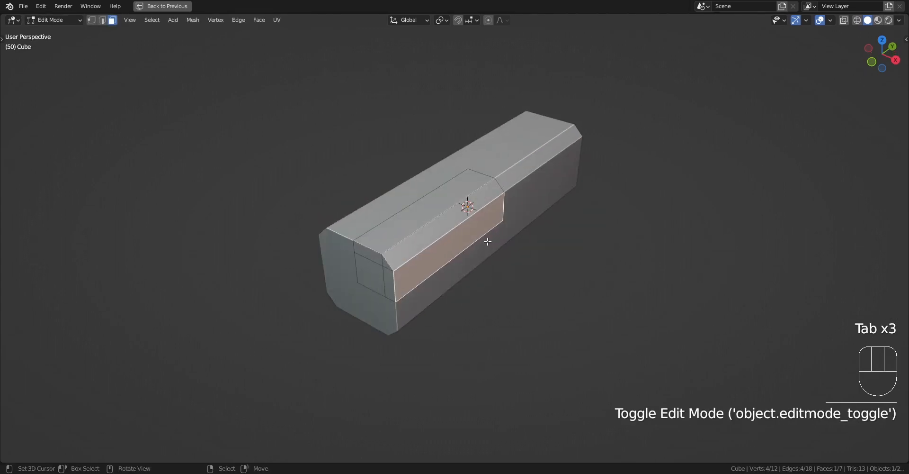
Step: Select the whole mesh, return to Object Mode and apply Random Axis Extrude with an X axis loop of 4
key(a)
key(Tab)
key(shift+q)
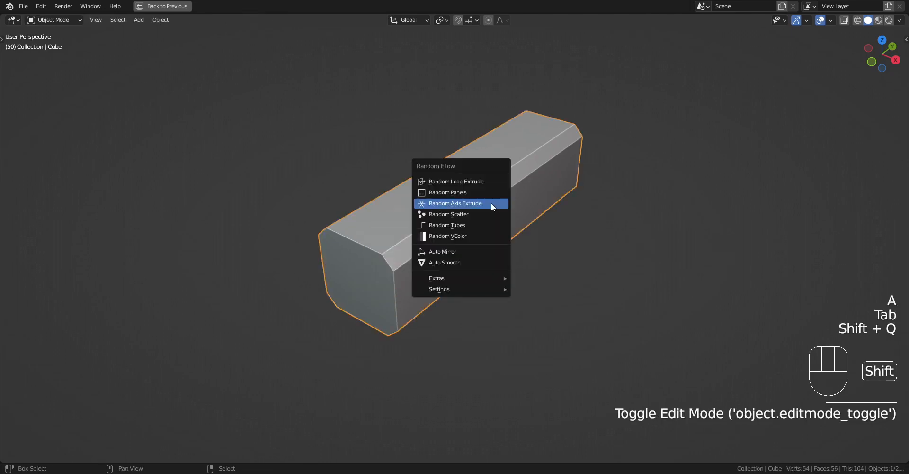
click(490, 204)
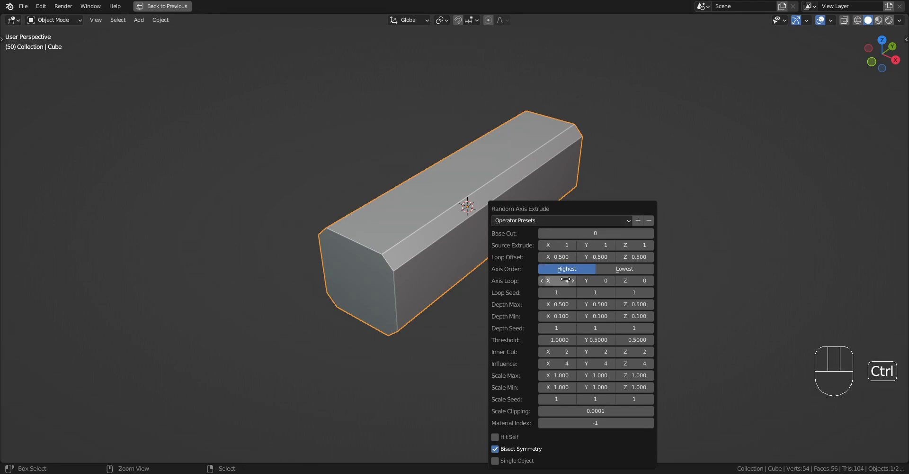
ctrl+scroll(561, 292, up, 1)
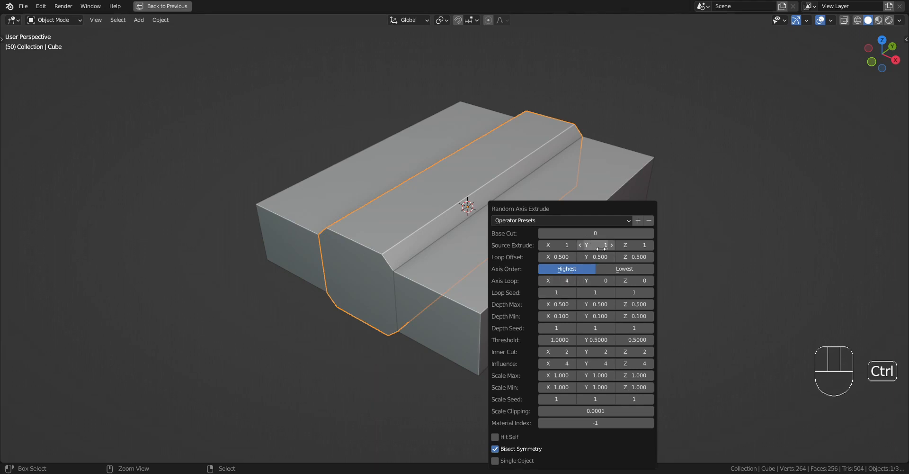
Step: Set the Y axis loop of the random extrusion to 1
ctrl+scroll(602, 283, up, 1)
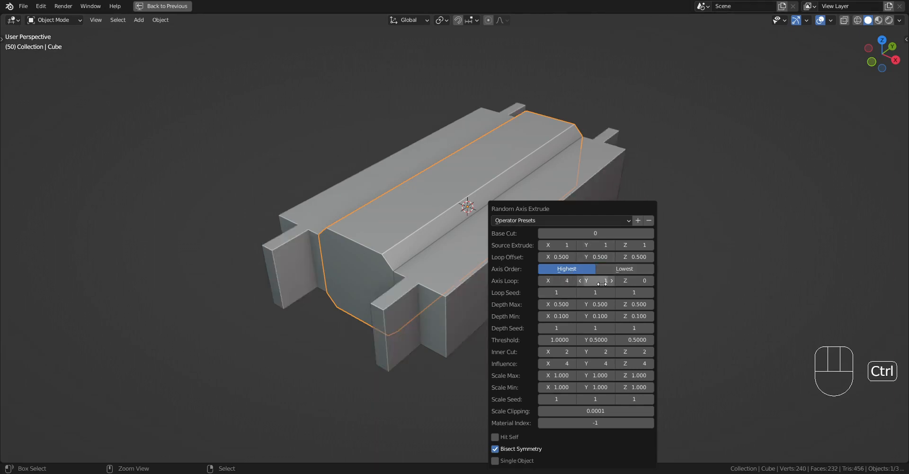
ctrl+scroll(597, 292, up, 1)
ctrl+scroll(597, 292, down, 1)
Step: Set the Y loop offset to 0 and step through higher Y loop seeds
drag(598, 257, 480, 257)
ctrl+scroll(594, 294, up, 1)
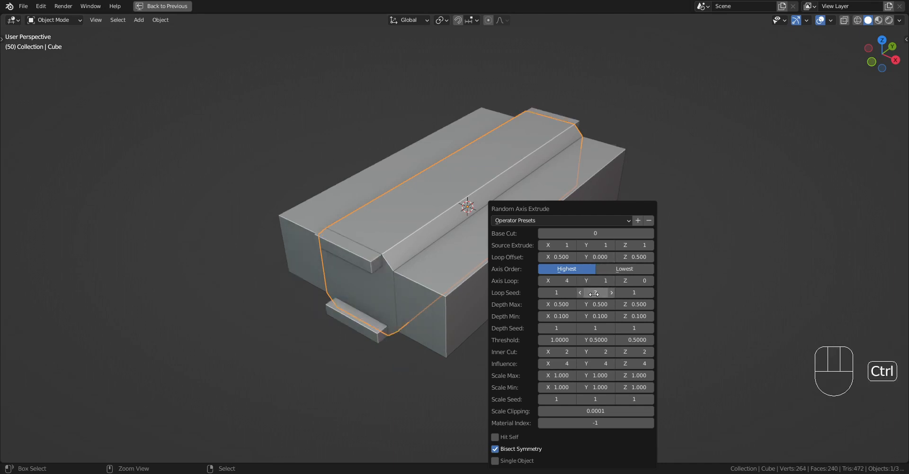
ctrl+scroll(595, 294, up, 6)
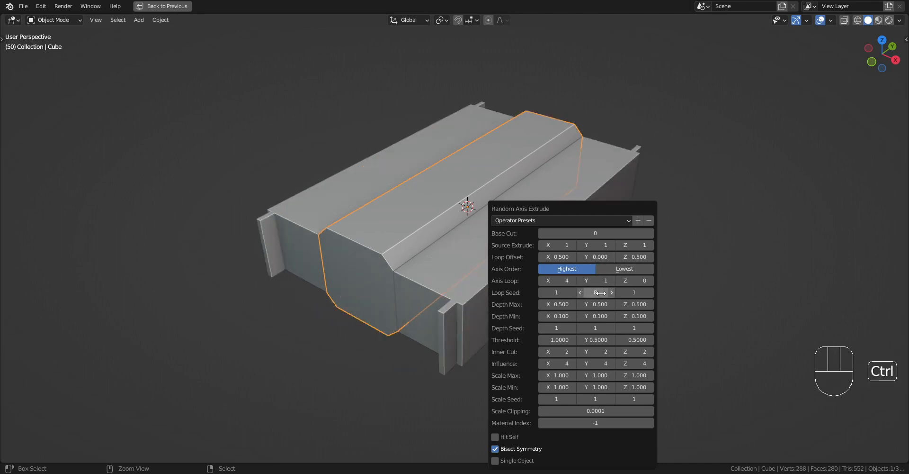
Step: Step further up through the Y loop seeds of the random extrusion
ctrl+scroll(600, 293, up, 3)
ctrl+scroll(601, 293, up, 3)
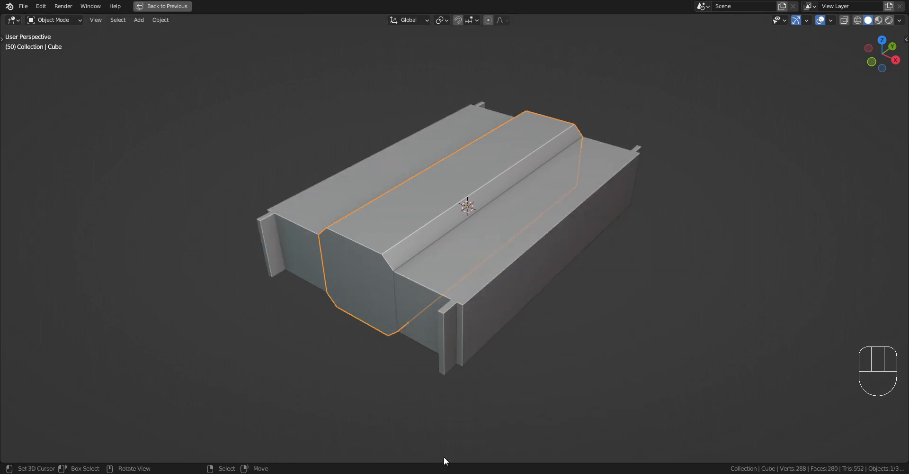
Step: Restore the split workspace layout and delete all the notes in the text block
key(ctrl+space)
key(ctrl+a)
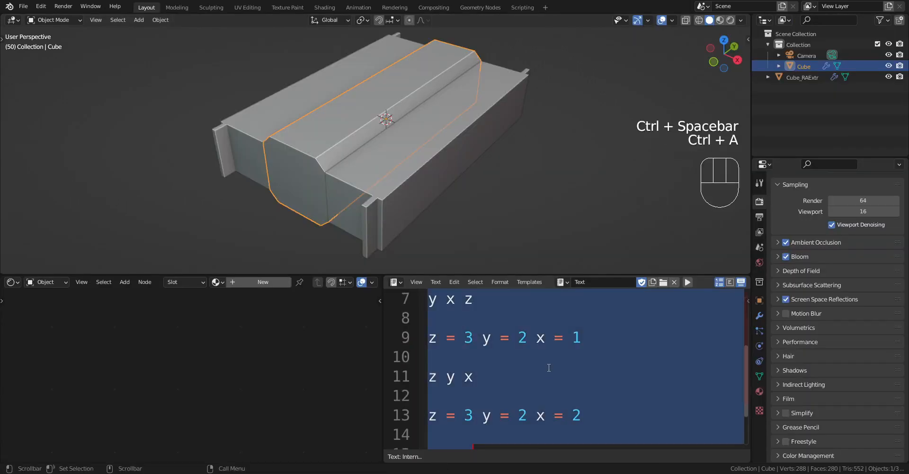
key(Delete)
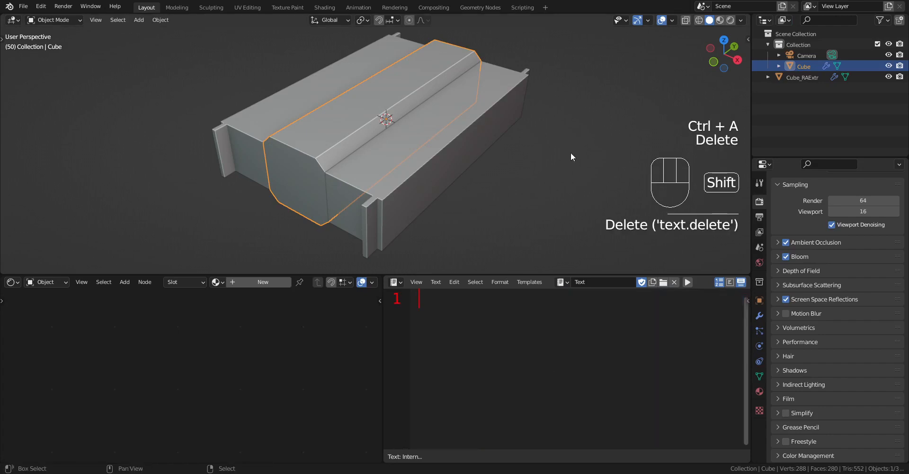
Step: Select the extruded Cube_RAExtr object, check its mesh in Edit Mode and delete the object
key(shift+q)
click(355, 164)
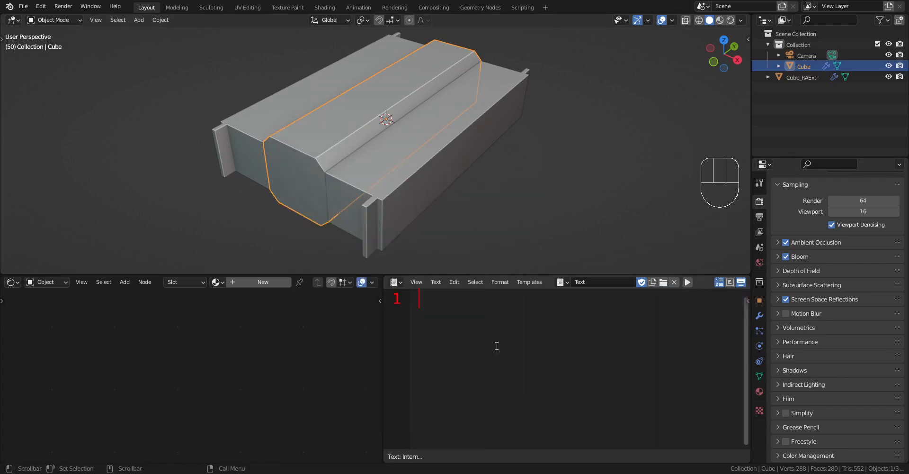
shift+middle_drag(329, 153, 387, 157)
scroll(387, 157, up, 1)
right_click(387, 157)
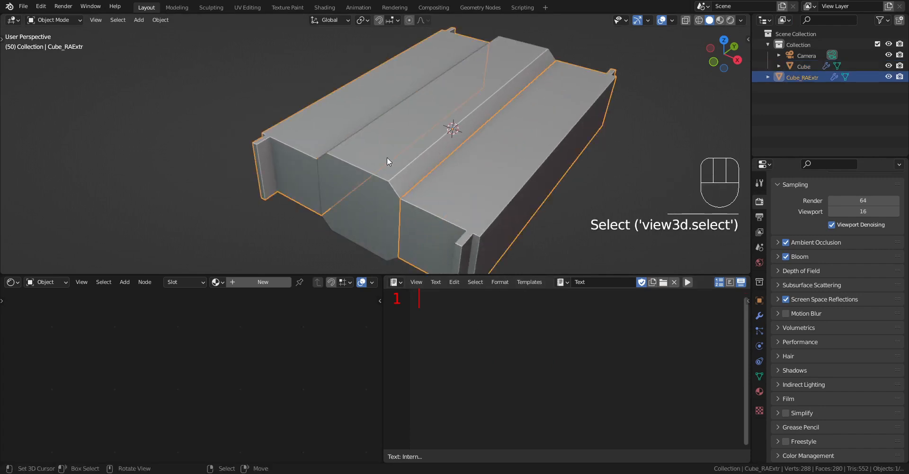
right_click(396, 164)
right_click(496, 209)
key(Tab)
scroll(496, 209, down, 1)
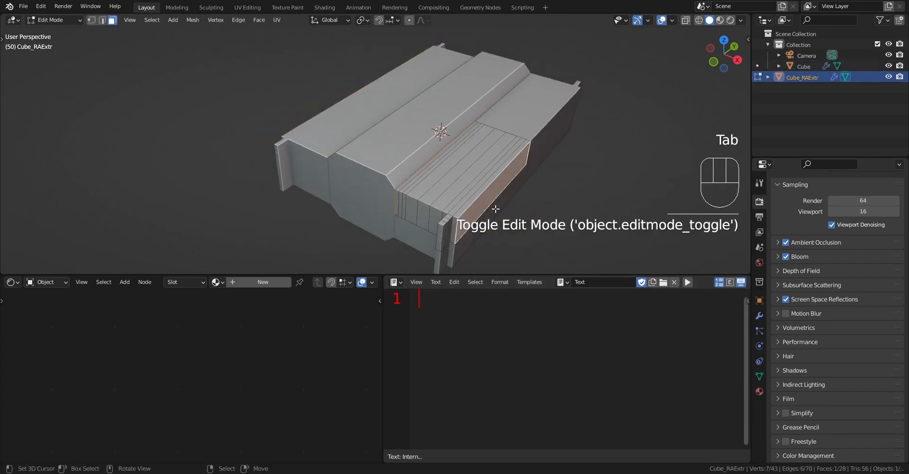
key(Tab)
key(x)
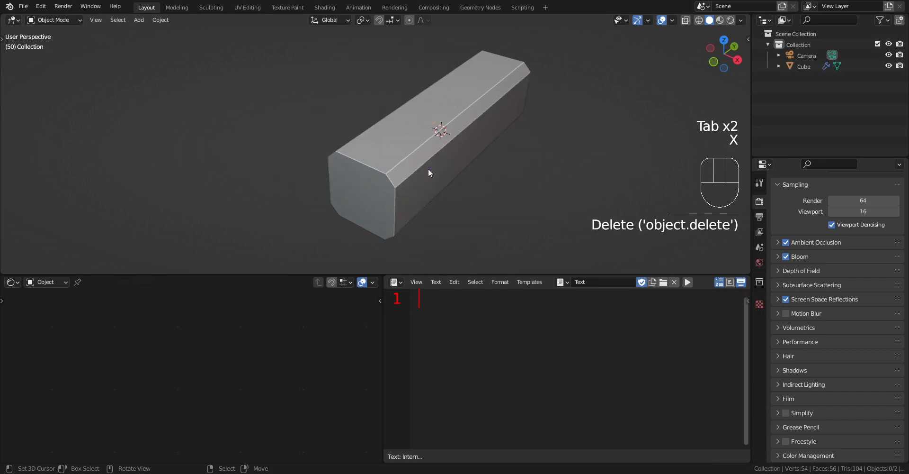
Step: Select the remaining bar, briefly enter its Edit Mode and return to Object Mode
right_click(427, 169)
key(Tab)
key(Tab)
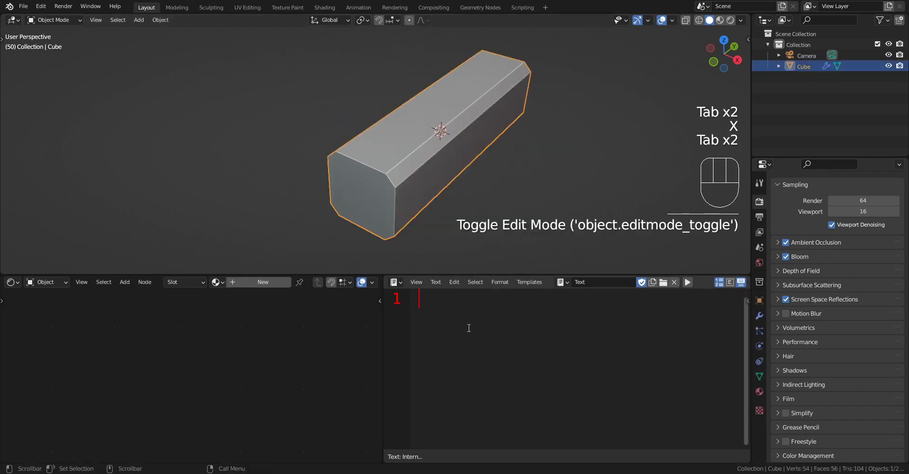
Step: Write "x = 4 y = 1 z = 0" on line 1 of the text block, followed by a blank line
text(X = 4,)
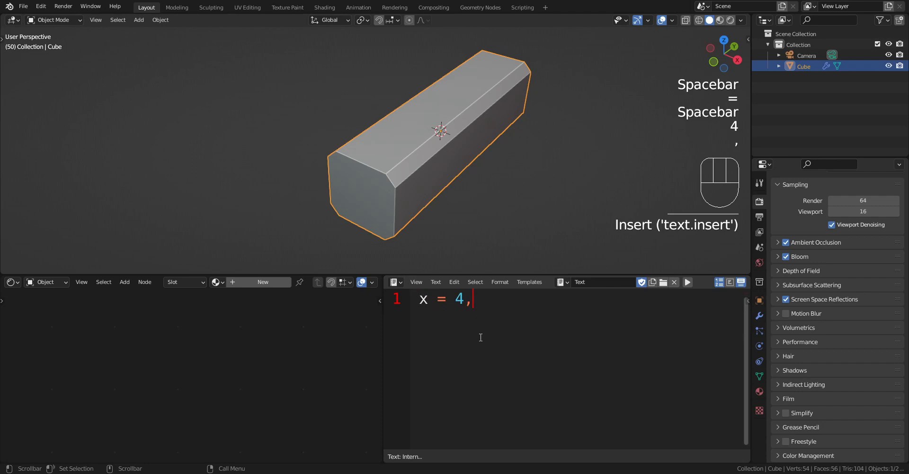
key(BackSpace)
text(y)
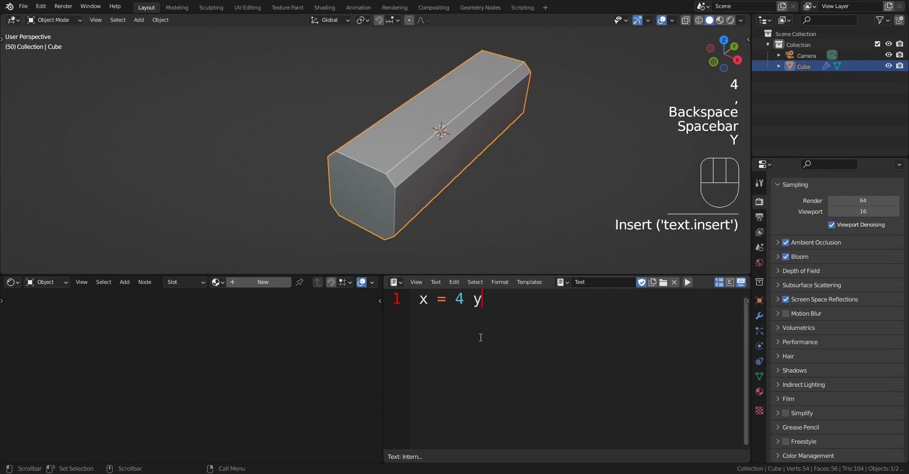
text( = 1 z = 0)
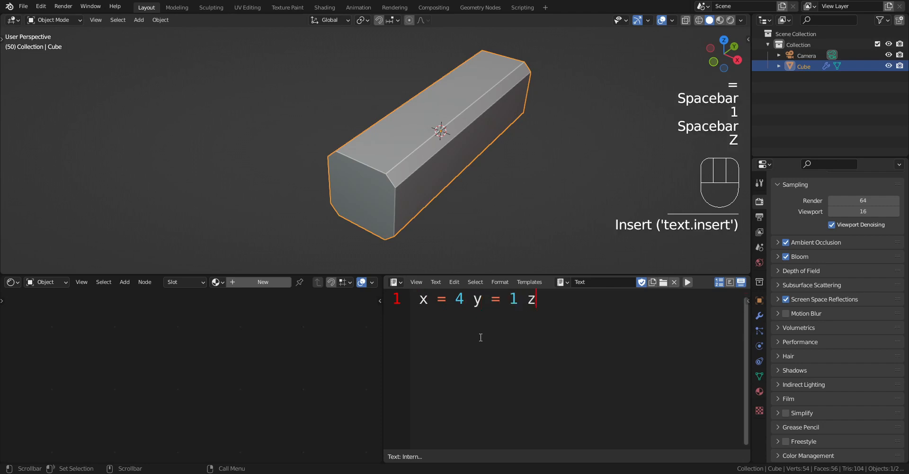
key(Return)
key(Return)
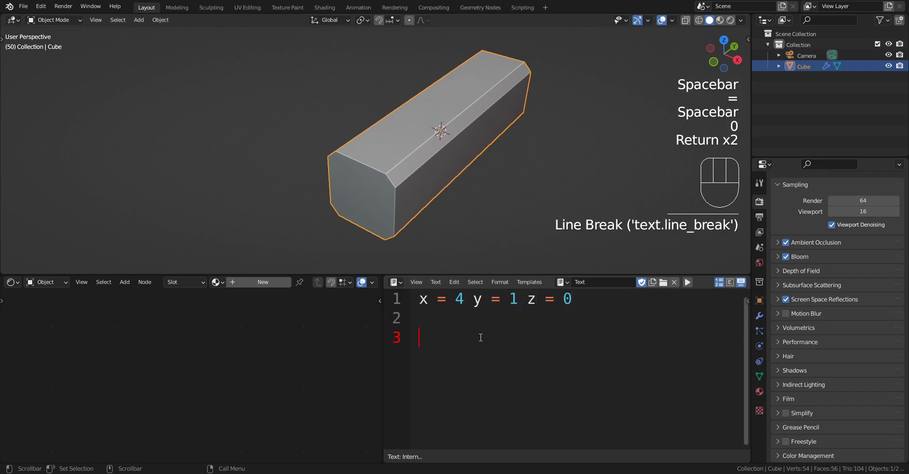
Step: Write "x = 1 y = 1 z = 0" on line 3 of the text block
text(x =)
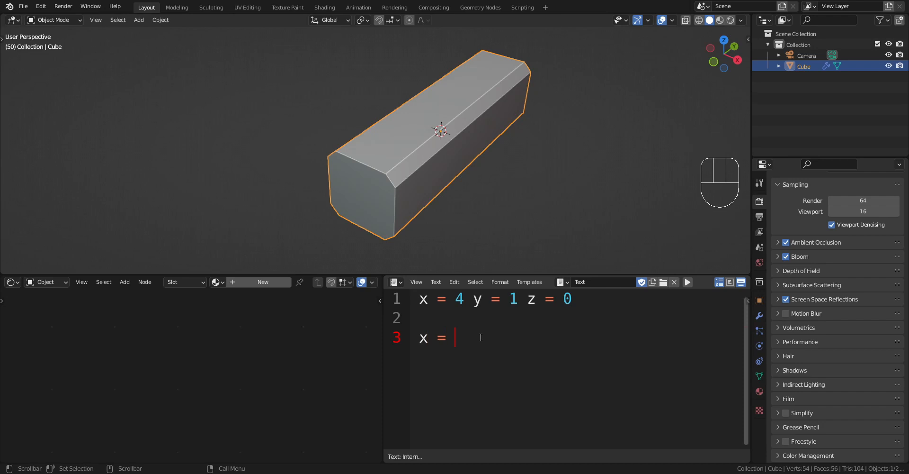
text(1)
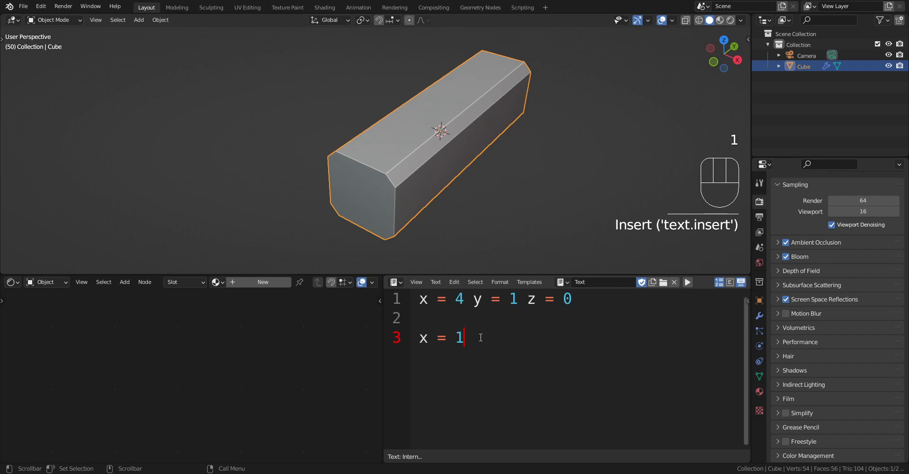
text( y)
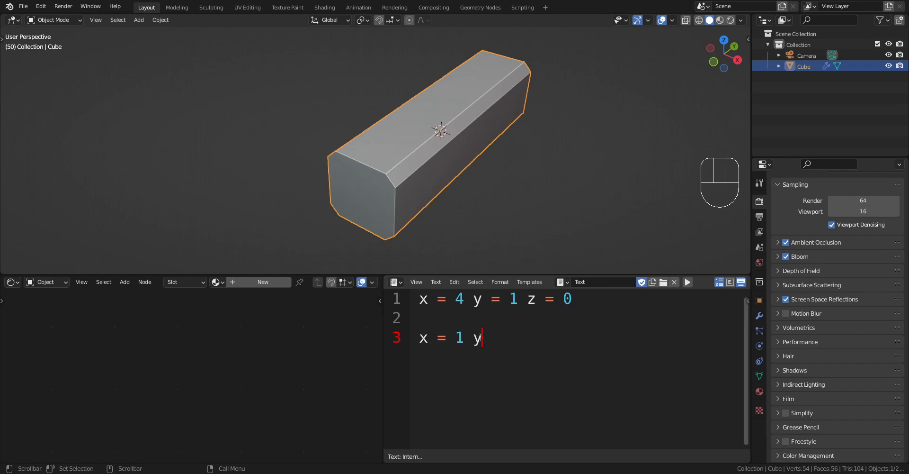
text(=)
text(1)
text( z = -)
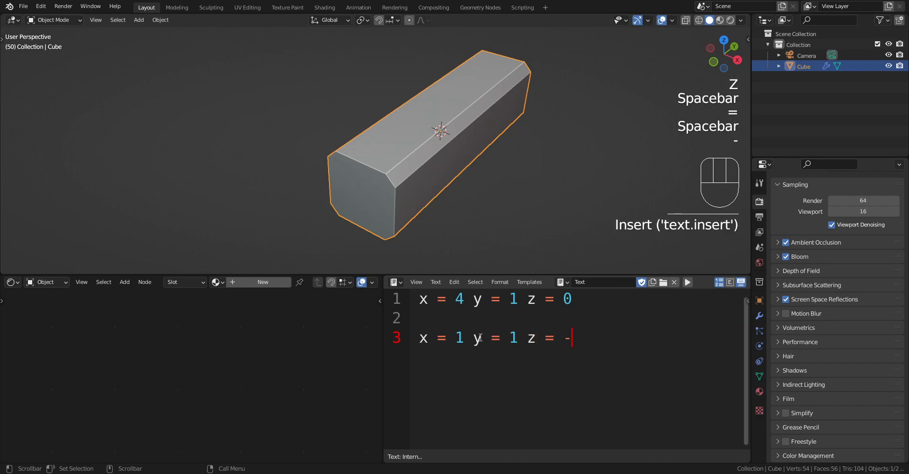
key(BackSpace)
text(0)
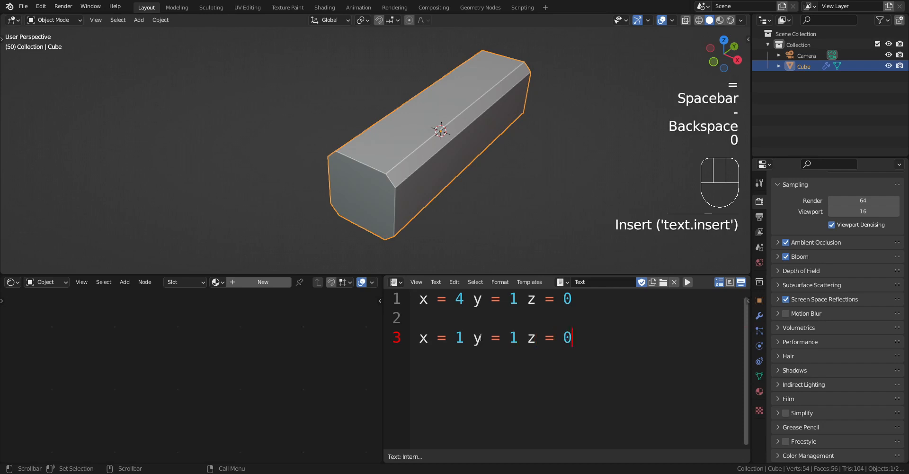
Step: Leave a blank line and write "x = 2 y = 0 z = 0" on line 5 of the text block
key(Return)
key(Return)
text(x)
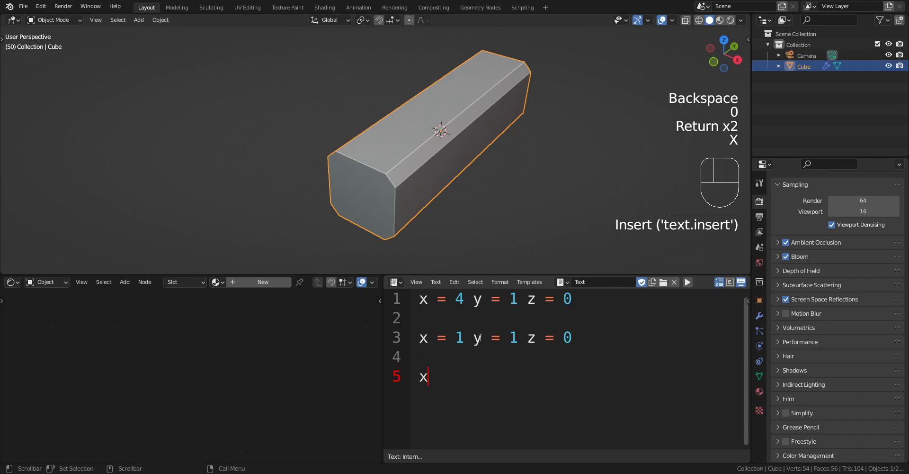
text( = )
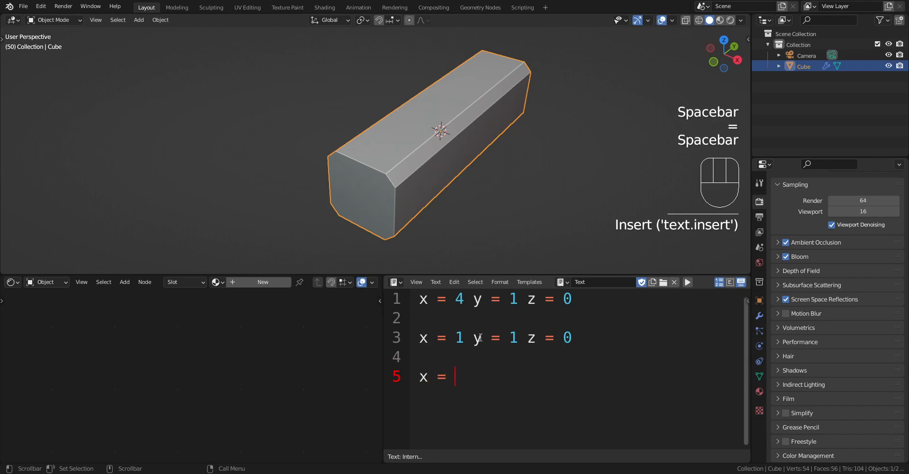
text(2 )
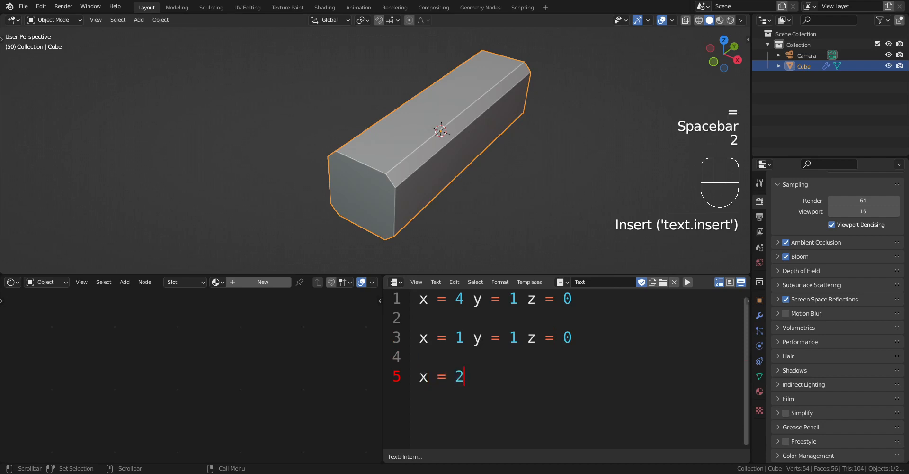
text(y =)
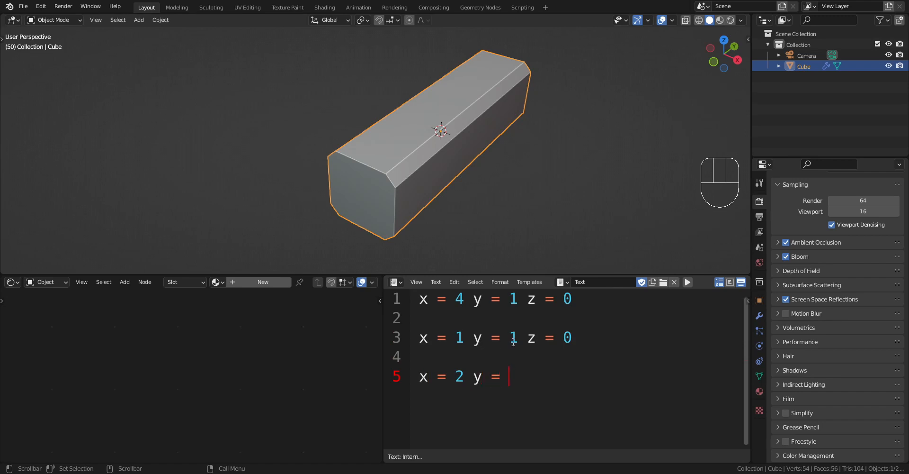
drag(570, 346, 472, 338)
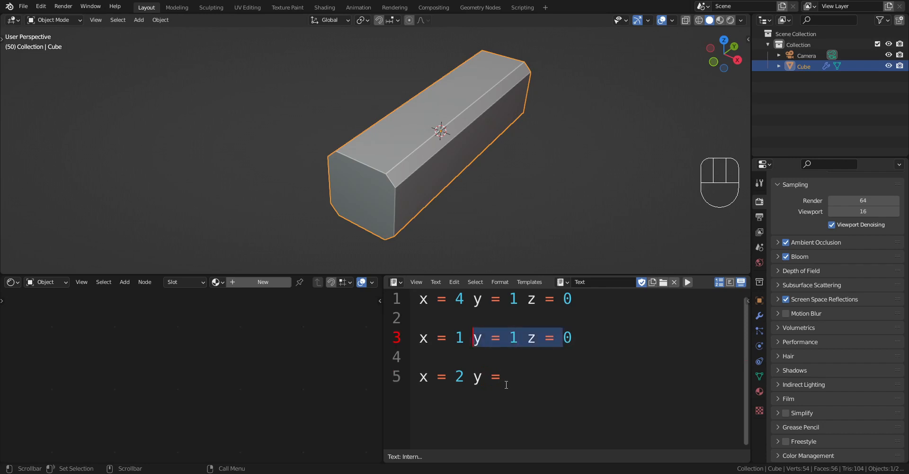
click(513, 380)
text(0 z)
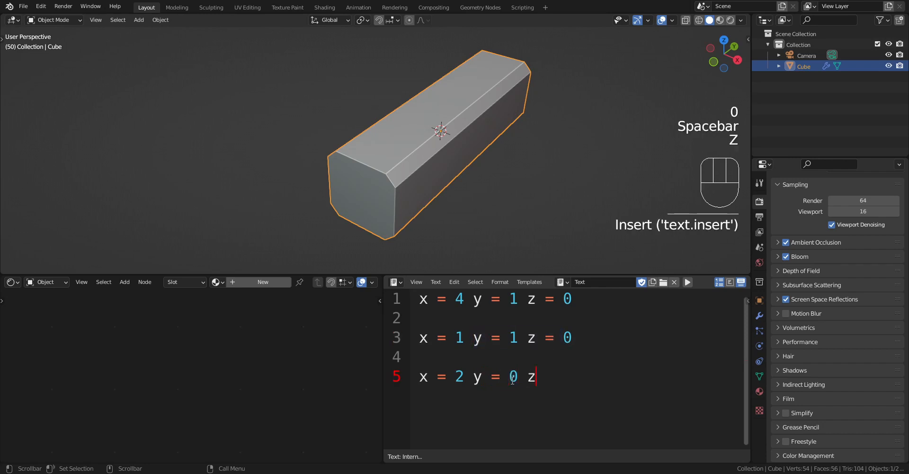
text( = 0)
Step: Leave a blank line and write "x = 3 y = 0 z = 0" on line 7 of the text block
key(Return)
key(Return)
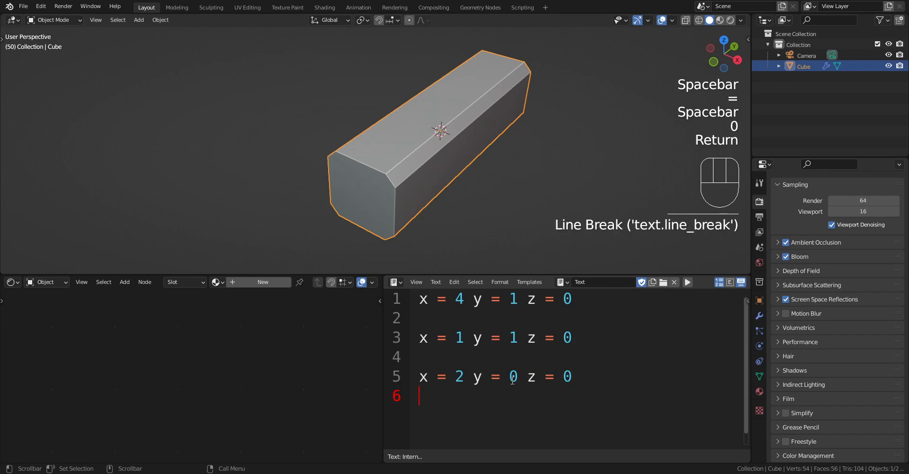
text(x = 3)
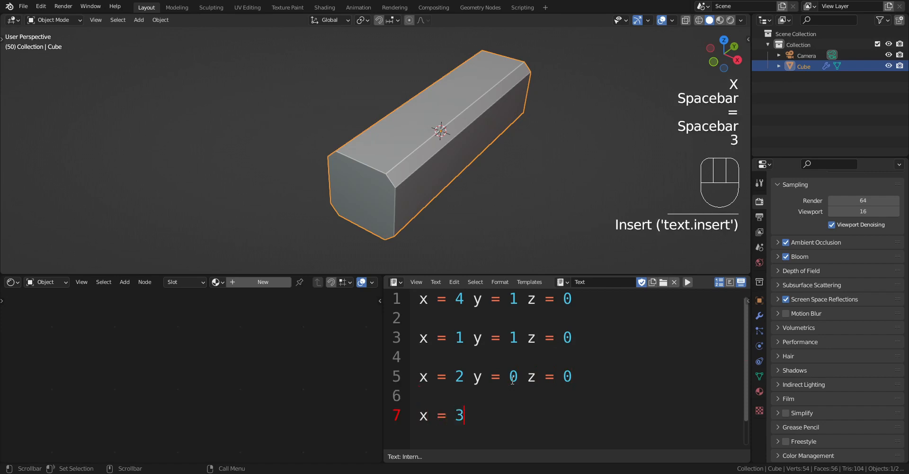
text( y =)
text( 0 )
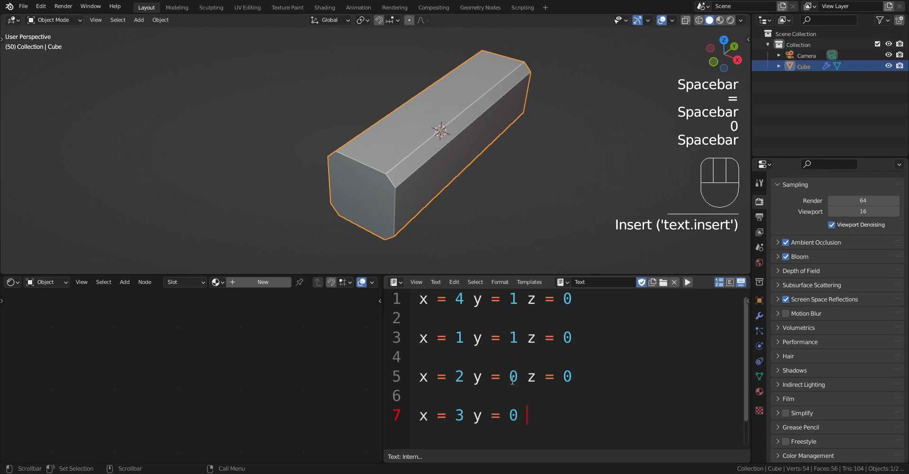
text(z =)
text(0)
Step: Leave a blank line and write "x = 4 y = 0 z = 0" on line 9 of the text block
key(Return)
key(Return)
text(x)
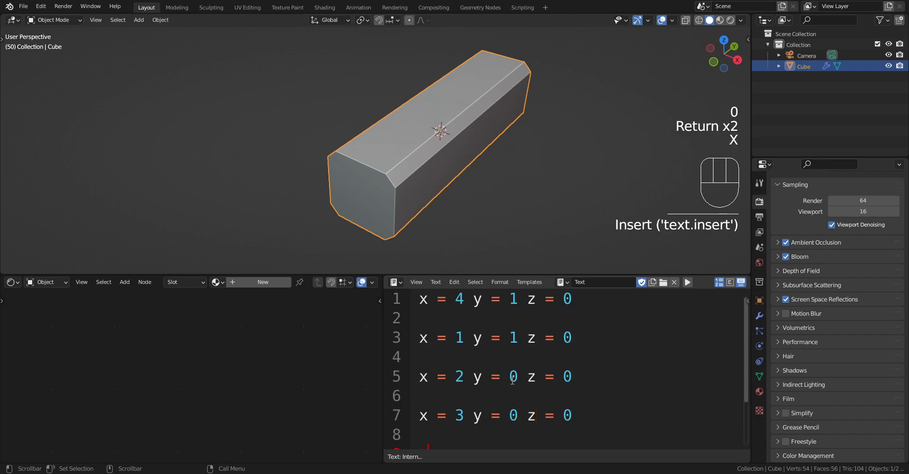
text( = 4)
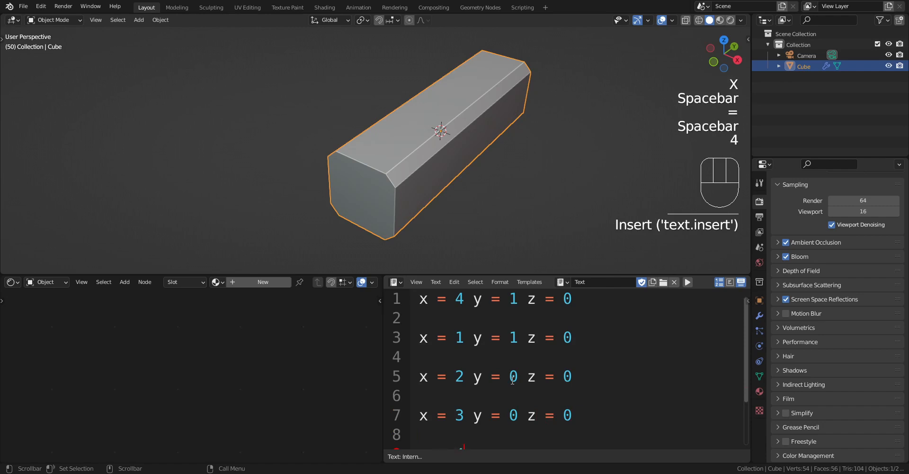
scroll(605, 367, down, 1)
text(y)
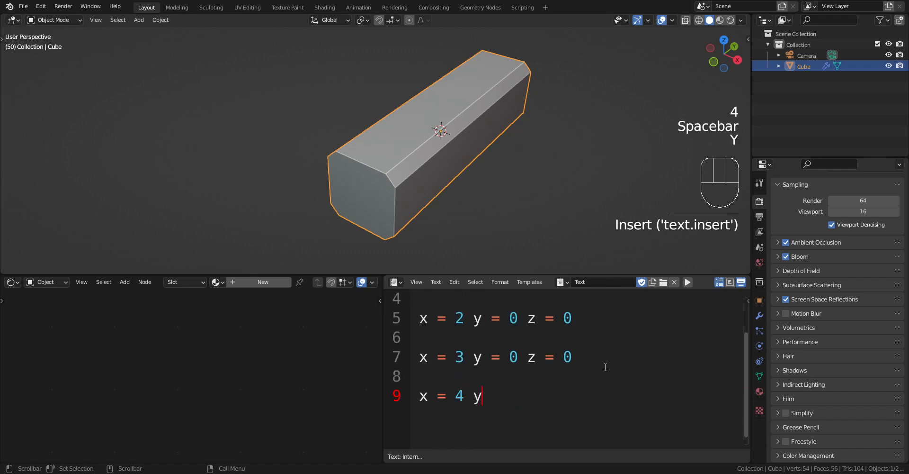
text( = 0 z = 0)
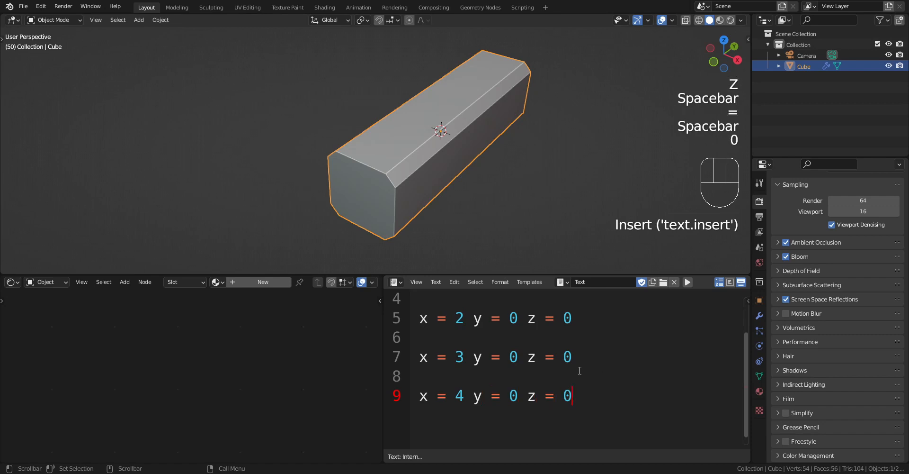
scroll(580, 370, up, 1)
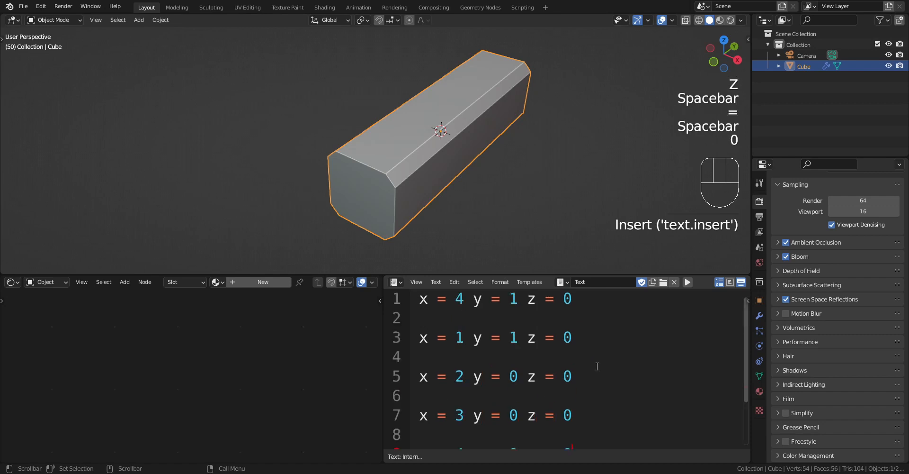
Step: Try Random Axis Extrude on the bar with axis loops X 4, Y 1 and Z 0, and undo it
key(shift+q)
click(479, 133)
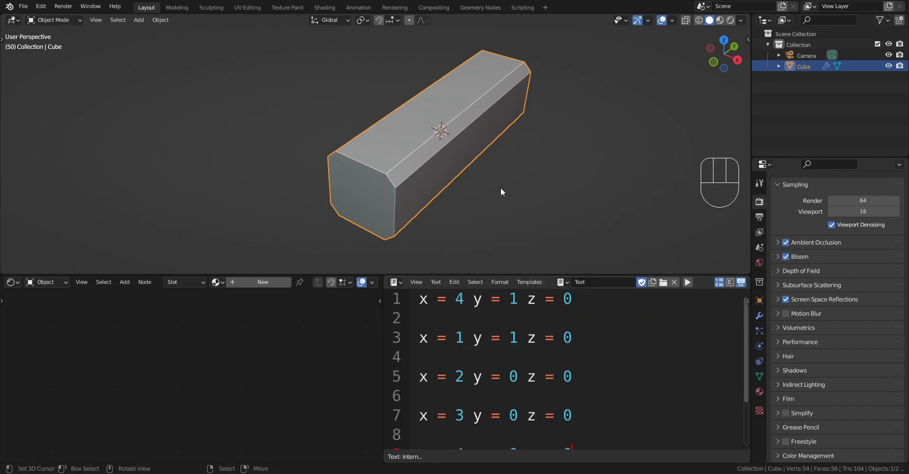
key(shift+q)
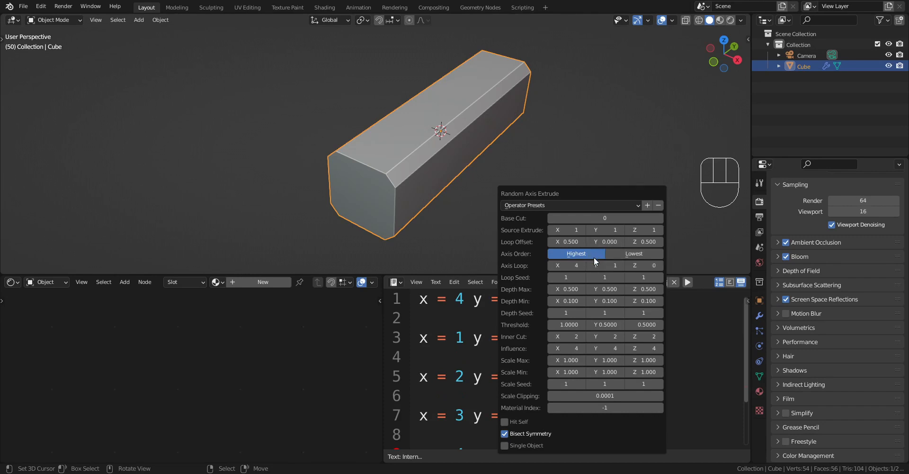
ctrl+scroll(602, 279, up, 1)
ctrl+scroll(602, 278, up, 3)
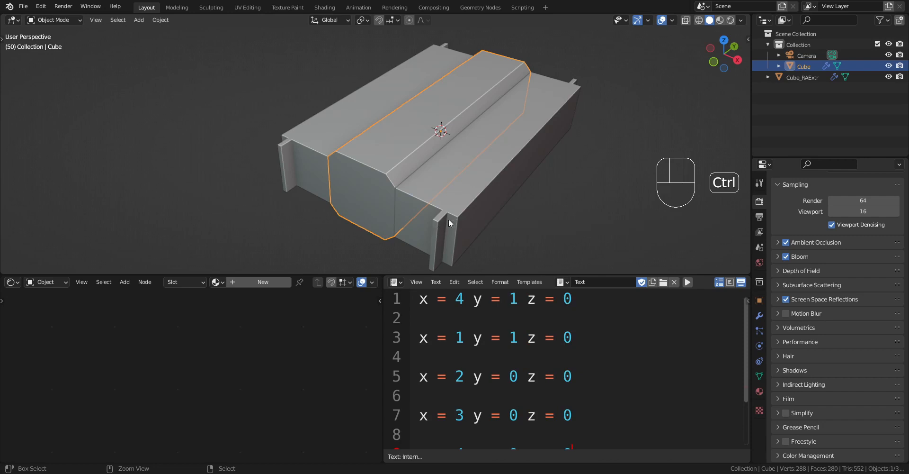
key(ctrl+z)
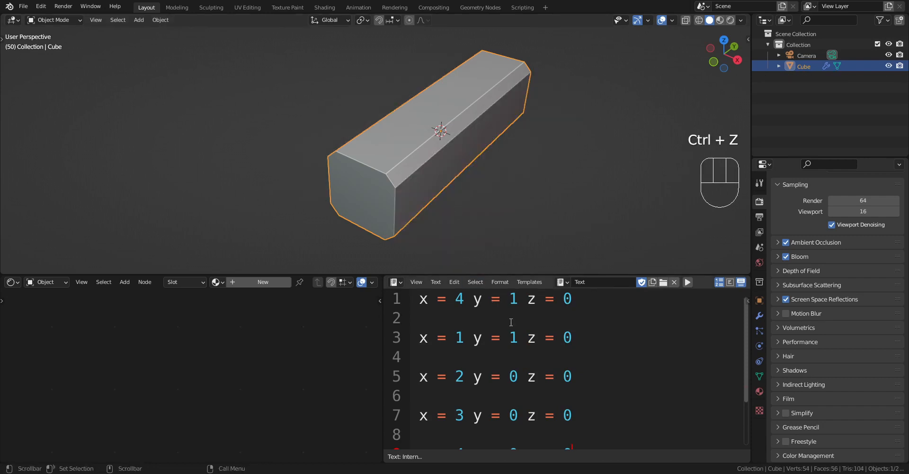
Step: Check the axis order and axis loop values in the Random Axis Extrude settings against the text notes
key(shift+q)
click(517, 185)
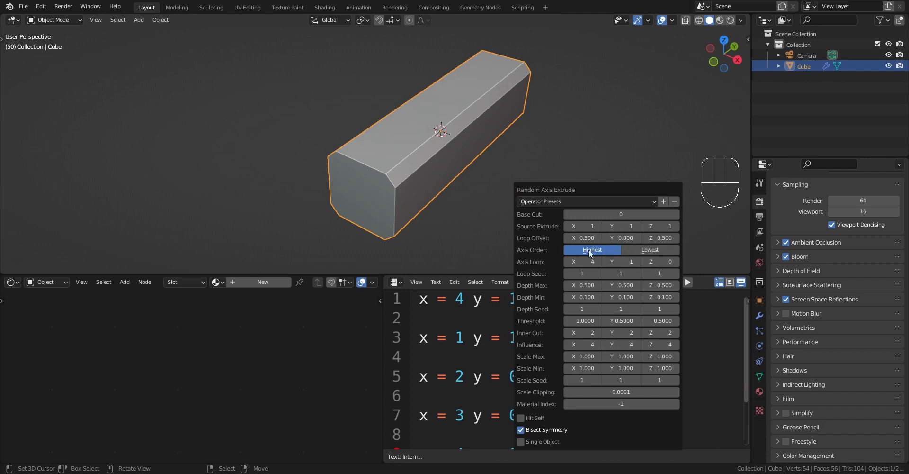
scroll(541, 360, down, 1)
scroll(541, 360, up, 1)
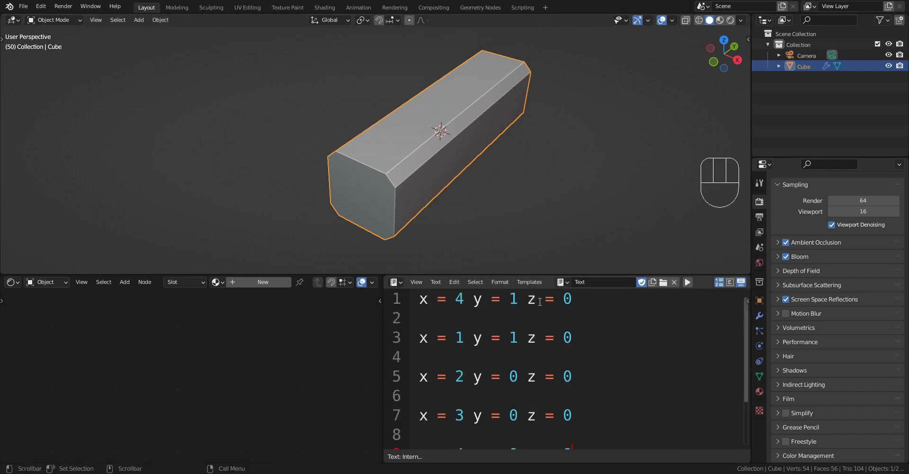
Step: Change the y value on line 3 of the text notes to 0
double_click(515, 337)
scroll(536, 350, down, 2)
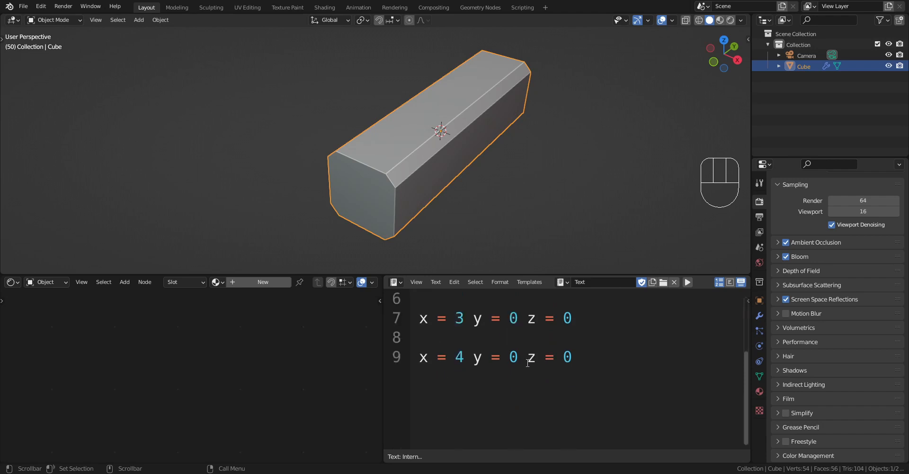
scroll(528, 361, up, 2)
scroll(528, 357, down, 1)
scroll(528, 354, up, 1)
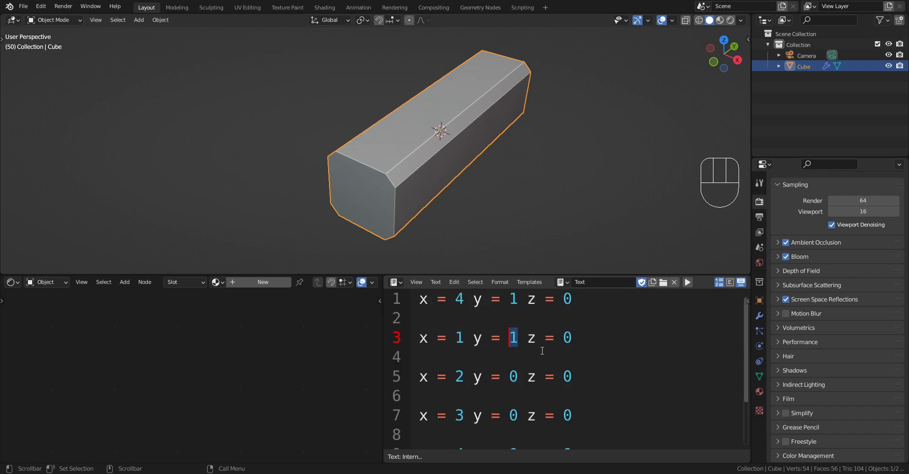
text(0)
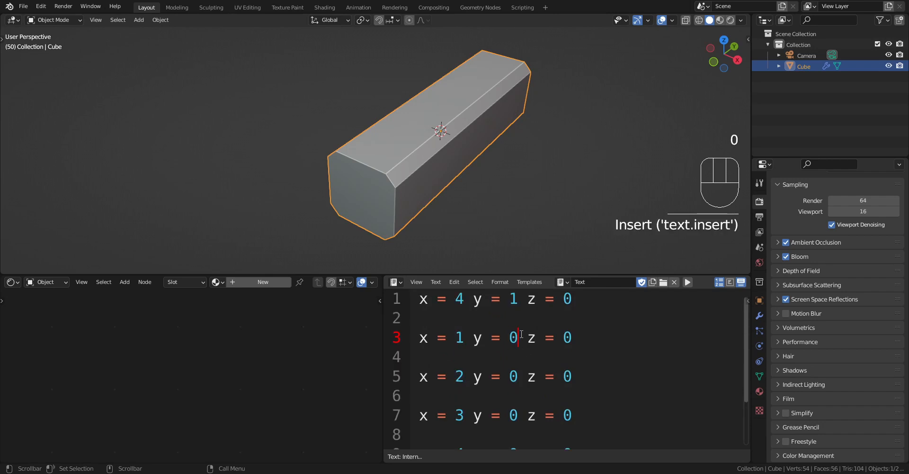
Step: Compare the y value on line 1 with the y values on lines 3, 5, 7 and 9 of the notes
drag(522, 334, 505, 336)
click(516, 298)
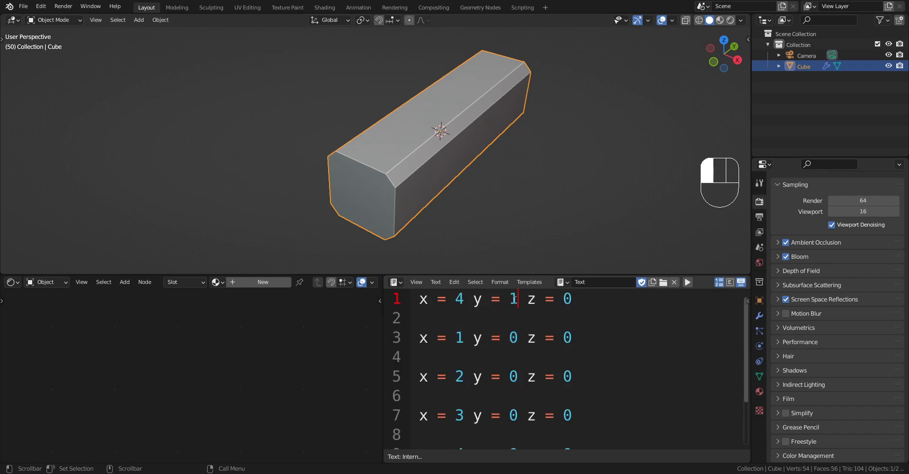
double_click(512, 300)
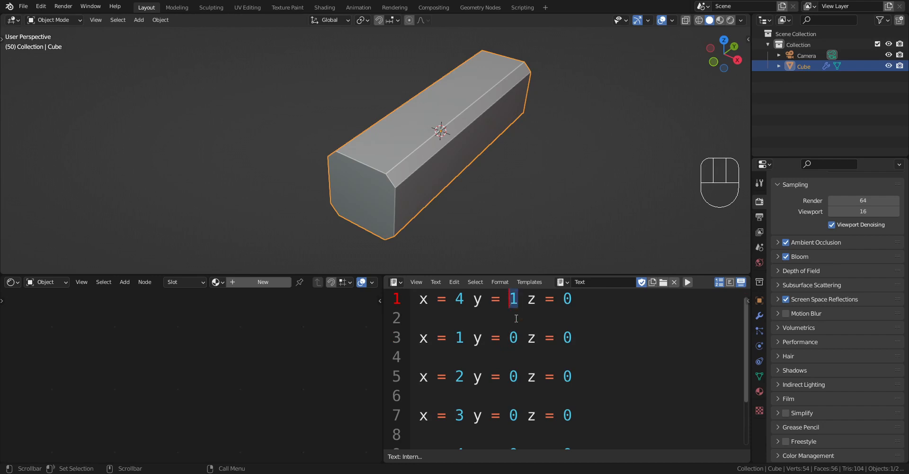
scroll(516, 318, down, 2)
scroll(516, 318, up, 2)
scroll(512, 333, down, 2)
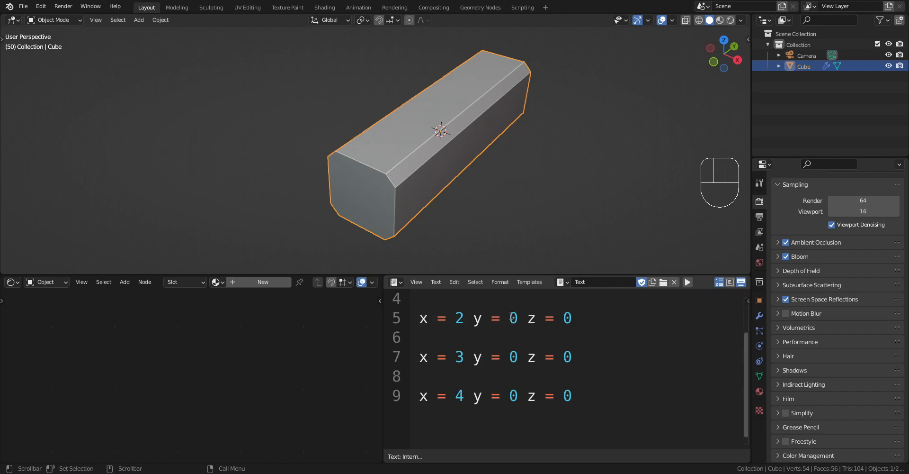
scroll(516, 329, up, 2)
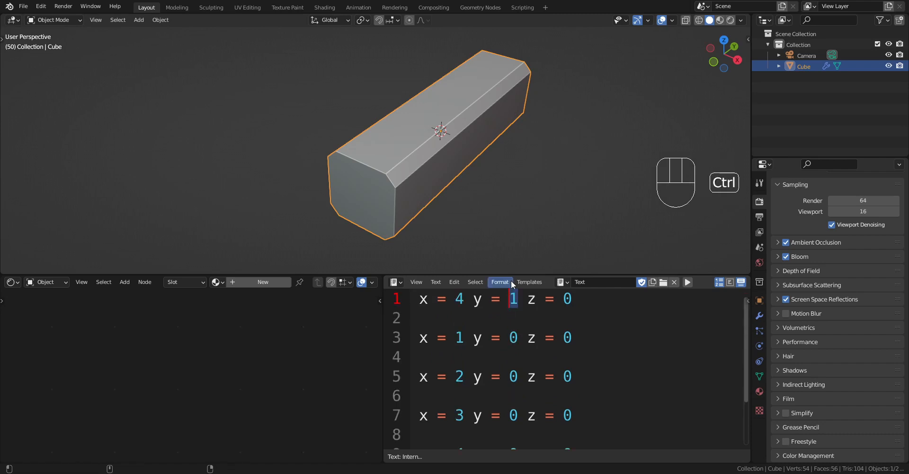
double_click(513, 376)
scroll(513, 360, down, 2)
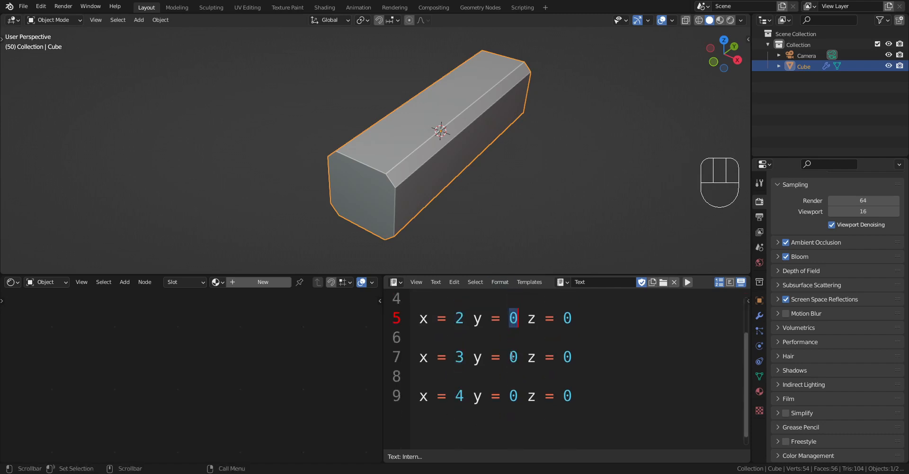
double_click(514, 356)
double_click(514, 395)
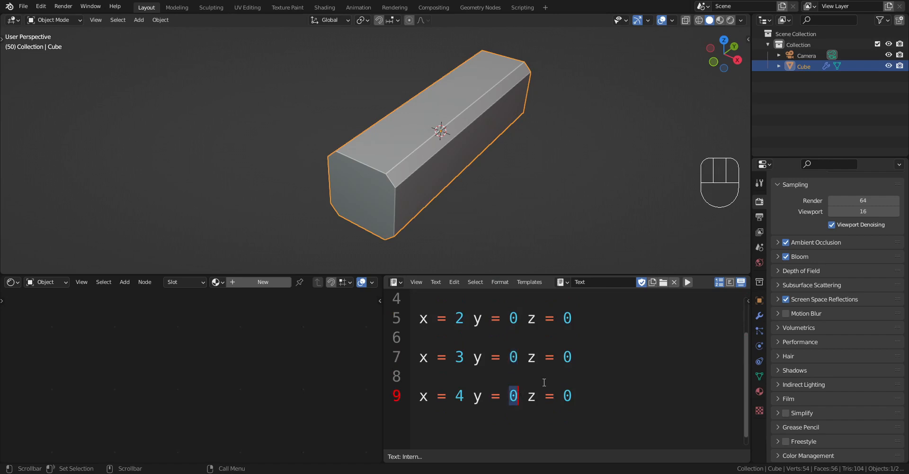
scroll(544, 382, up, 2)
Step: Recheck the Y axis loop count in the Random Axis Extrude settings and review the order of the written loops
key(shift+q)
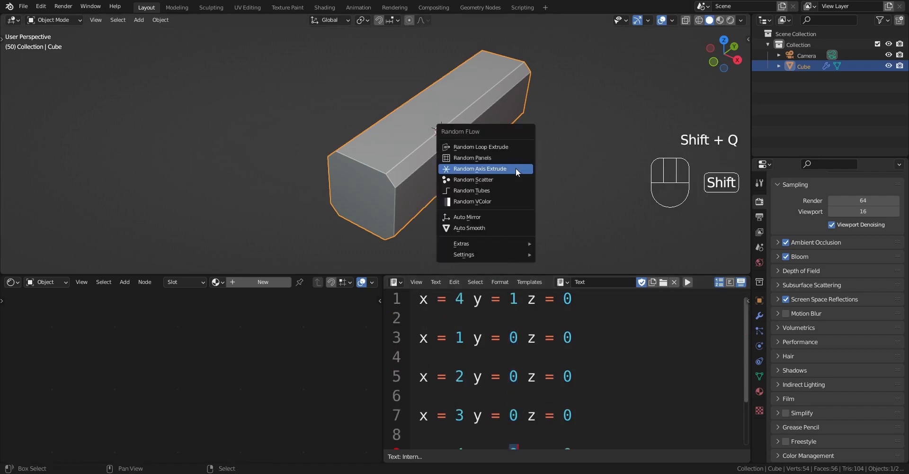
click(516, 168)
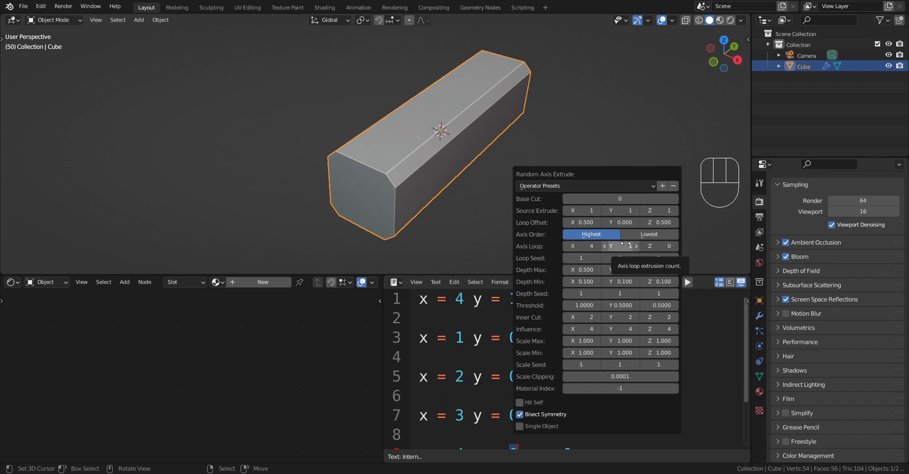
scroll(443, 367, down, 2)
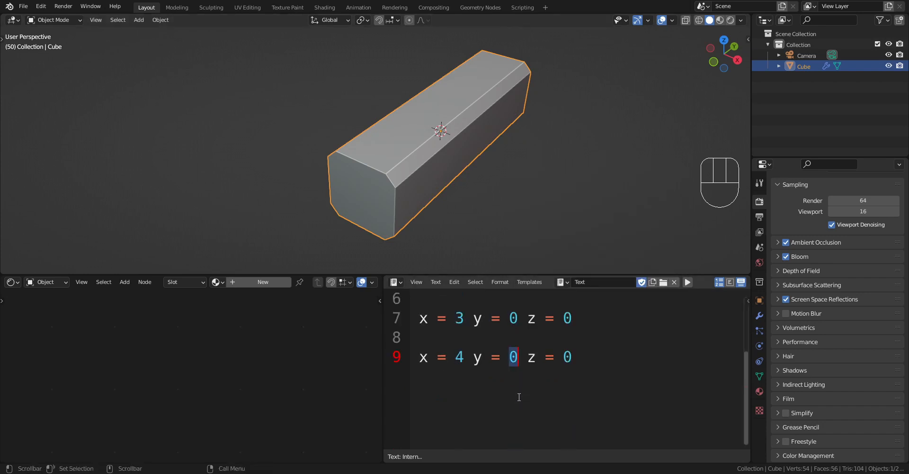
scroll(522, 390, up, 1)
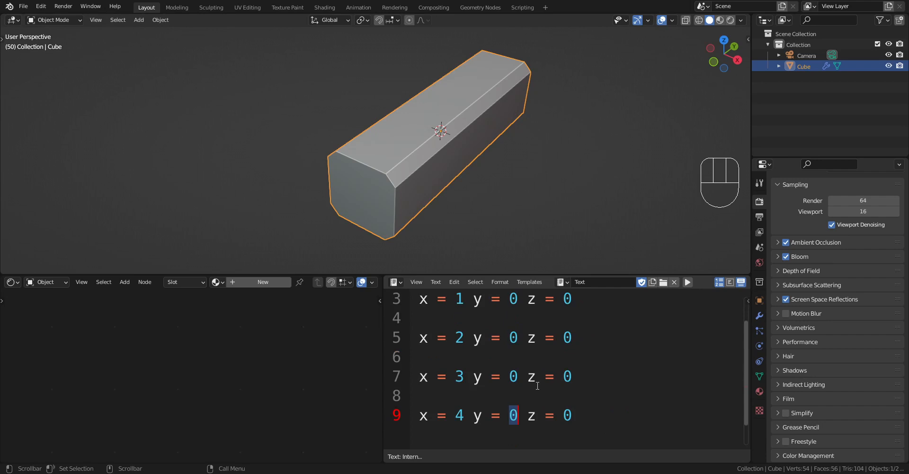
scroll(537, 386, up, 1)
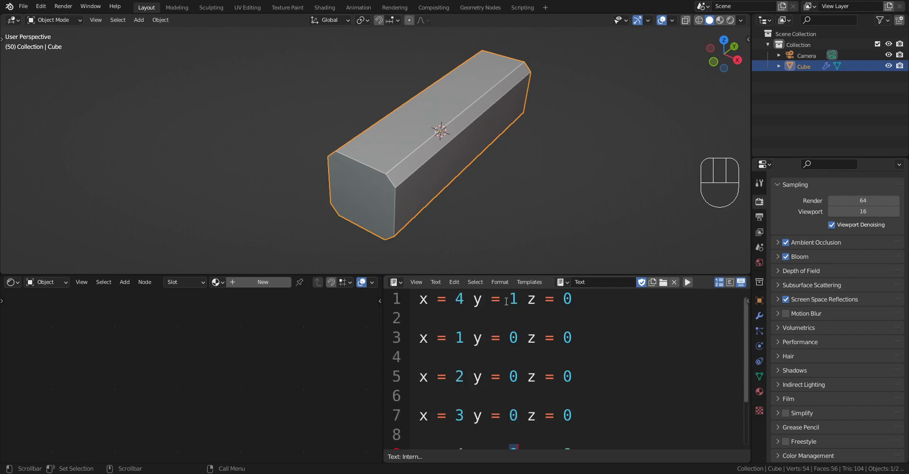
Step: Change the y value on line 9 of the text notes to 1
scroll(522, 297, down, 3)
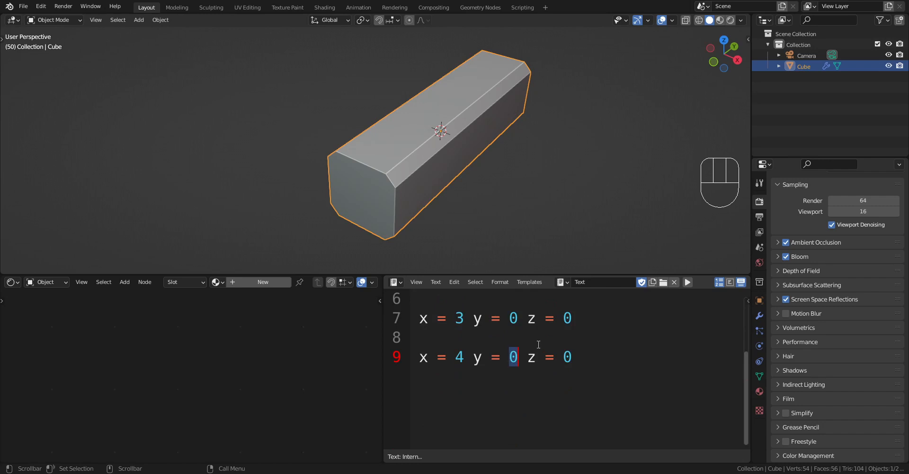
key(BackSpace)
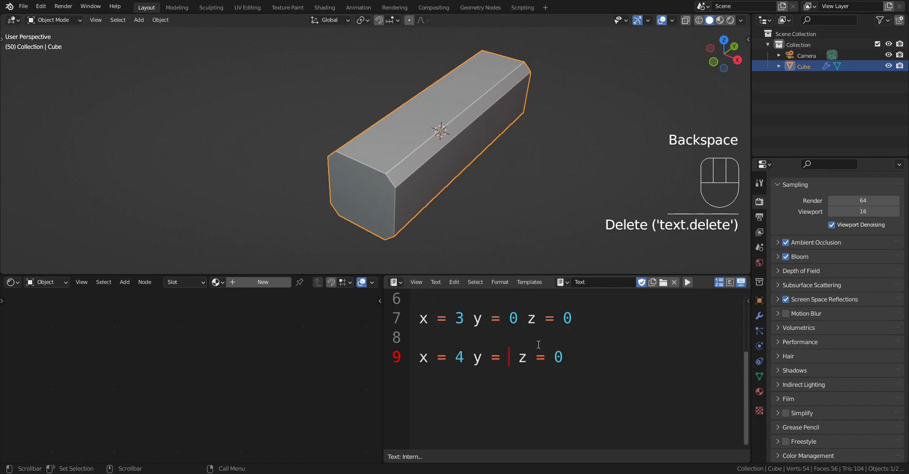
text(1)
scroll(411, 351, up, 3)
scroll(411, 351, down, 1)
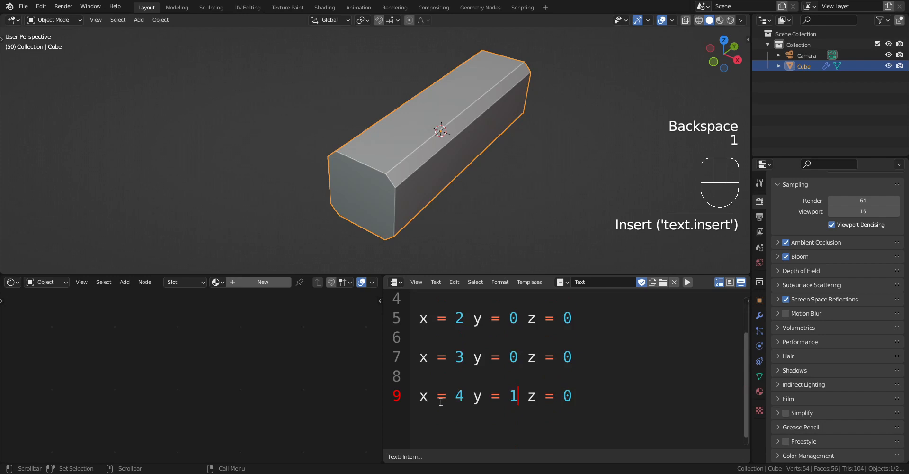
Step: Run Random Axis Extrude on the bar and set Inner Cut to 0 for X, Y and Z
key(shift+q)
click(465, 138)
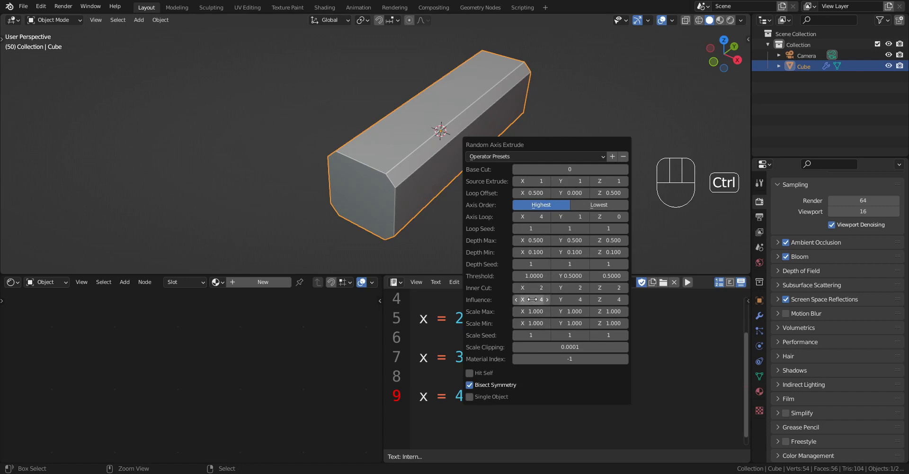
ctrl+scroll(532, 287, down, 2)
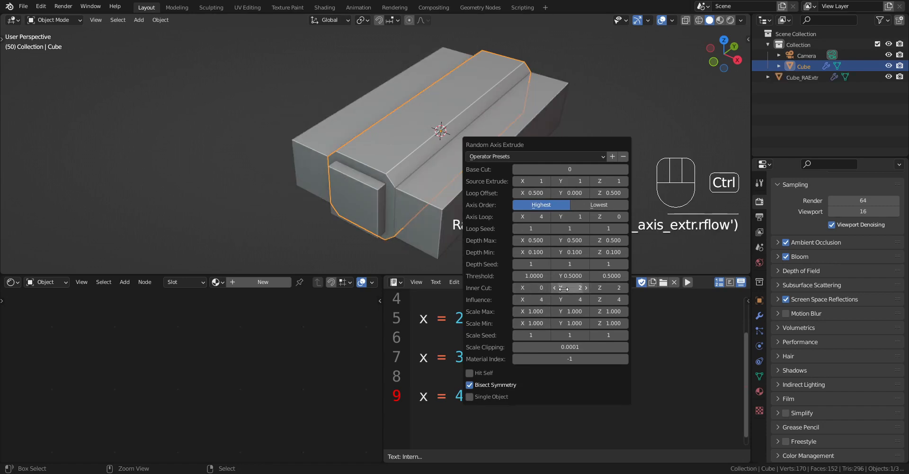
ctrl+scroll(564, 289, down, 2)
Step: Reopen the extrude settings, try X loop seeds up to 4, and set Source Extrude to 0 for Y and Z
scroll(421, 182, down, 1)
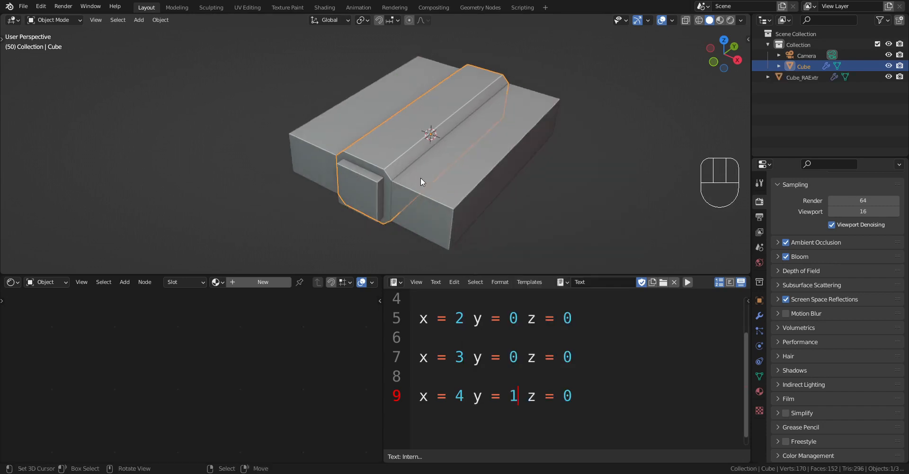
shift+scroll(464, 161, down, 2)
key(F9)
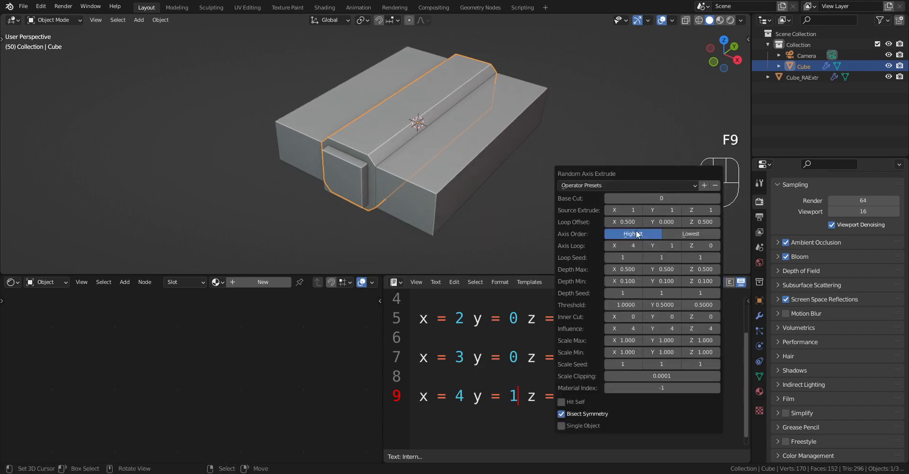
ctrl+scroll(623, 253, up, 3)
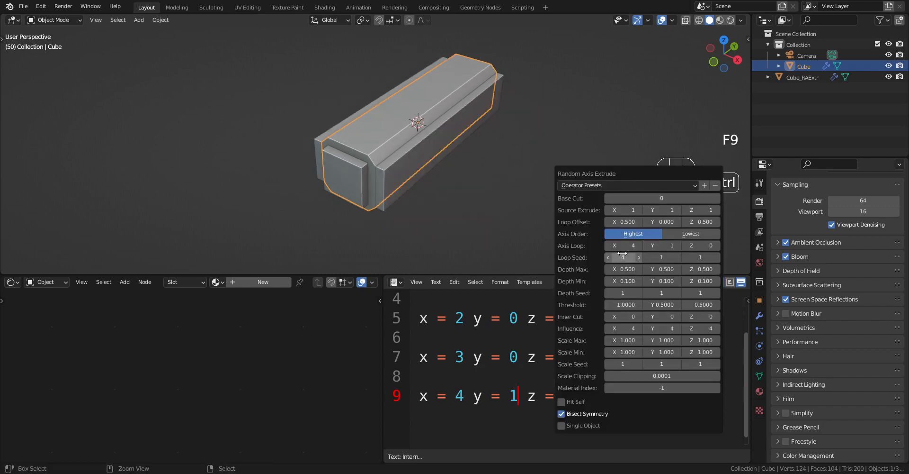
ctrl+scroll(623, 253, down, 3)
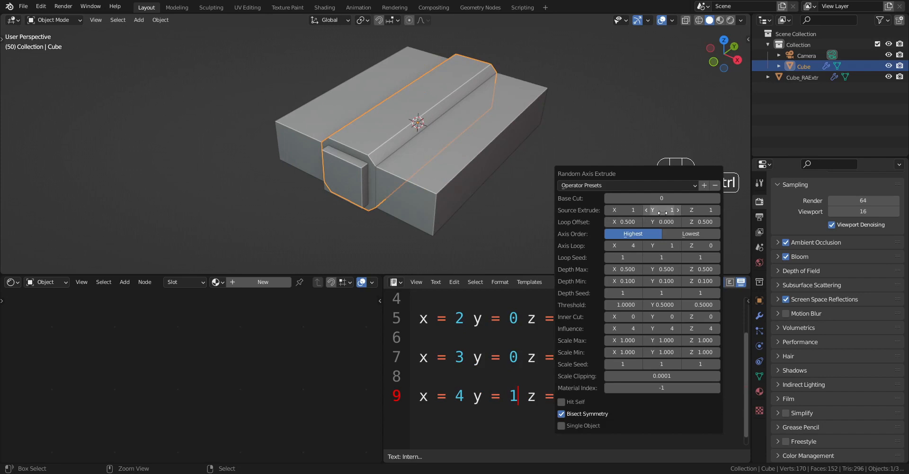
ctrl+scroll(663, 210, down, 1)
ctrl+scroll(697, 214, down, 1)
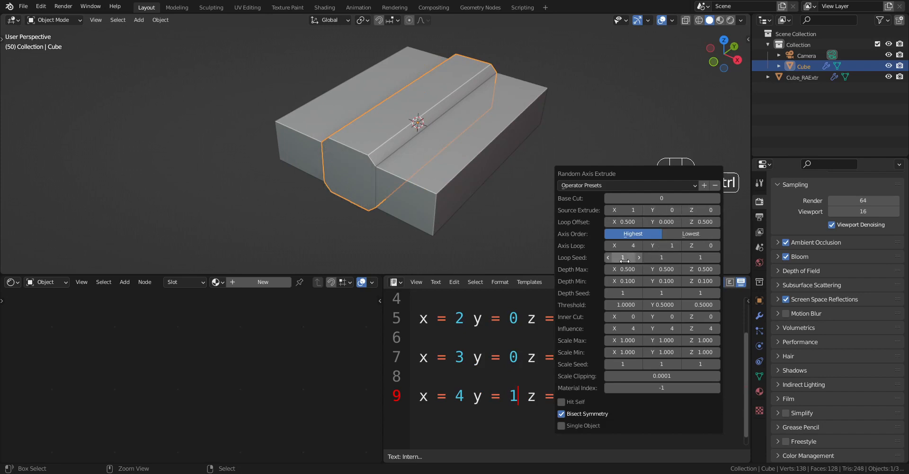
Step: Raise the X loop seed to 10 and set the X threshold to 0.5
ctrl+scroll(624, 258, up, 4)
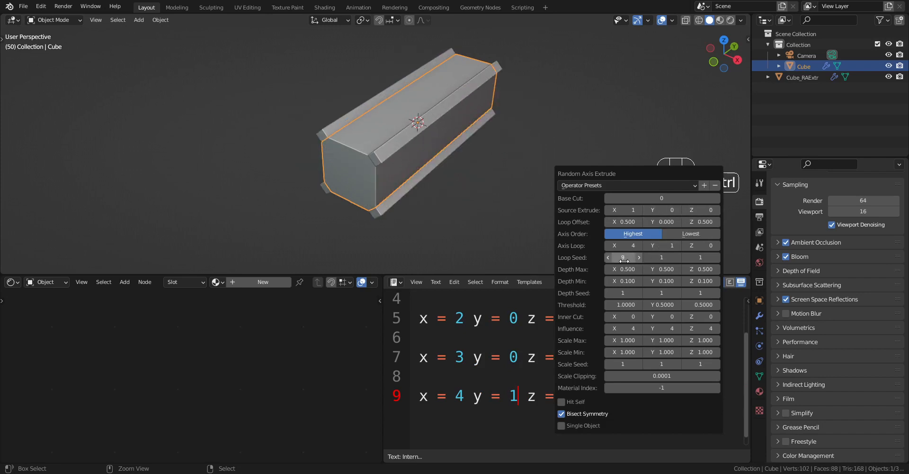
ctrl+scroll(624, 258, up, 1)
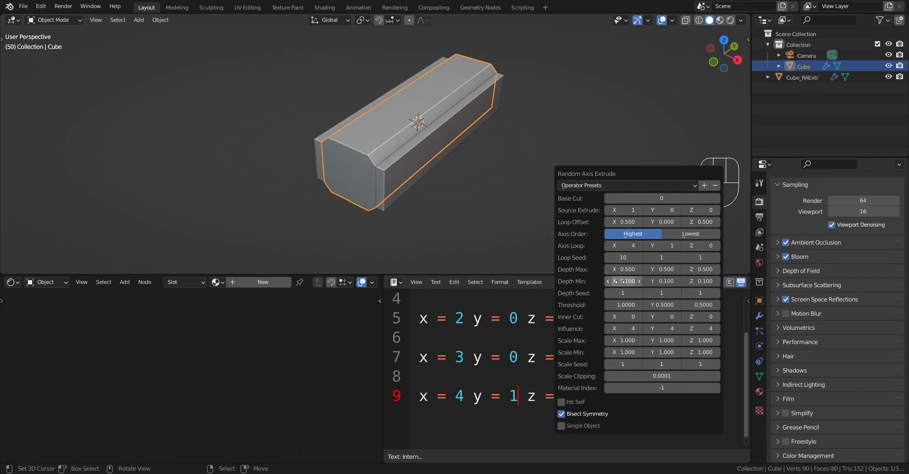
click(625, 305)
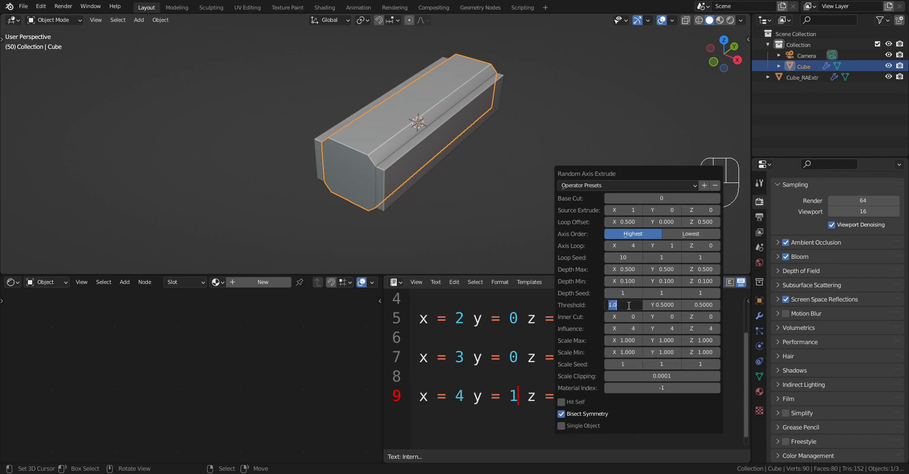
text(.5)
key(Return)
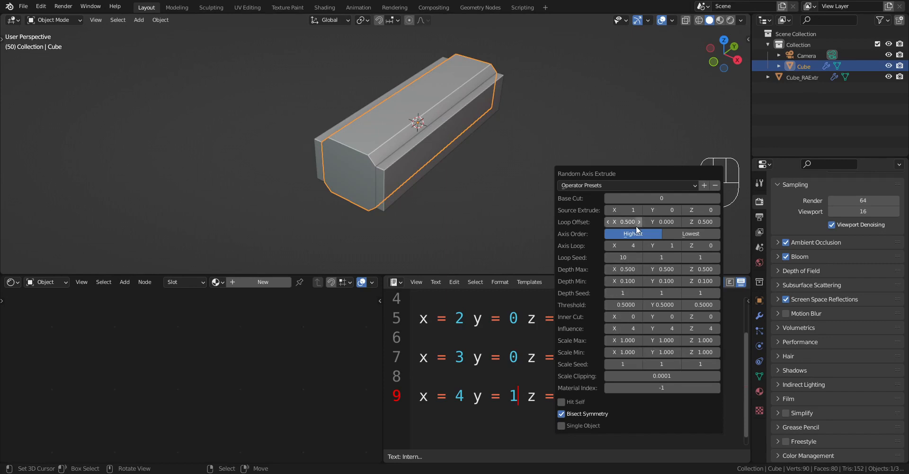
Step: Set the loop seed to 13 for X and 11 for Y
ctrl+scroll(625, 257, up, 1)
ctrl+scroll(627, 255, up, 5)
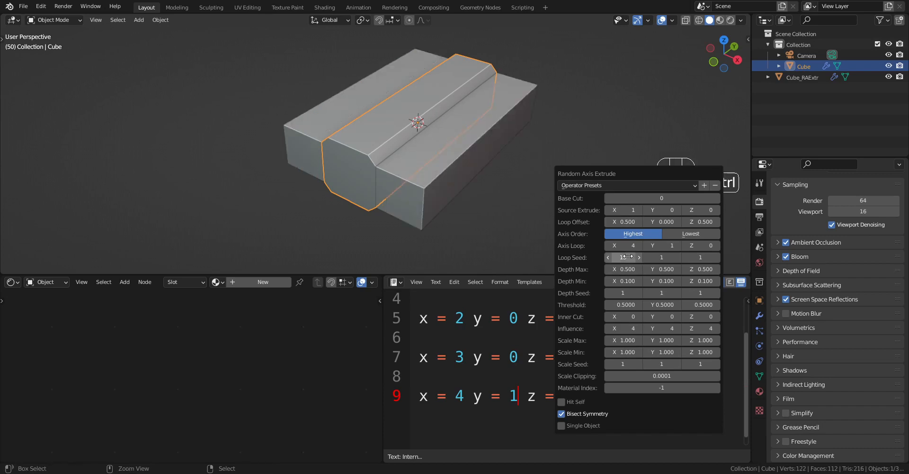
ctrl+scroll(628, 256, up, 1)
ctrl+scroll(658, 256, up, 8)
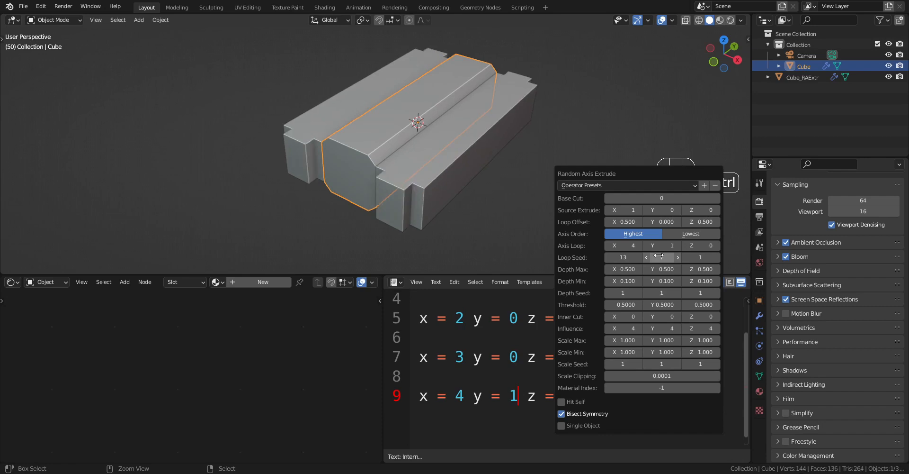
ctrl+scroll(659, 256, up, 3)
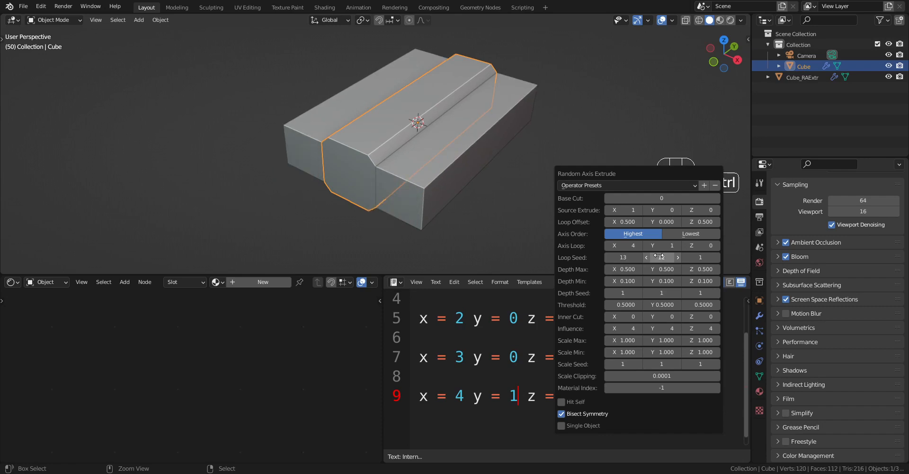
ctrl+scroll(659, 255, down, 1)
ctrl+scroll(659, 255, up, 1)
ctrl+scroll(659, 255, down, 1)
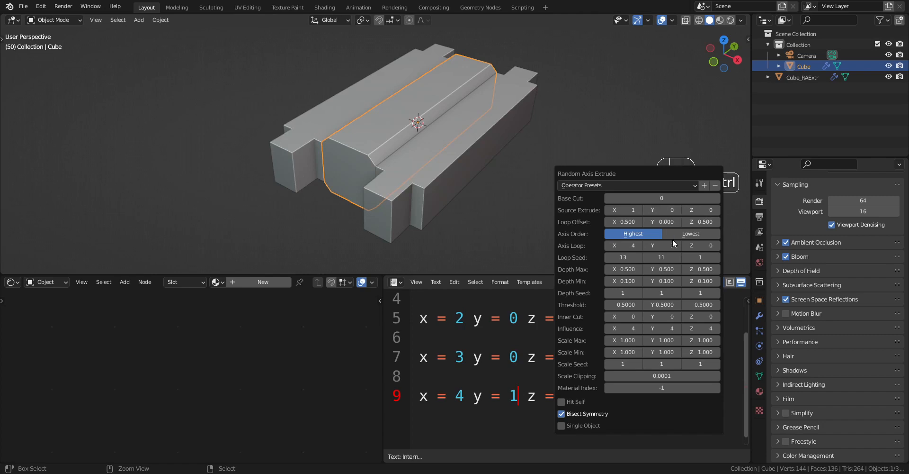
Step: Set the X Depth Max to 1.410 and the X loop seed to 14
drag(625, 269, 659, 269)
ctrl+scroll(620, 257, up, 3)
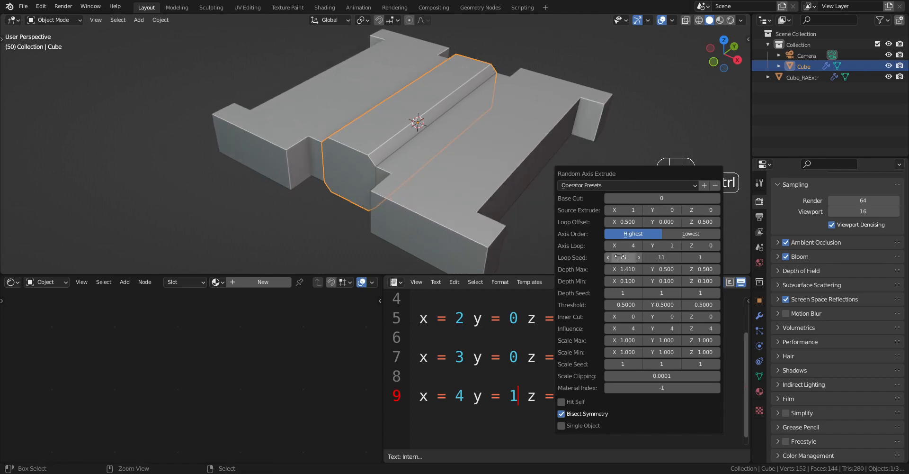
ctrl+scroll(620, 257, up, 1)
ctrl+scroll(659, 257, up, 1)
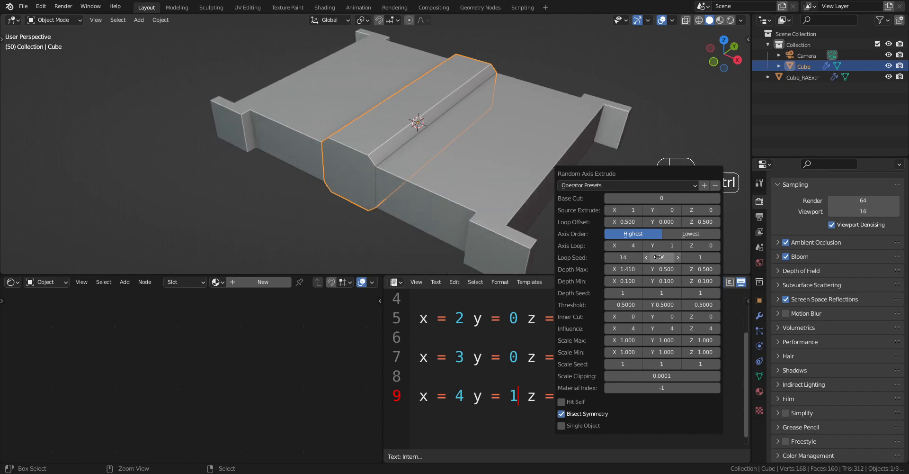
Step: Try Y loop seeds up to 39 and set the Y Influence to 5
ctrl+scroll(658, 257, down, 1)
ctrl+scroll(659, 257, up, 1)
ctrl+scroll(659, 256, down, 1)
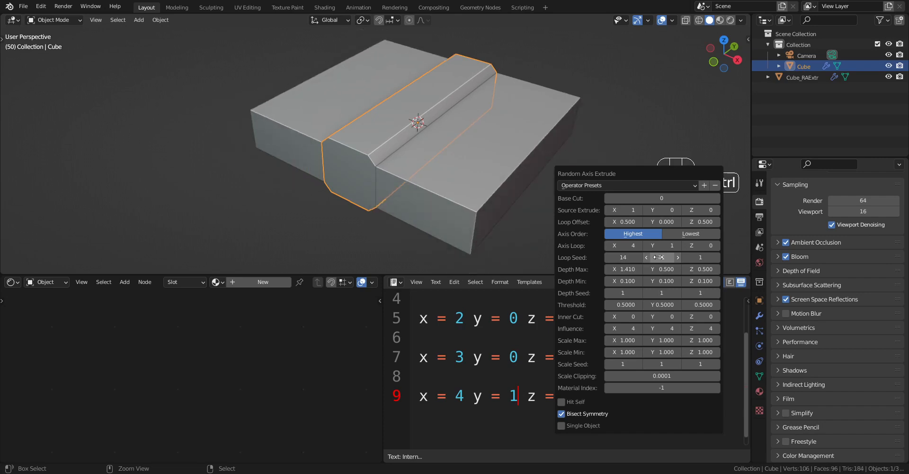
ctrl+scroll(659, 256, up, 1)
ctrl+scroll(659, 257, down, 1)
ctrl+scroll(666, 327, up, 1)
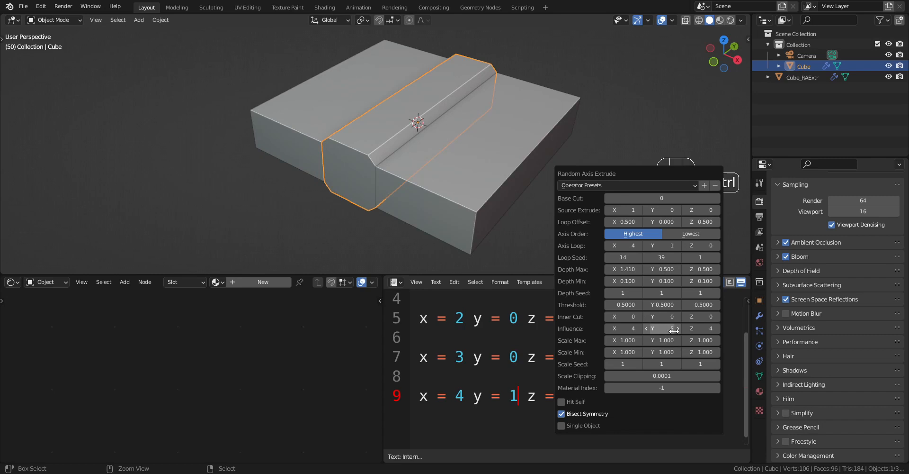
Step: Cycle through further Y loop seeds and set the seed to 72
ctrl+scroll(658, 256, up, 3)
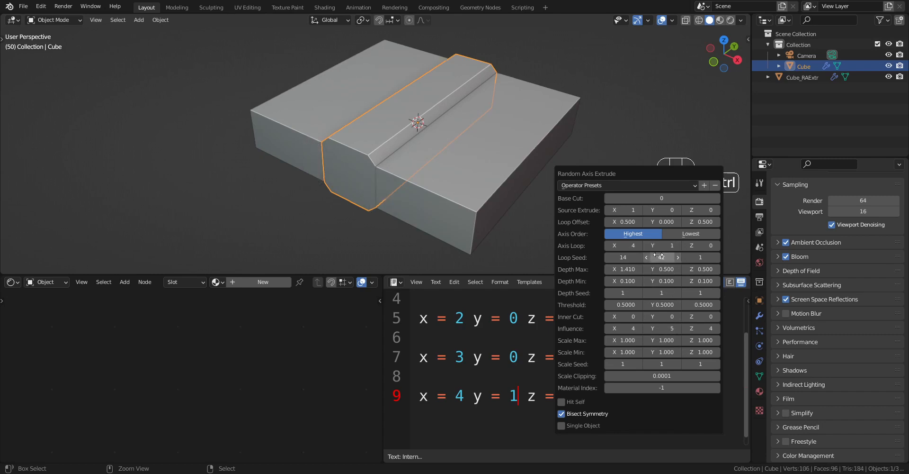
ctrl+scroll(658, 257, up, 5)
ctrl+scroll(658, 257, up, 2)
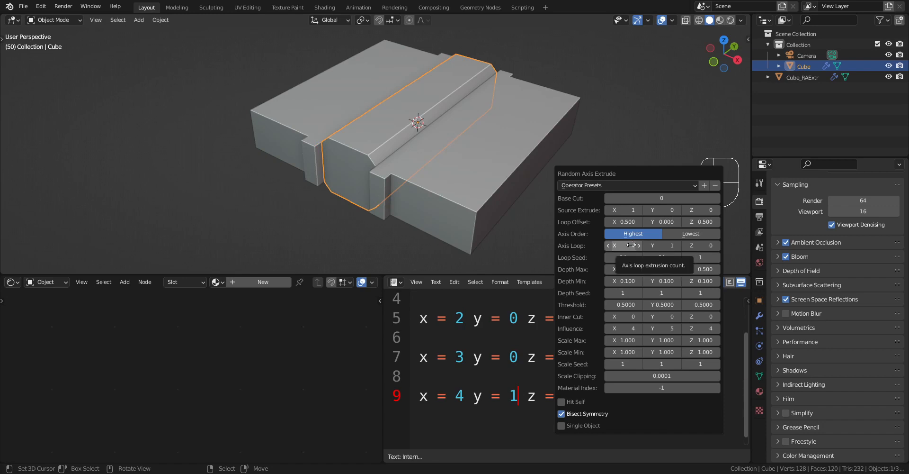
ctrl+scroll(660, 258, down, 2)
ctrl+scroll(660, 258, up, 3)
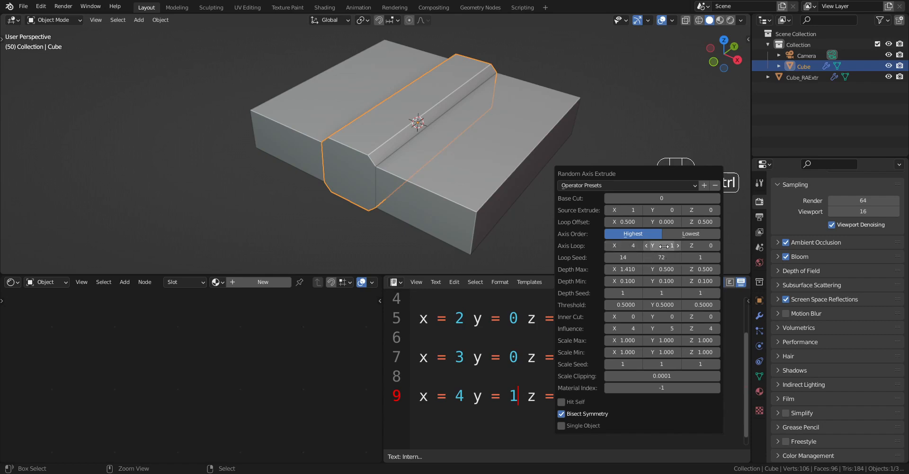
Step: Change the y value to 1 on line 3 of the text notes
scroll(510, 332, up, 1)
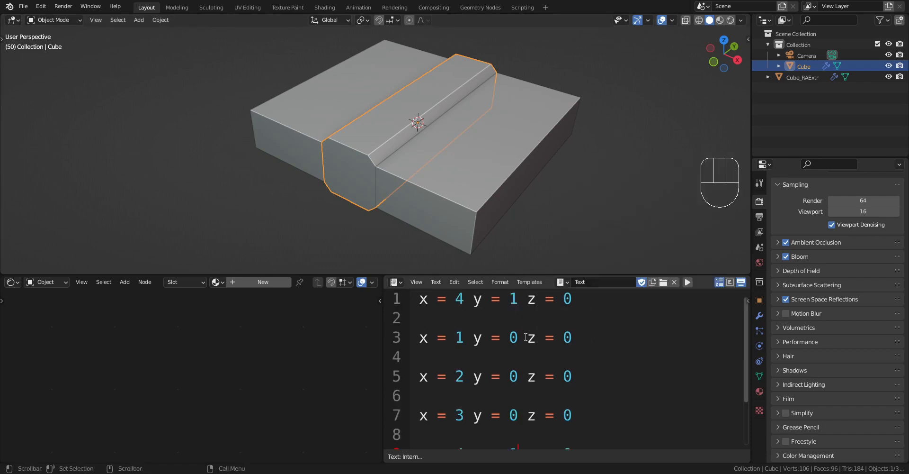
drag(510, 336, 521, 336)
text(1)
Step: Reopen the Random Axis Extrude settings, set the Y Loop Offset to 0.8, and raise the Y loop seed to 116
key(shift+q)
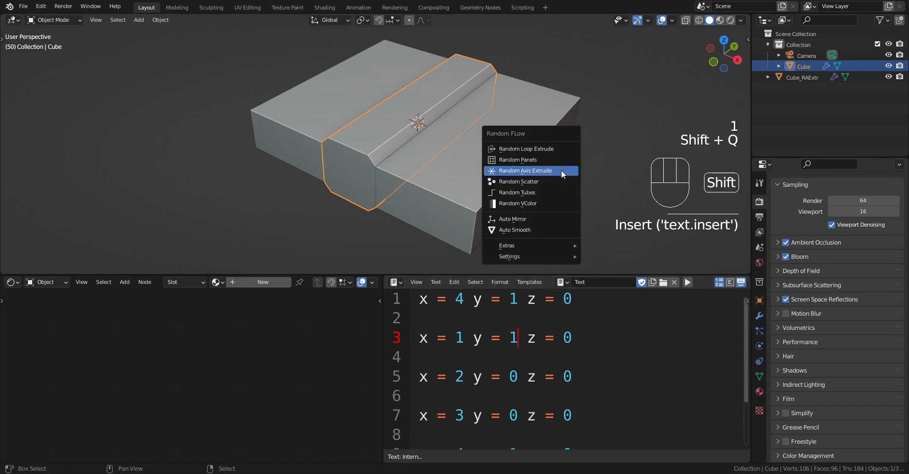
key(F9)
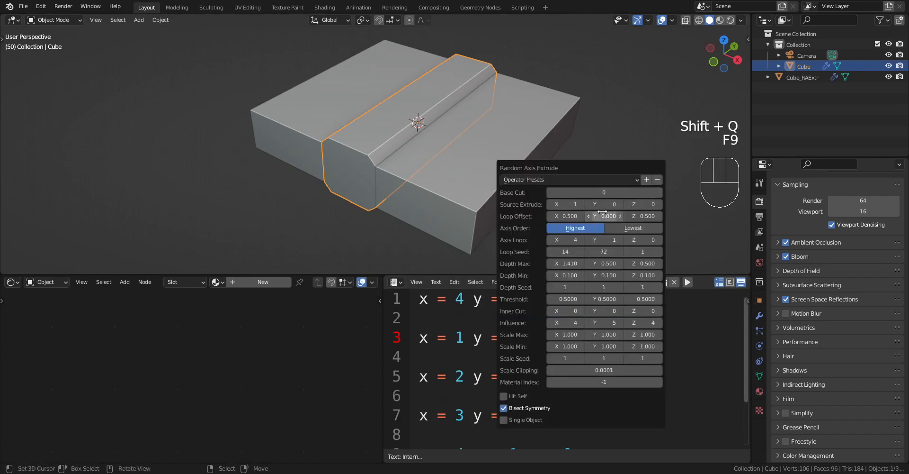
drag(603, 211, 606, 212)
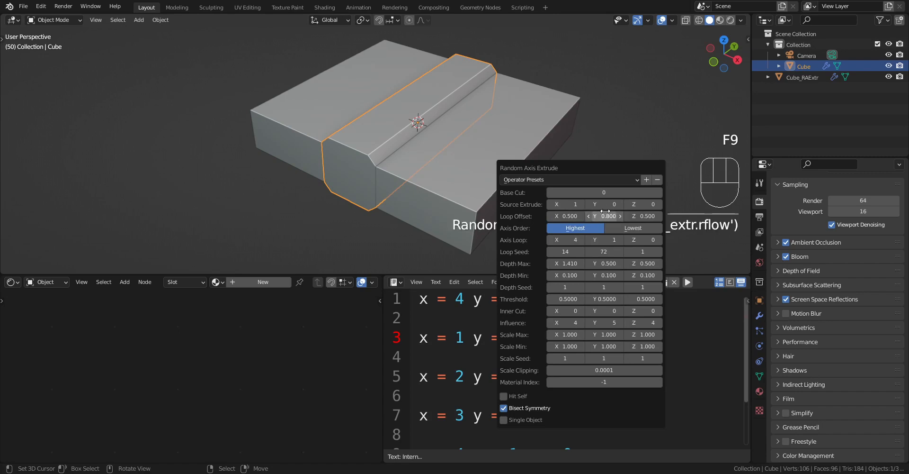
ctrl+scroll(611, 248, up, 1)
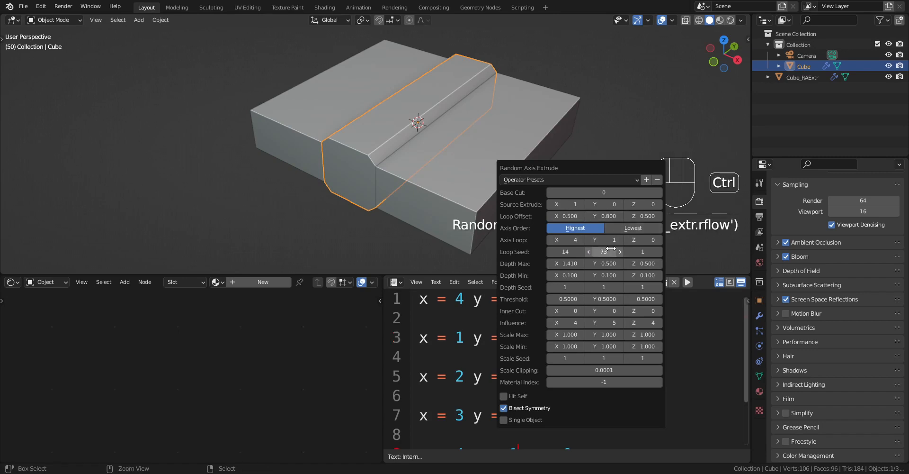
ctrl+scroll(611, 249, up, 8)
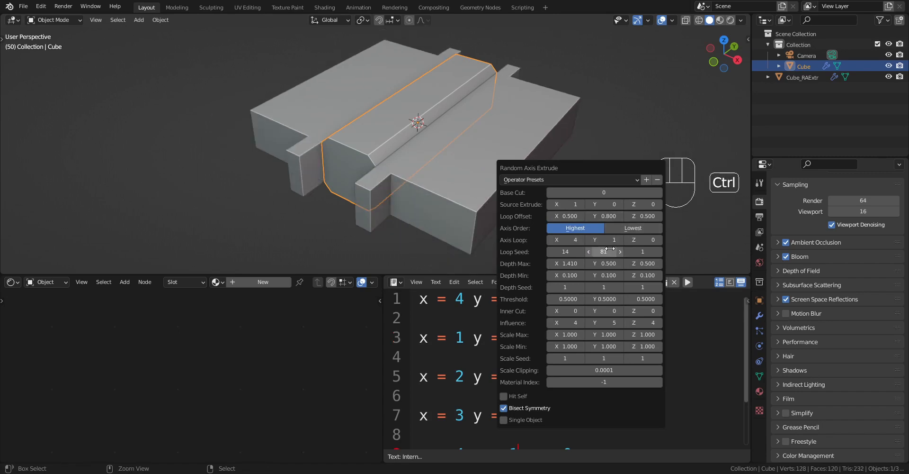
ctrl+scroll(611, 249, up, 4)
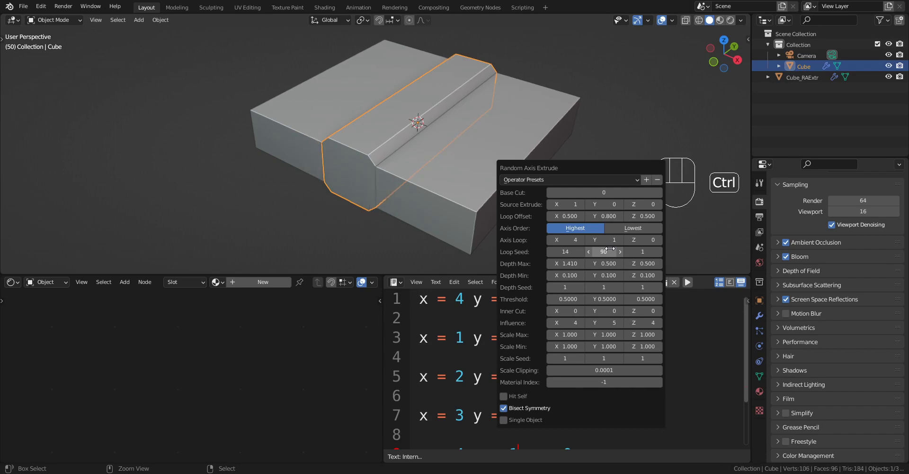
ctrl+scroll(610, 249, up, 10)
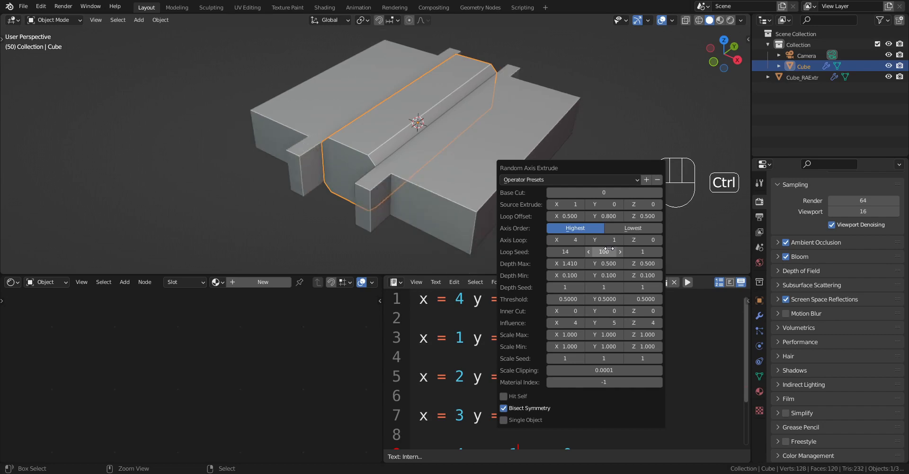
ctrl+scroll(609, 248, up, 8)
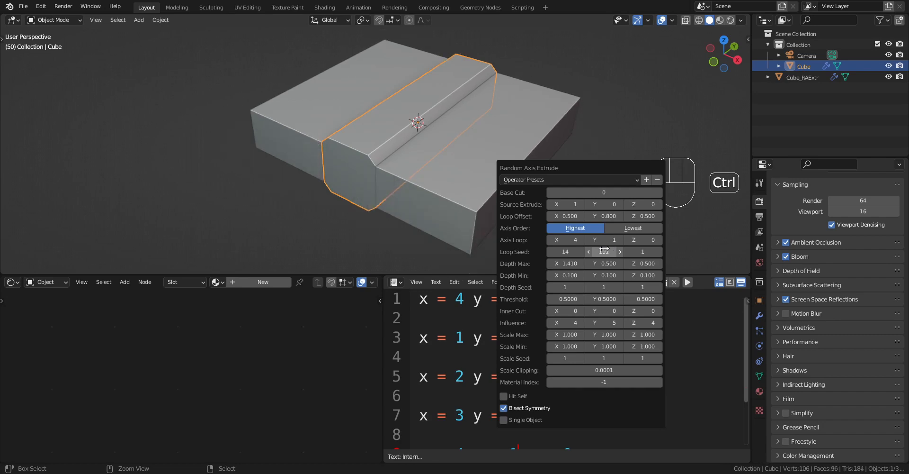
ctrl+scroll(604, 249, up, 5)
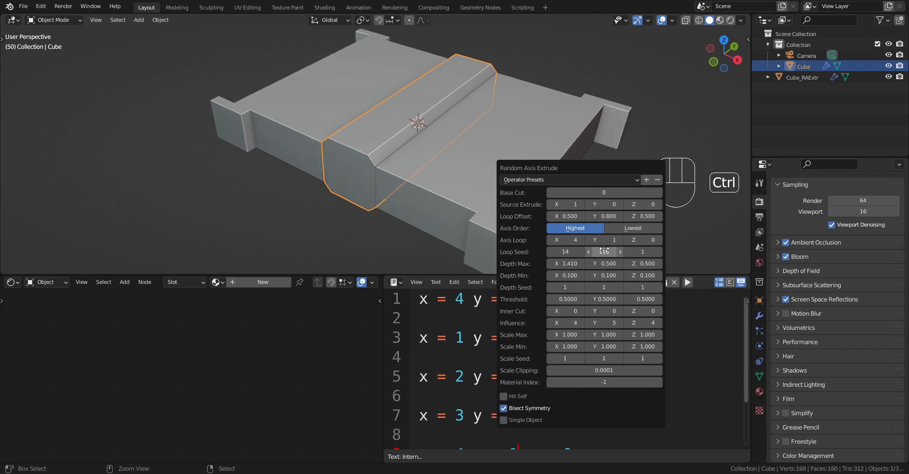
Step: Check the extruded shape from other angles, reopen its settings, and set the Y Loop Offset to 1
scroll(426, 225, down, 3)
shift+middle_drag(451, 222, 450, 192)
scroll(424, 157, up, 3)
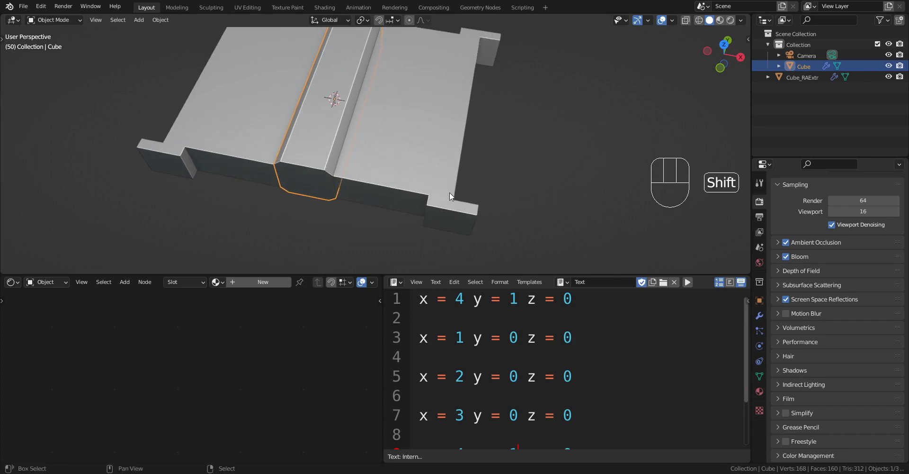
middle_drag(503, 199, 426, 189)
shift+middle_drag(362, 198, 410, 194)
mouse_move(520, 161)
shift+middle_down()
mouse_move(500, 174)
mouse_move(521, 149)
shift+middle_up()
key(F9)
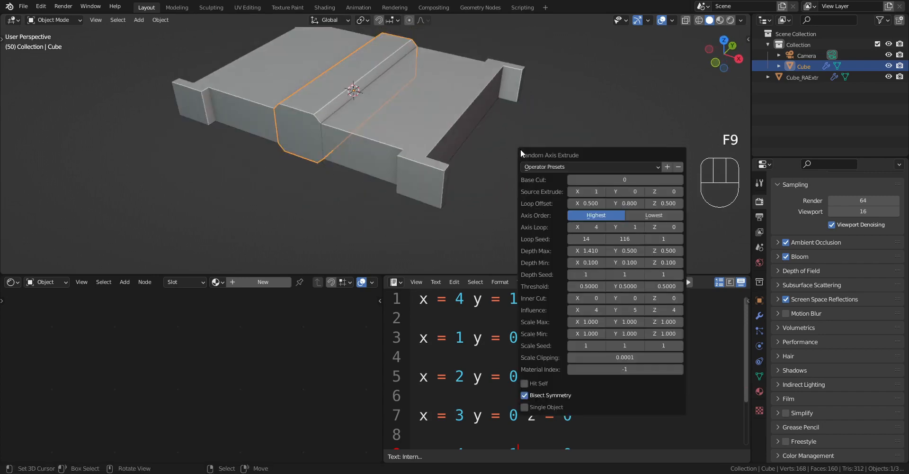
click(613, 205)
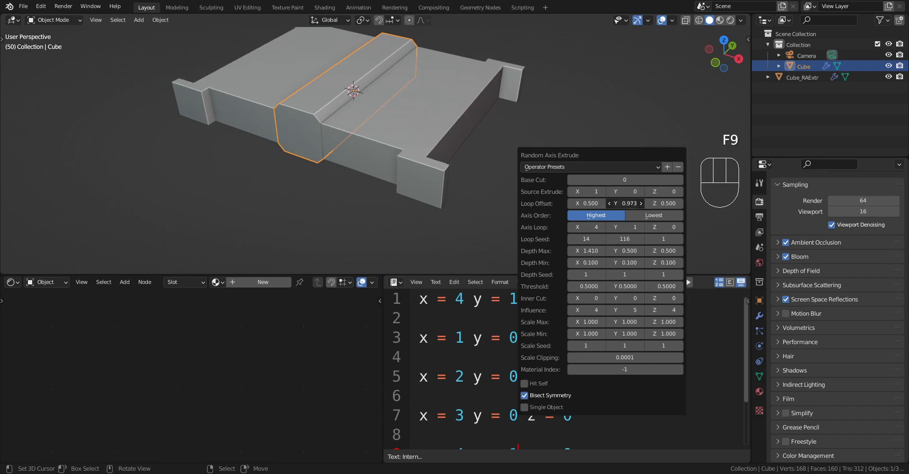
text(1)
key(Return)
Step: Raise the Y loop seed through 130 and settle on 129
ctrl+scroll(624, 239, up, 1)
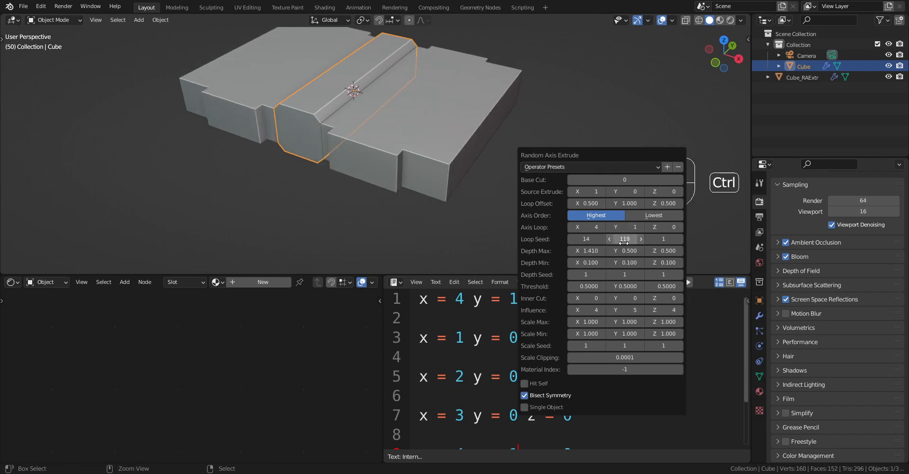
ctrl+scroll(624, 239, up, 6)
ctrl+scroll(624, 239, up, 3)
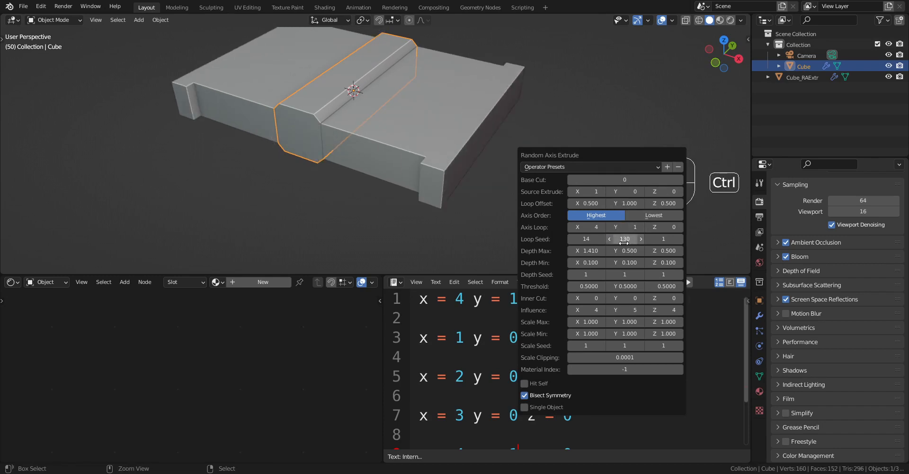
ctrl+scroll(624, 238, down, 1)
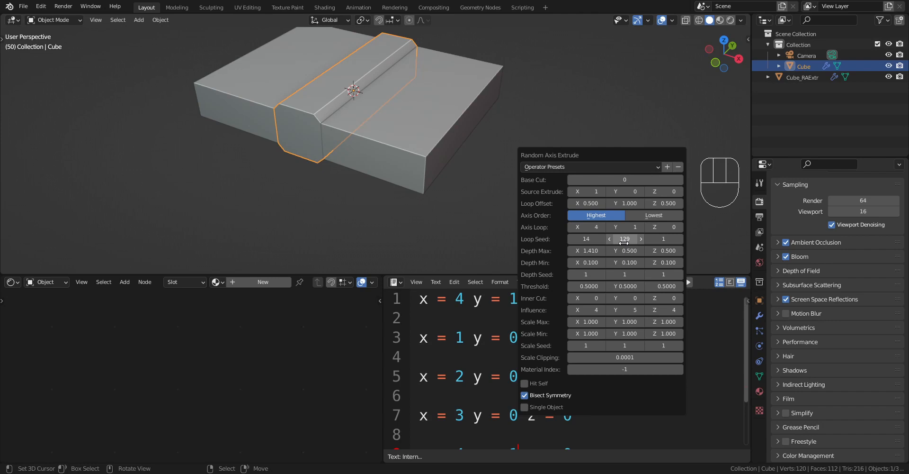
Step: Try Y loop seeds up to 142, stepping back to the variant with protruding blocks at the outer corners
key(ctrl)
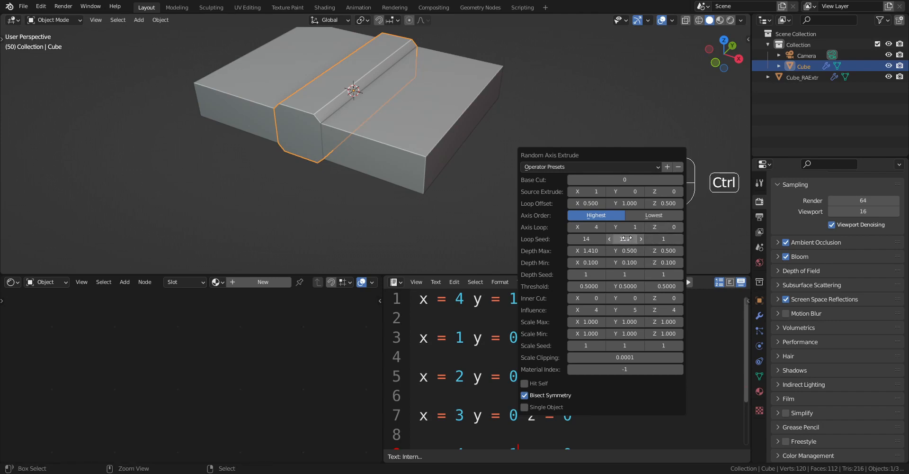
ctrl+scroll(626, 237, up, 2)
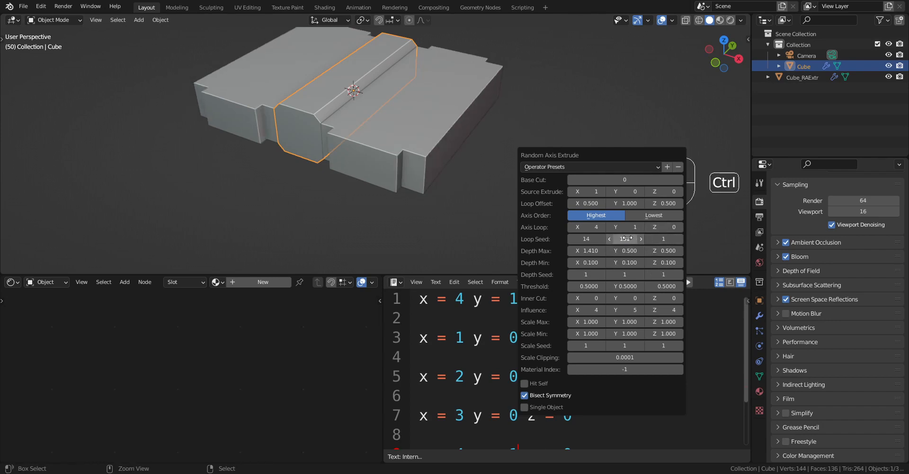
ctrl+scroll(627, 238, up, 3)
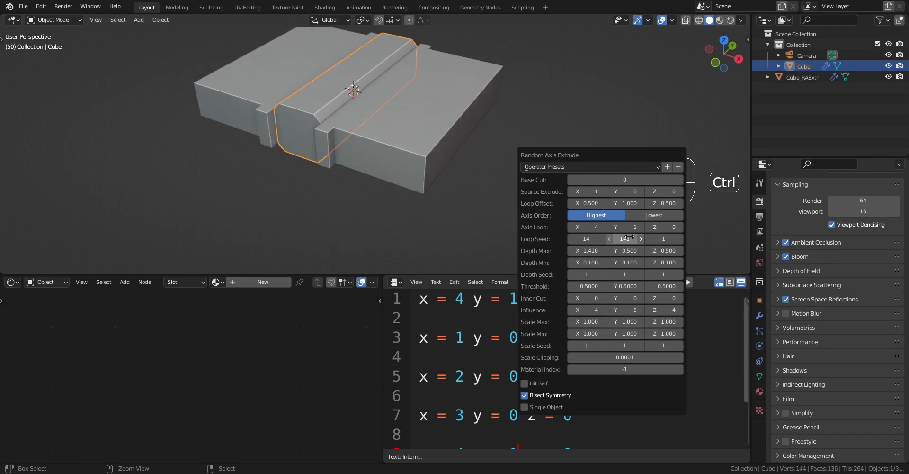
ctrl+scroll(629, 237, up, 3)
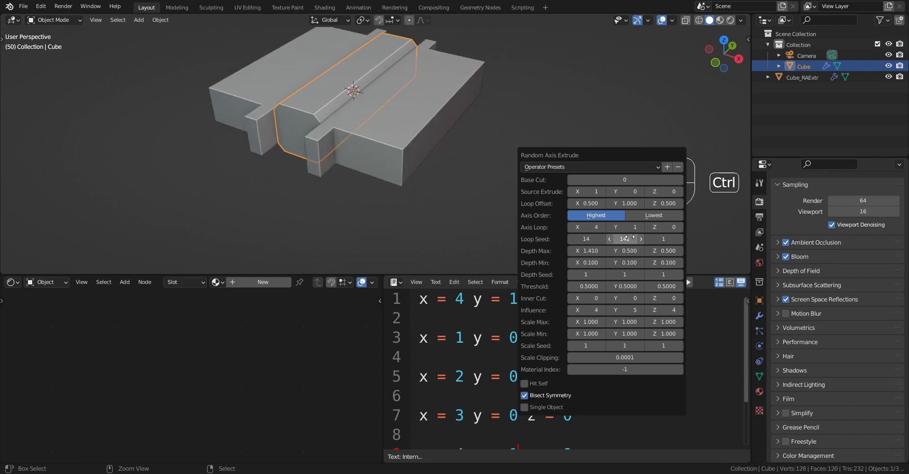
ctrl+scroll(630, 237, down, 4)
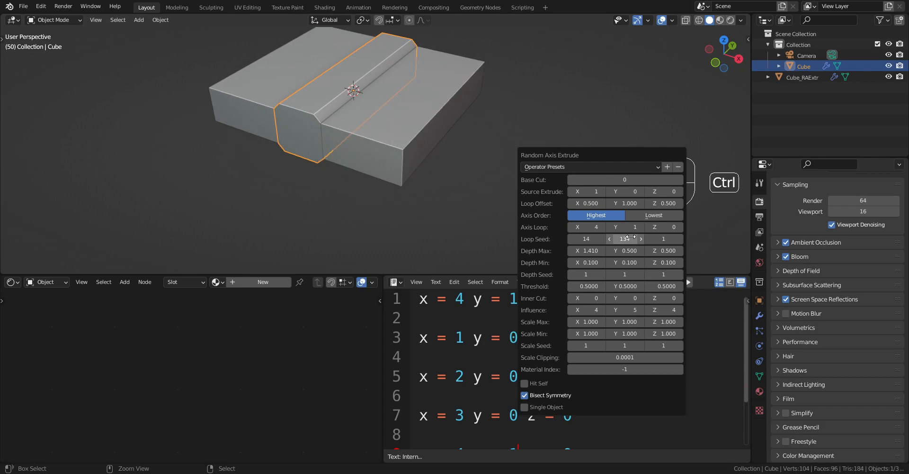
ctrl+scroll(631, 237, down, 2)
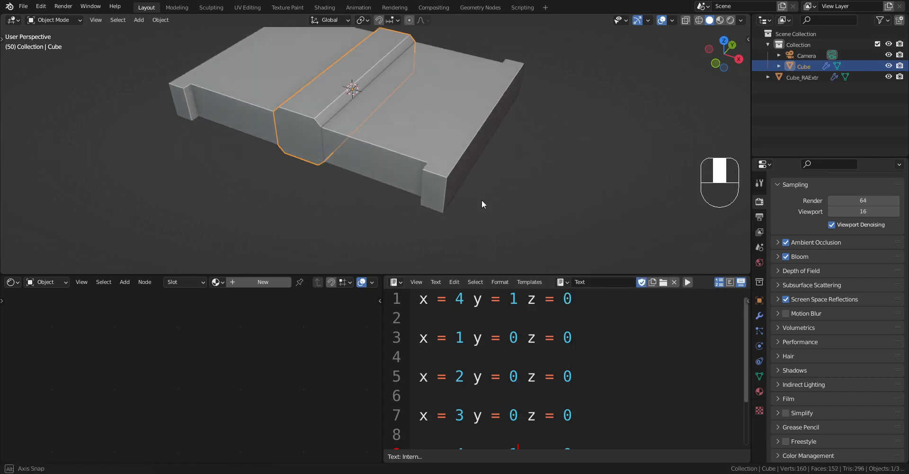
Step: Select the Cube_RAExtr object, enter Edit Mode with face selection, and clear the face selection
middle_drag(482, 200, 462, 161)
click(447, 177)
key(Tab)
scroll(466, 160, up, 2)
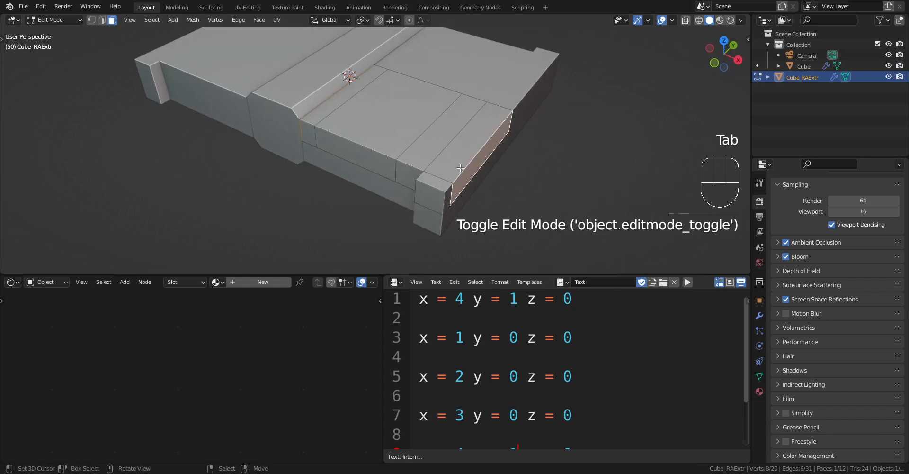
key(3)
key(alt+a)
Step: Select the top faces of the X extrusions from the bar outward, and the faces of the corner block on the Y side
alt+shift+right_click(310, 122)
alt+shift+right_click(357, 143)
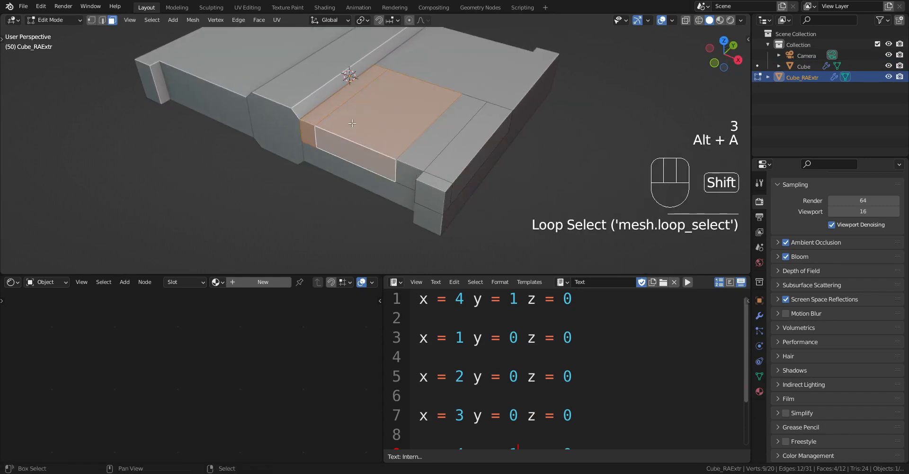
right_click(339, 98)
shift+right_click(381, 134)
shift+right_click(432, 151)
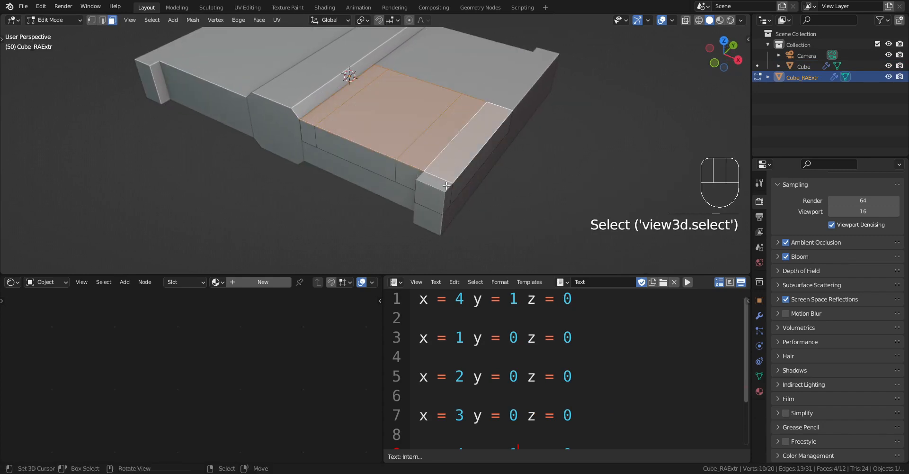
scroll(476, 401, down, 1)
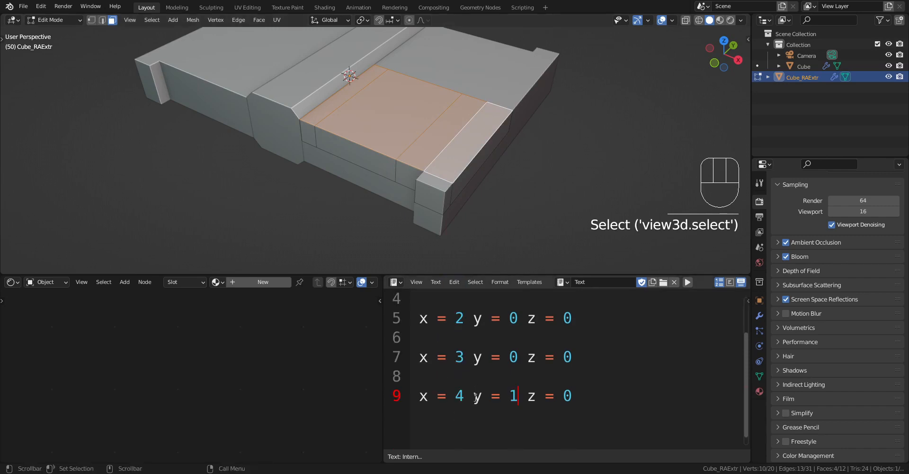
right_click(431, 187)
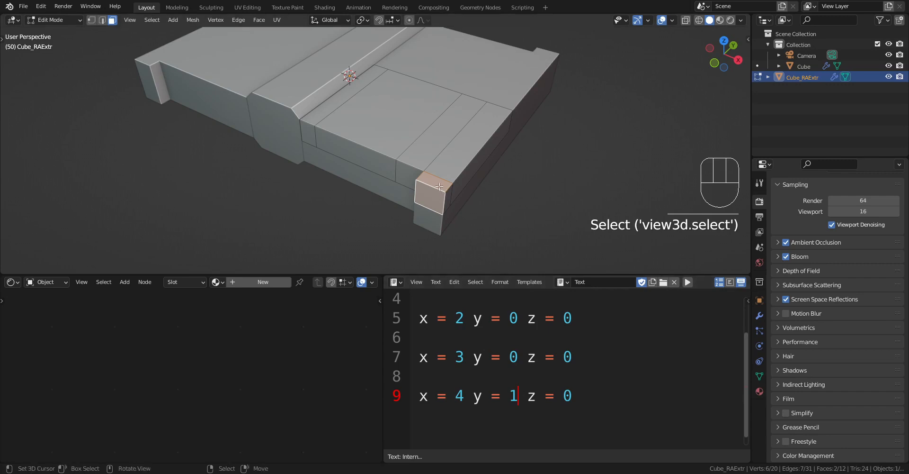
Step: Return to Object Mode and open the Random Axis Extrude settings to review the Highest and Lowest axis orders
key(Tab)
key(shift+q)
click(475, 146)
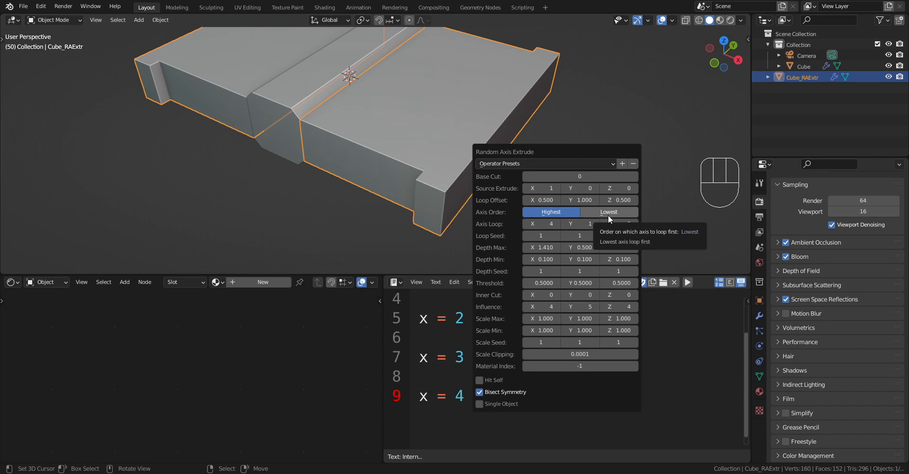
Step: Highlight "y = 1" in the first line of the text notes
scroll(466, 383, up, 1)
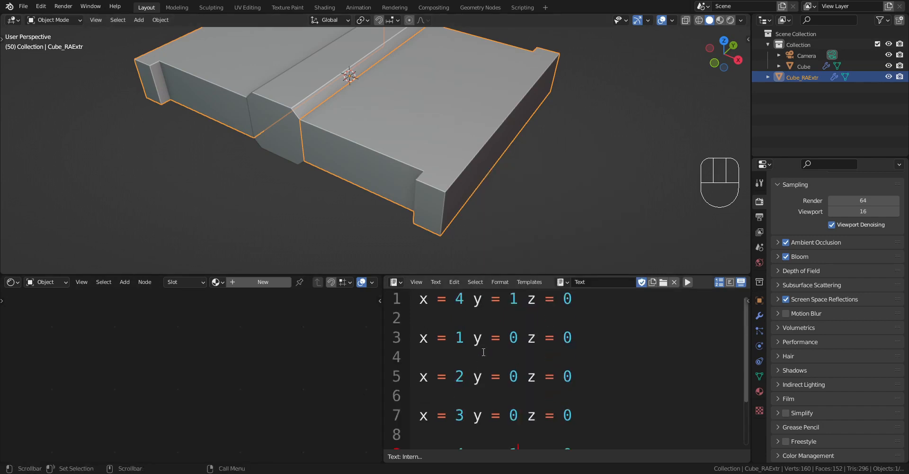
drag(473, 303, 522, 309)
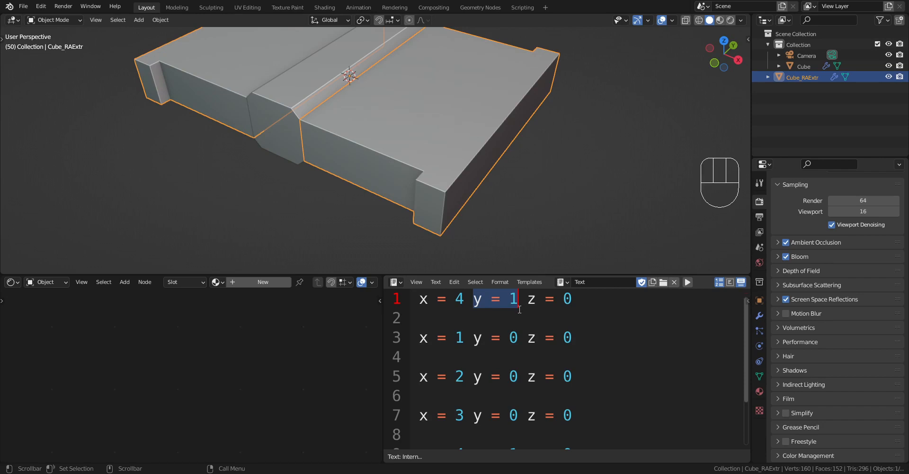
scroll(520, 309, down, 1)
scroll(458, 324, up, 1)
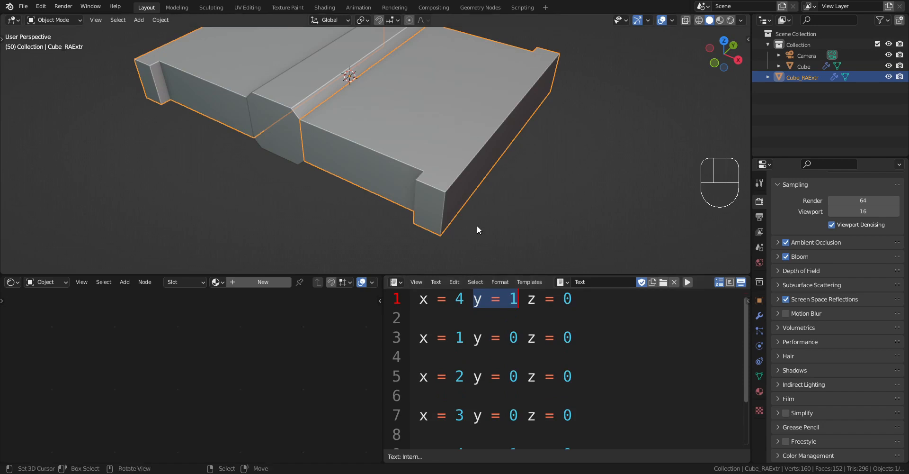
Step: Reopen Random Axis Extrude on Cube_RAExtr, review the axis loop values, and lower the Y influence to 4
key(shift+q)
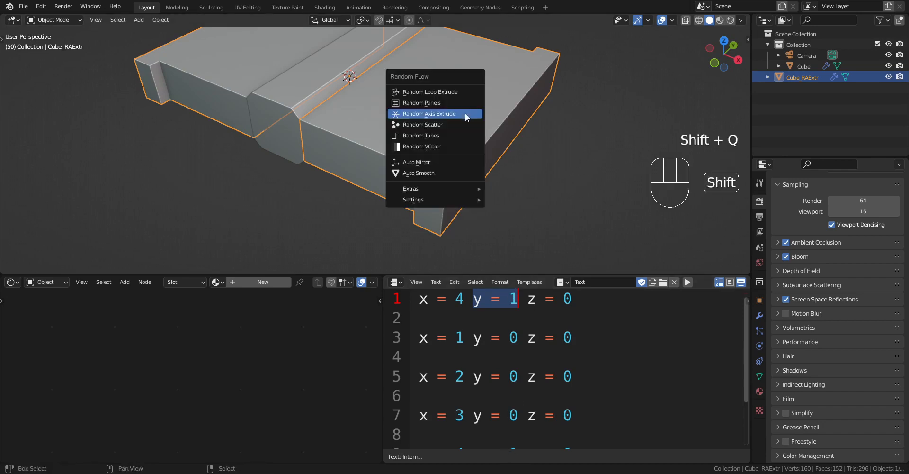
click(467, 117)
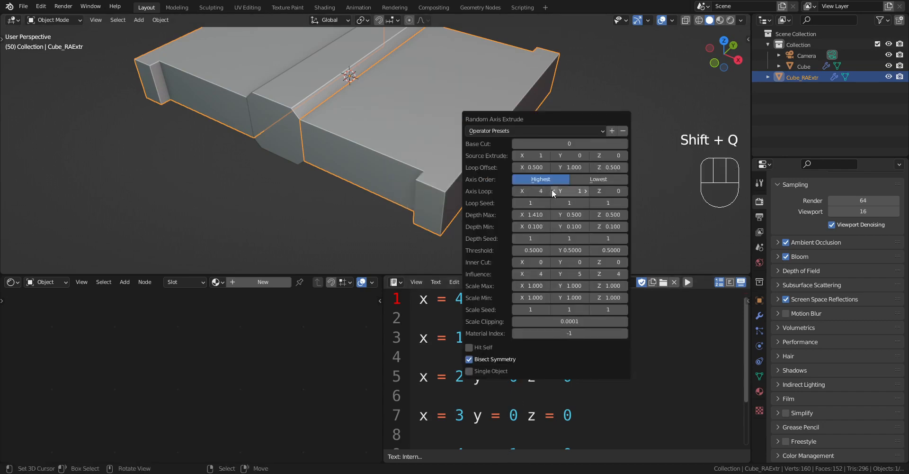
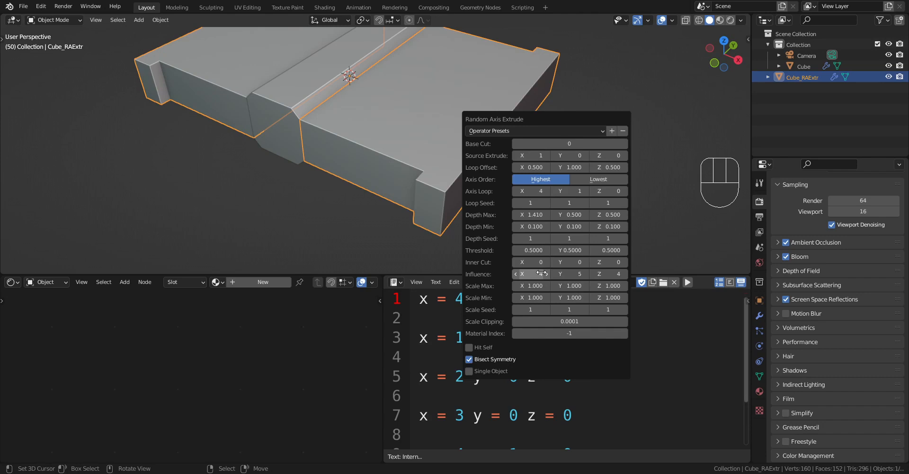
key(ctrl)
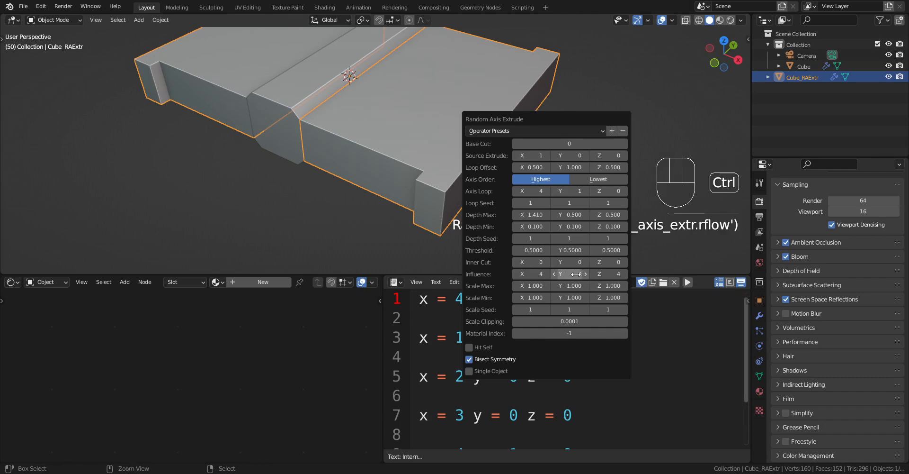
Step: Delete the Cube_RAExtr object and select the original bar's upper side face on the X side in Edit Mode
scroll(391, 126, up, 3)
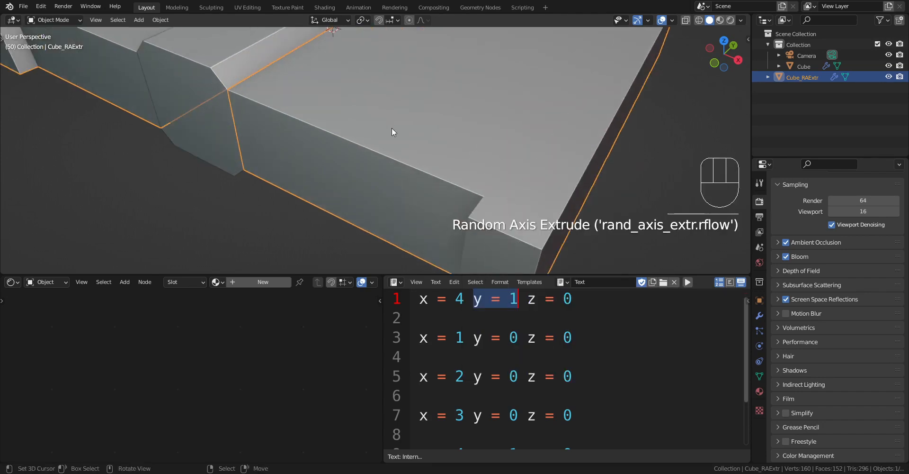
shift+click(403, 131)
key(x)
key(Tab)
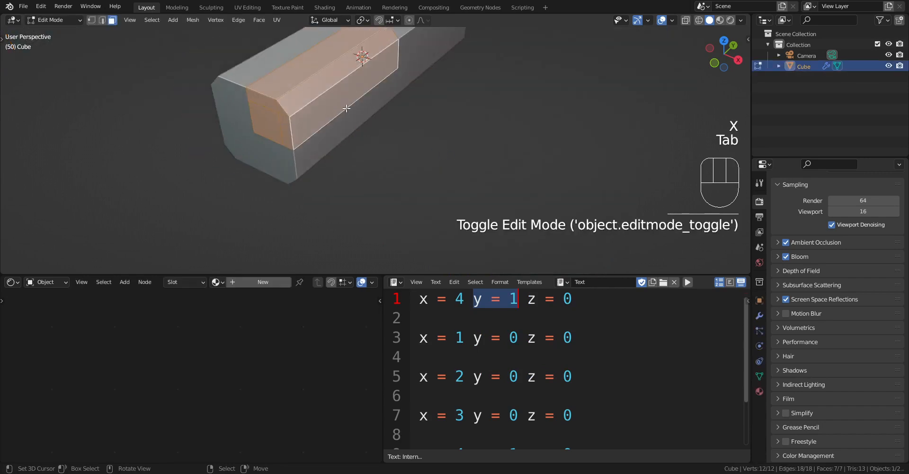
key(3)
click(361, 115)
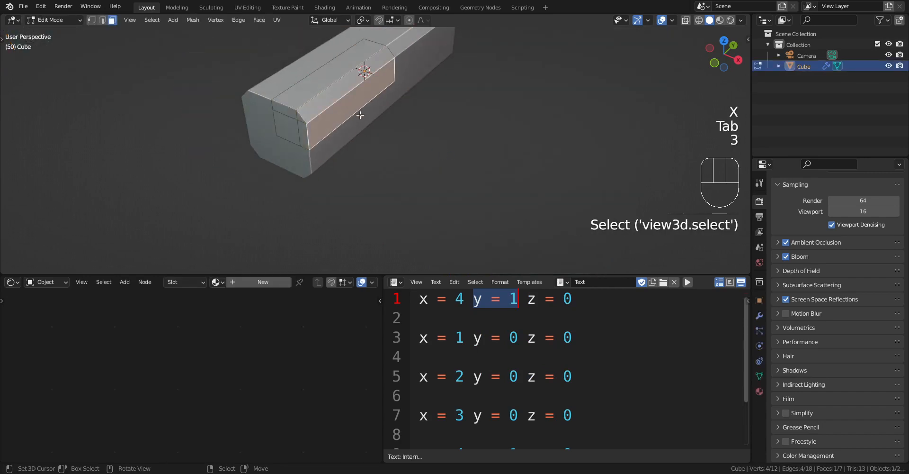
Step: Maximize the 3D view and extrude the selected side face outward twice, the second time by about 0.71 m
key(ctrl+space)
scroll(436, 170, up, 3)
shift+middle_drag(406, 183, 428, 156)
scroll(429, 156, down, 2)
key(e)
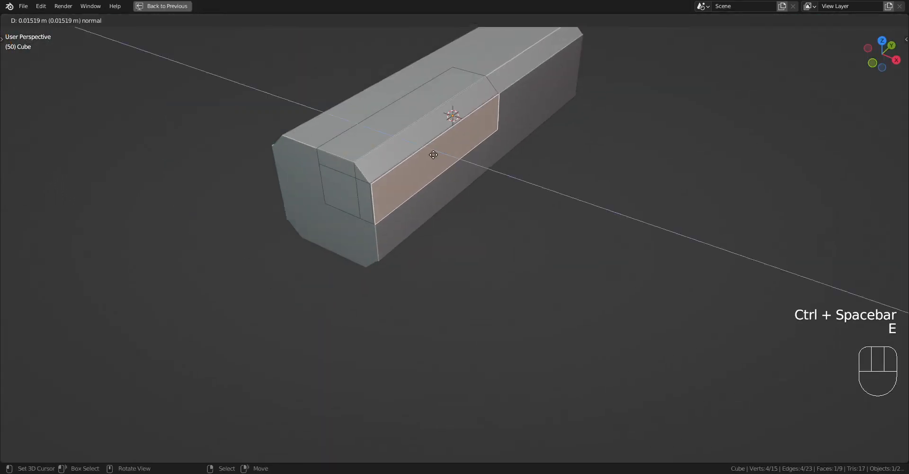
click(476, 180)
key(e)
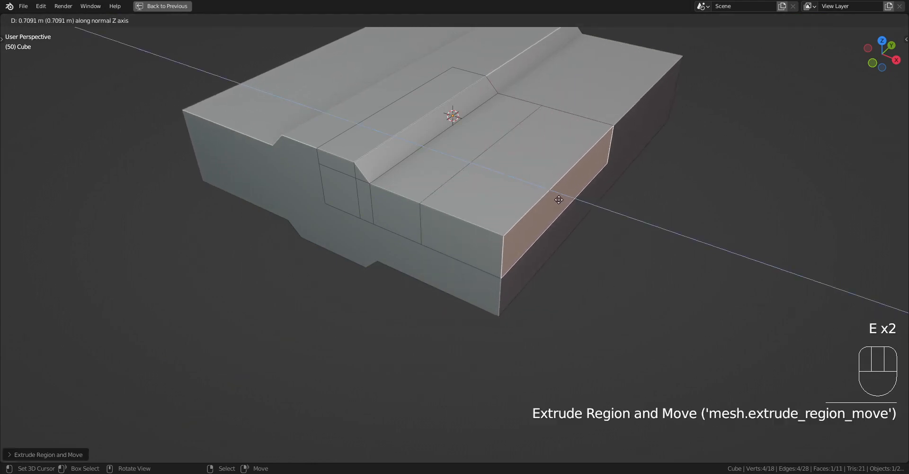
click(559, 199)
scroll(552, 197, down, 4)
shift+middle_drag(550, 178, 529, 156)
scroll(530, 156, up, 3)
shift+middle_drag(438, 216, 498, 215)
scroll(499, 215, up, 1)
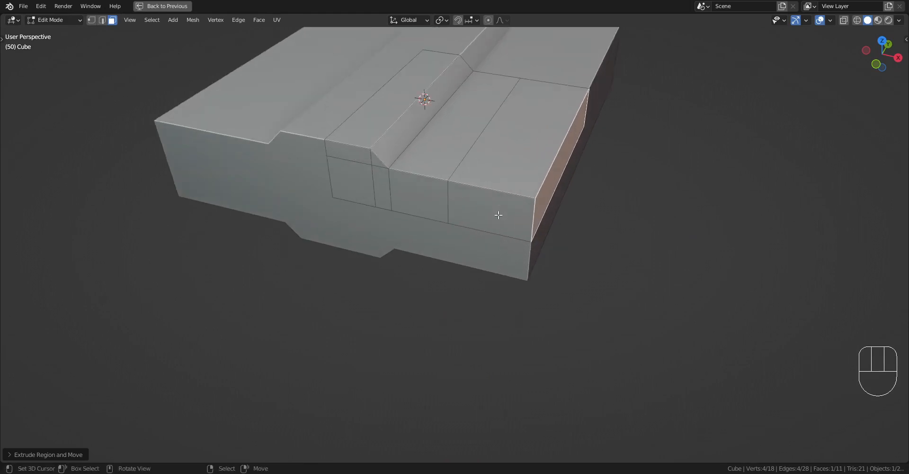
Step: Run Random Axis Extrude on the manually extruded Cube, trying an X influence of 2 in its settings
key(1)
key(Tab)
key(shift+q)
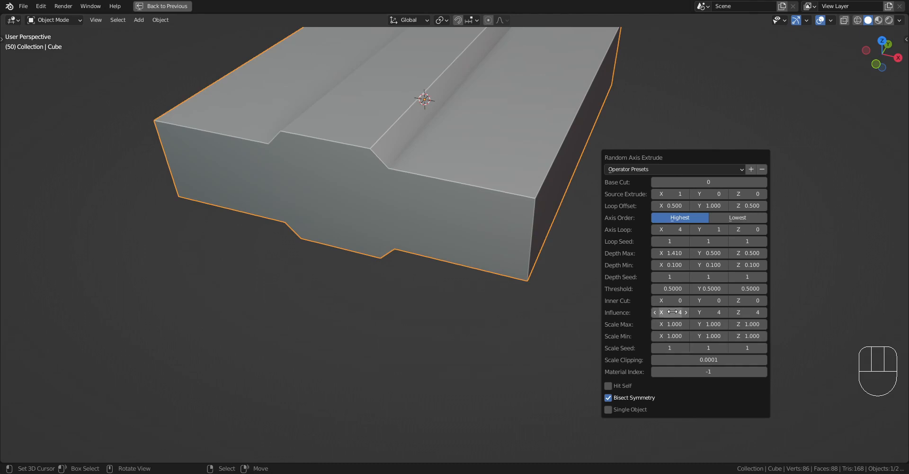
ctrl+scroll(672, 312, down, 3)
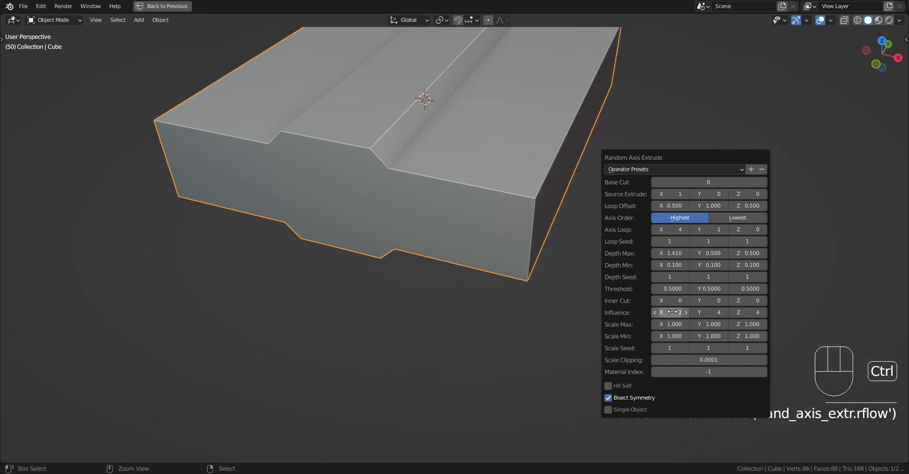
ctrl+scroll(672, 311, up, 1)
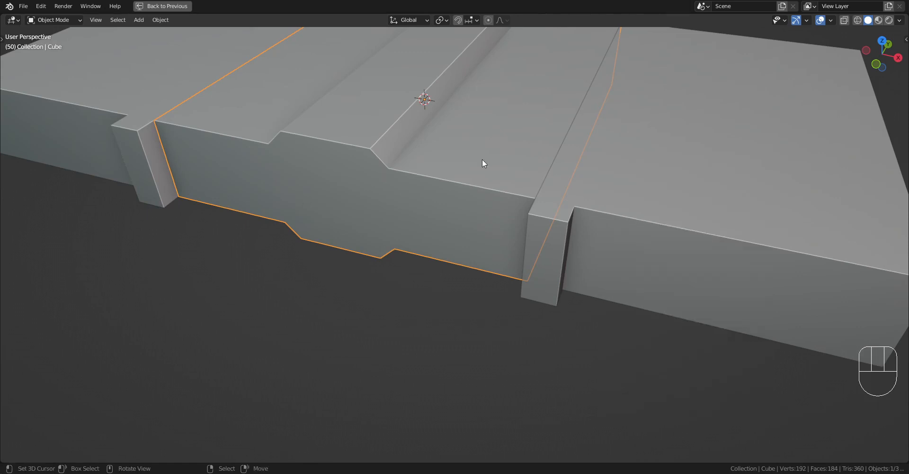
Step: Undo the Random Axis Extrude run and enter Edit Mode on Cube with vertex selection
key(ctrl+z)
key(Tab)
middle_drag(559, 175, 489, 189)
scroll(541, 179, up, 2)
key(1)
scroll(499, 175, down, 2)
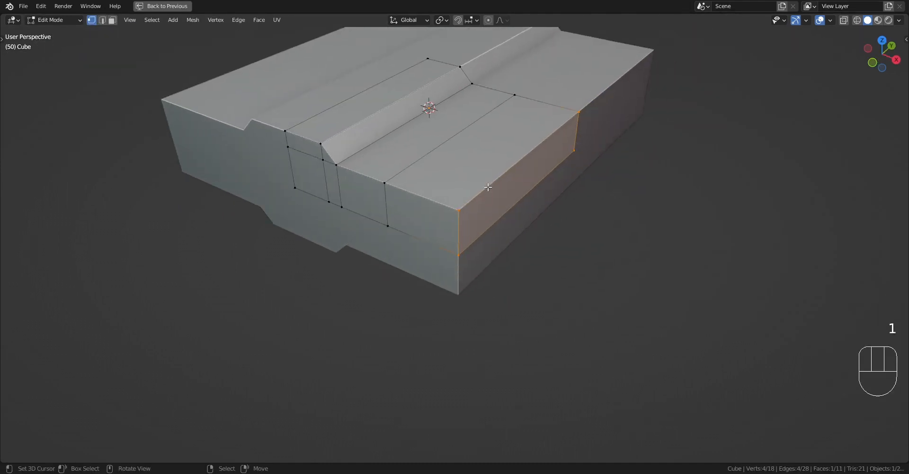
Step: Select the outer extruded side face, followed by its top front corner vertex alone, and return to face selection
scroll(489, 189, up, 1)
key(3)
right_click(504, 197)
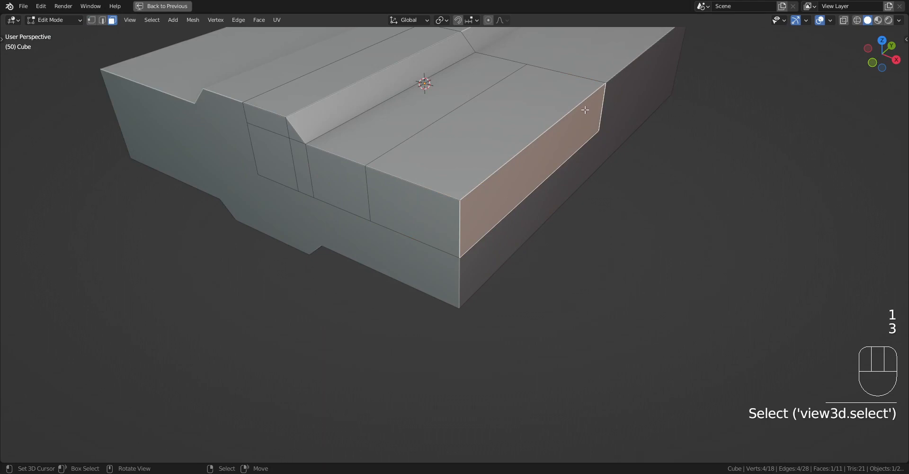
key(1)
right_click(505, 176)
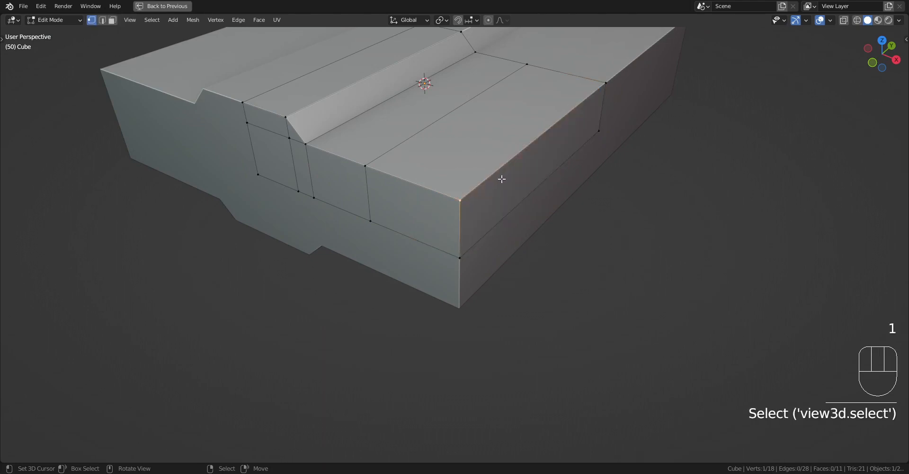
key(3)
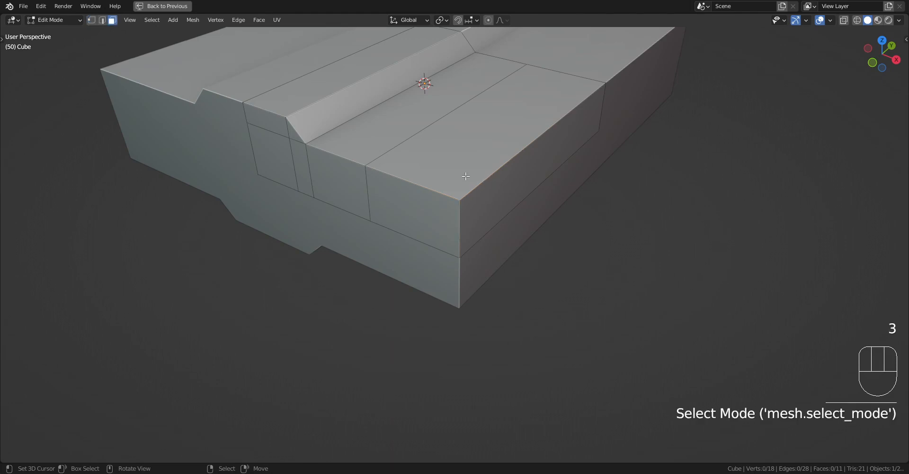
Step: Try to run Random Axis Extrude on Cube from Object Mode with no faces selected
key(shift+q)
key(Tab)
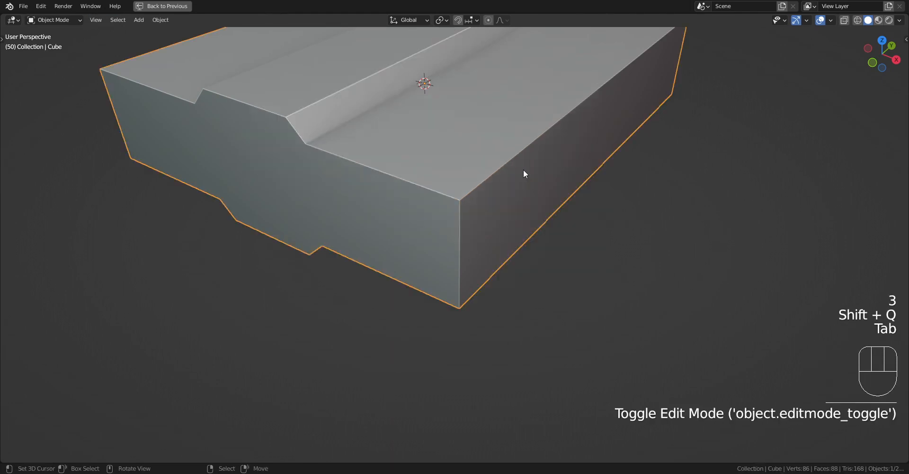
key(shift+q)
click(524, 171)
key(shift+q)
click(516, 205)
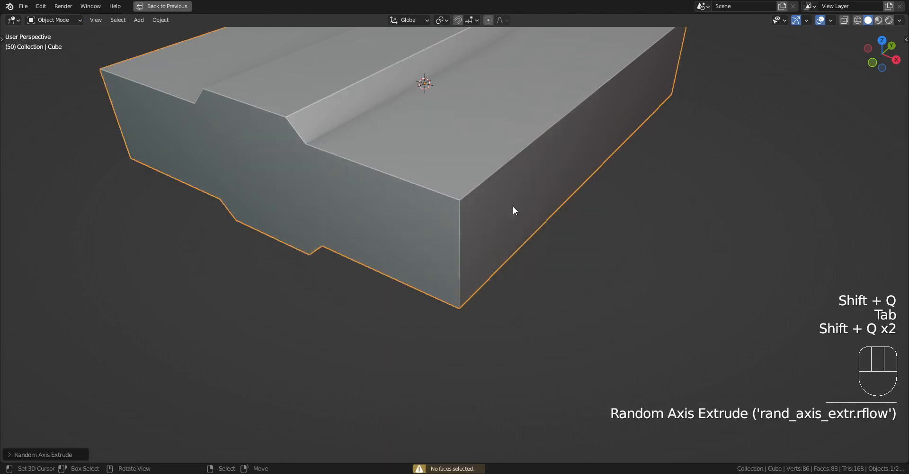
Step: Select all of Cube's faces in Edit Mode and call up Random Axis Extrude again from Object Mode
key(Tab)
key(a)
key(Tab)
key(shift+q)
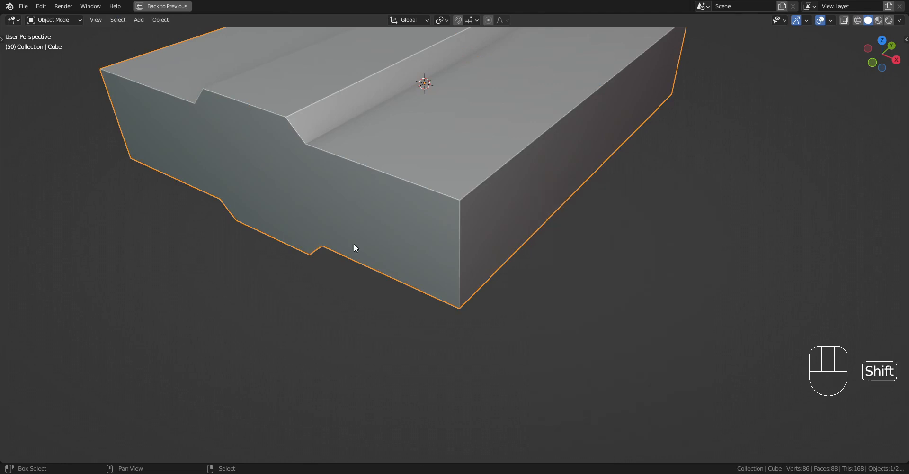
Step: In Edit Mode, pick the outer extrusion's top front corner vertex, followed by the adjoining outer side face
key(Tab)
key(1)
right_click(466, 195)
scroll(512, 189, up, 1)
shift+middle_drag(507, 195, 506, 183)
key(3)
right_click(519, 187)
Step: Pick a vertex along the front upper edge, followed by the top face of the outer extrusion
shift+middle_drag(506, 183, 520, 220)
key(1)
right_click(415, 193)
mouse_move(451, 185)
middle_down()
mouse_move(457, 174)
mouse_move(461, 186)
middle_up()
key(3)
shift+right_click(460, 185)
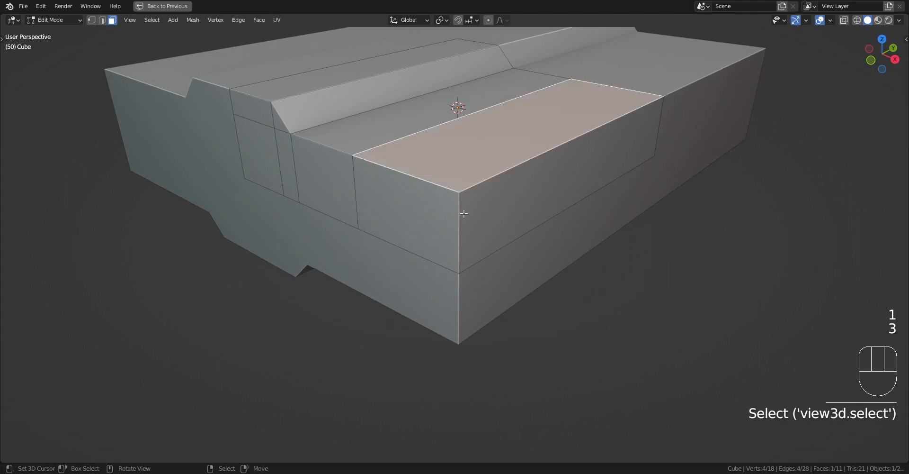
Step: Select the top front corner vertex, followed by the top, front and outer side faces that meet at it
key(1)
right_click(473, 188)
scroll(473, 180, up, 2)
scroll(472, 169, down, 1)
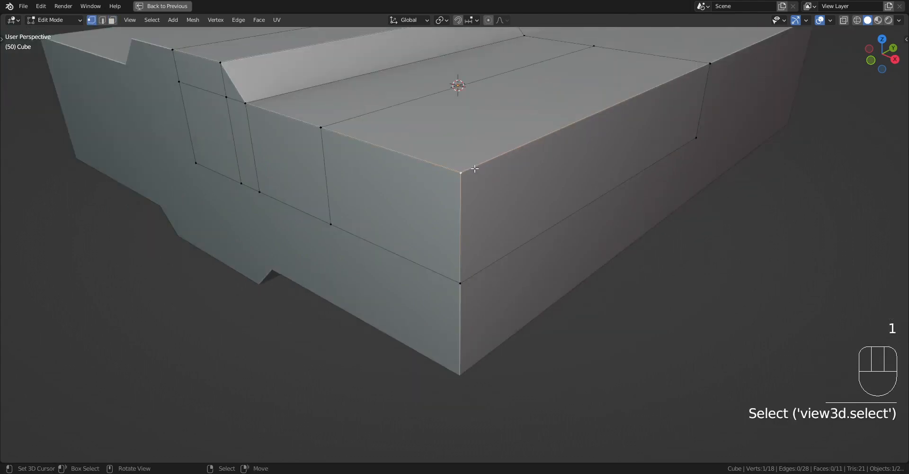
right_click(471, 170)
key(3)
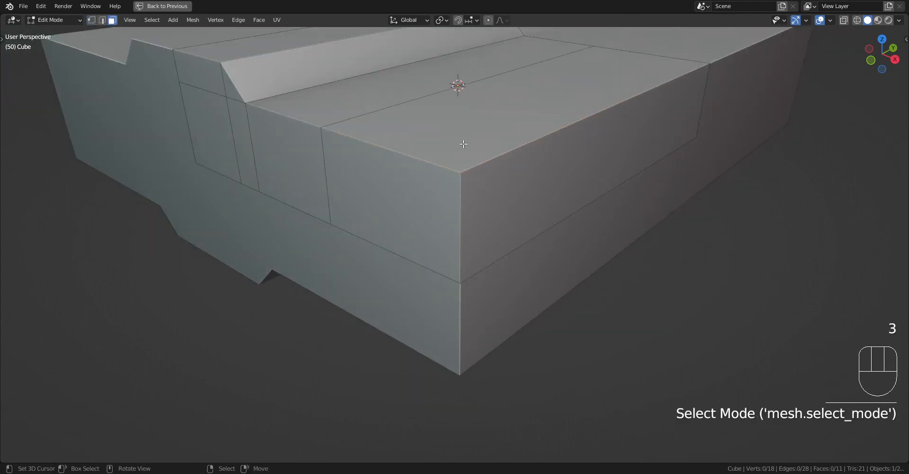
right_click(457, 152)
shift+right_click(445, 185)
shift+right_click(506, 186)
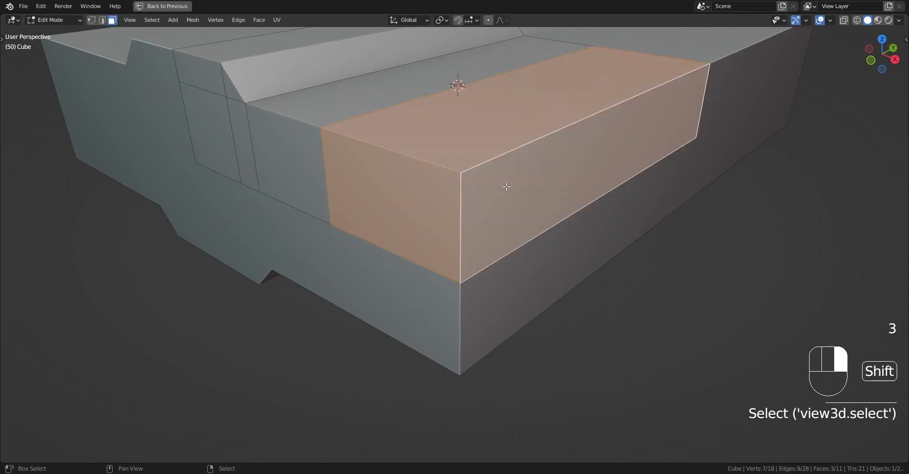
Step: Try extruding only the outer side face farther outward along X, and undo the extrusion
scroll(542, 171, down, 3)
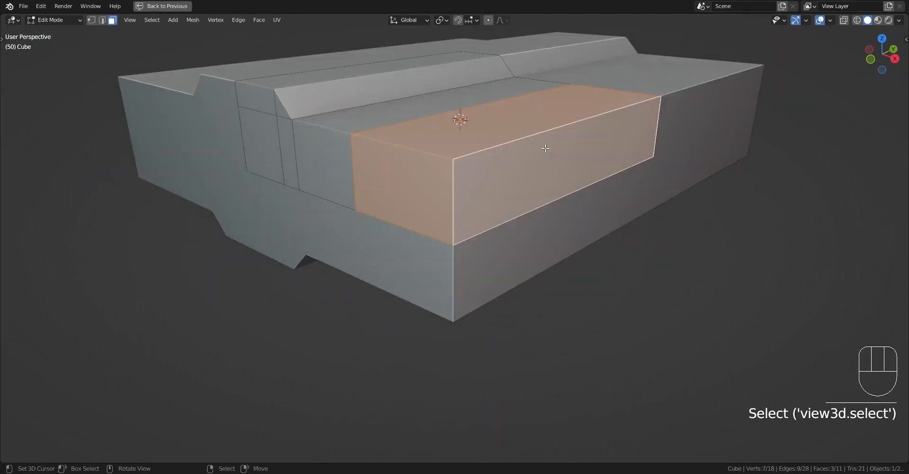
middle_drag(545, 173, 550, 177)
right_click(550, 178)
key(e)
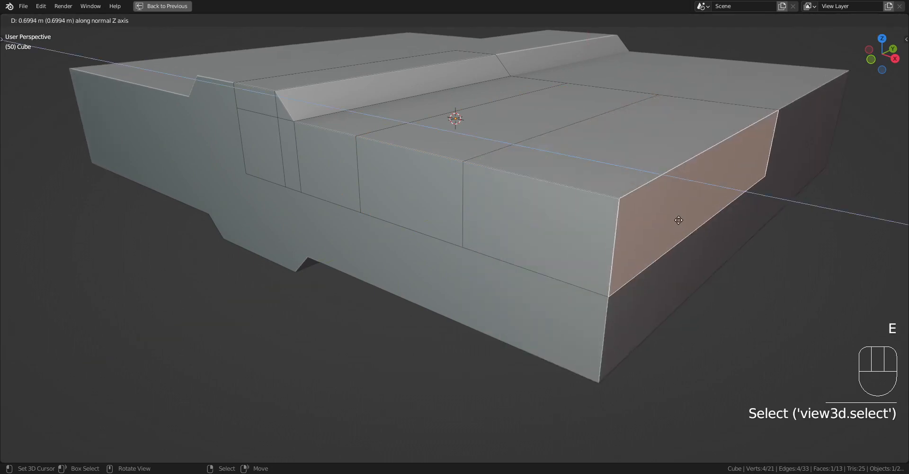
click(642, 203)
middle_drag(642, 202, 530, 184)
scroll(530, 184, up, 1)
key(ctrl+z)
Step: Open the Random Axis Extrude settings on Cube in Object Mode to review the X influence value
key(shift+q)
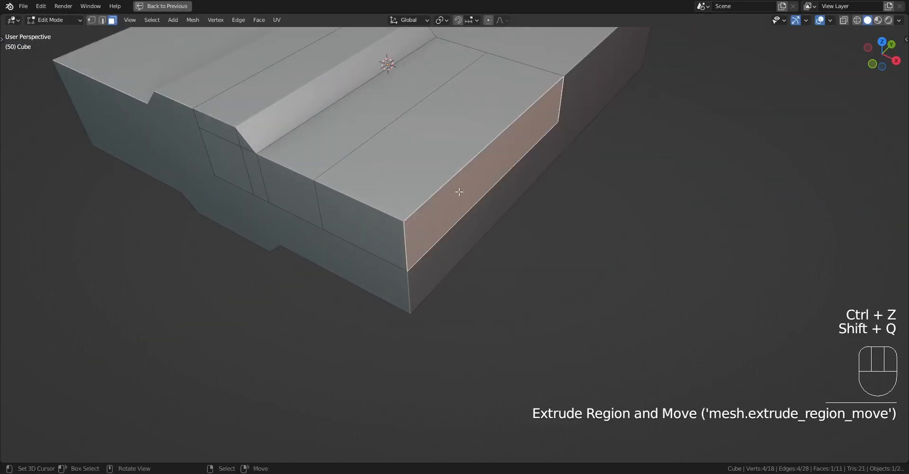
key(Tab)
key(shift+q)
click(498, 181)
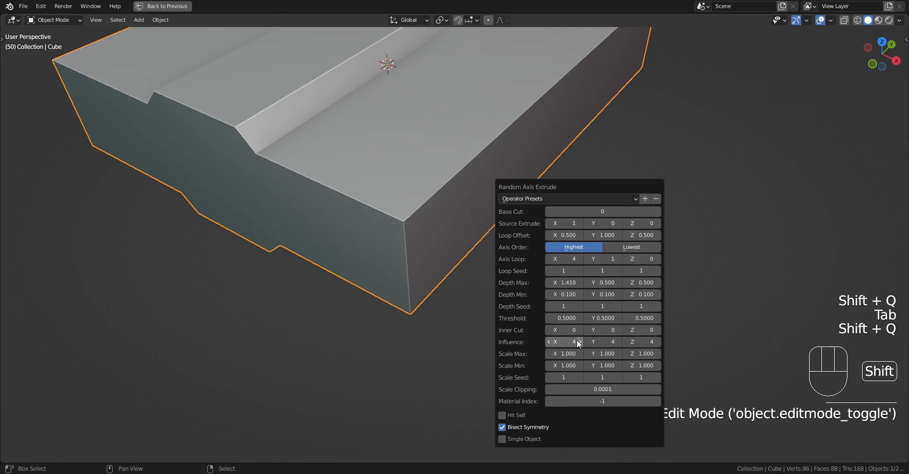
Step: In Edit Mode, select the front vertex where the top of the side extrusion meets the bevel
key(Tab)
shift+middle_drag(362, 194, 574, 296)
scroll(574, 295, up, 3)
key(1)
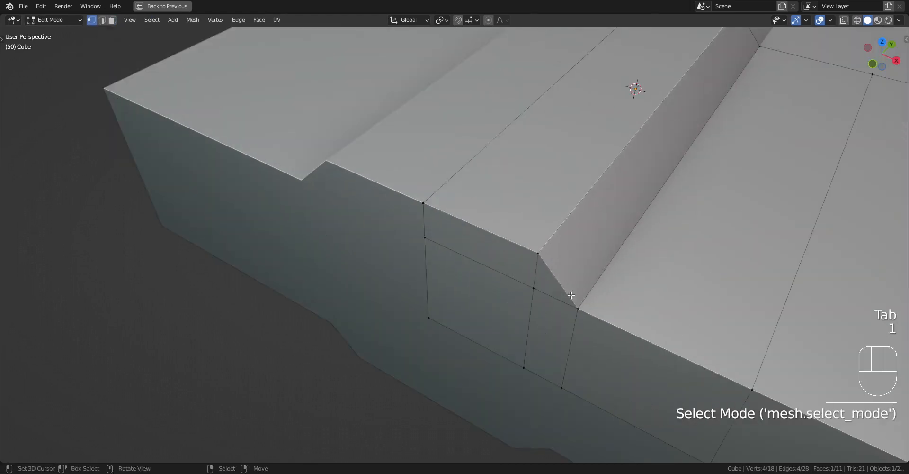
right_click(574, 297)
scroll(574, 295, down, 1)
shift+middle_drag(632, 286, 499, 189)
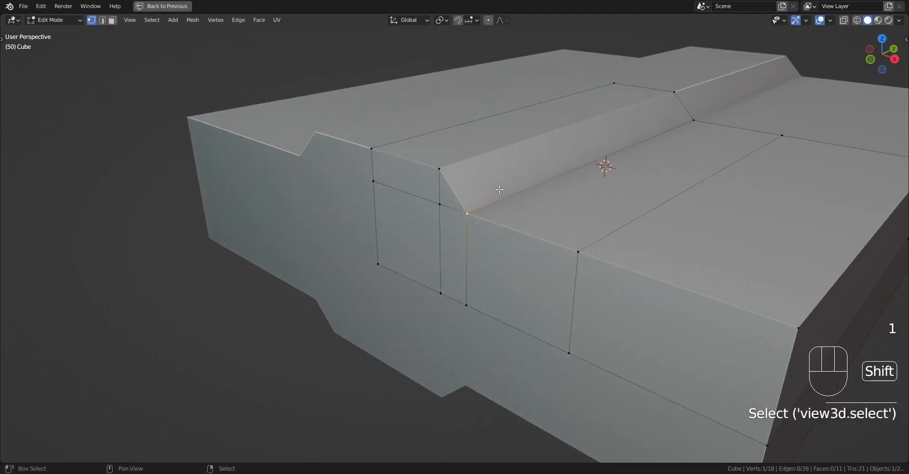
Step: Grow the selection twice from the outer side face to cover the whole side extrusion, and delete its faces
key(3)
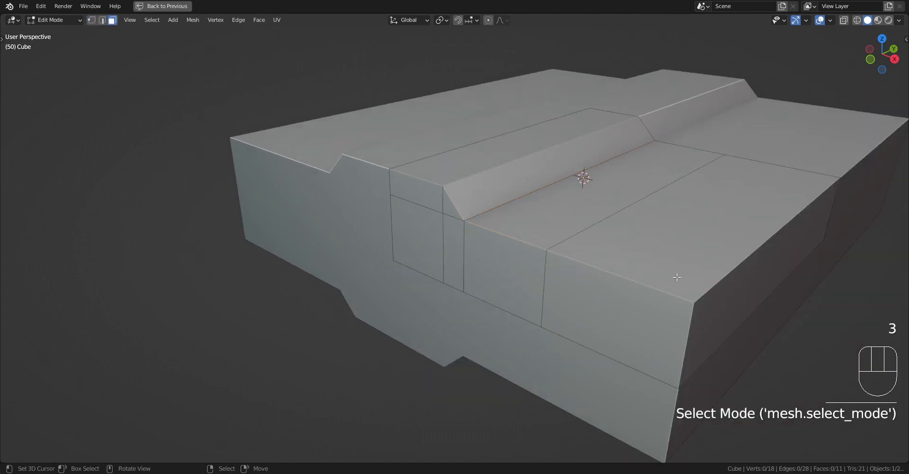
shift+right_click(721, 291)
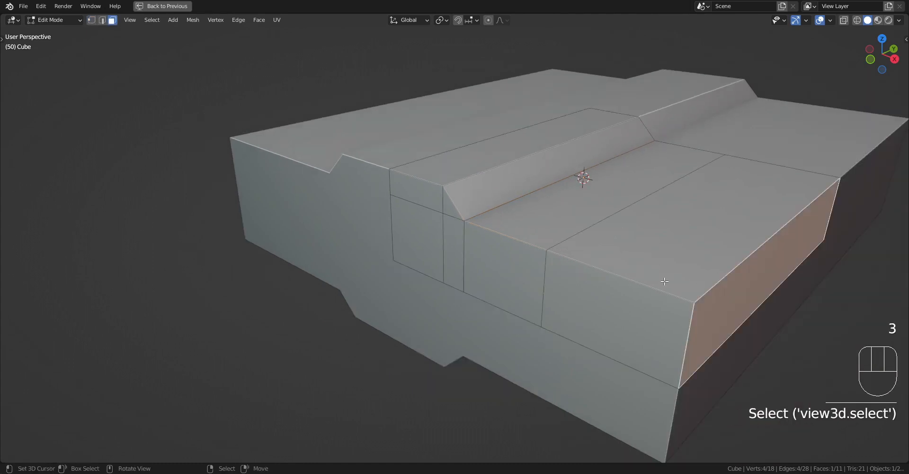
key(ctrl+KP_Add)
key(ctrl+KP_Add)
key(f)
key(ctrl+z)
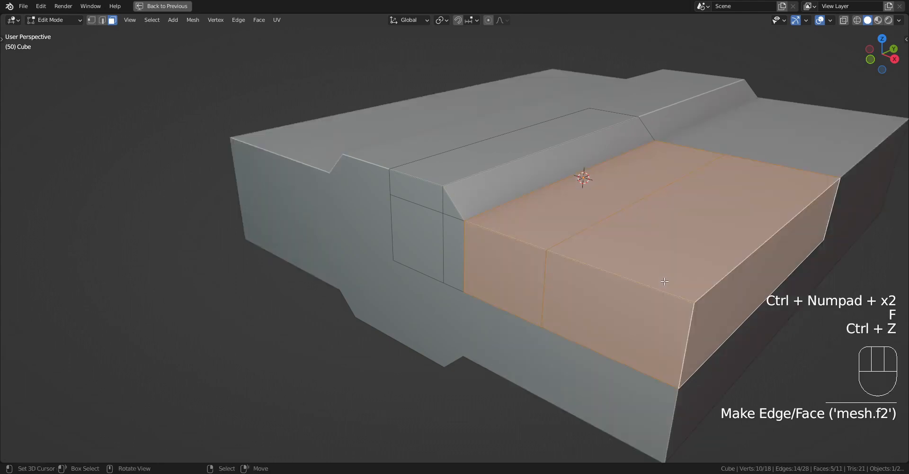
key(x)
click(571, 268)
Step: Fill the open side of the bar with a new face, starting from its front corner vertex
key(1)
click(468, 224)
key(f)
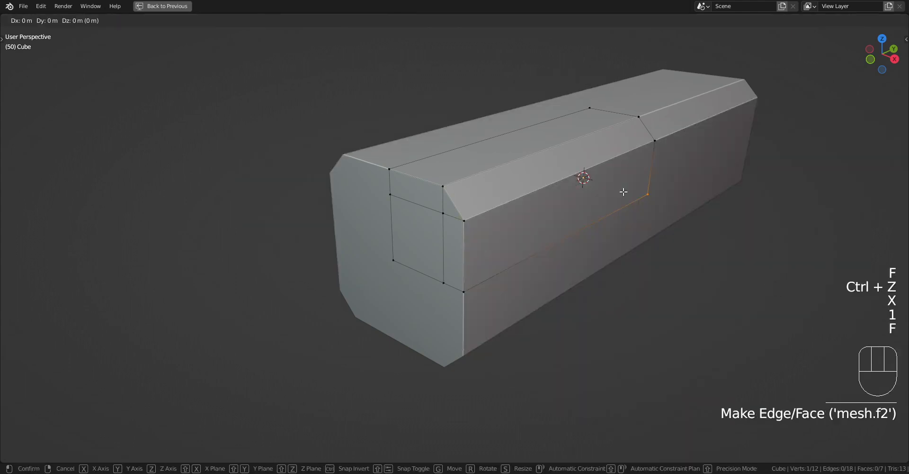
right_click(624, 192)
Step: Select the side face's upper front corner vertex, followed by the bevel, side and front faces that meet at it, and clear the selection
key(3)
right_click(470, 209)
key(1)
right_click(469, 211)
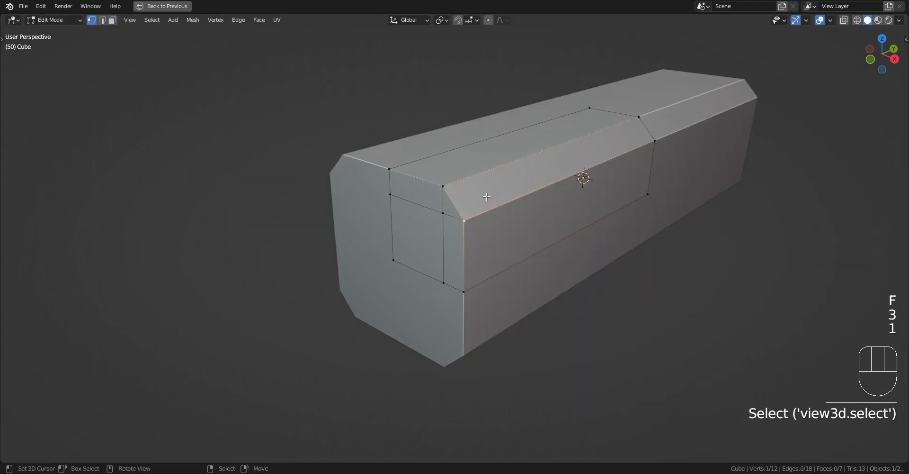
key(3)
right_click(485, 198)
shift+right_click(483, 222)
shift+right_click(457, 234)
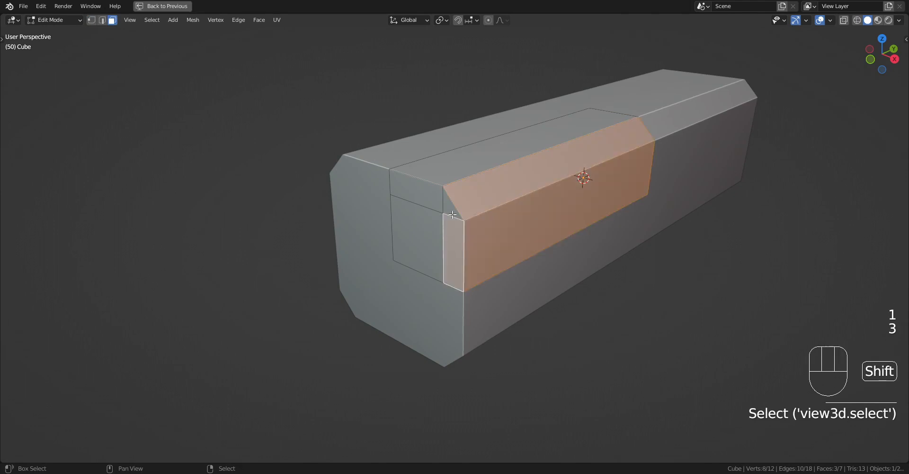
shift+right_click(452, 213)
key(alt+a)
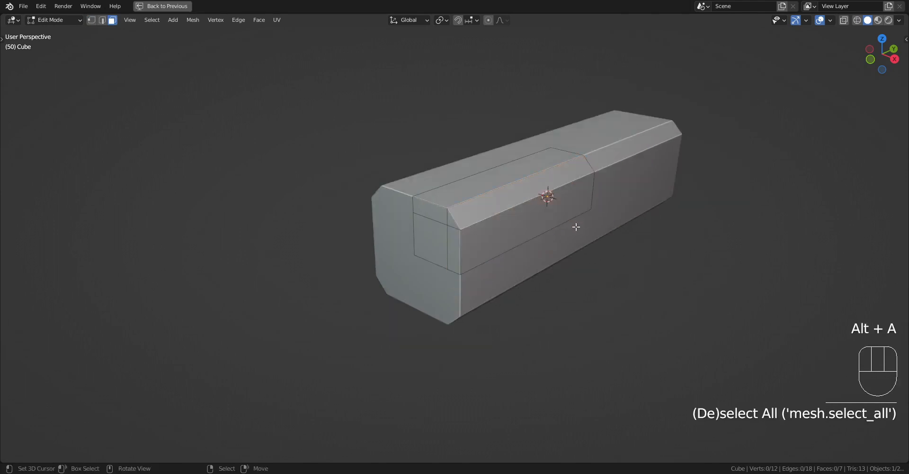
key(Tab)
key(Tab)
key(Tab)
key(Tab)
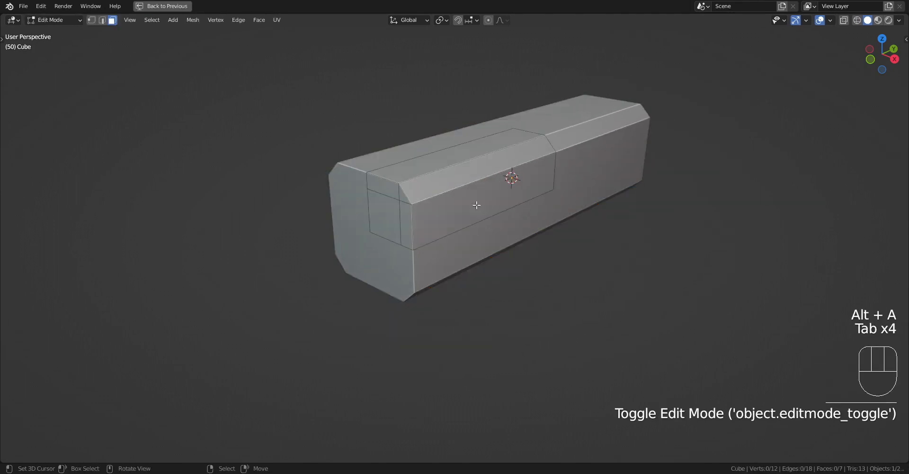
Step: Extrude the bar's upper side face outward twice in succession
right_click(501, 208)
key(e)
click(564, 234)
key(e)
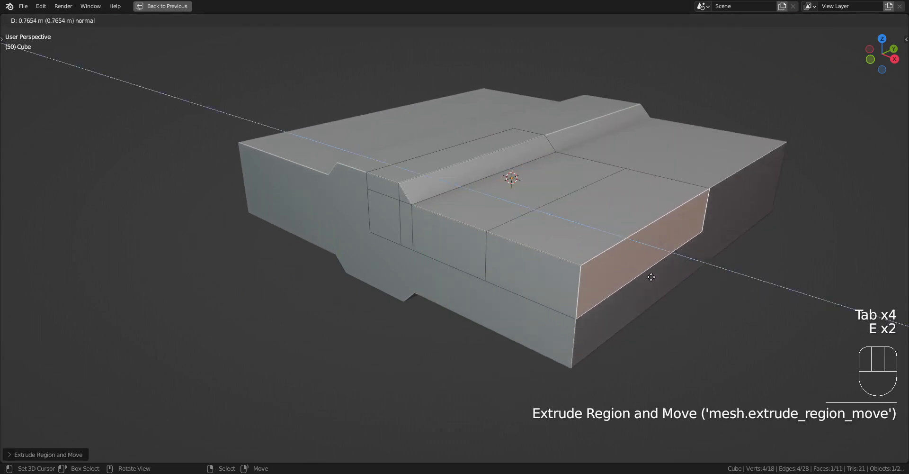
click(668, 283)
Step: Extrude the outer side face outward once more by about 1.2 m, adding a third section
scroll(647, 290, down, 2)
shift+middle_drag(603, 272, 532, 212)
key(e)
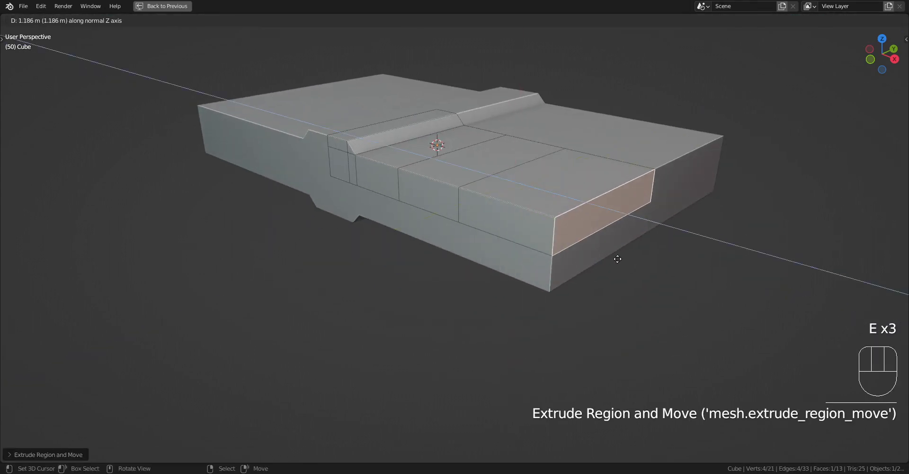
click(615, 255)
key(e)
click(477, 218)
Step: Extrude the front face of the outermost section forward to form a projecting block
right_click(482, 218)
key(e)
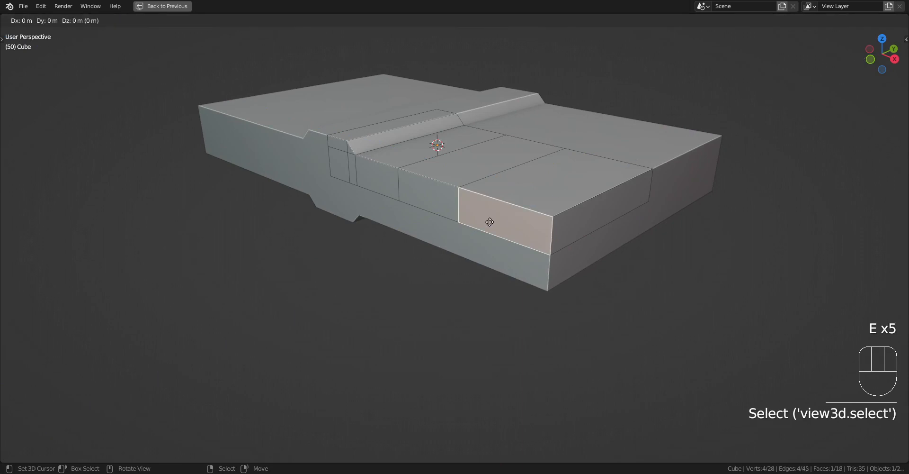
right_click(402, 263)
middle_drag(461, 250, 472, 271)
key(g)
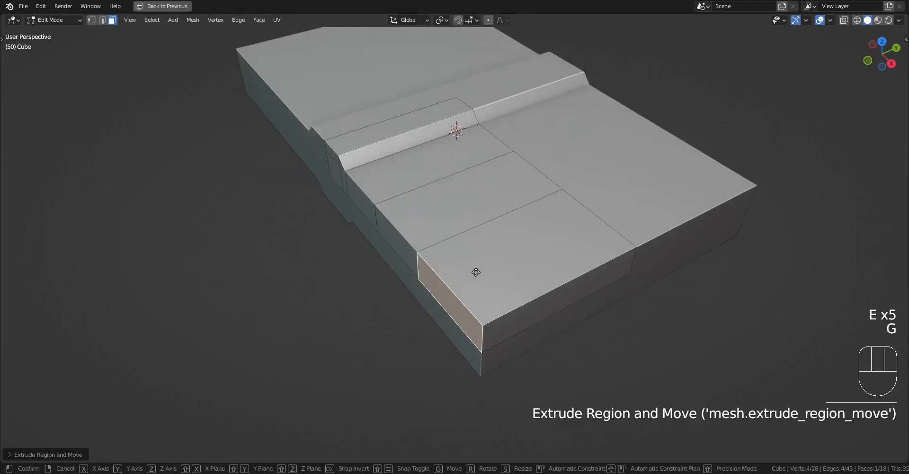
click(363, 315)
Step: Select the projecting block's inner top front vertex, followed by the top, inner side and front faces that meet at it
middle_drag(363, 314, 489, 280)
shift+middle_drag(651, 311, 553, 249)
scroll(491, 256, up, 2)
key(1)
click(468, 212)
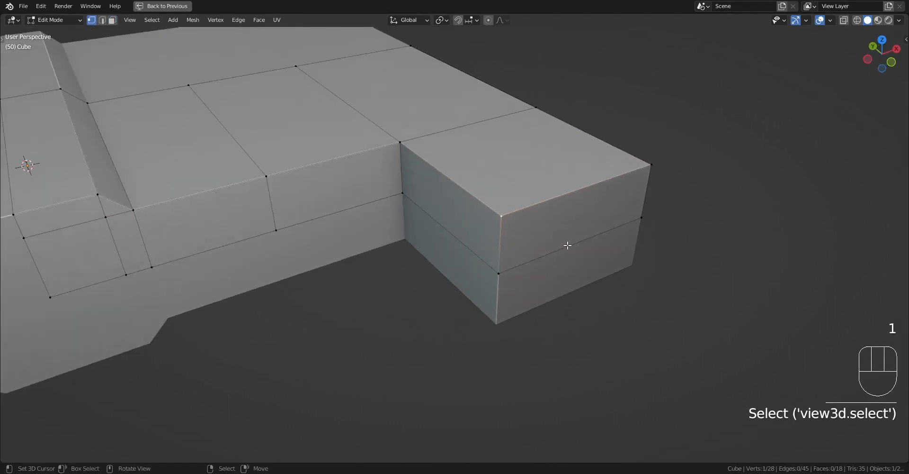
key(3)
click(563, 237)
key(1)
click(517, 210)
key(3)
right_click(505, 204)
shift+right_click(495, 223)
shift+right_click(519, 227)
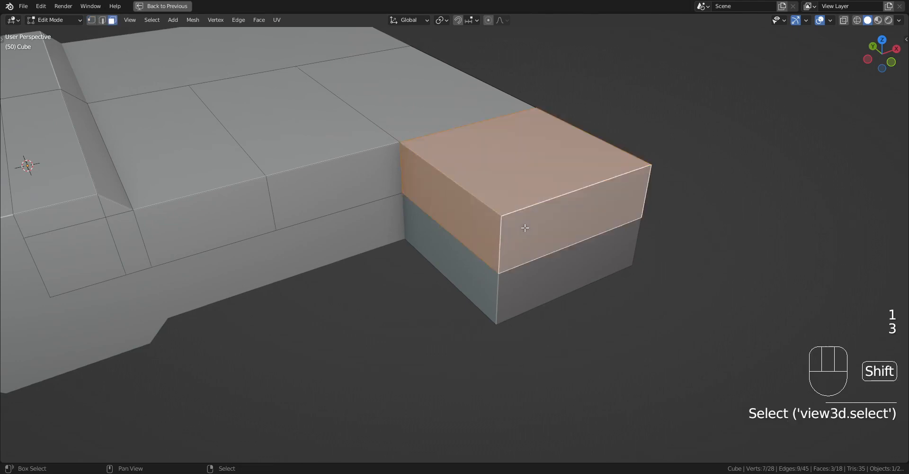
Step: Pick another vertex and its adjoining faces, followed by the mid-height vertex on the projecting block's inner front edge
middle_drag(468, 242, 453, 223)
key(1)
right_click(414, 204)
key(3)
right_click(404, 197)
shift+right_click(451, 212)
key(1)
key(alt+a)
right_click(532, 274)
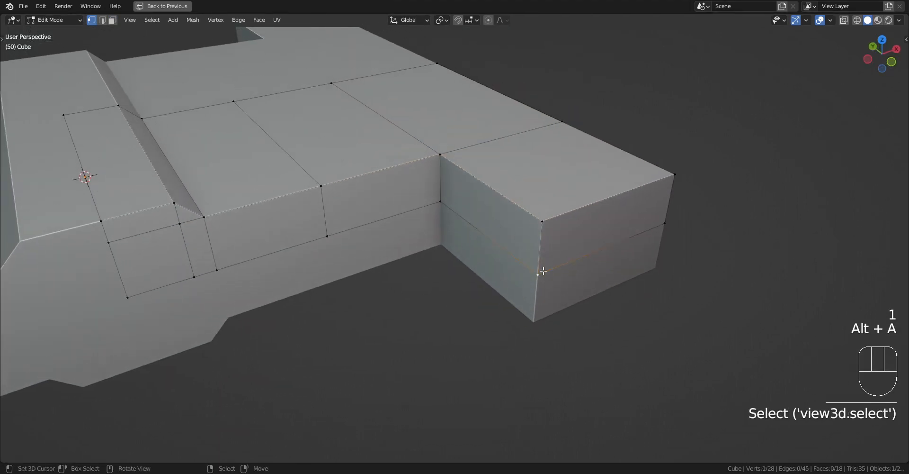
Step: Select the top vertex of the recessed inner corner, followed by the five faces that meet at it
middle_drag(542, 273, 533, 217)
shift+middle_drag(493, 184, 486, 219)
scroll(521, 235, up, 1)
right_click(527, 237)
scroll(486, 219, up, 2)
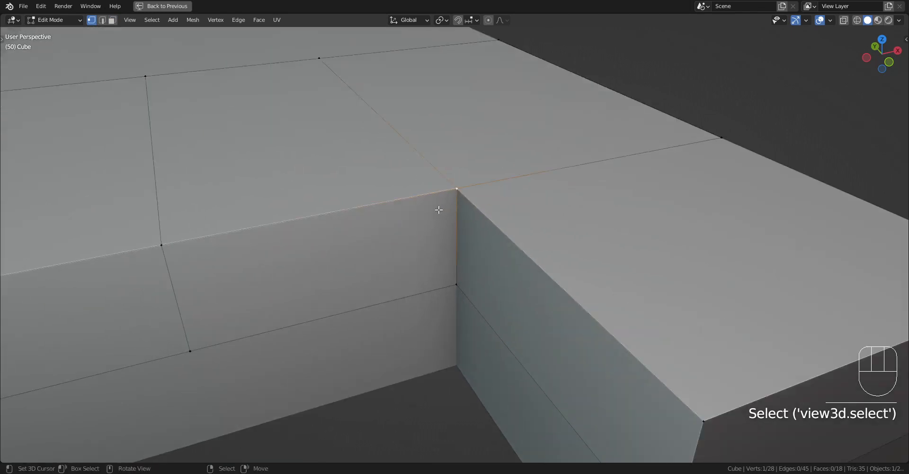
key(3)
shift+right_click(421, 221)
shift+right_click(493, 241)
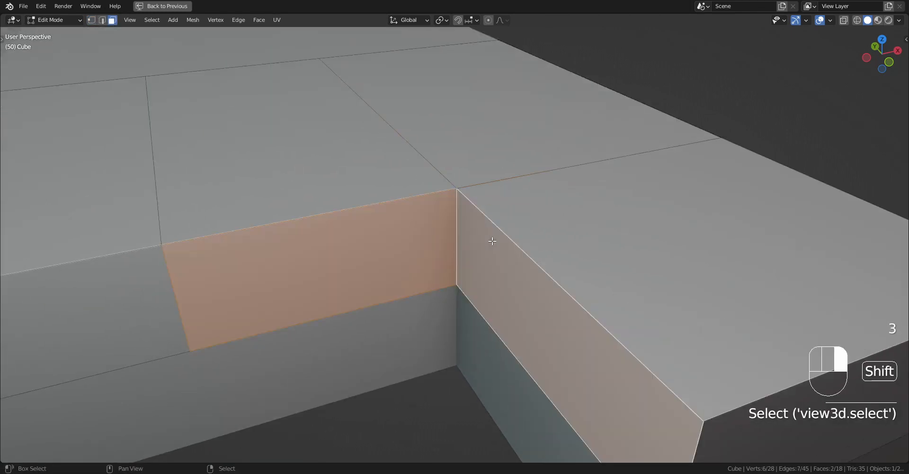
shift+right_click(526, 208)
shift+right_click(490, 166)
shift+right_click(386, 183)
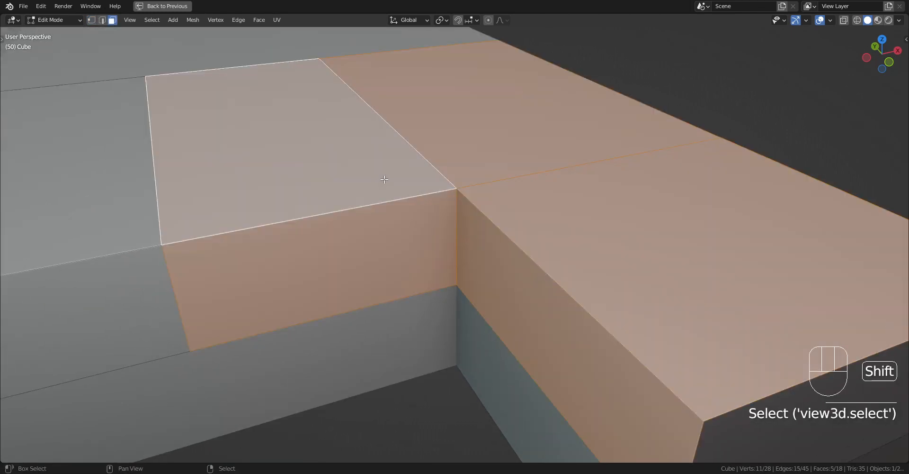
Step: Try extruding the middle section's front face forward beside the projecting block, and undo the extrusions
scroll(393, 179, down, 2)
scroll(392, 179, down, 3)
middle_drag(446, 246, 497, 240)
key(e)
right_click(448, 213)
right_click(439, 214)
key(e)
right_click(539, 263)
key(ctrl+z)
key(ctrl+z)
key(ctrl+z)
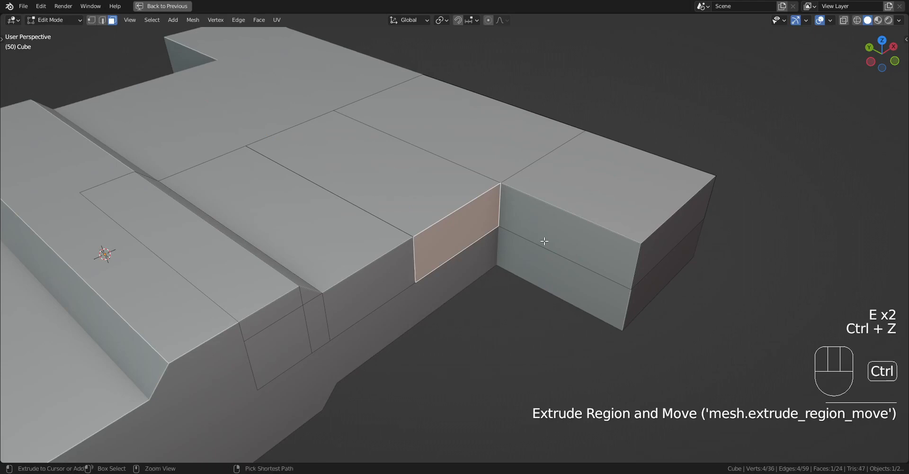
click(474, 231)
key(e)
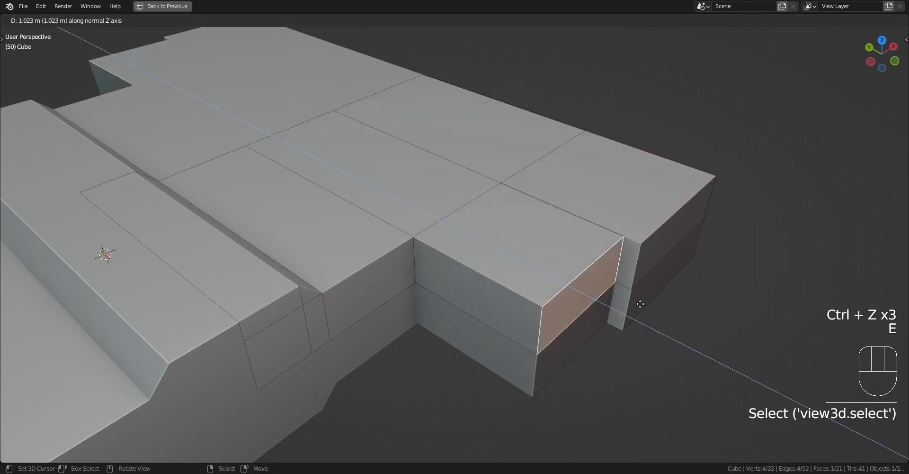
right_click(649, 294)
key(ctrl+z)
Step: Open the Random Axis Extrude settings on Cube in Object Mode to review the X influence value
key(shift+q)
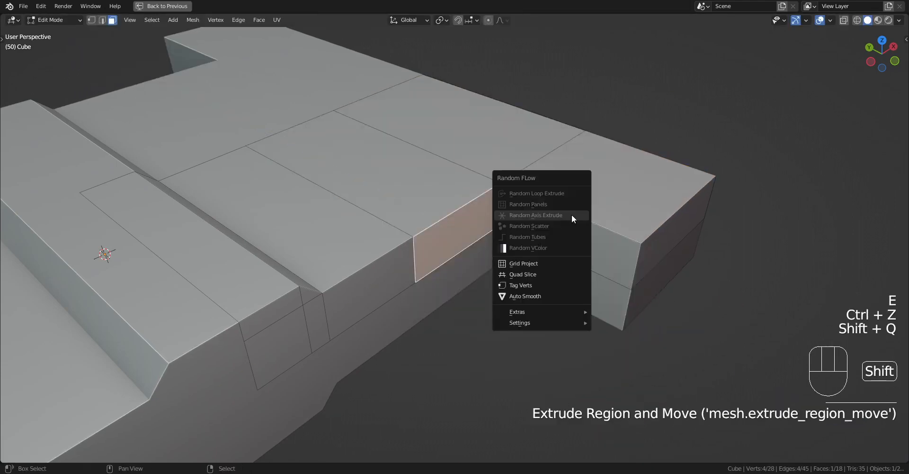
key(Tab)
key(shift+q)
click(516, 239)
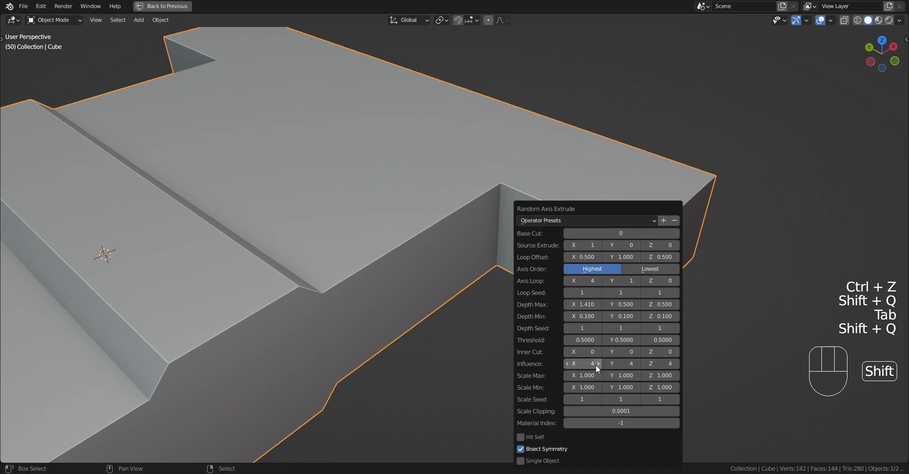
Step: Return to Edit Mode and select only the top vertex of the recessed inner corner
middle_drag(349, 378, 463, 219)
key(Tab)
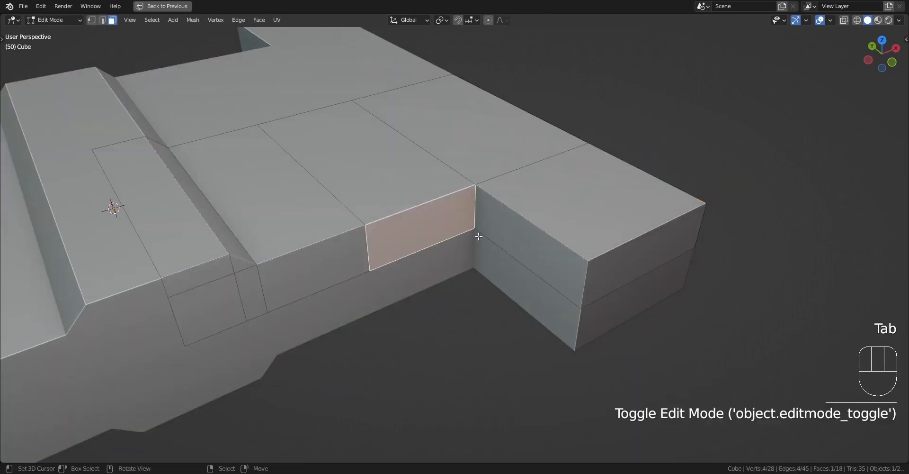
scroll(478, 236, up, 2)
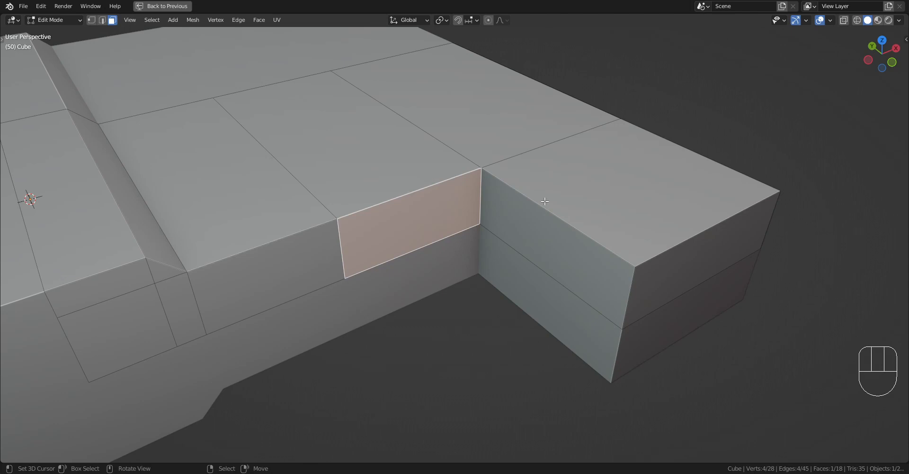
key(1)
scroll(541, 194, up, 3)
shift+middle_drag(538, 189, 547, 270)
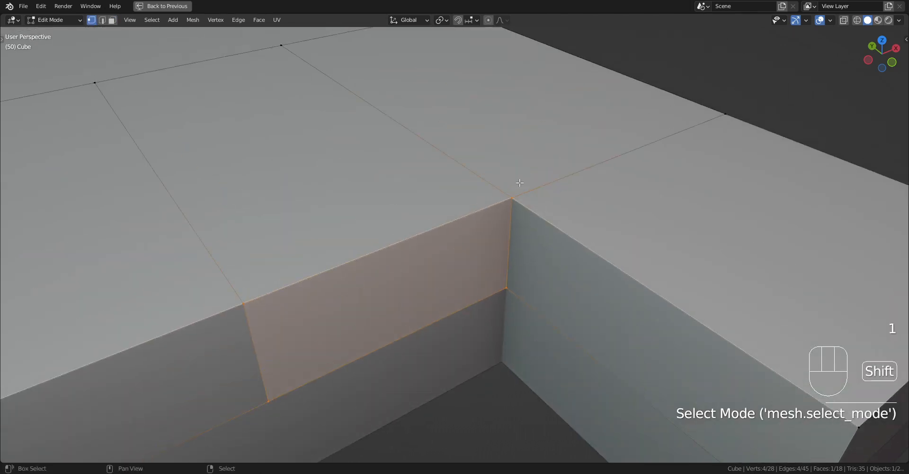
right_click(519, 181)
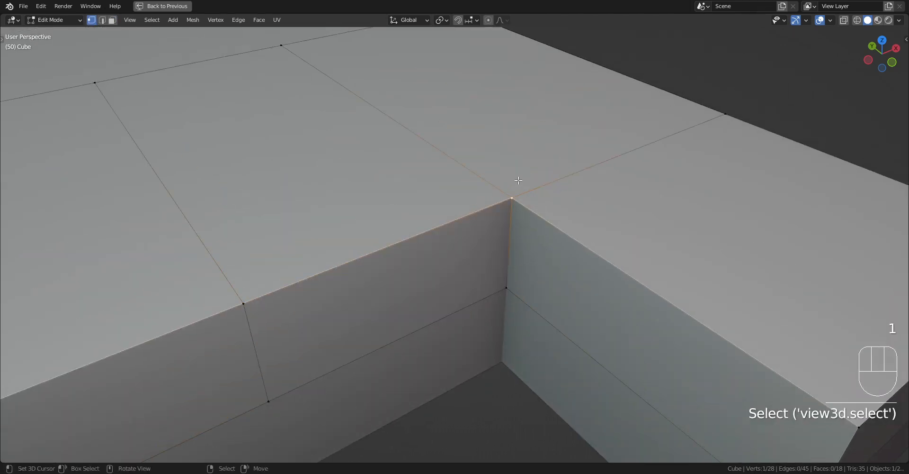
key(g)
right_click(534, 203)
Step: Select the two vertical faces and three top faces surrounding the recessed inner corner vertex
scroll(534, 204, down, 5)
scroll(531, 204, up, 4)
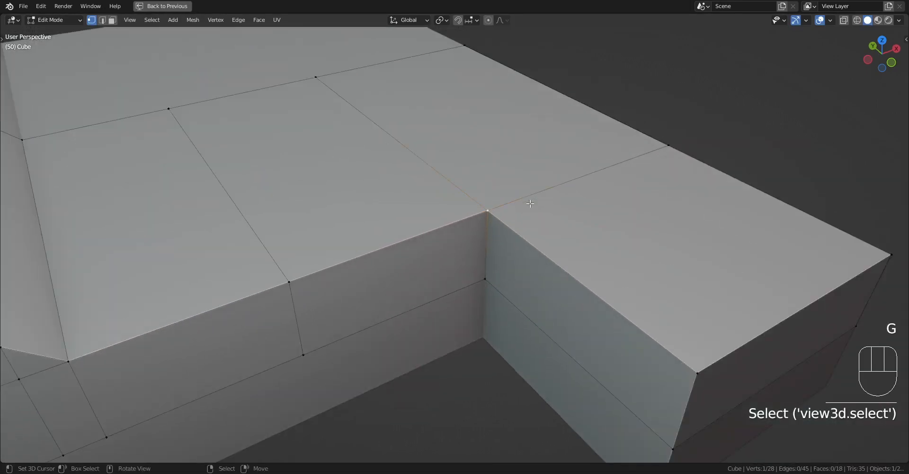
key(3)
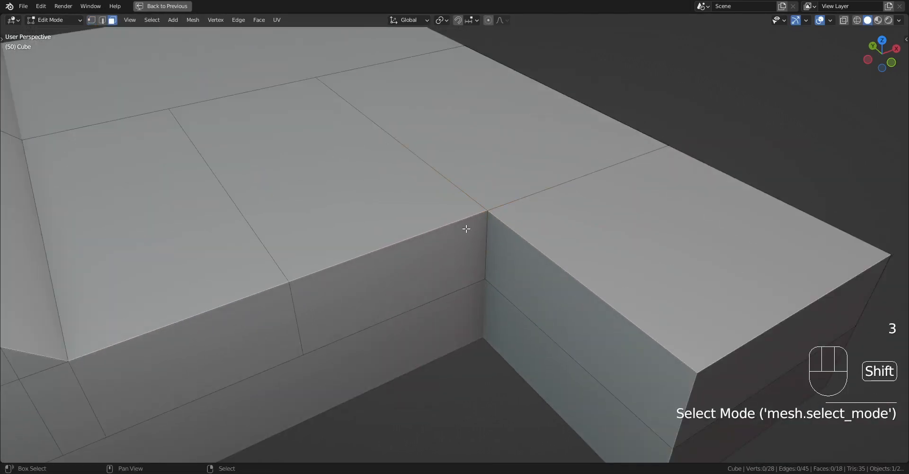
right_click(467, 229)
shift+right_click(496, 240)
shift+right_click(530, 220)
shift+right_click(462, 202)
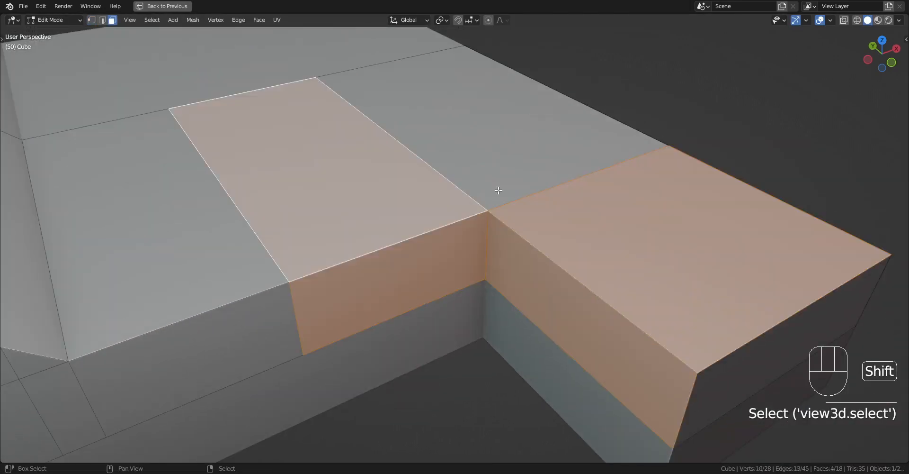
shift+right_click(499, 188)
Step: Select all faces of the mesh, followed by only the front face beside the recessed corner
scroll(568, 210, down, 6)
key(a)
key(a)
middle_drag(575, 211, 522, 218)
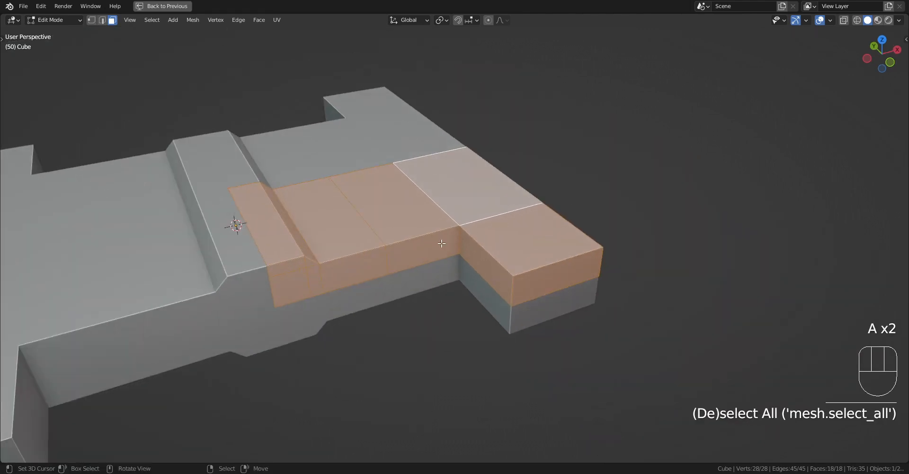
right_click(441, 243)
Step: Run Random Axis Extrude on Cube in Object Mode with Axis Loop X at 0, Loop Seed Y at 14 and Influence Y at 5
key(Tab)
key(shift+q)
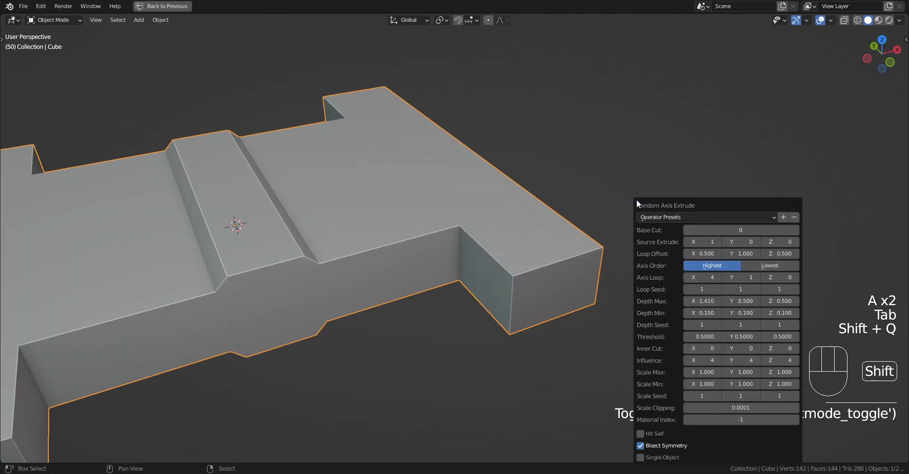
ctrl+scroll(707, 277, down, 4)
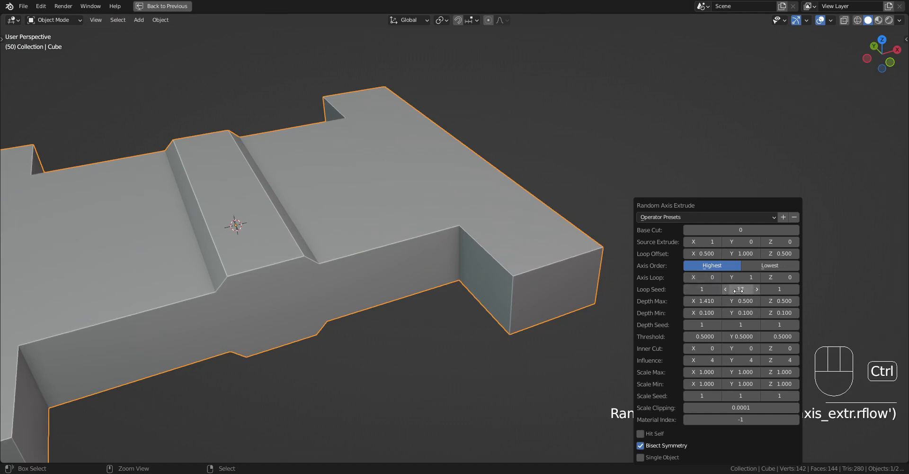
ctrl+scroll(738, 290, up, 1)
ctrl+scroll(738, 290, up, 1)
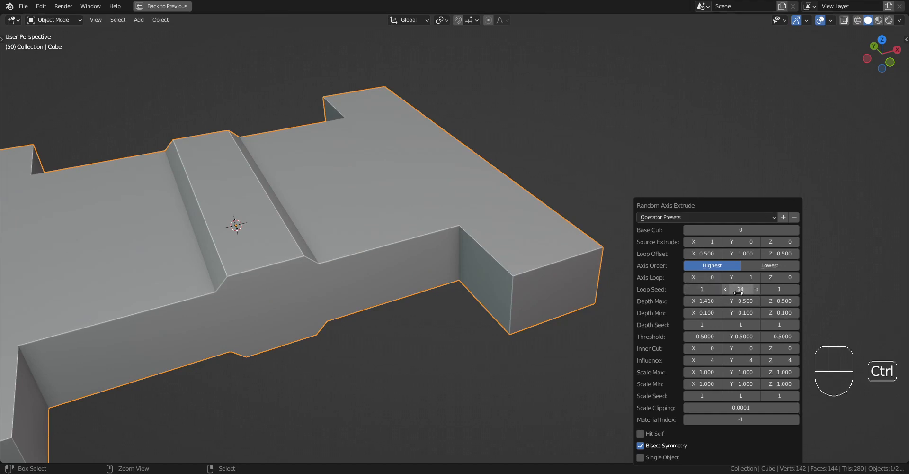
ctrl+scroll(744, 360, up, 1)
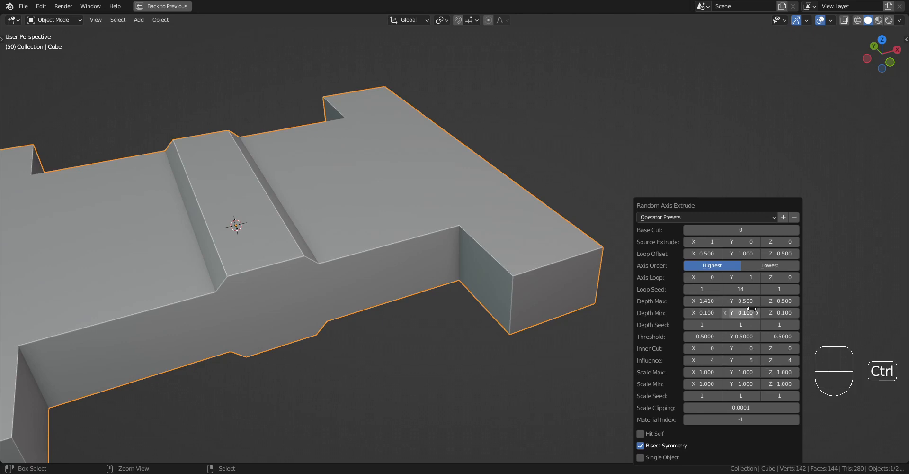
Step: Set Loop Offset Y to 0, Source Extrude Y to 1 and Loop Seed Y to 20
ctrl+scroll(746, 290, up, 1)
ctrl+scroll(740, 287, up, 1)
ctrl+scroll(741, 288, up, 1)
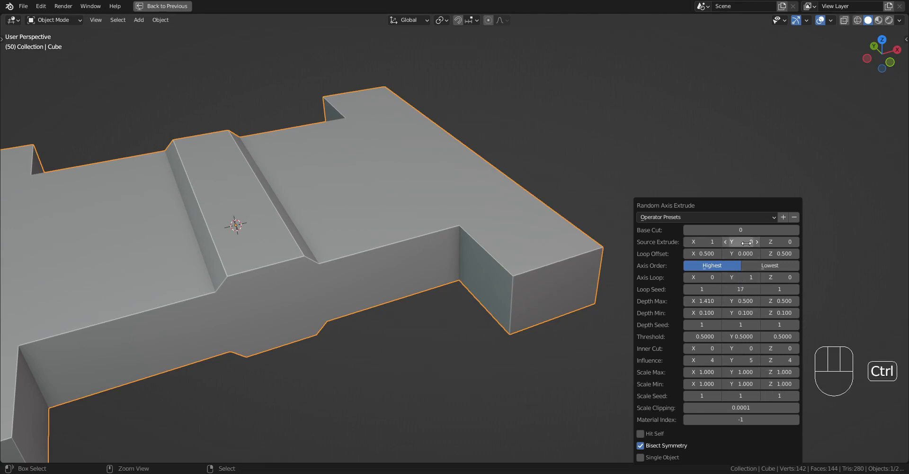
ctrl+scroll(742, 240, up, 1)
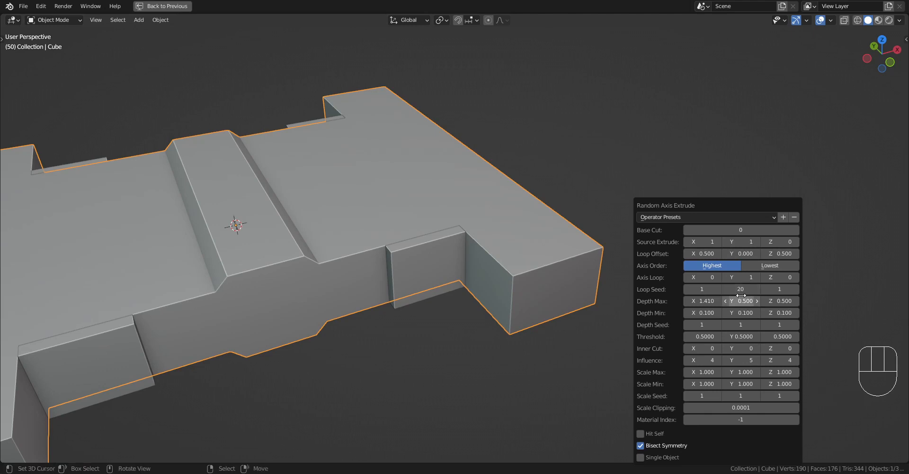
Step: Toggle Influence Y between 4 and 5 to compare the resulting extrusions, leaving it at 5
ctrl+scroll(738, 277, up, 2)
ctrl+scroll(737, 277, down, 2)
ctrl+scroll(736, 277, down, 1)
ctrl+scroll(736, 278, up, 2)
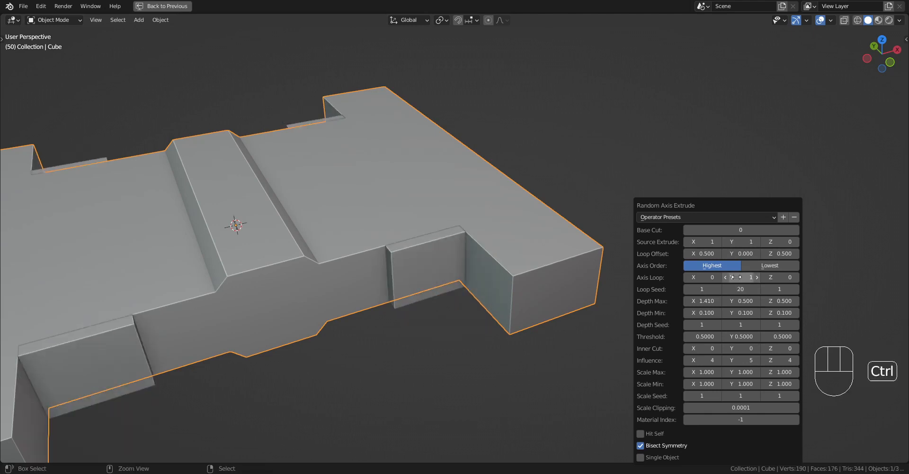
ctrl+scroll(736, 277, down, 2)
ctrl+scroll(736, 277, up, 1)
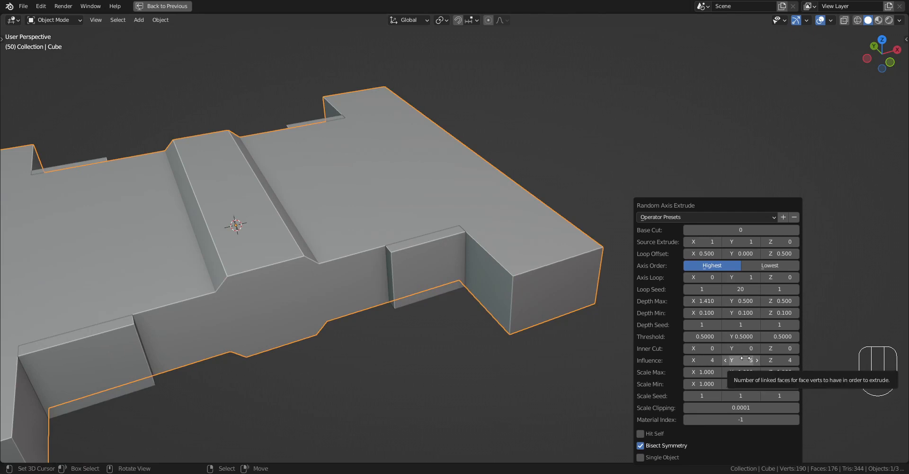
ctrl+scroll(739, 359, down, 1)
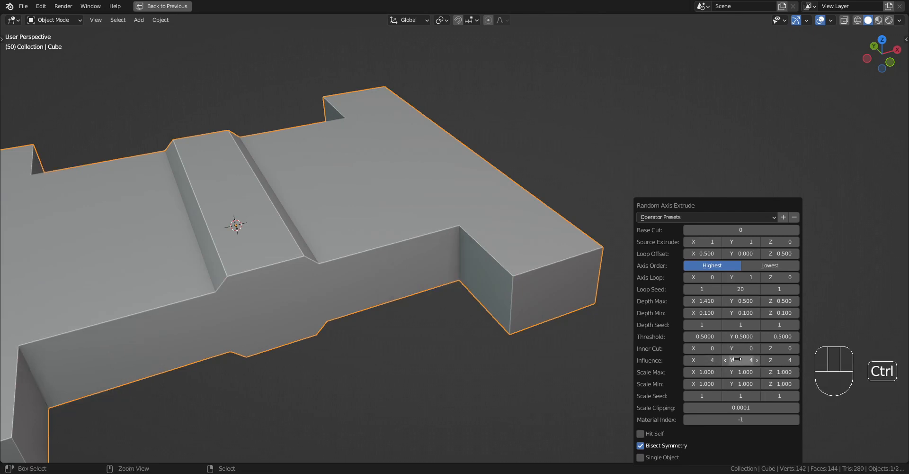
ctrl+scroll(737, 359, up, 2)
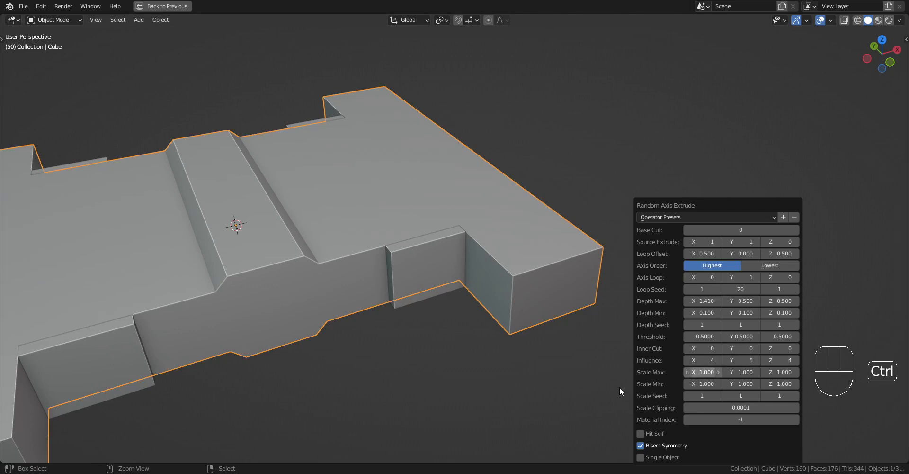
Step: Delete the generated extrusion object in front of the bar
right_click(441, 281)
key(x)
click(440, 277)
Step: In Edit Mode on Cube, select the recessed inner corner vertex and the other corner vertices of the front face beside it
right_click(473, 262)
key(Tab)
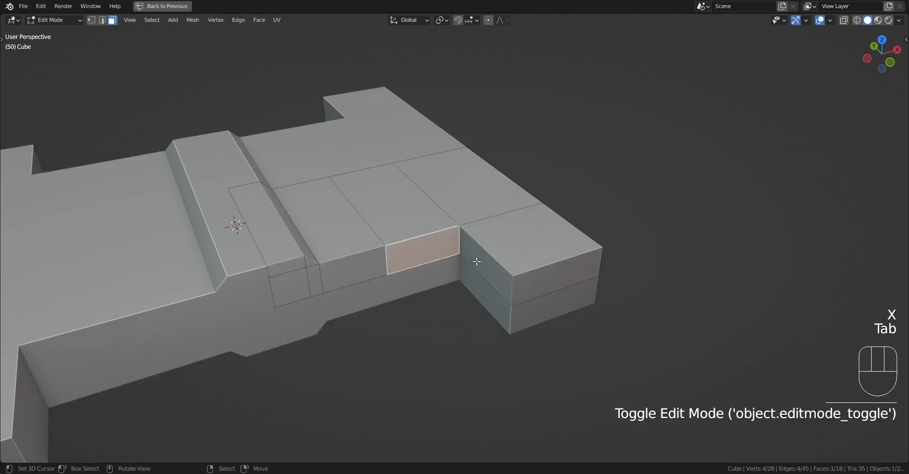
scroll(476, 261, up, 3)
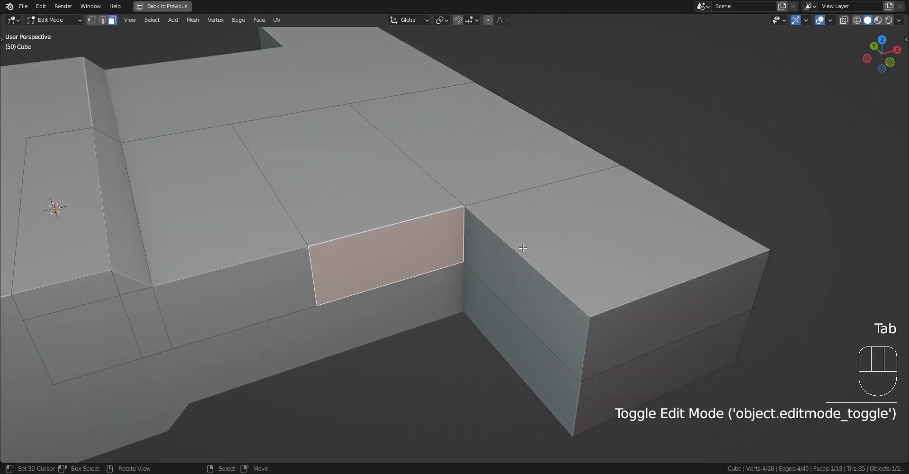
key(1)
click(464, 207)
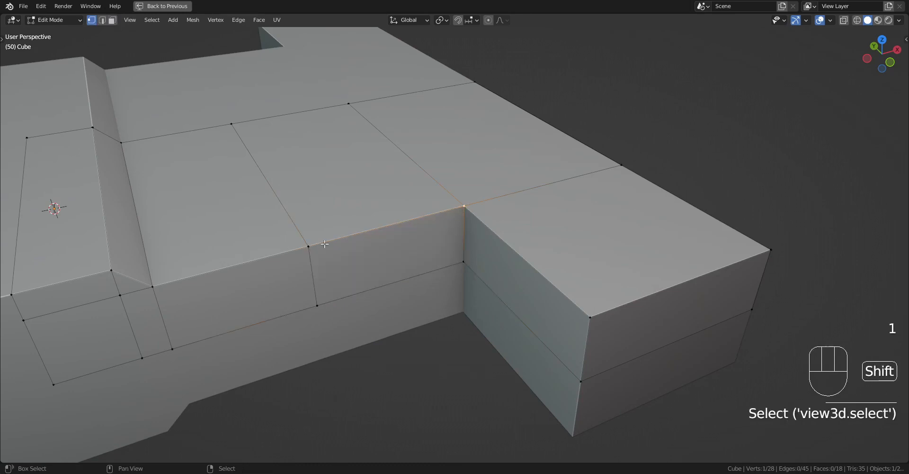
shift+click(316, 306)
shift+click(466, 265)
Step: Run Random Axis Extrude on Cube in Object Mode with Source Extrude Z at 1, and delete the resulting extrusion object
key(Tab)
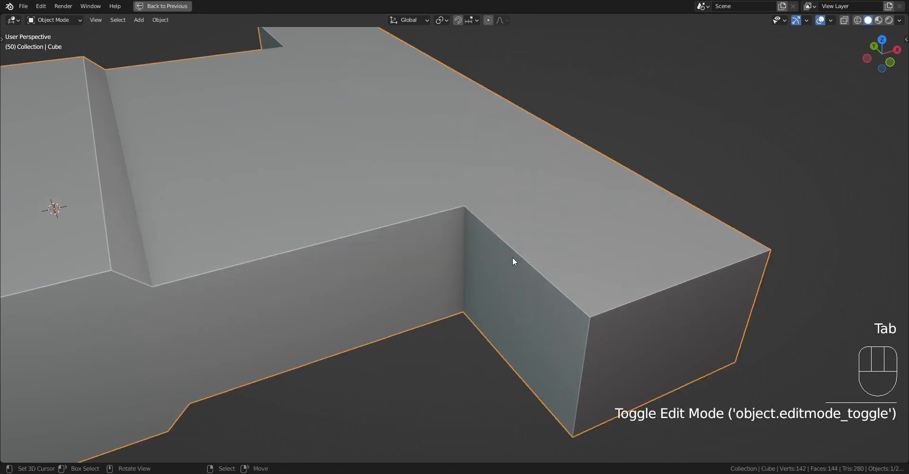
key(shift+q)
click(519, 229)
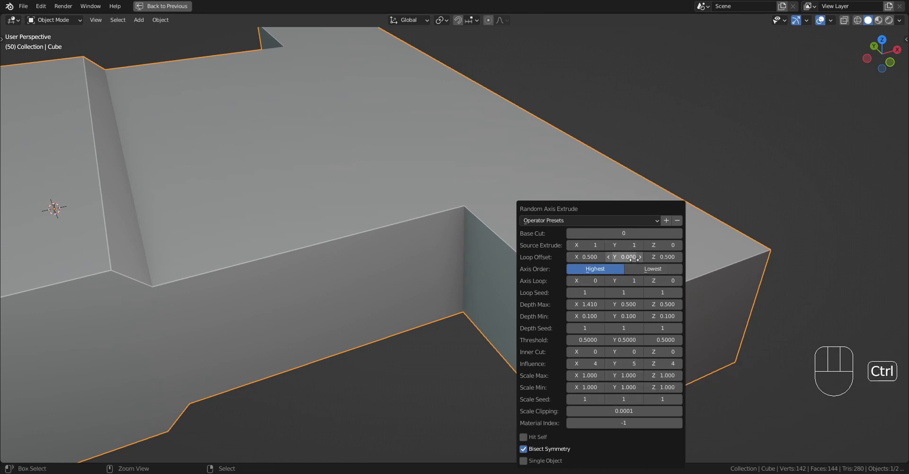
ctrl+scroll(666, 245, up, 1)
scroll(471, 278, down, 4)
middle_drag(471, 278, 424, 284)
right_click(375, 256)
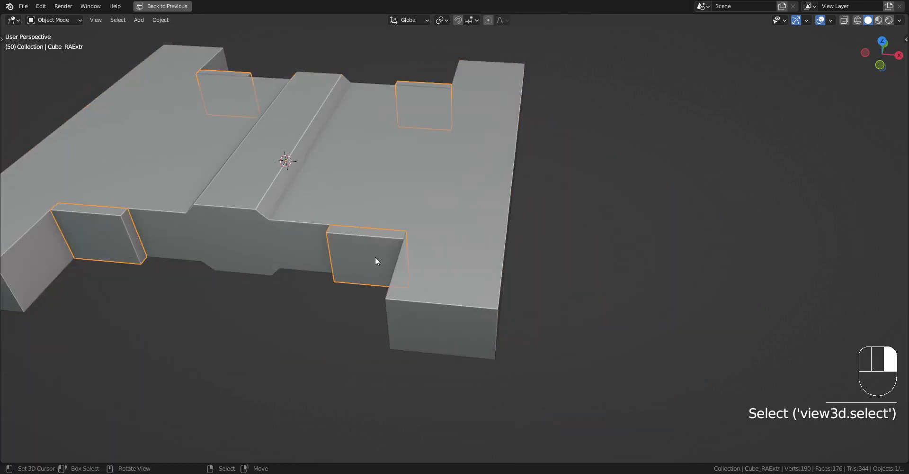
key(x)
Step: In Edit Mode on Cube, delete the four faces of the protruding arm beside the recessed corner
right_click(431, 255)
key(Tab)
scroll(442, 254, down, 2)
key(alt+a)
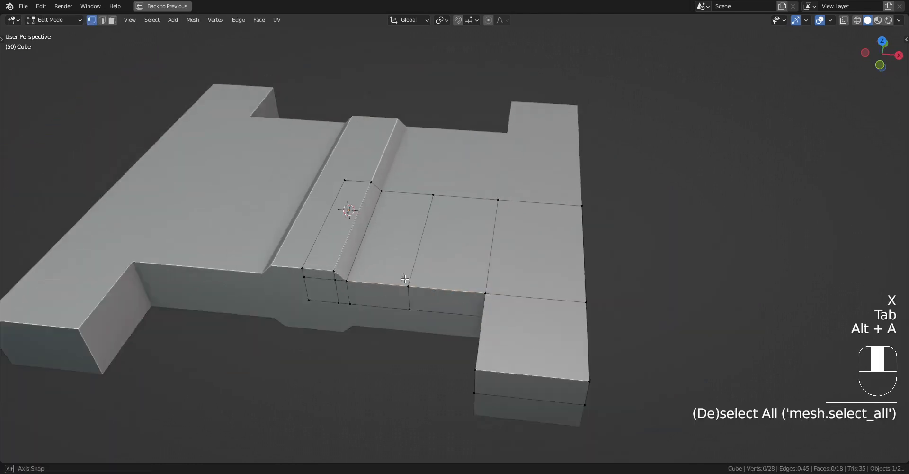
middle_drag(442, 254, 538, 341)
key(3)
alt+shift+right_click(472, 356)
key(x)
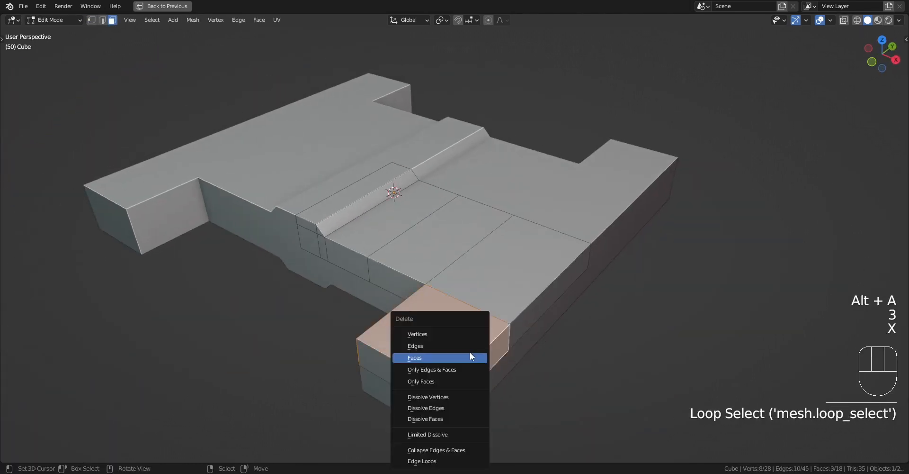
click(469, 354)
right_click(421, 390)
key(x)
click(420, 334)
Step: Delete the three flat top faces beside the raised center bar together with the outer end face
alt+shift+right_click(530, 306)
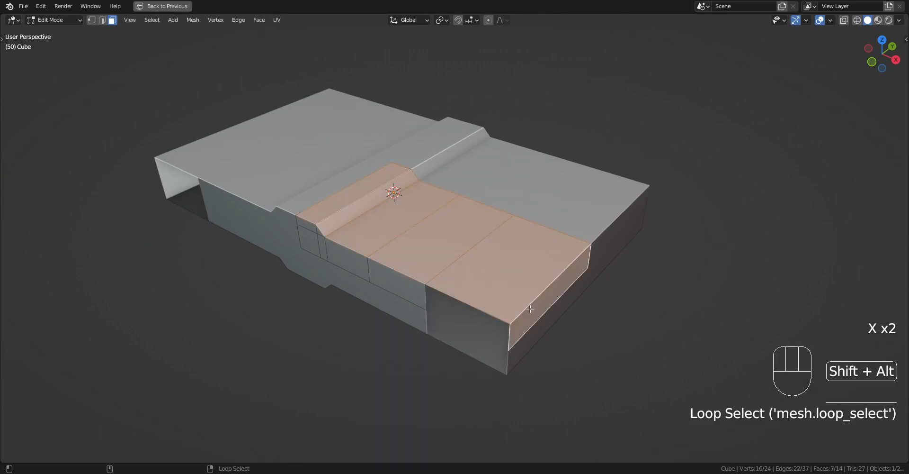
key(x)
key(alt+a)
shift+click(393, 218)
shift+click(441, 237)
shift+click(509, 268)
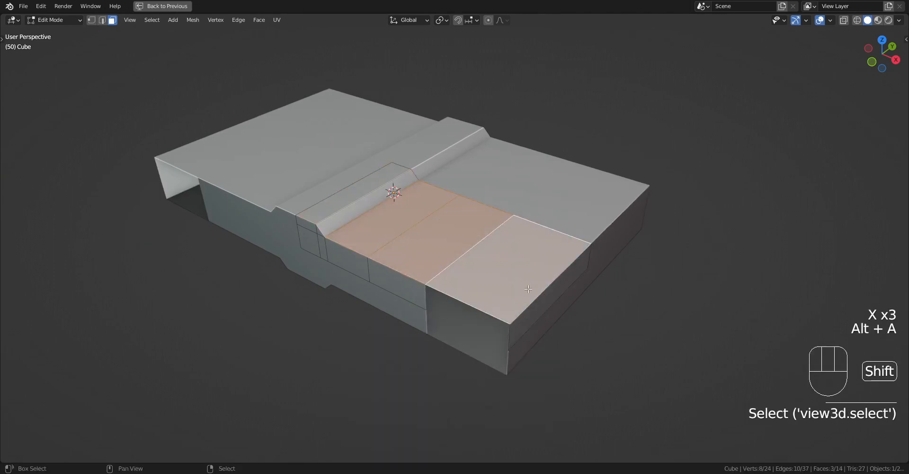
shift+click(548, 298)
key(x)
click(405, 300)
Step: Delete the two front faces that extend out from the center bar
click(404, 300)
shift+click(348, 277)
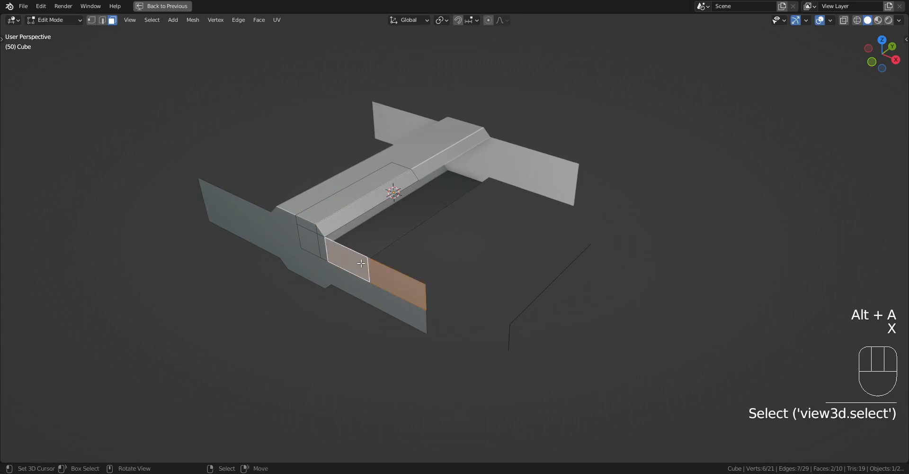
key(x)
key(x)
Step: Delete the stray vertices and edges left over beside the center bar
key(1)
drag(493, 222, 653, 406)
key(x)
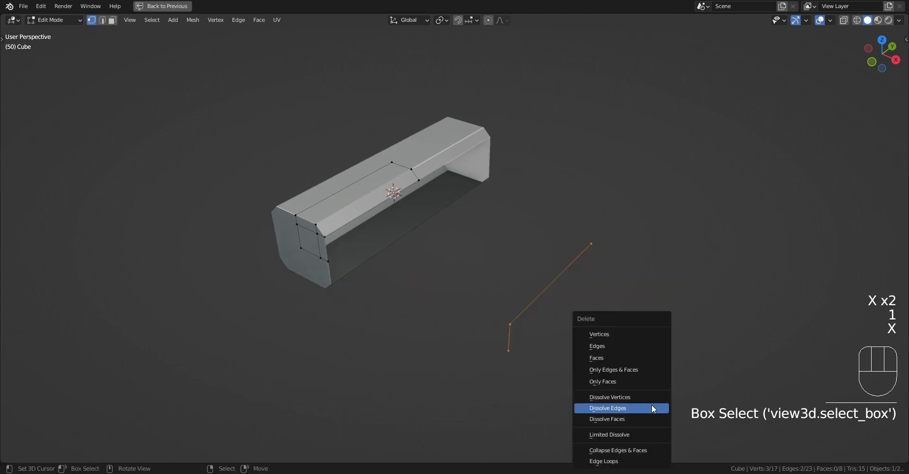
click(603, 333)
shift+middle_drag(456, 287, 526, 294)
scroll(556, 331, down, 1)
click(531, 292)
shift+click(594, 230)
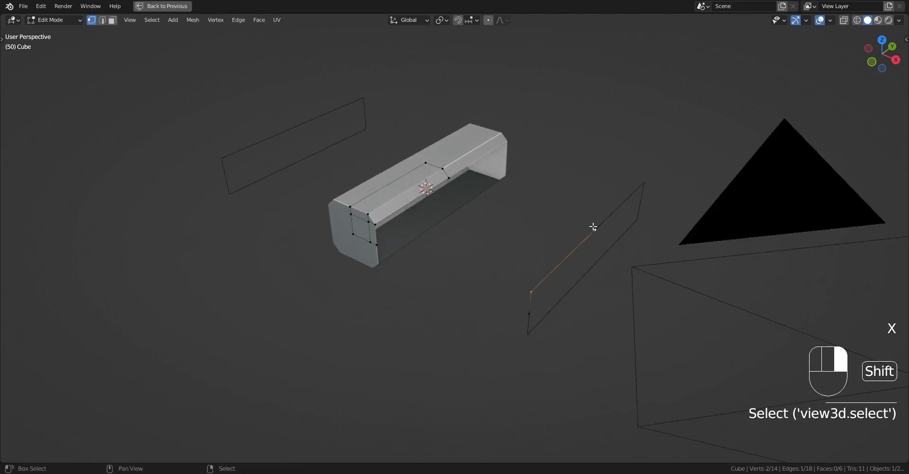
shift+right_click(523, 320)
key(x)
click(505, 312)
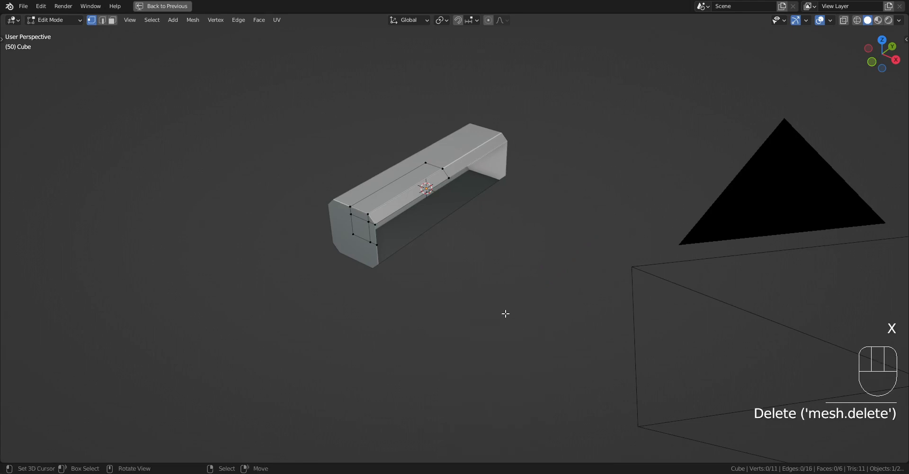
Step: Fill the open side of the center bar with a face and select the whole mesh
scroll(473, 270, up, 2)
right_click(411, 244)
key(f)
key(a)
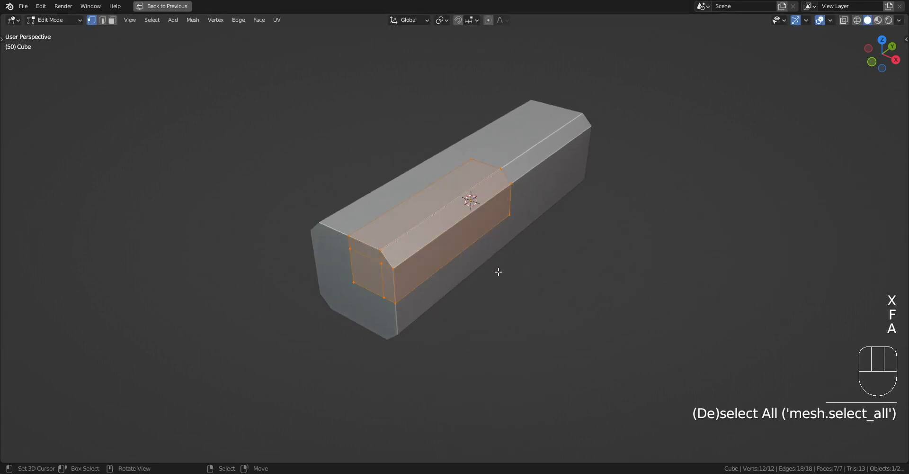
Step: Run Random Axis Extrude on the bar in Object Mode using the ship03 operator preset
key(Tab)
key(shift+q)
click(670, 182)
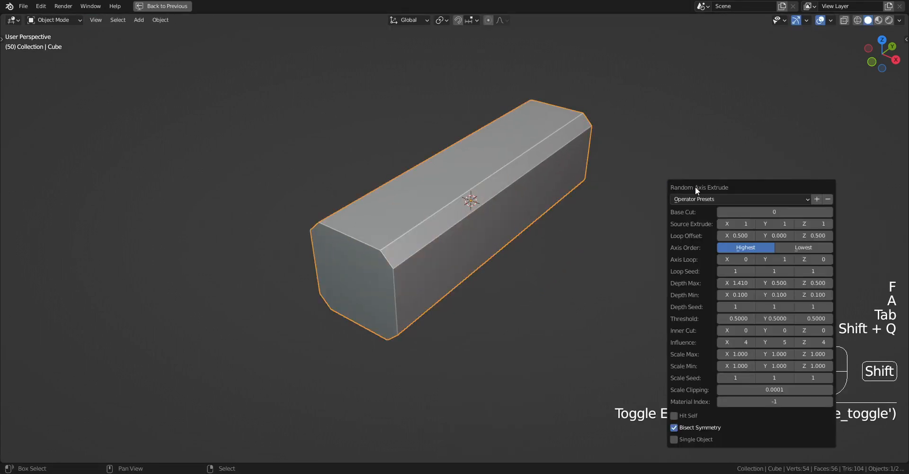
drag(696, 186, 562, 150)
click(626, 163)
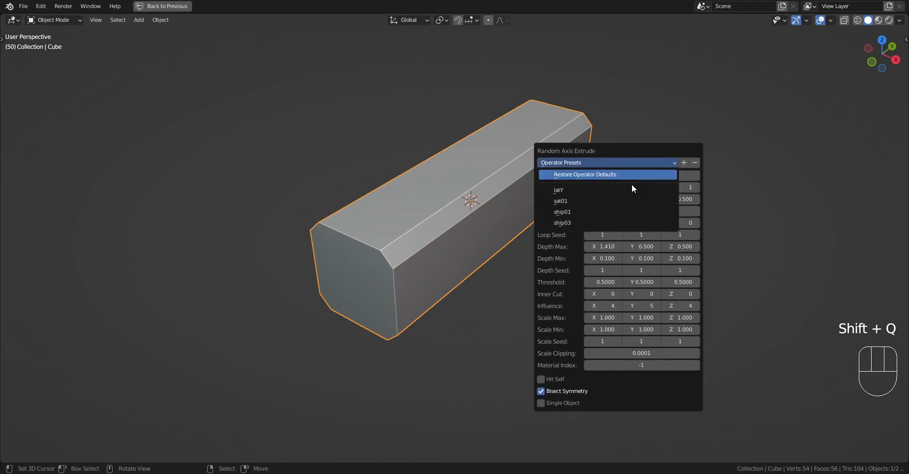
click(623, 221)
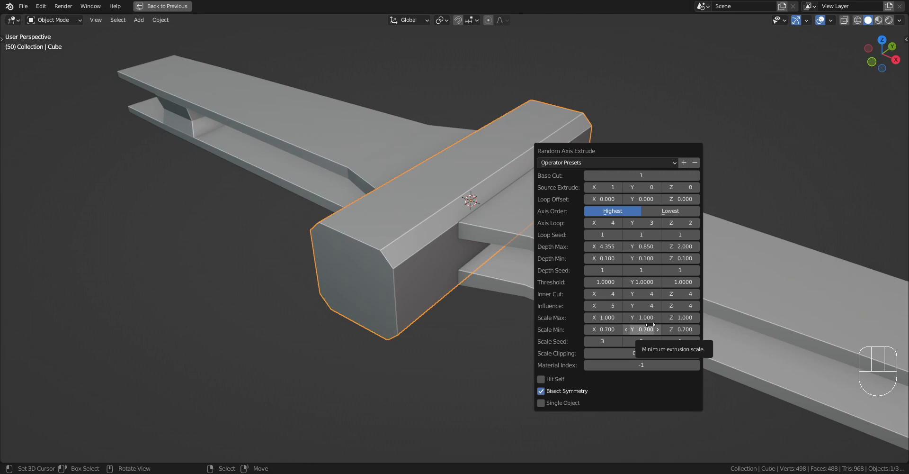
Step: Set Scale Max to 0.5 on the X, Y and Z axes
click(594, 320)
text(0.5)
key(Tab)
text(0.5)
key(Tab)
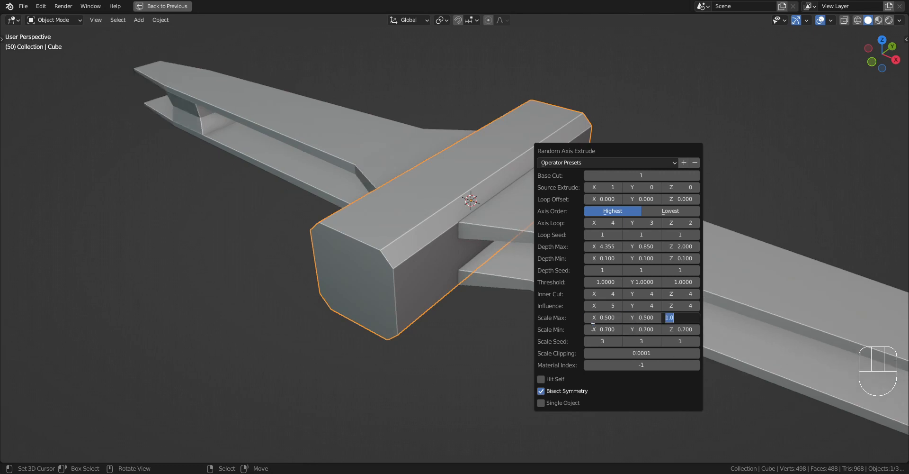
text(0.5)
key(Tab)
Step: Set Scale Min to 1 on the X, Y and Z axes
text(1)
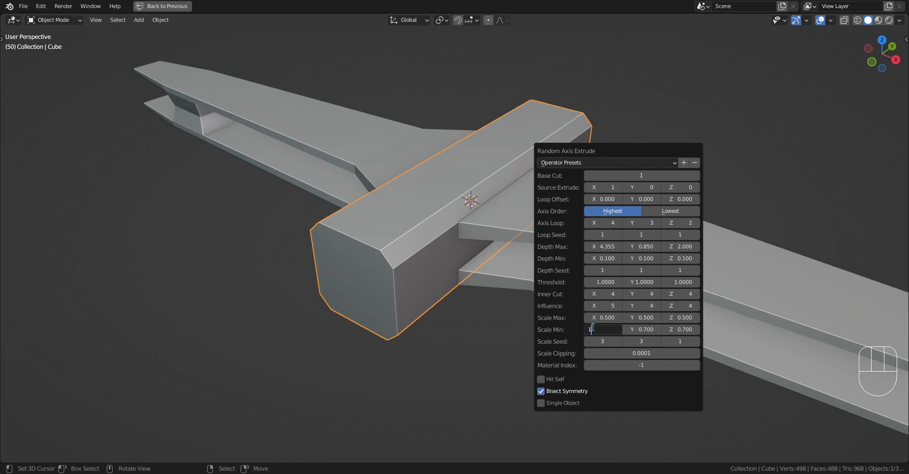
key(Tab)
text(1)
key(Tab)
text(1)
key(Tab)
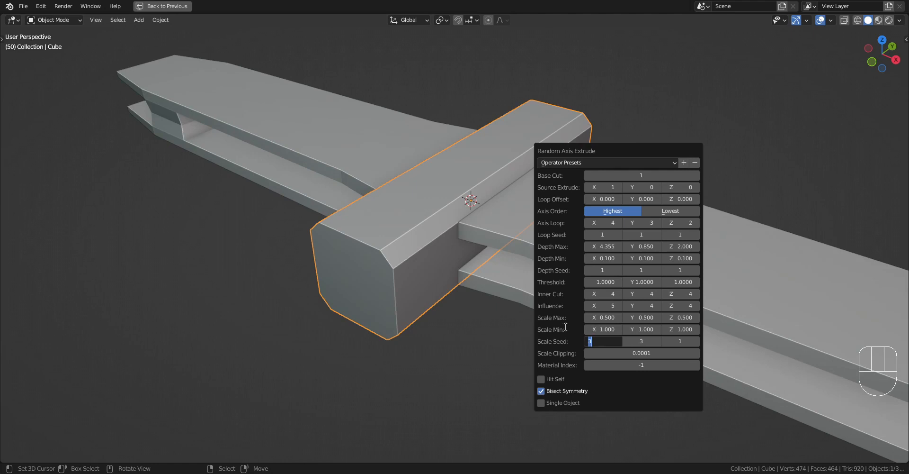
key(Return)
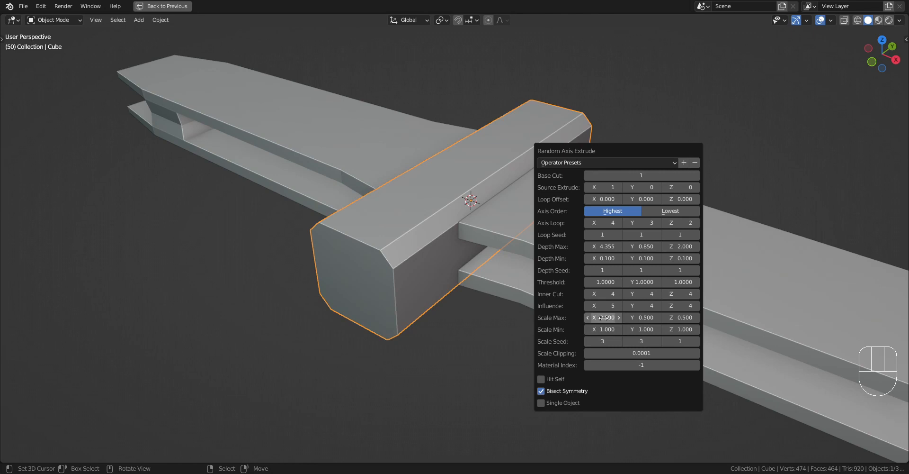
Step: Set Scale Max to 1 on the X, Y and Z axes and view the whole extruded wing shape
mouse_move(603, 318)
mouse_down()
mouse_move(616, 318)
mouse_move(603, 318)
mouse_up()
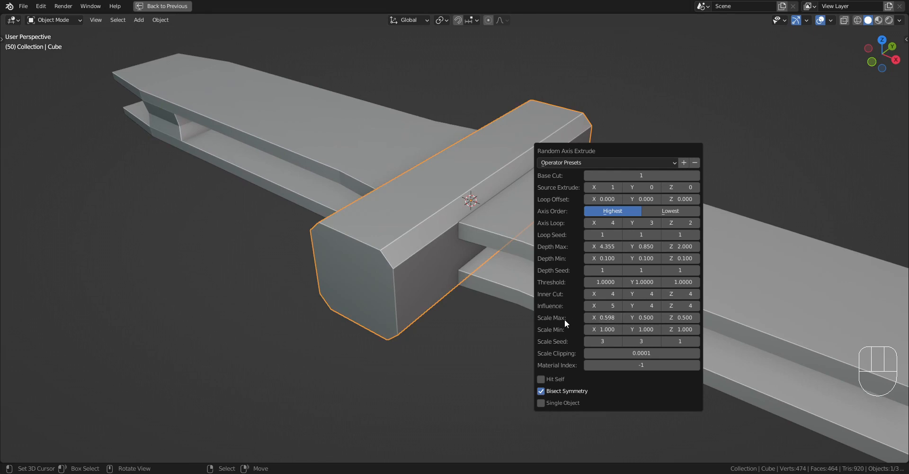
click(602, 316)
text(1)
key(Tab)
text(1)
key(Tab)
text(1)
key(Return)
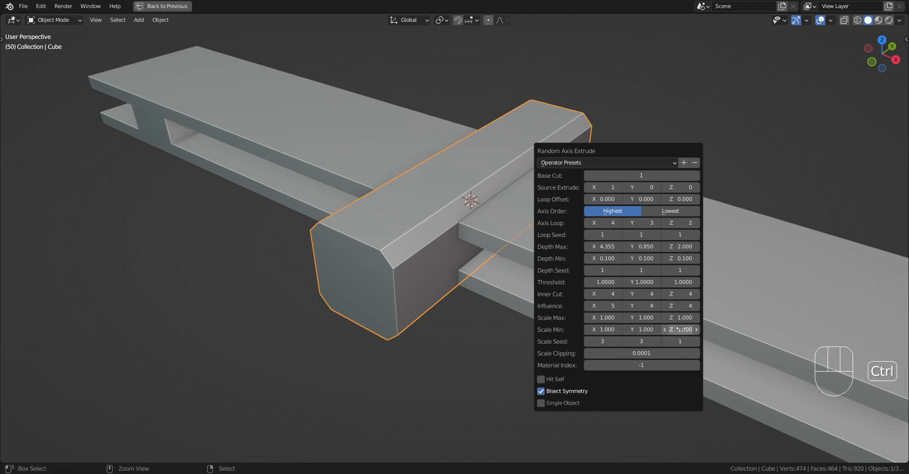
scroll(468, 304, down, 4)
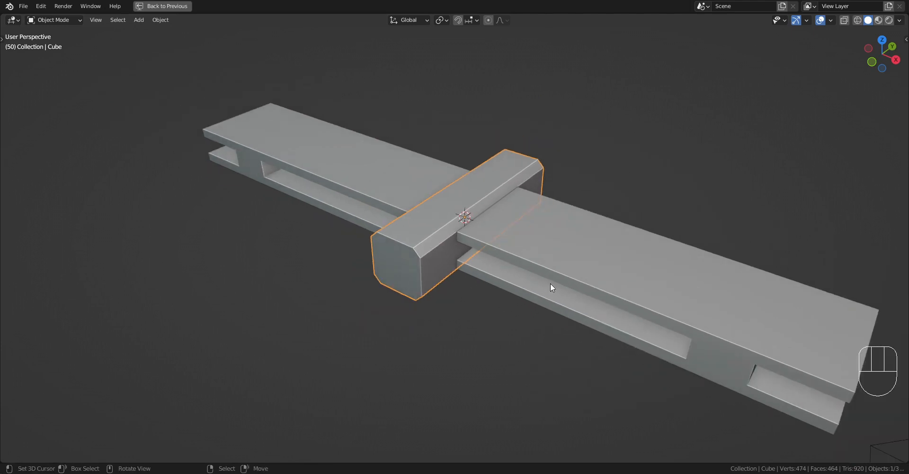
Step: Undo the existing wing extrusion and rerun Random Axis Extrude on the plain bar in Object Mode
scroll(571, 275, up, 2)
shift+middle_drag(607, 208, 532, 231)
key(shift+q)
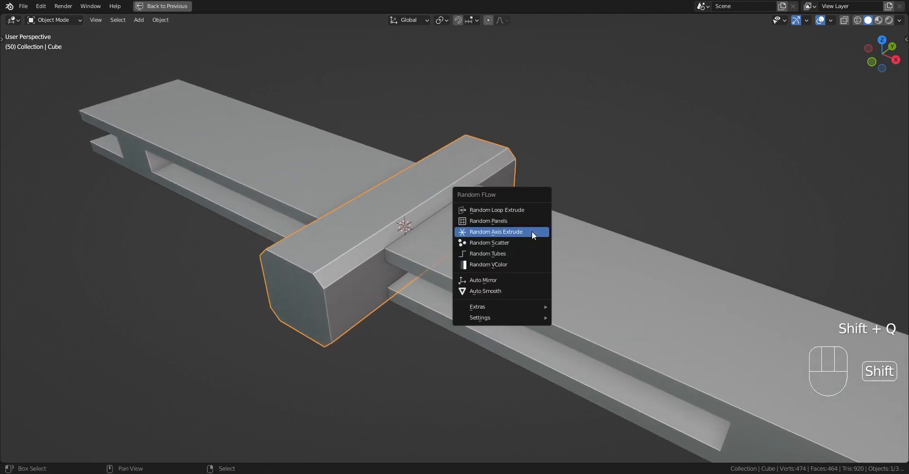
click(532, 231)
key(ctrl+z)
key(shift+q)
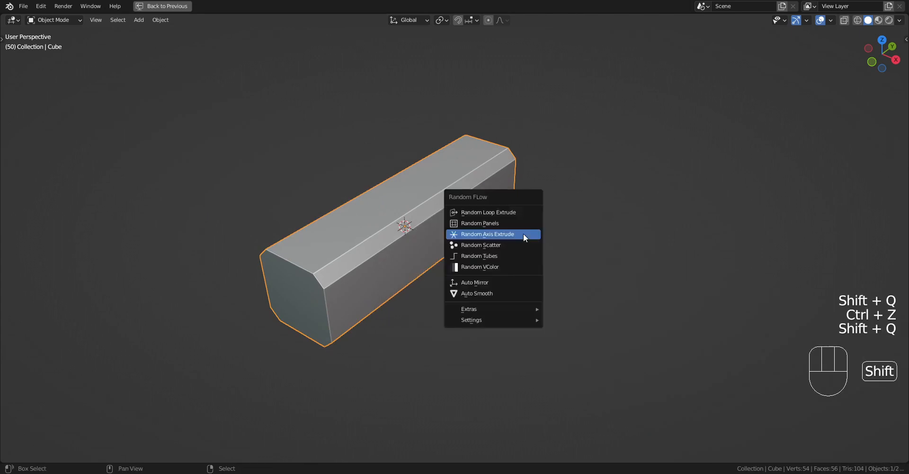
click(523, 233)
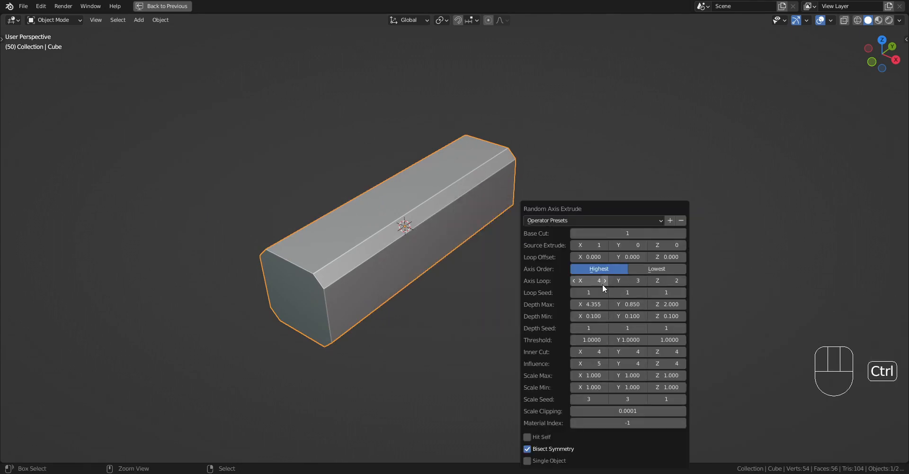
Step: Set Source Extrude X to 2 and Axis Loop to 2, 0 and 0 on X, Y and Z
ctrl+scroll(600, 281, up, 1)
ctrl+scroll(600, 280, down, 3)
ctrl+scroll(630, 281, down, 3)
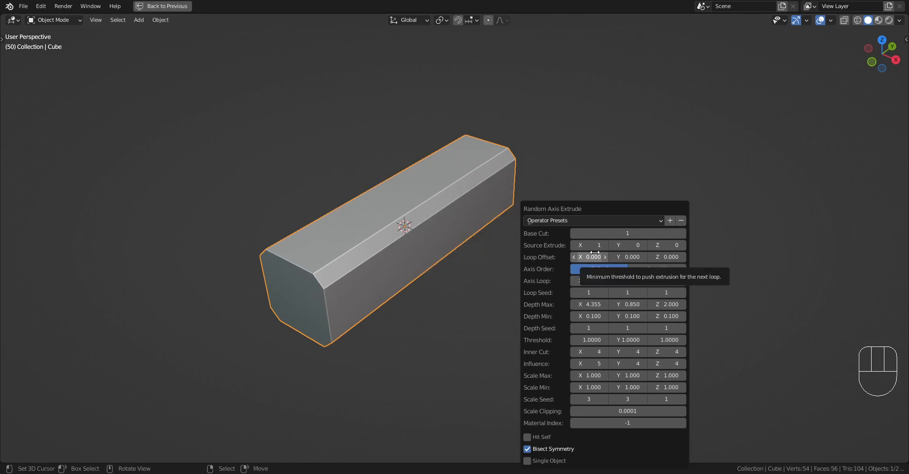
ctrl+scroll(592, 244, up, 1)
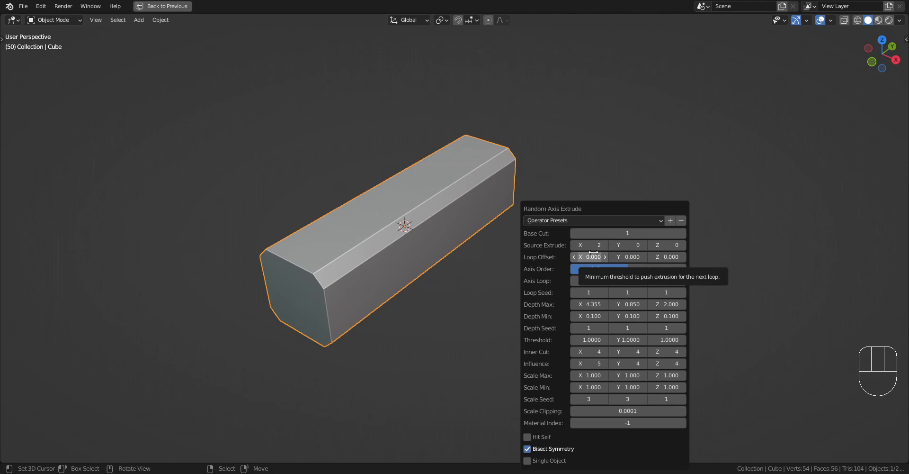
ctrl+scroll(594, 276, up, 2)
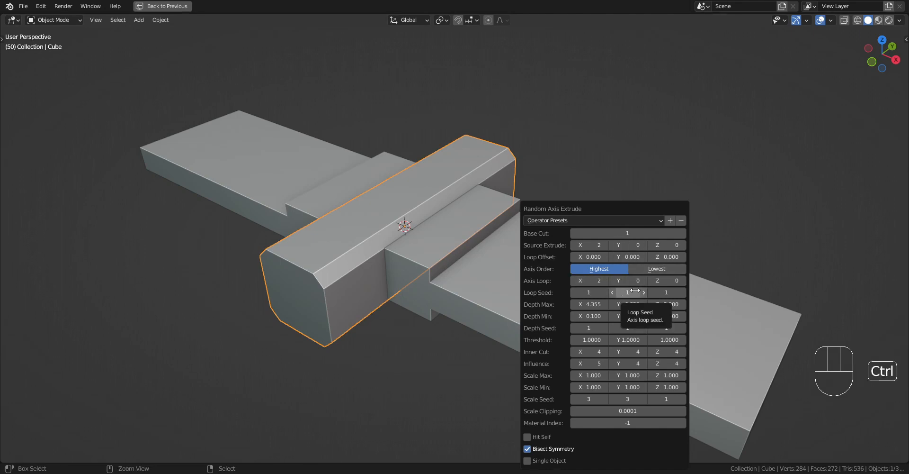
Step: Set Axis Loop Y to 1 and step through the Y Loop Seed variations up to 51
ctrl+scroll(628, 284, up, 1)
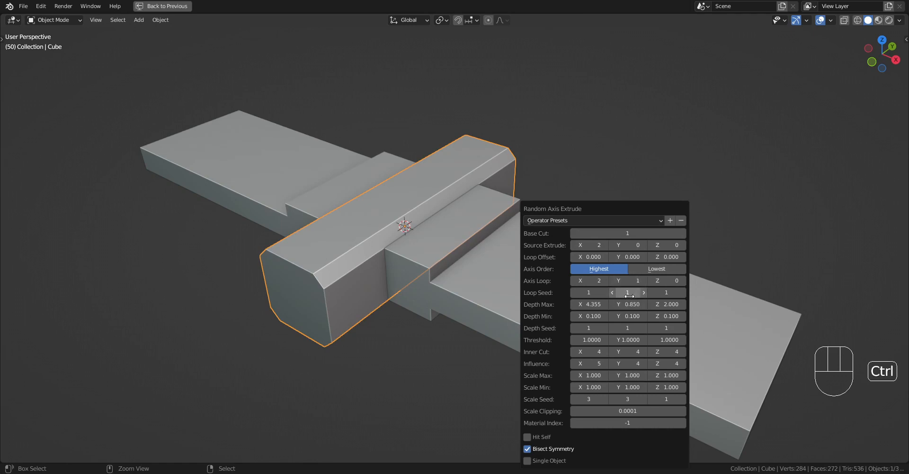
ctrl+scroll(630, 296, up, 2)
ctrl+scroll(630, 295, up, 9)
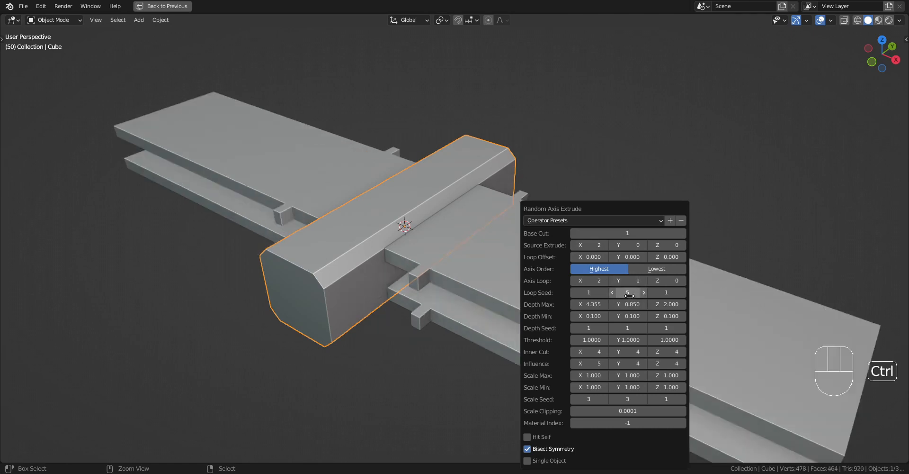
middle_drag(401, 289, 392, 266)
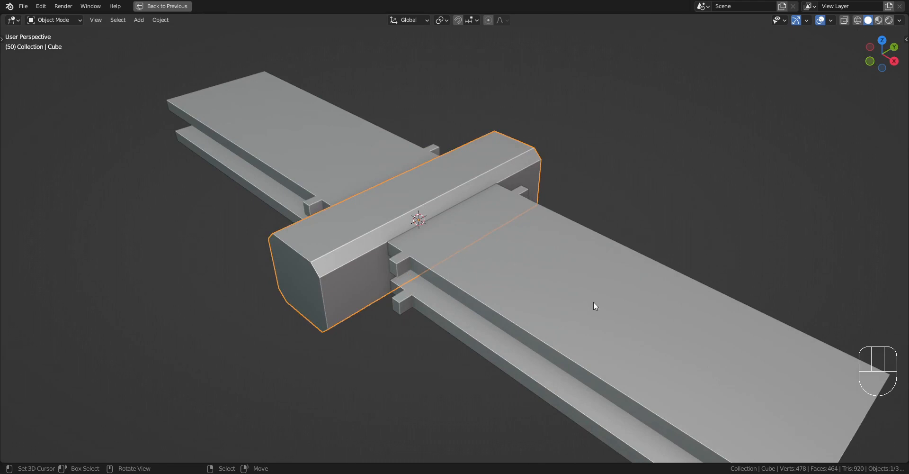
key(F9)
ctrl+scroll(734, 291, up, 10)
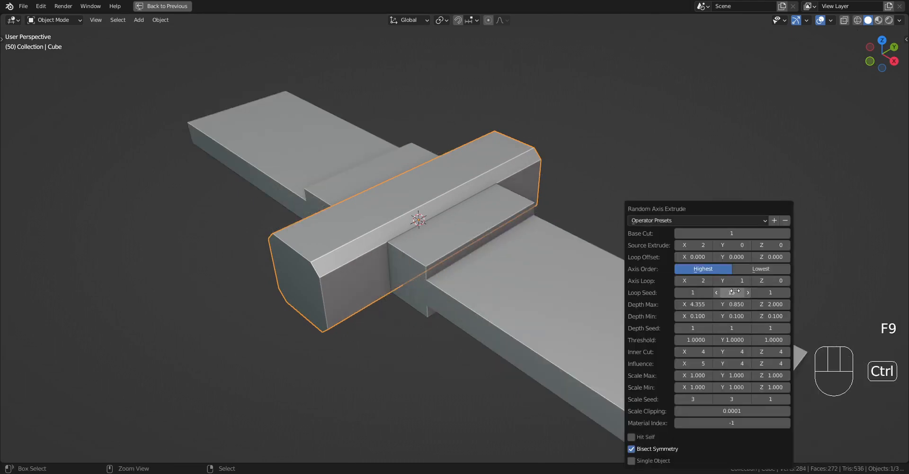
ctrl+scroll(735, 291, up, 15)
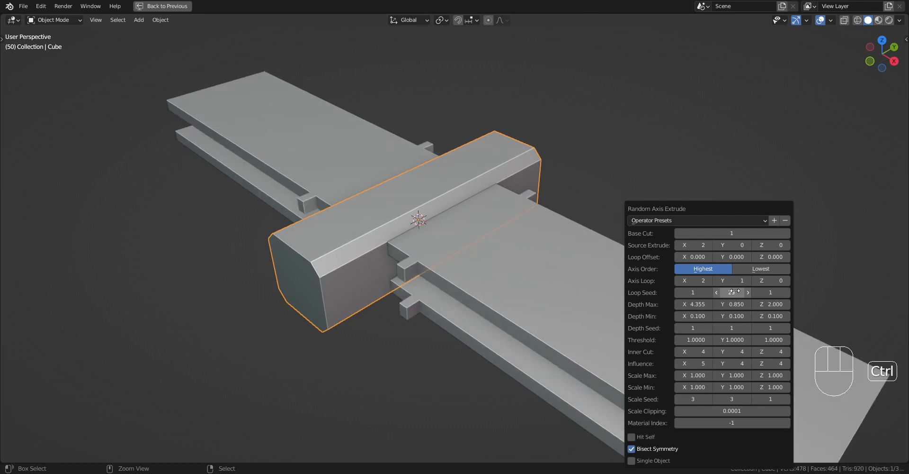
ctrl+scroll(734, 291, up, 8)
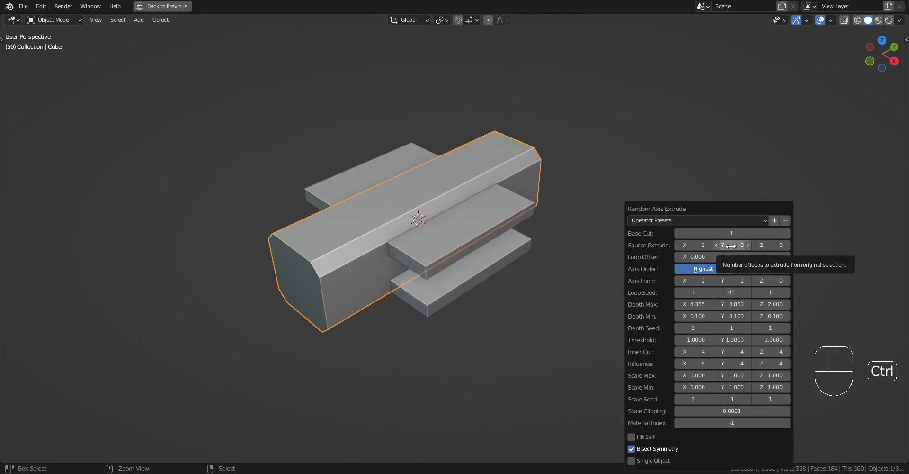
ctrl+scroll(731, 293, up, 6)
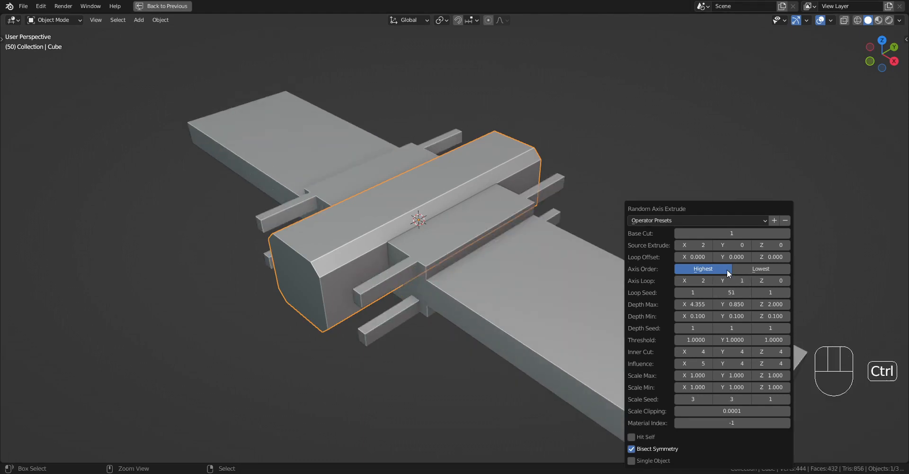
Step: Set Source Extrude Y to 1 and Axis Loop Y to 2
ctrl+scroll(736, 246, up, 1)
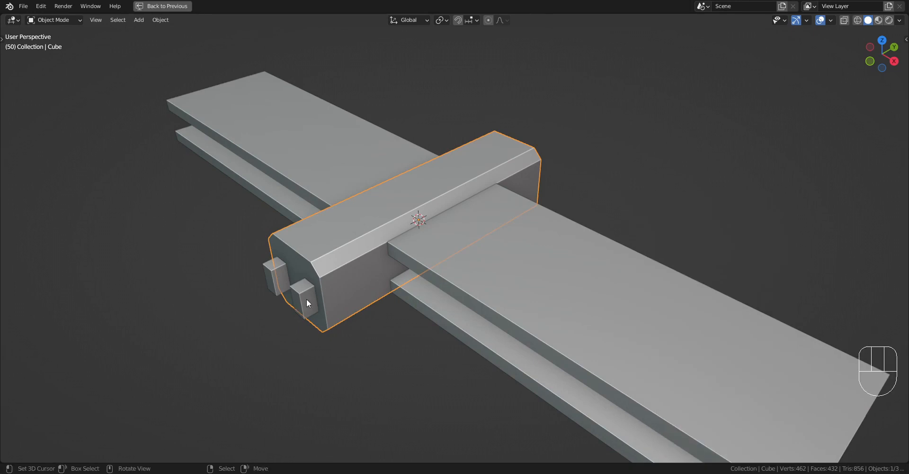
key(F9)
drag(367, 219, 657, 146)
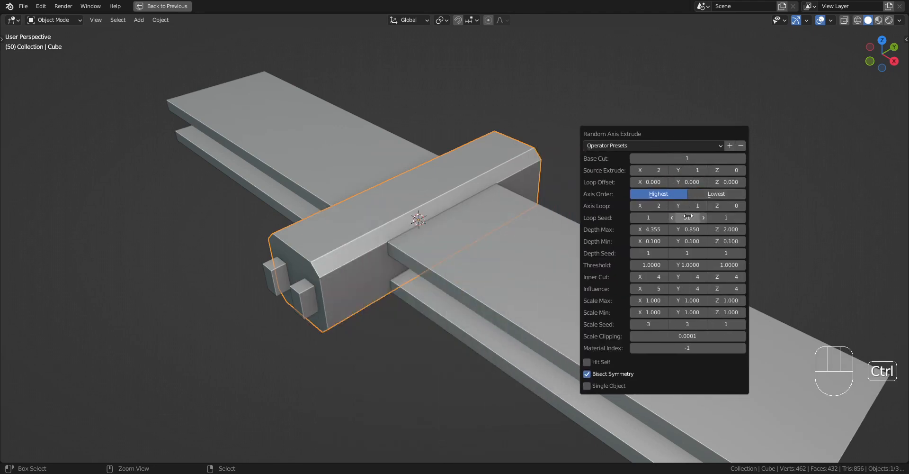
ctrl+scroll(685, 205, up, 1)
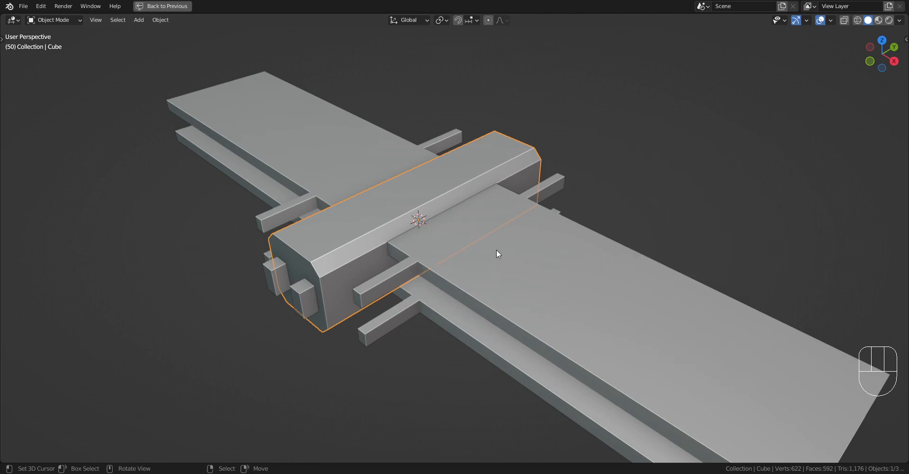
Step: Step the Y Loop Seed through further variations up to 59
key(F9)
ctrl+scroll(606, 290, up, 1)
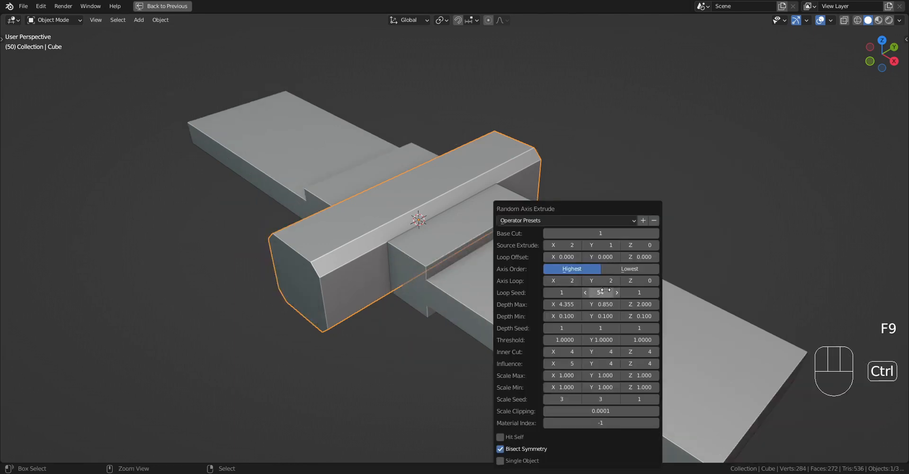
ctrl+scroll(606, 290, up, 5)
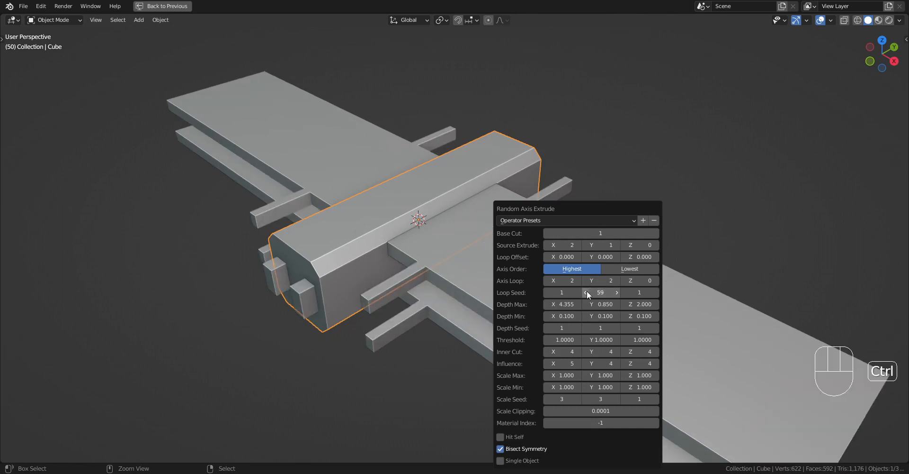
Step: Set Axis Loop X and Source Extrude X to 4, and vary the X Loop Seed, ending at 8
ctrl+scroll(571, 280, up, 1)
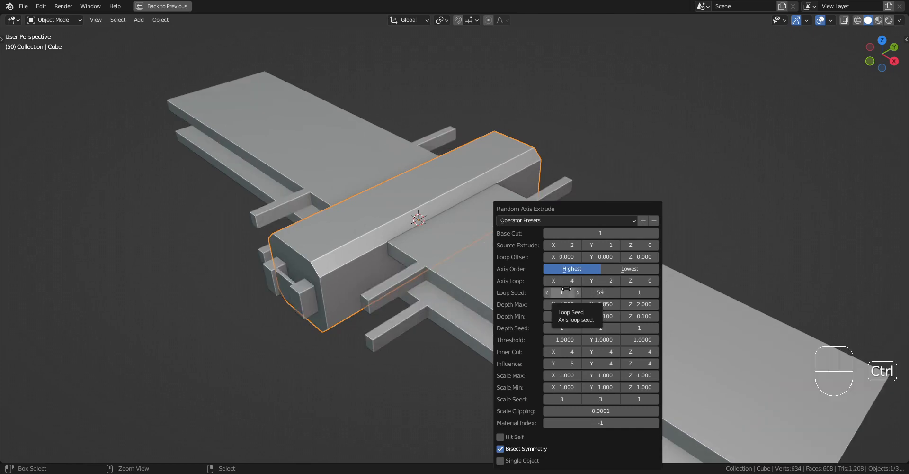
ctrl+scroll(567, 280, up, 1)
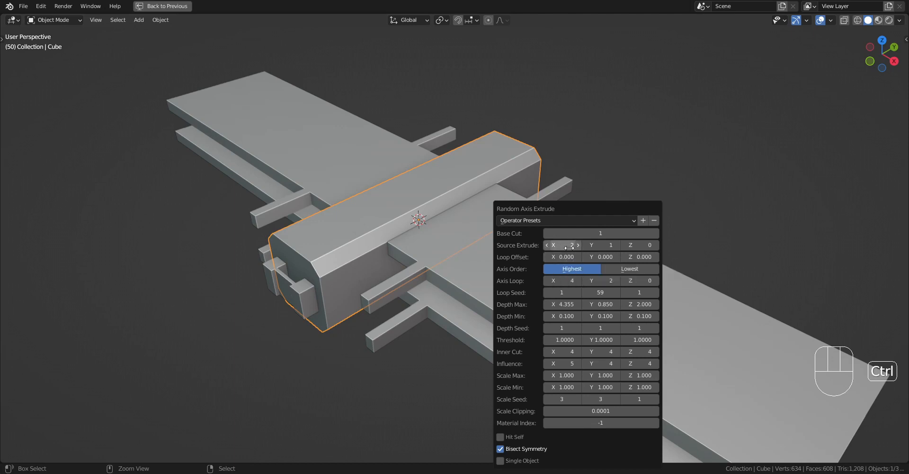
ctrl+scroll(568, 245, up, 2)
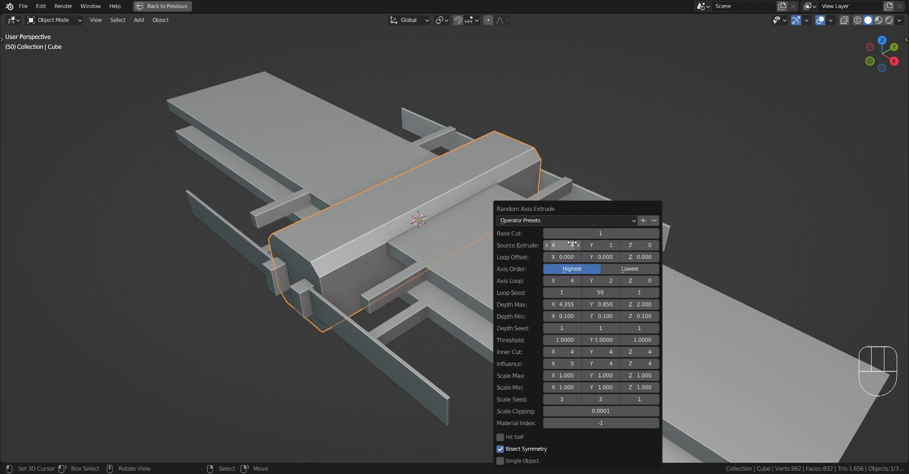
ctrl+scroll(571, 292, up, 10)
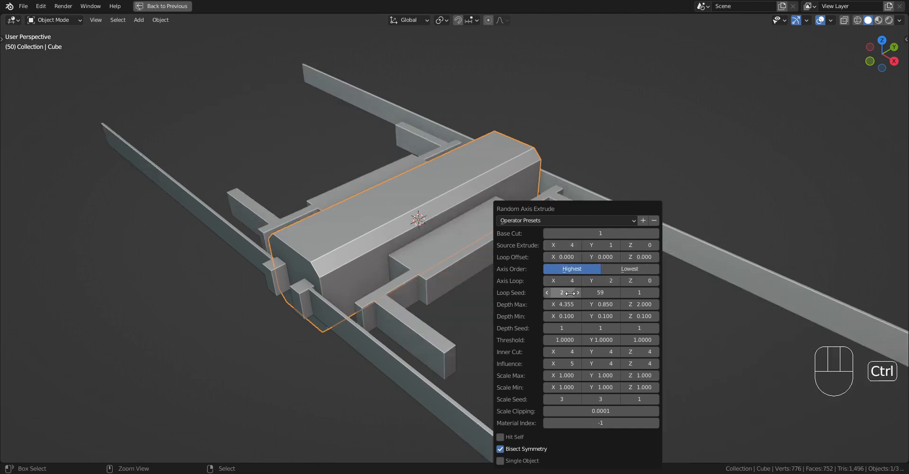
ctrl+scroll(570, 293, down, 3)
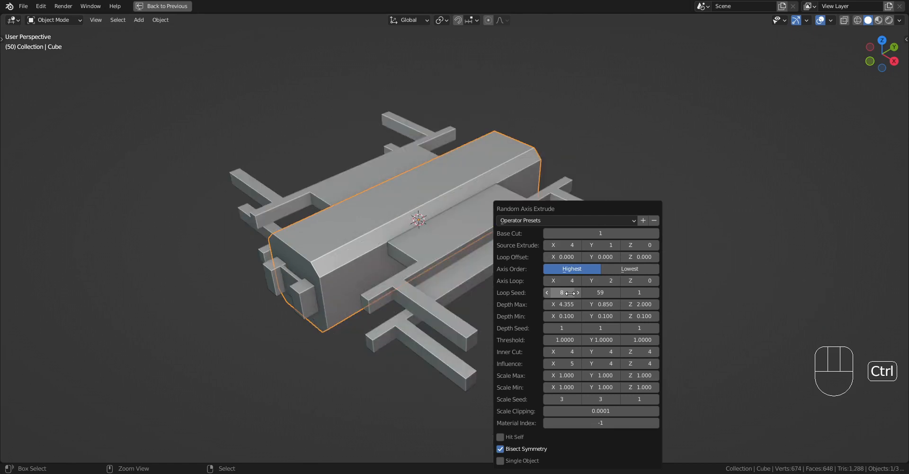
Step: Undo the seeded extrusion and run Random Axis Extrude again on the bar seen from a closer angled view
key(ctrl+z)
middle_drag(524, 249, 530, 209)
key(shift+q)
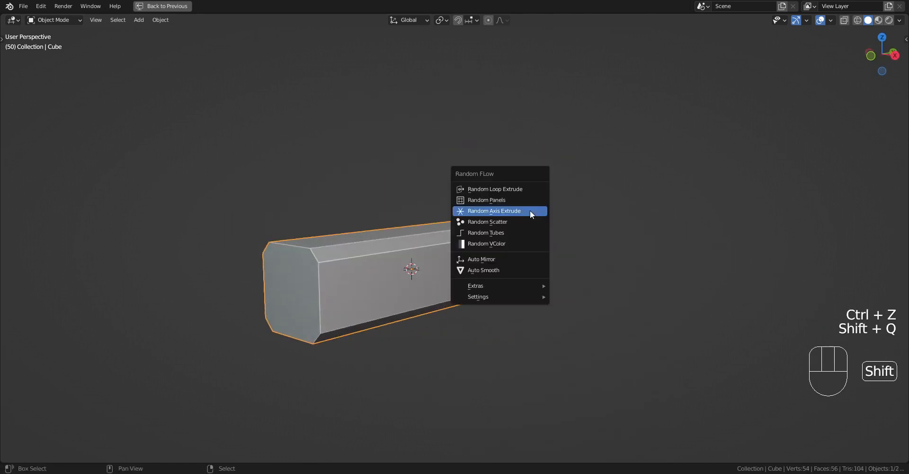
middle_drag(403, 244, 404, 276)
shift+middle_drag(550, 228, 580, 228)
scroll(575, 219, up, 2)
key(shift+q)
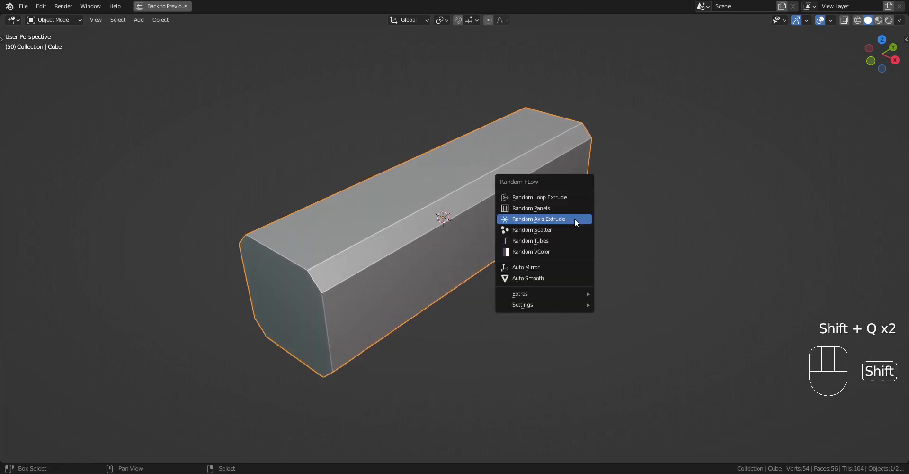
click(574, 218)
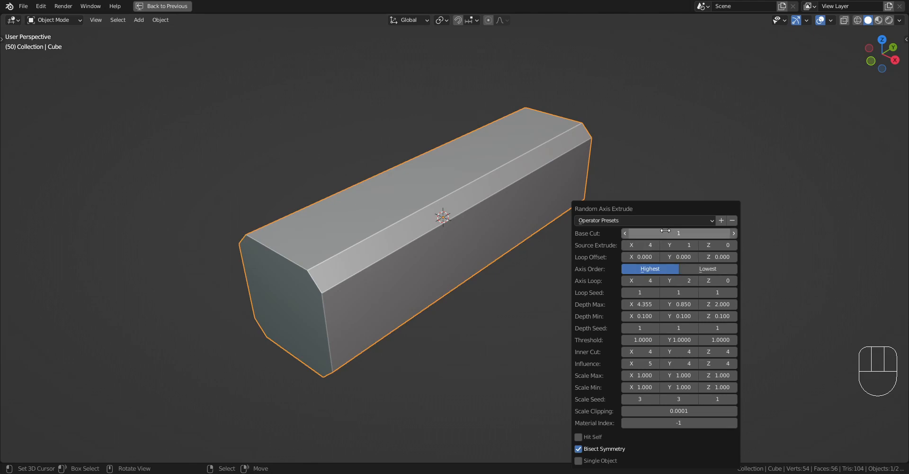
Step: Try several Base Cut values on the extrusion and set Base Cut to 12
ctrl+scroll(666, 230, up, 11)
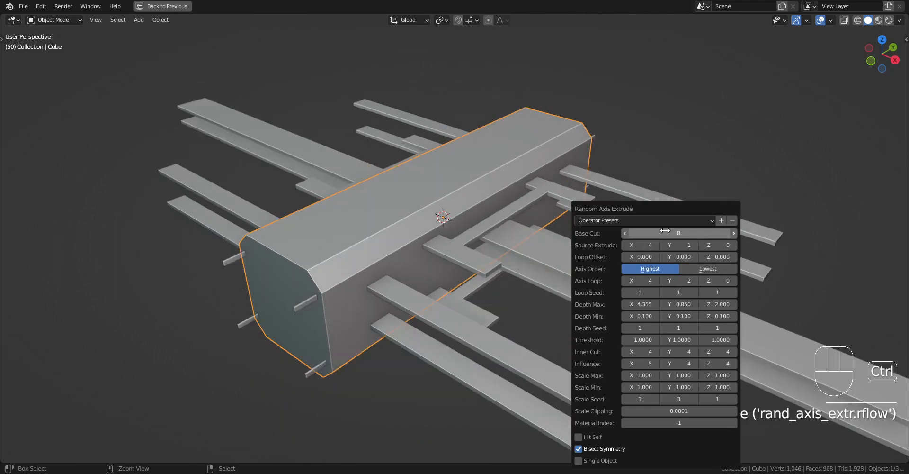
ctrl+scroll(666, 231, down, 4)
ctrl+scroll(666, 230, up, 4)
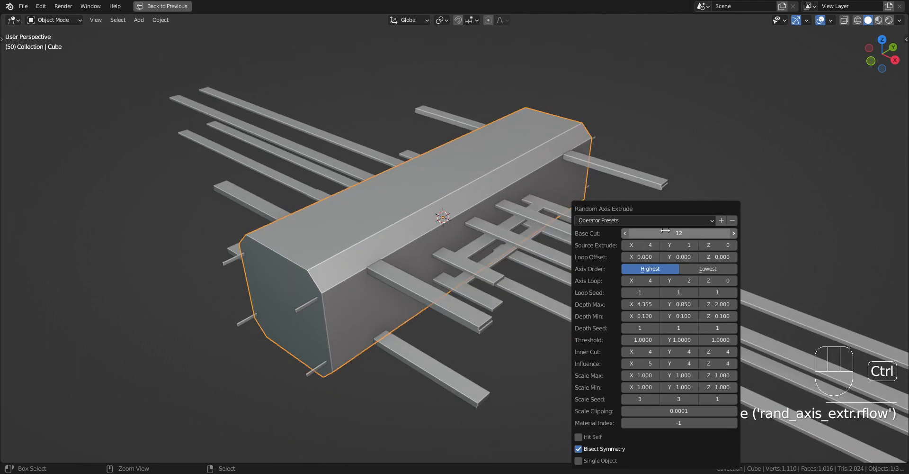
ctrl+scroll(665, 231, down, 4)
ctrl+scroll(665, 231, up, 4)
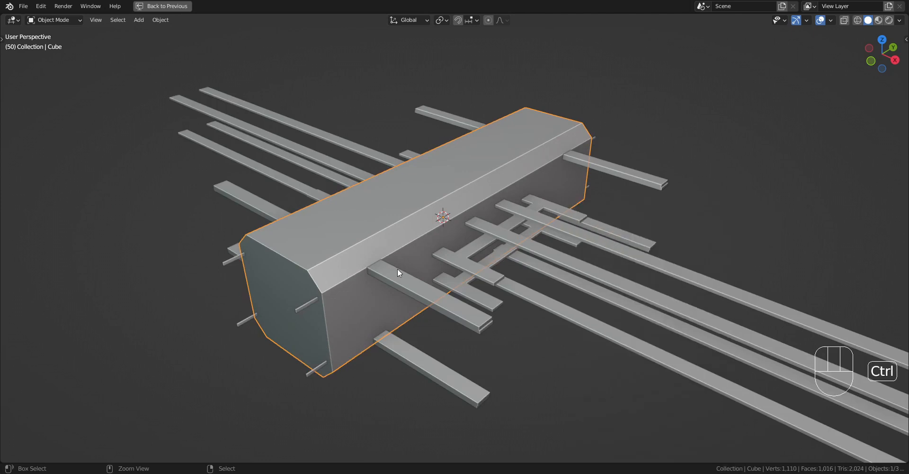
Step: Undo the 12-cut extrusion and restart Random Axis Extrude on the bar in Object Mode
key(ctrl+z)
key(Tab)
key(Tab)
key(shift+q)
click(556, 231)
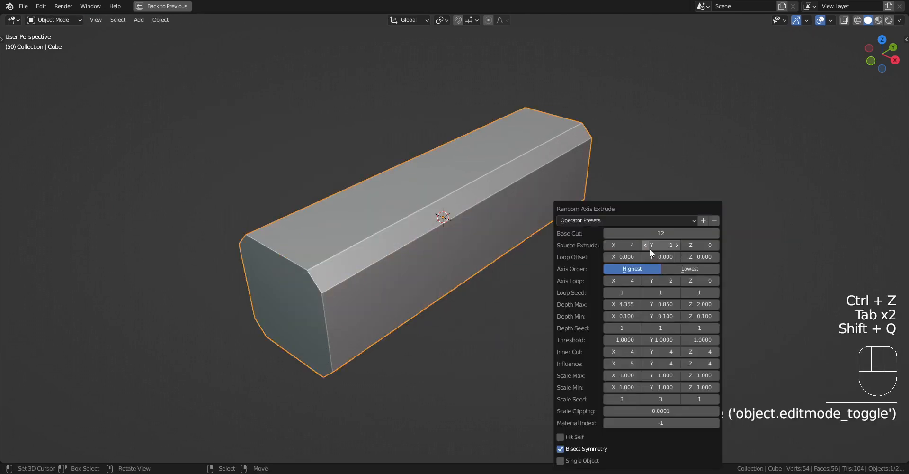
Step: Lower Base Cut to 0 to compare the uncut result, and raise it to 11
ctrl+scroll(646, 233, up, 3)
ctrl+scroll(645, 233, down, 4)
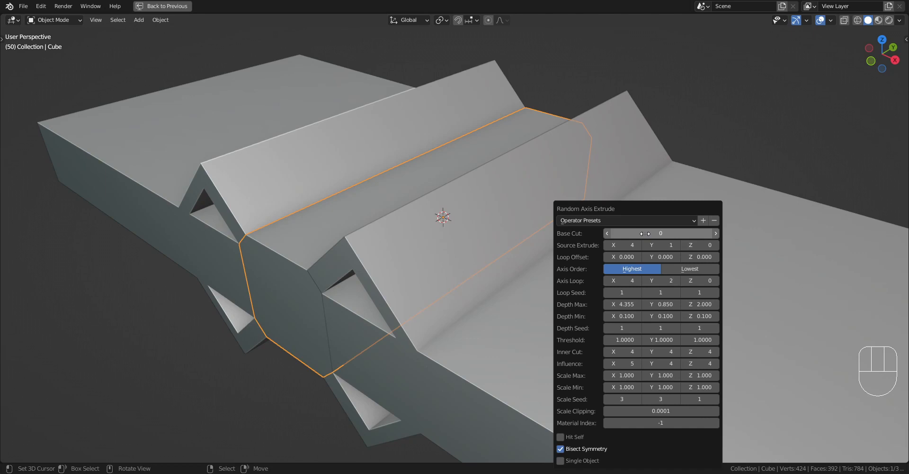
ctrl+scroll(645, 233, up, 7)
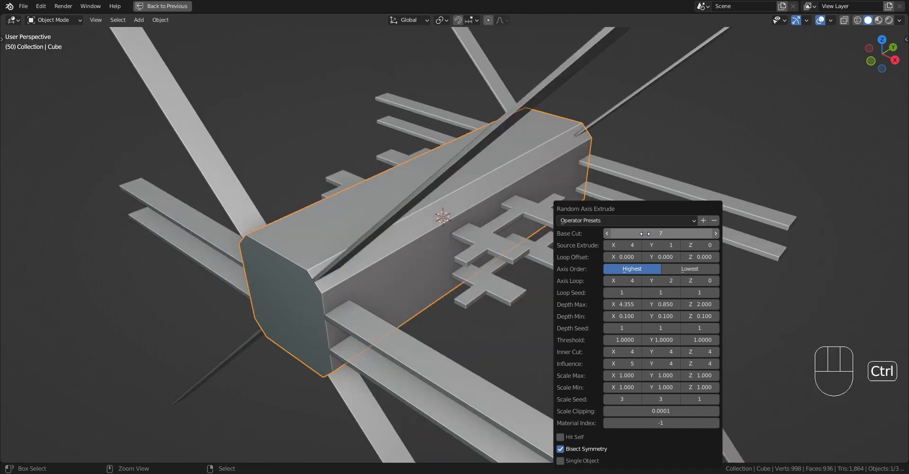
ctrl+scroll(645, 233, up, 4)
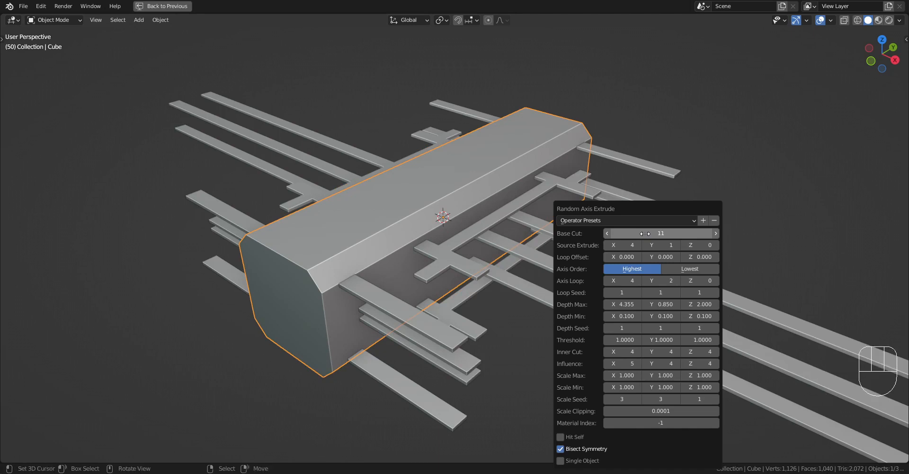
Step: Set Axis Loop X to 5 and the X Loop Seed to 2
ctrl+scroll(626, 280, up, 3)
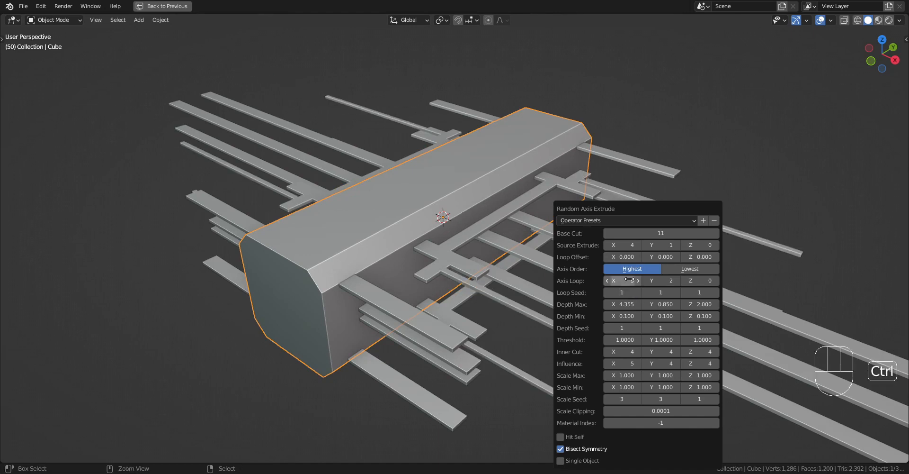
ctrl+scroll(623, 291, up, 2)
ctrl+scroll(623, 290, down, 1)
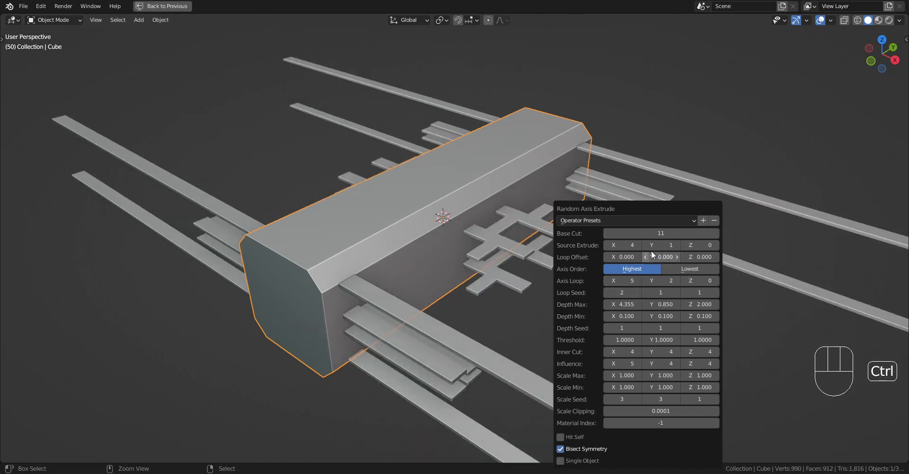
Step: Lower Base Cut to 1, set Axis Loop Y to 0, and raise the Y Loop Seed to 4
ctrl+scroll(660, 232, down, 2)
ctrl+scroll(660, 232, down, 4)
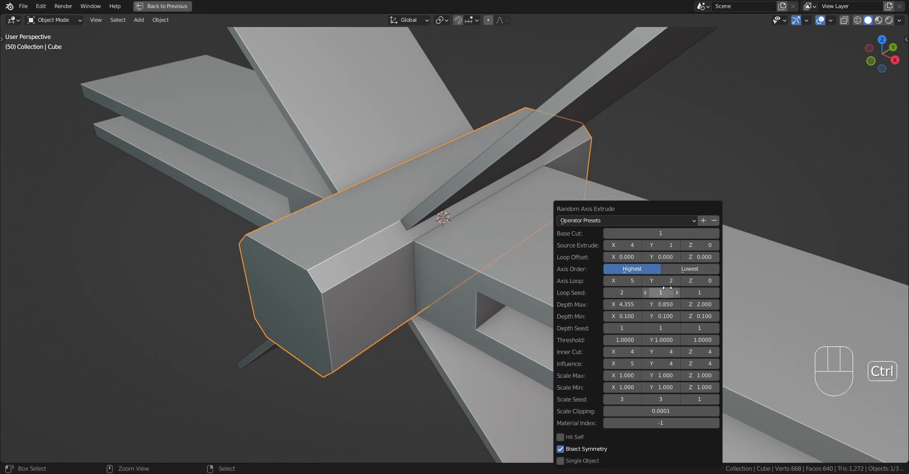
ctrl+scroll(667, 283, down, 2)
ctrl+scroll(654, 296, up, 3)
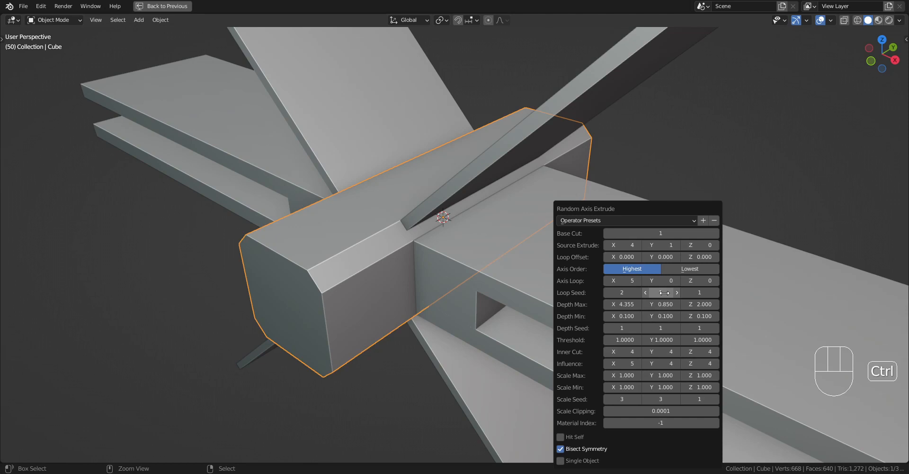
Step: Set X Threshold to 0.5, Source Extrude X to 1, Axis Loop X to 2 and Inner Cut X to 0
click(630, 340)
text(0.5)
key(Return)
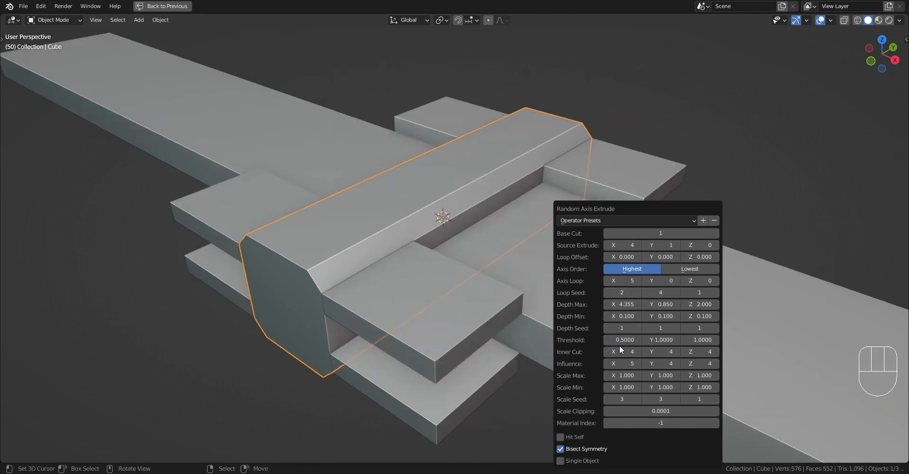
ctrl+scroll(622, 244, down, 2)
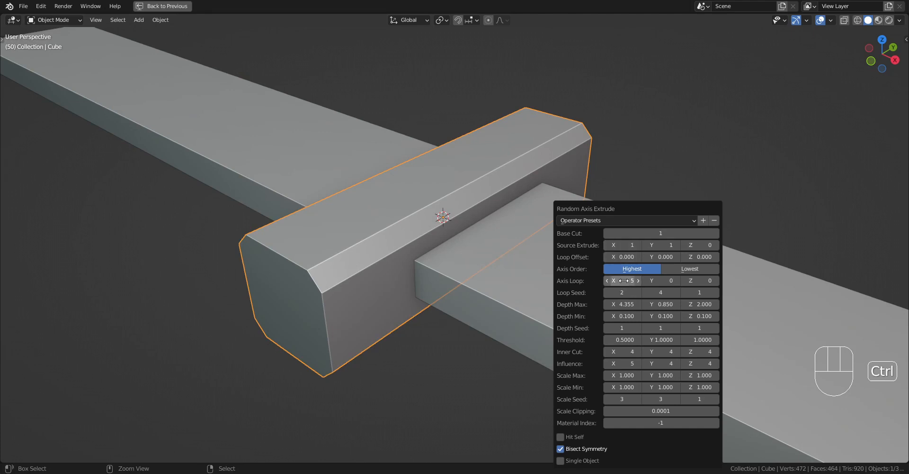
ctrl+scroll(624, 280, down, 3)
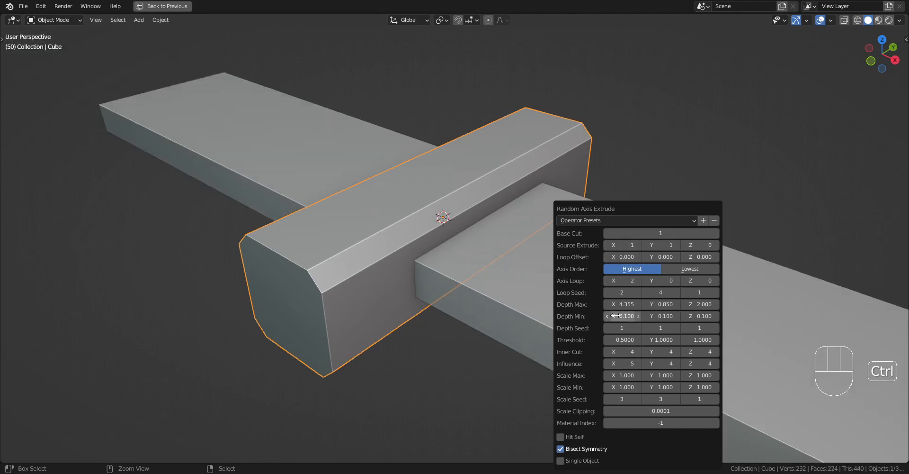
ctrl+scroll(621, 352, down, 4)
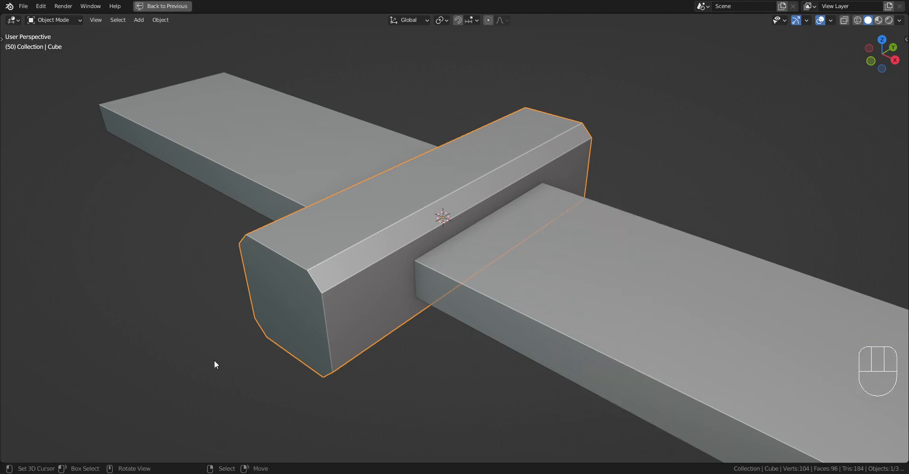
Step: Select the extruded slab and inspect its mesh in Edit Mode from a closer side view
scroll(558, 368, down, 3)
shift+middle_drag(558, 368, 515, 337)
scroll(644, 263, up, 3)
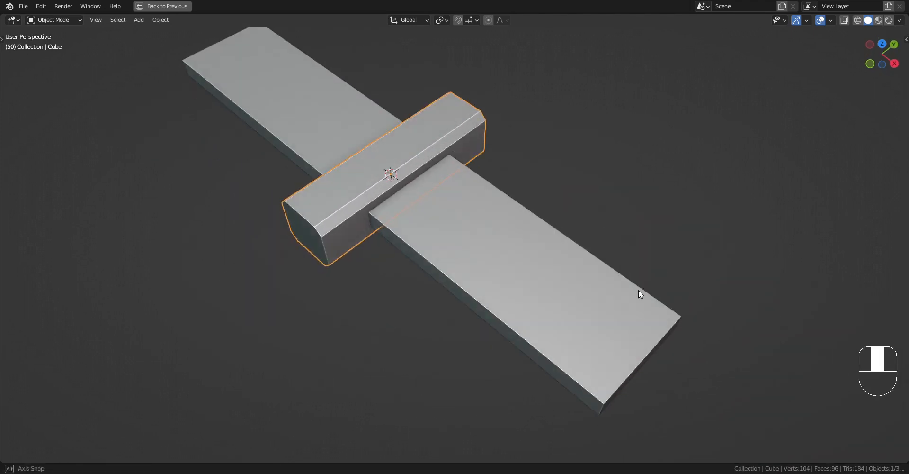
click(622, 277)
key(Tab)
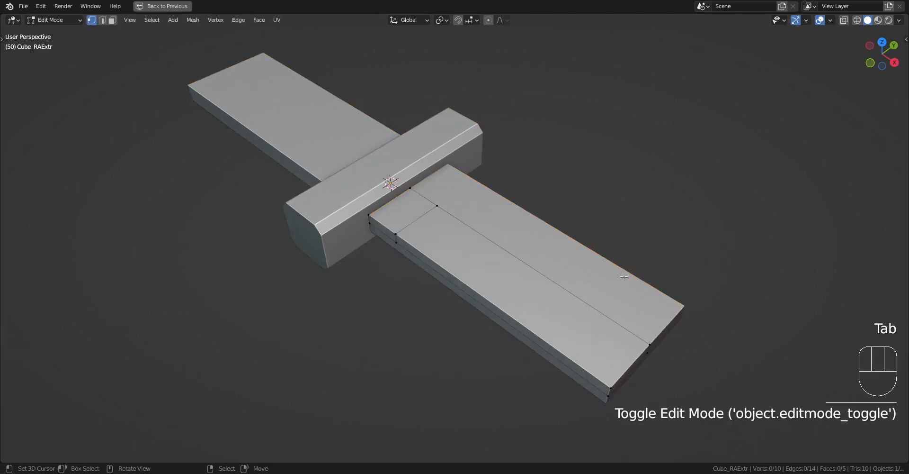
middle_drag(621, 277, 525, 268)
scroll(483, 279, up, 3)
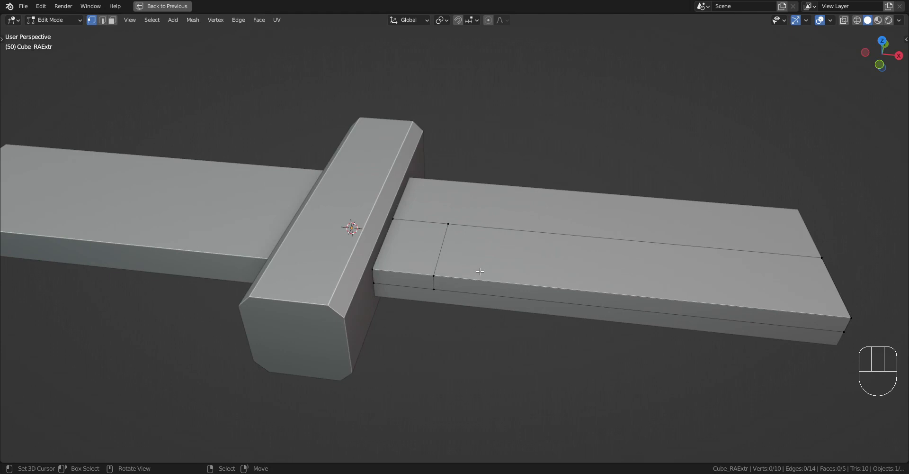
Step: Highlight the slab's face loops in face select mode to examine its sections, and return to Object Mode with the faces deselected
key(3)
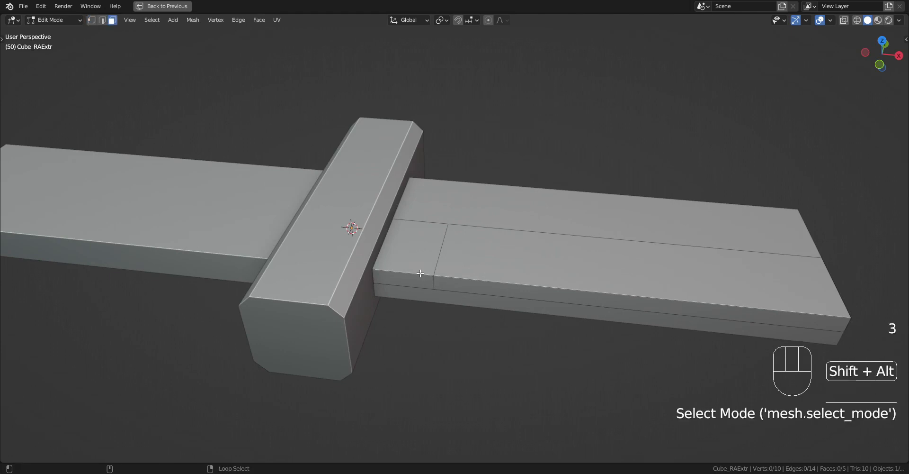
alt+shift+click(516, 284)
alt+shift+click(516, 283)
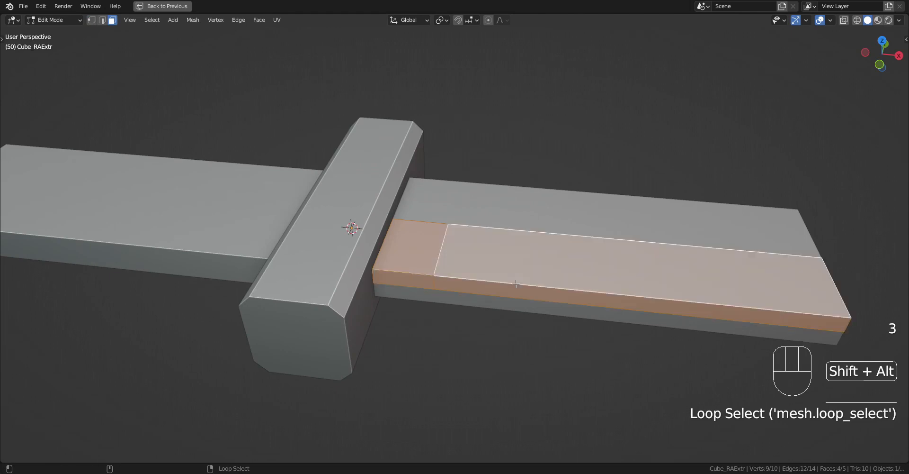
middle_drag(516, 283, 505, 286)
middle_drag(389, 309, 504, 250)
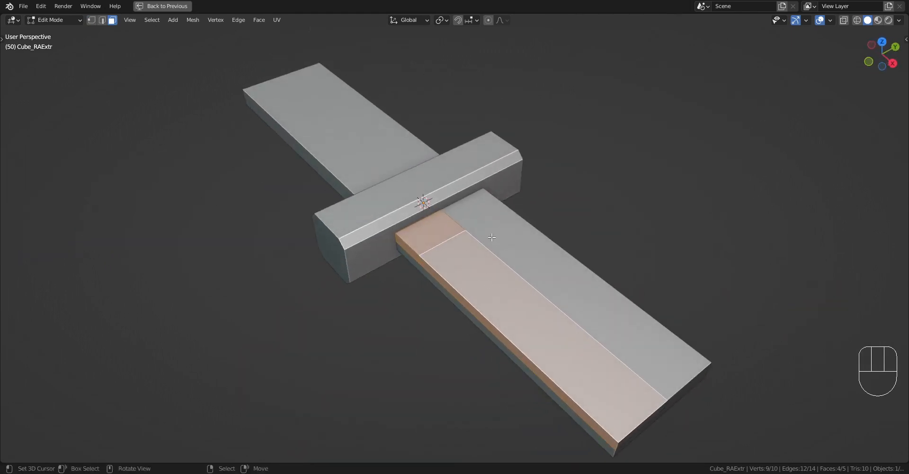
middle_drag(480, 256, 521, 271)
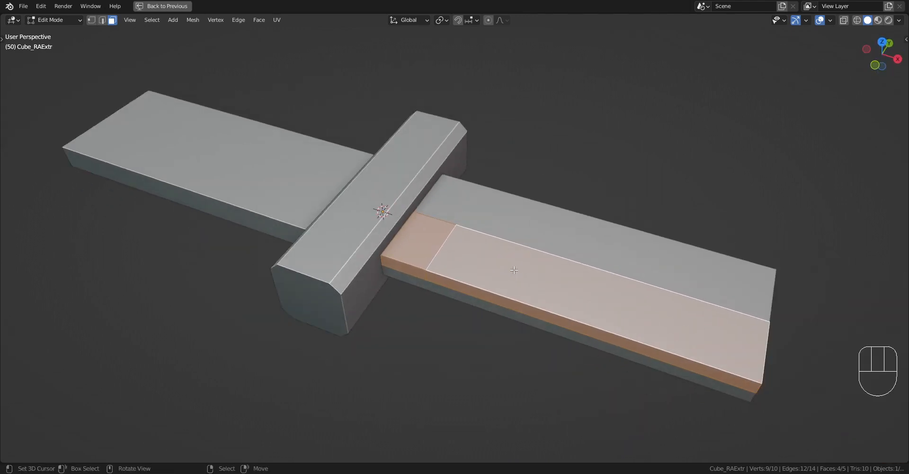
key(alt+a)
key(Tab)
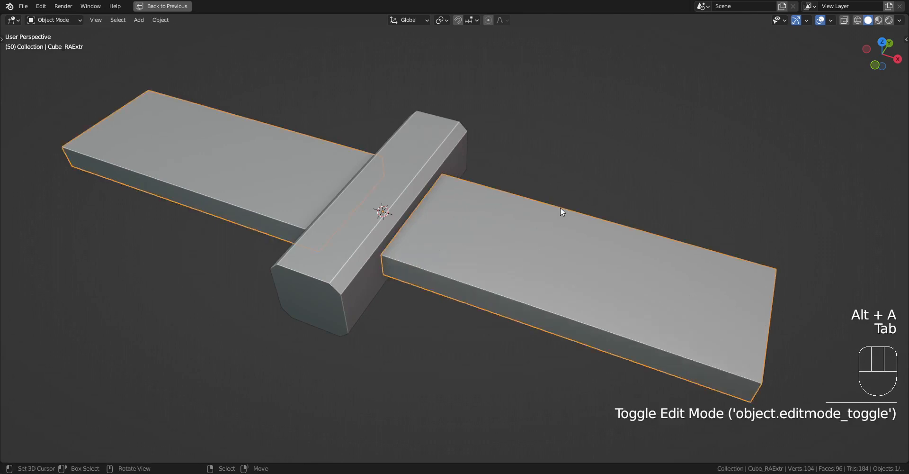
Step: Try to run Random Axis Extrude on the extruded slab with all its faces selected
key(shift+q)
key(Tab)
key(a)
key(Tab)
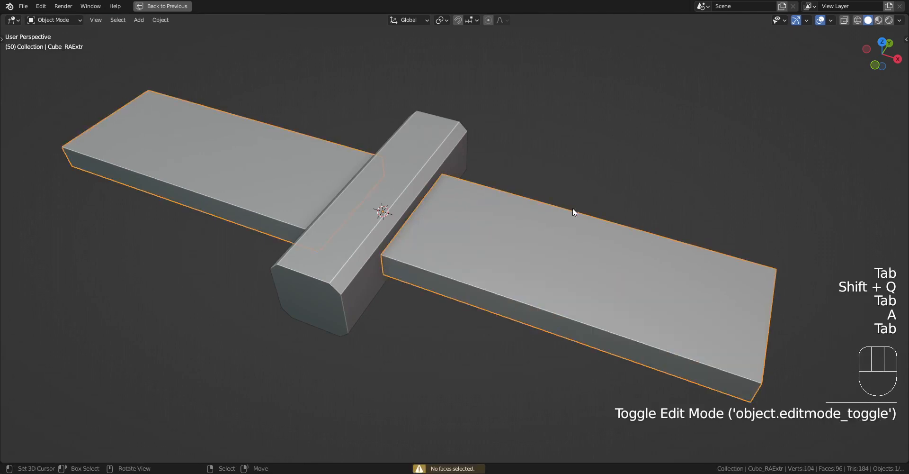
key(shift+q)
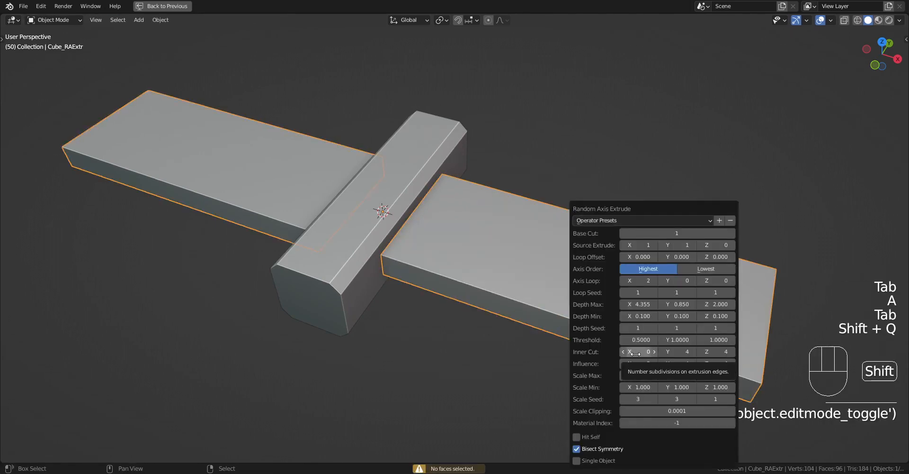
Step: Add one centred loop cut across the slab's short section beside the bar and one across its long section
key(Tab)
key(alt+a)
middle_drag(467, 246, 478, 246)
scroll(434, 263, down, 1)
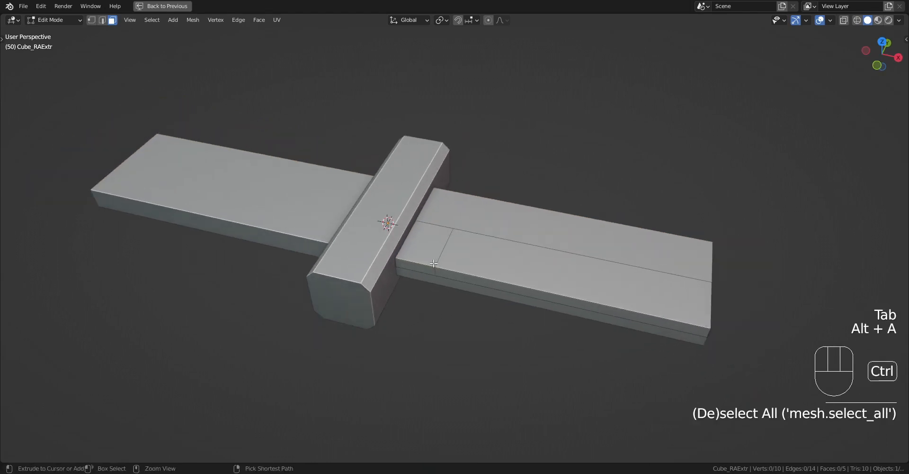
scroll(428, 271, up, 2)
key(ctrl+r)
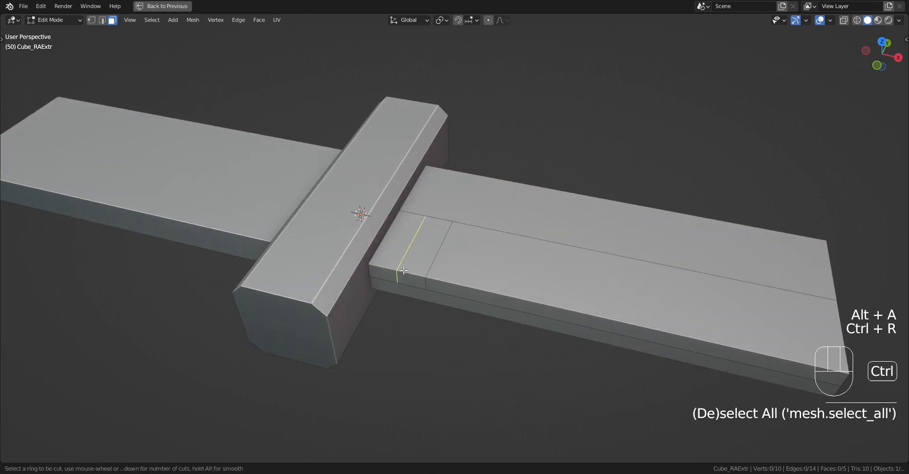
click(428, 271)
right_click(530, 291)
key(ctrl+r)
click(582, 306)
right_click(586, 307)
Step: Dissolve the added loop cuts, and try a single cut across the short section again before undoing it
key(alt+a)
alt+shift+right_click(624, 297)
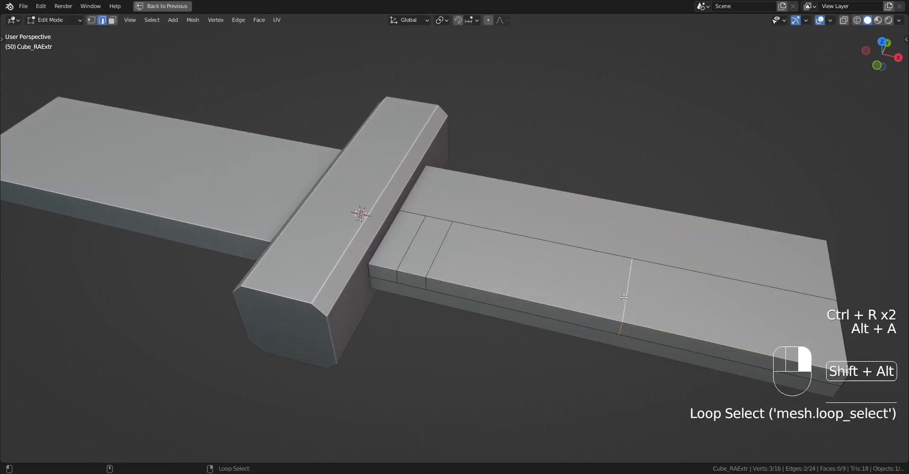
key(ctrl+x)
key(ctrl+r)
click(413, 267)
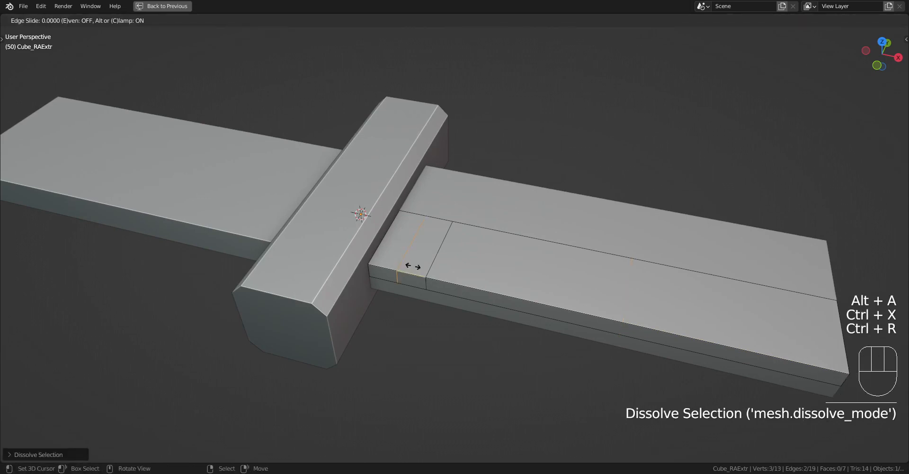
right_click(413, 266)
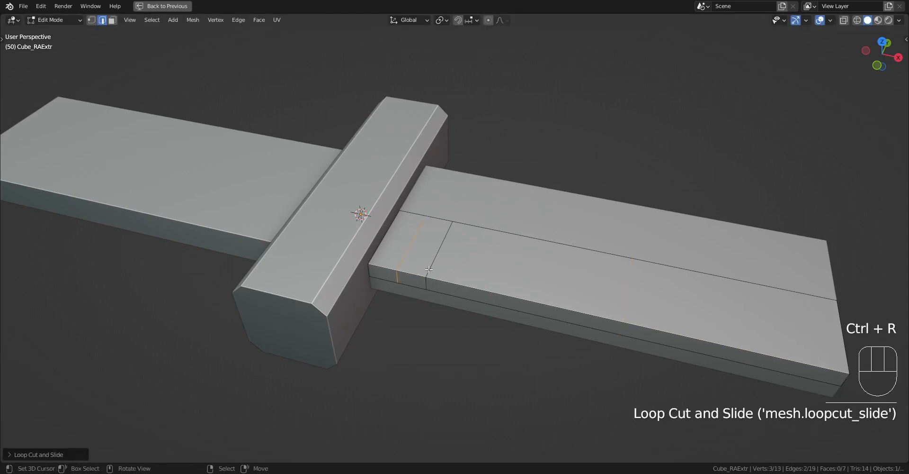
key(ctrl+z)
Step: Try two loop cuts each across the slab's short and long sections, and undo both operations
key(ctrl+r)
scroll(417, 269, up, 1)
click(417, 269)
right_click(417, 269)
key(ctrl+r)
scroll(529, 294, up, 1)
click(529, 294)
right_click(529, 294)
scroll(586, 257, down, 3)
key(ctrl+z)
key(ctrl+z)
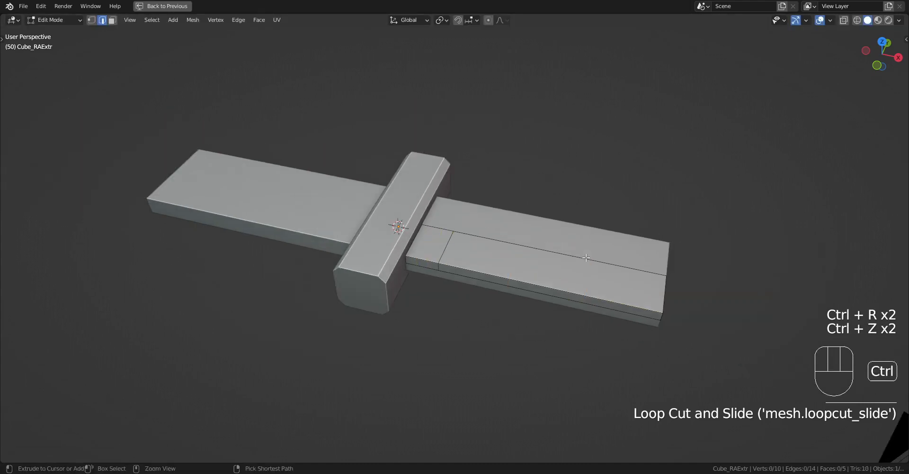
Step: Delete the extruded slab object in Object Mode, leaving only the bar
key(Tab)
click(587, 256)
key(x)
click(533, 254)
key(Tab)
middle_drag(532, 254, 496, 248)
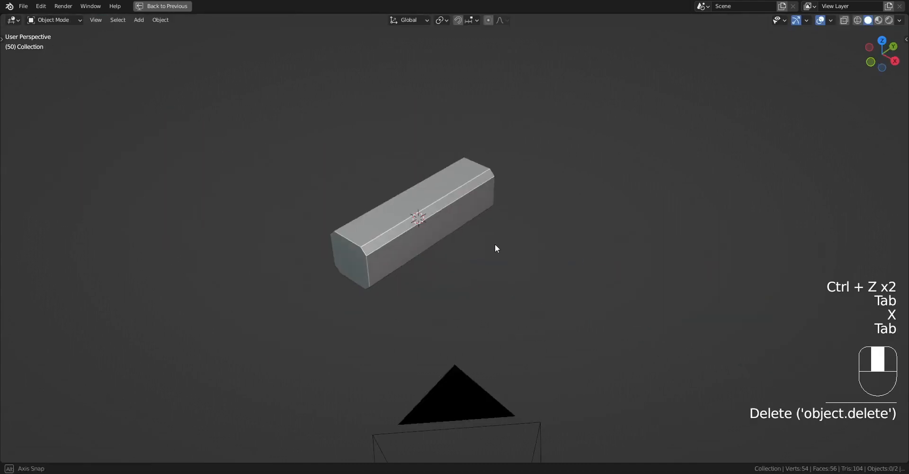
Step: Run Random Axis Extrude on the bar with Inner Cut X set to 2
click(439, 220)
key(Tab)
key(Tab)
scroll(539, 214, up, 2)
key(shift+q)
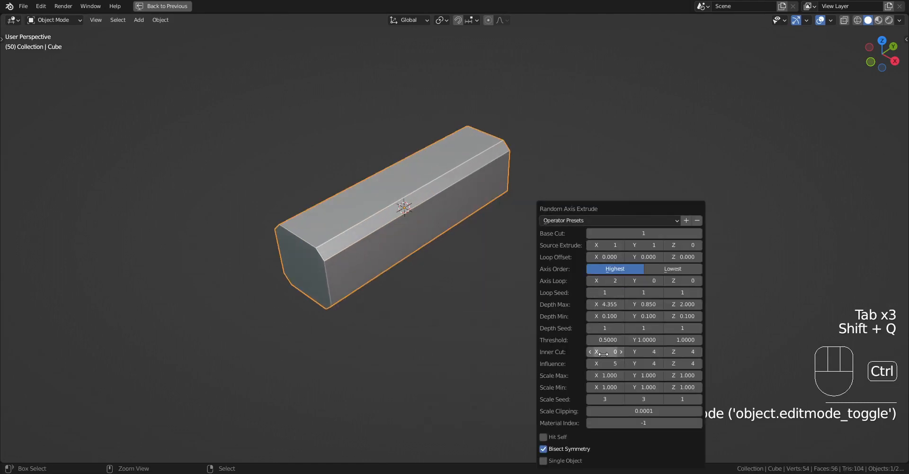
ctrl+scroll(603, 353, up, 1)
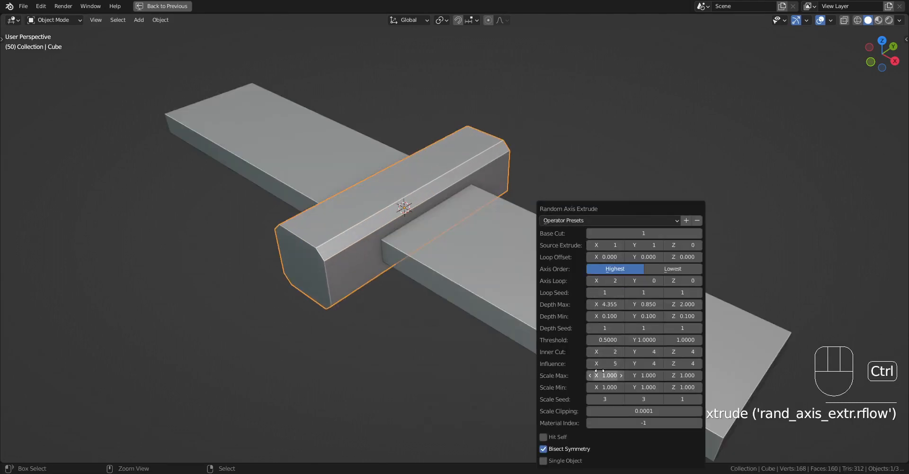
Step: Examine the inner cuts along the new extrusion's short and long sections in Edit Mode
scroll(556, 328, down, 2)
key(Tab)
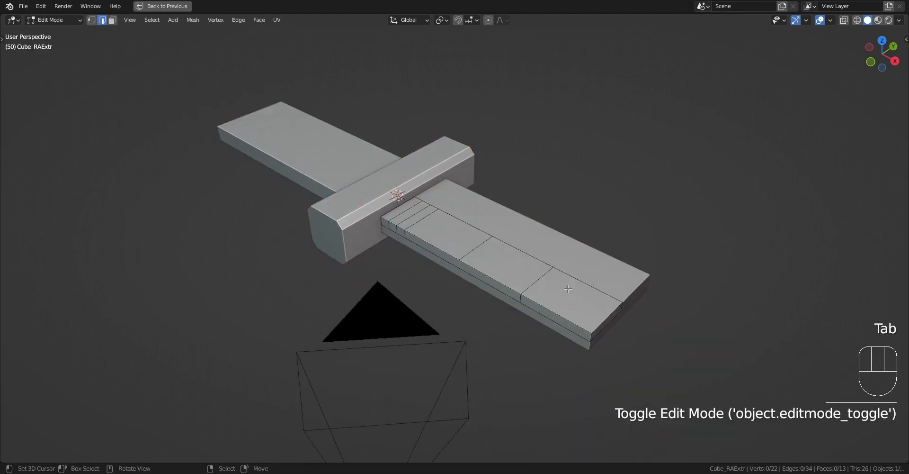
middle_drag(569, 288, 453, 263)
key(Tab)
key(Tab)
scroll(495, 248, up, 3)
middle_drag(519, 318, 525, 316)
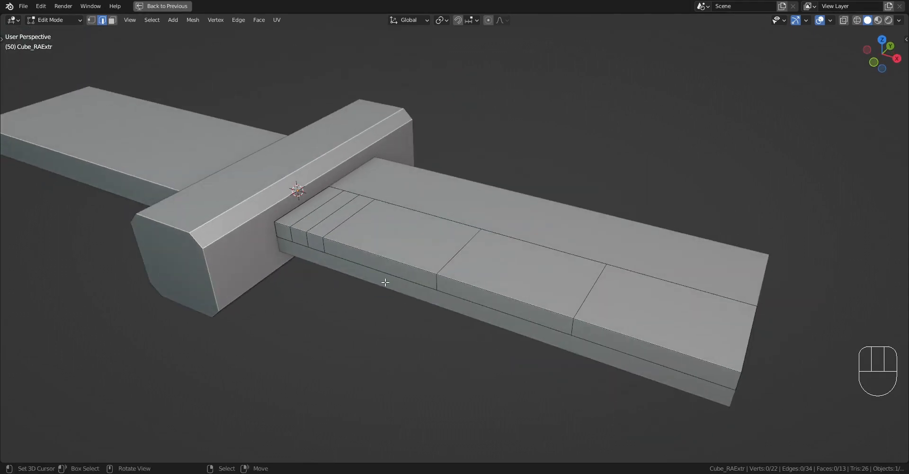
right_click(347, 209)
scroll(654, 211, down, 1)
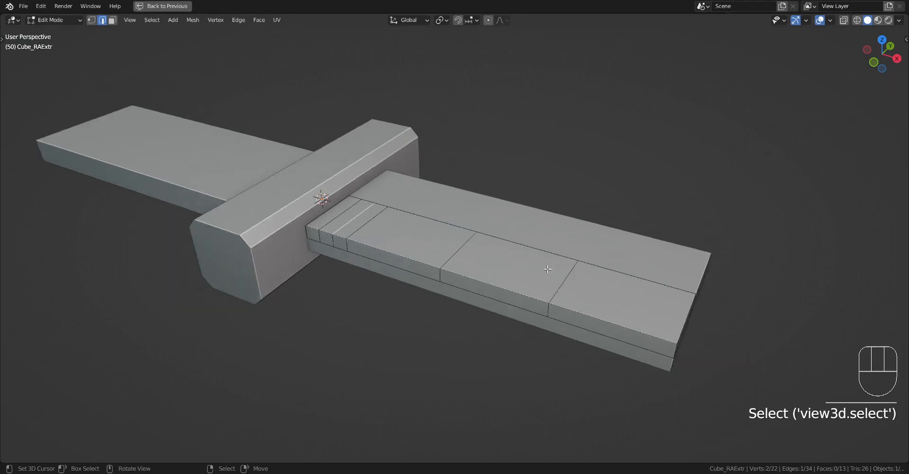
Step: Delete the extrusion with the inner cuts and reselect the bar
key(Tab)
key(x)
click(501, 272)
right_click(371, 210)
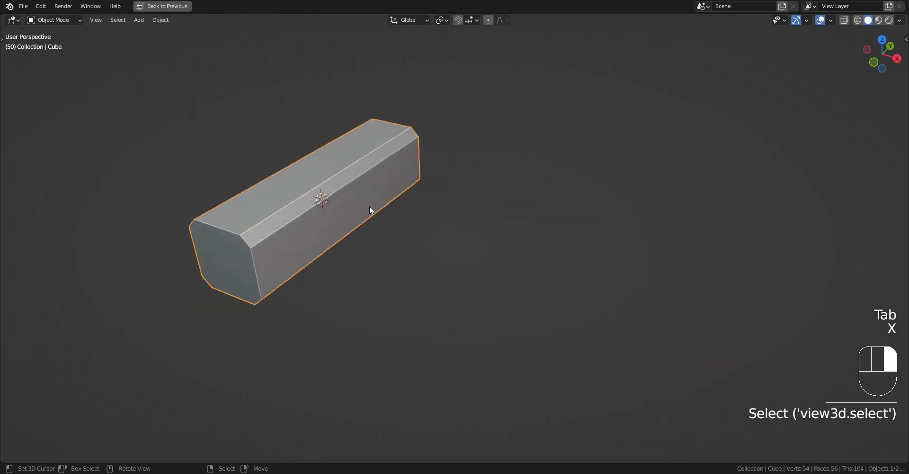
Step: Run Random Axis Extrude on the bar again with the X Loop Seed set to 2, and reopen its settings
key(Tab)
key(Tab)
key(shift+q)
click(534, 209)
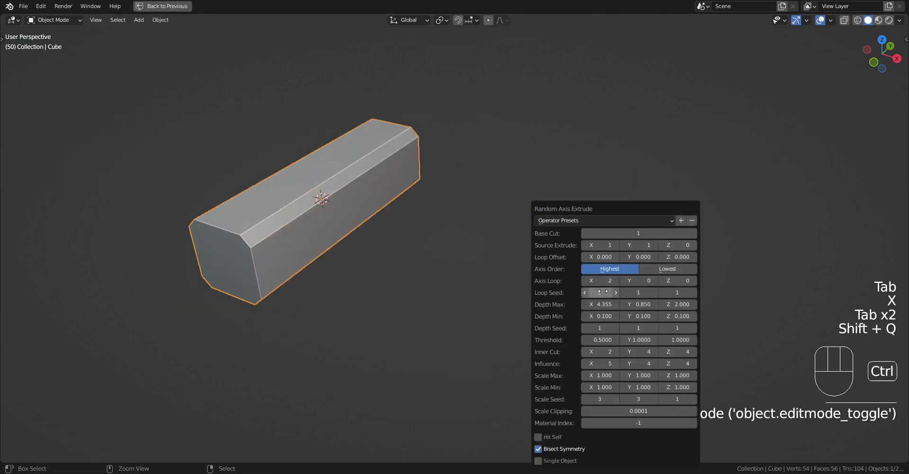
ctrl+scroll(639, 293, up, 1)
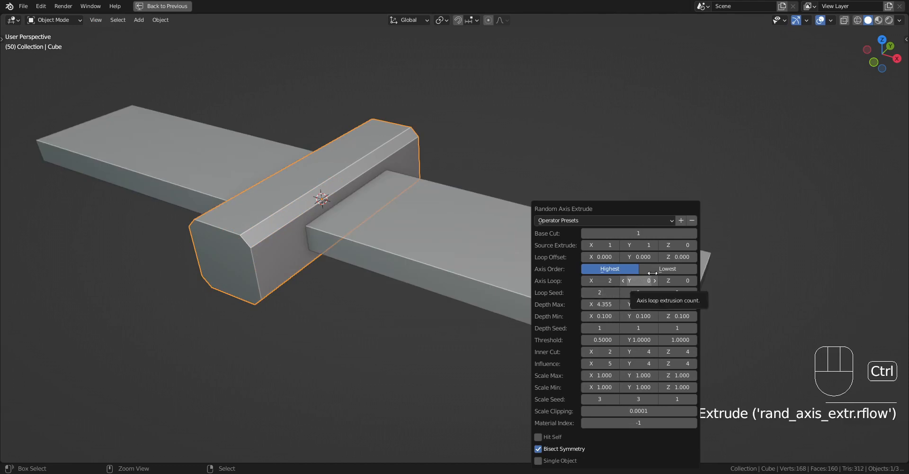
key(F9)
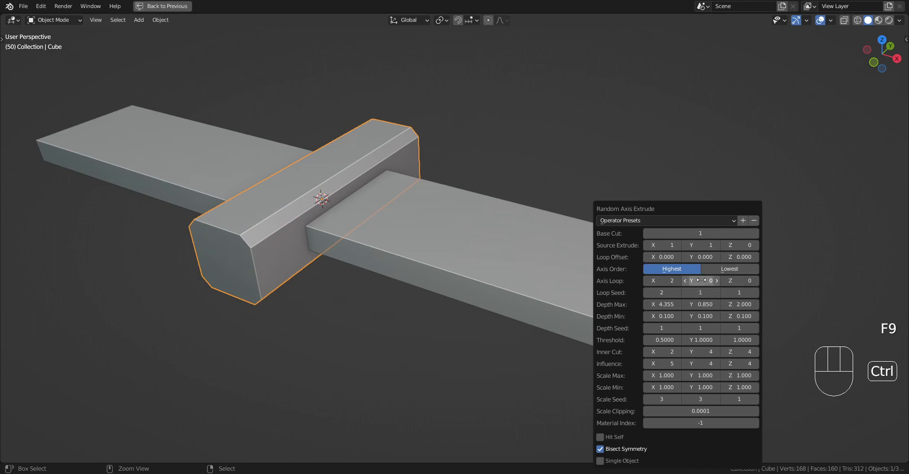
Step: In the Random Axis Extrude settings, set the Y axis loop to 1, the X inner cut to 8 and the Y source extrude to 0
ctrl+scroll(701, 280, up, 1)
ctrl+scroll(701, 292, up, 1)
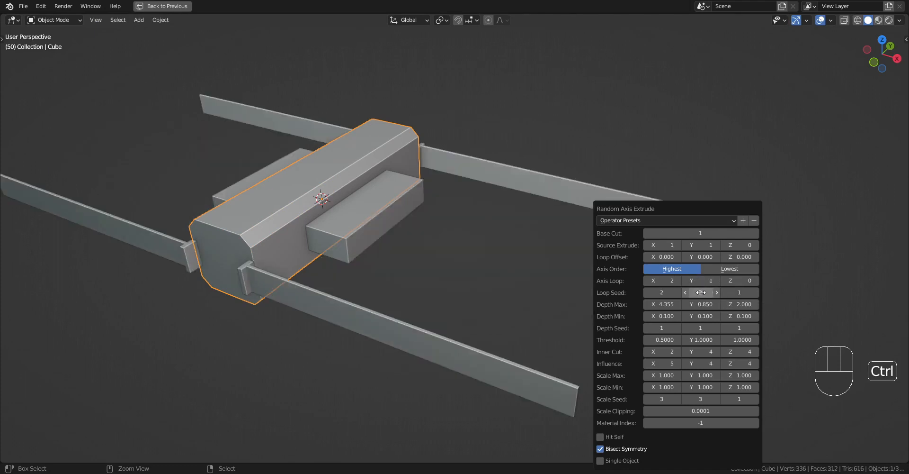
ctrl+scroll(701, 292, down, 1)
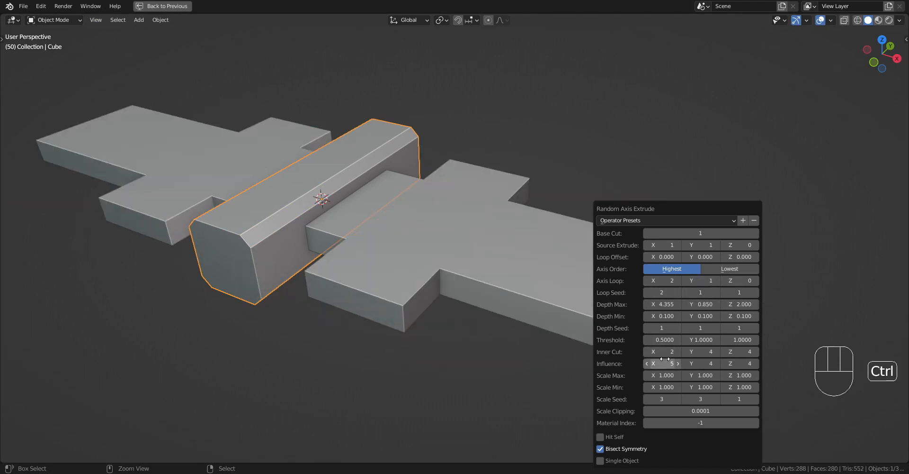
ctrl+scroll(665, 352, up, 7)
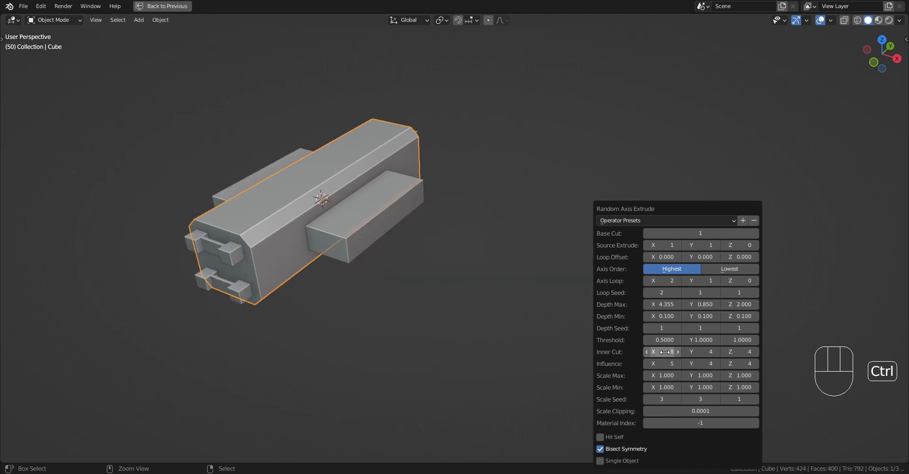
ctrl+scroll(704, 245, down, 1)
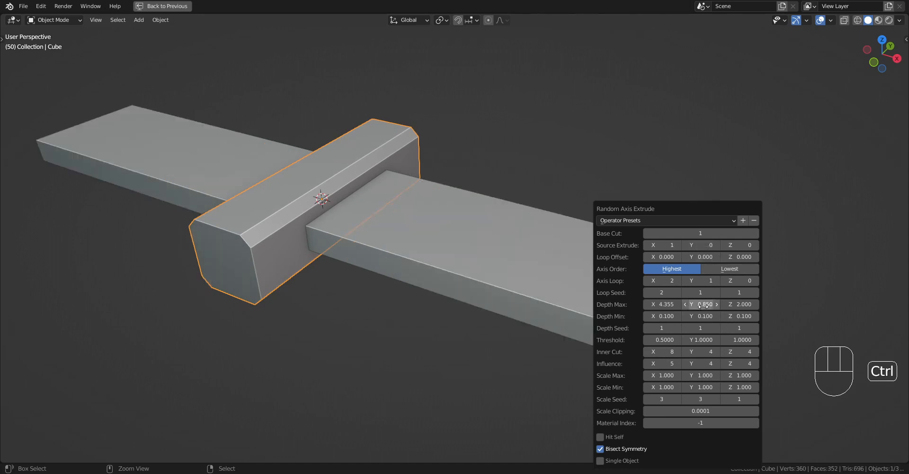
Step: Raise the Y loop seed to 23 and set the loop offset to 1.000 on all three axes
ctrl+scroll(702, 293, up, 10)
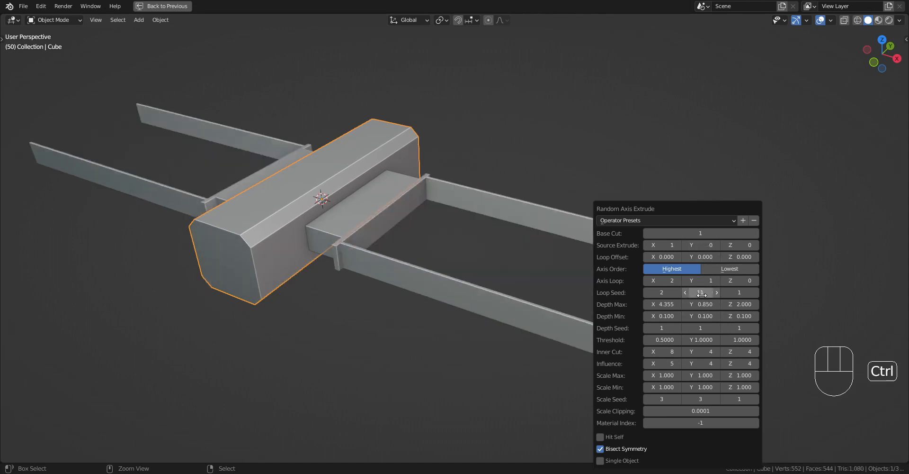
ctrl+scroll(702, 293, up, 12)
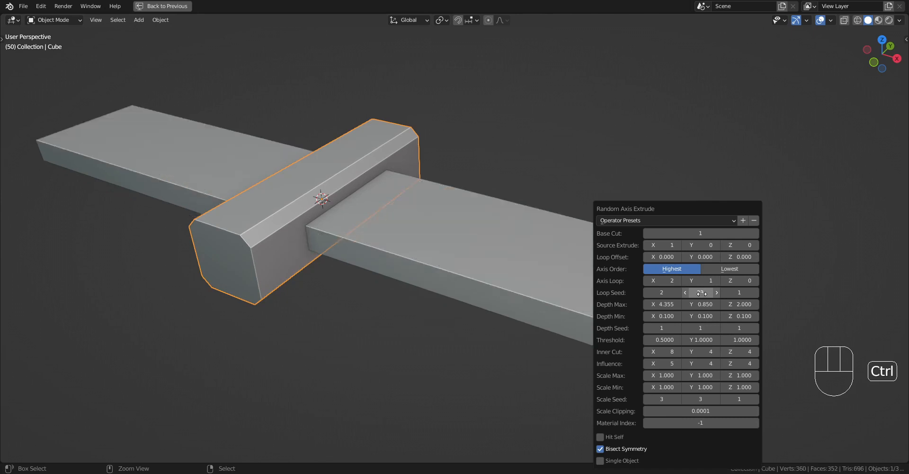
click(621, 263)
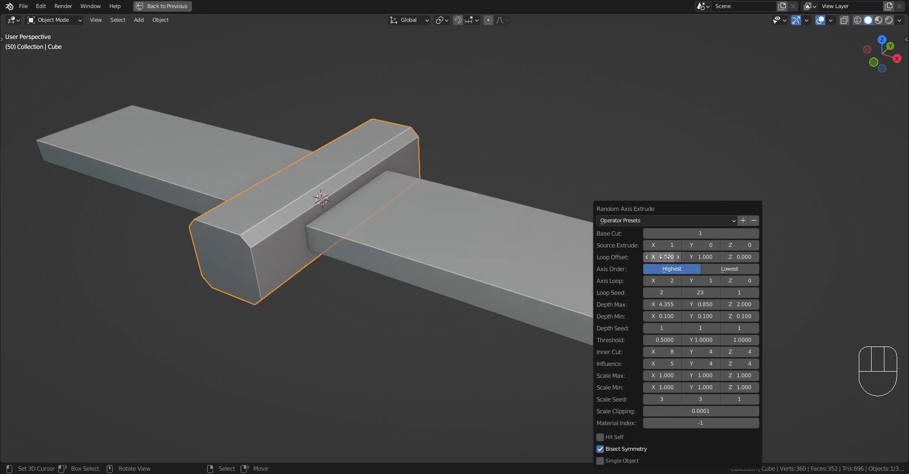
click(663, 257)
text(1)
click(627, 270)
click(741, 256)
text(1)
key(Return)
Step: Try a Y loop seed of 50 and several Z loop seeds with a Z axis loop of 1, and undo the extrusion
ctrl+scroll(705, 290, up, 11)
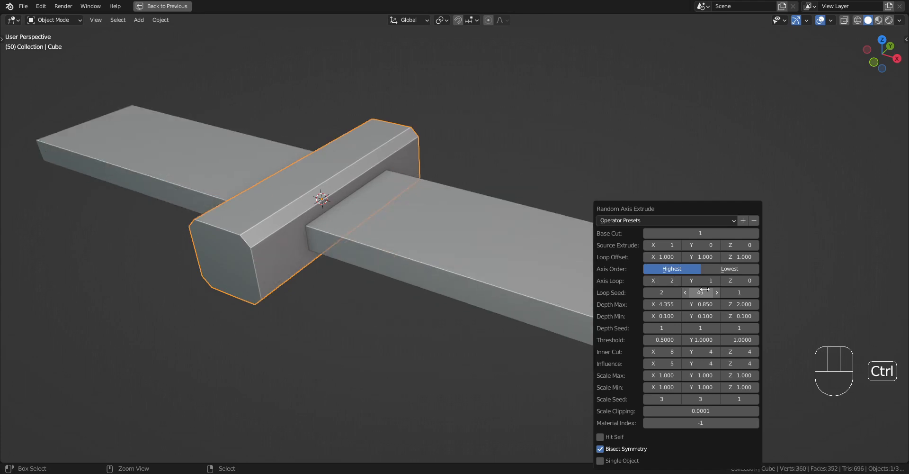
ctrl+scroll(704, 290, up, 8)
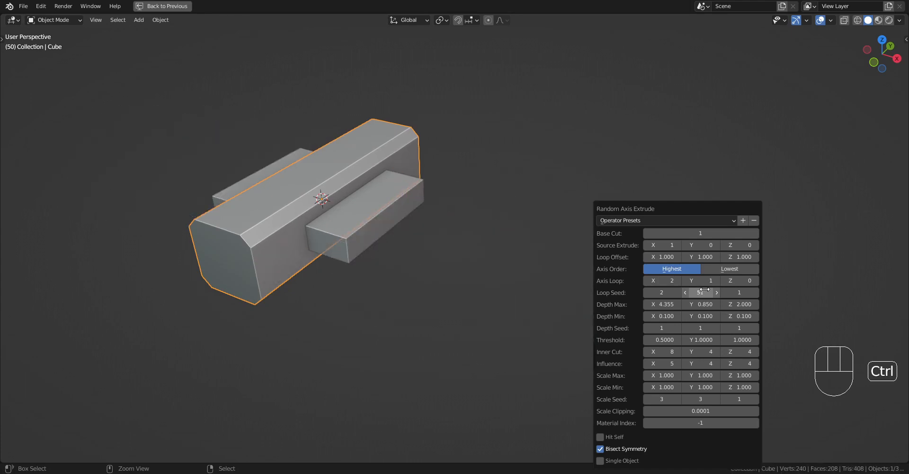
ctrl+scroll(705, 290, down, 1)
ctrl+scroll(732, 280, up, 1)
ctrl+scroll(736, 293, up, 4)
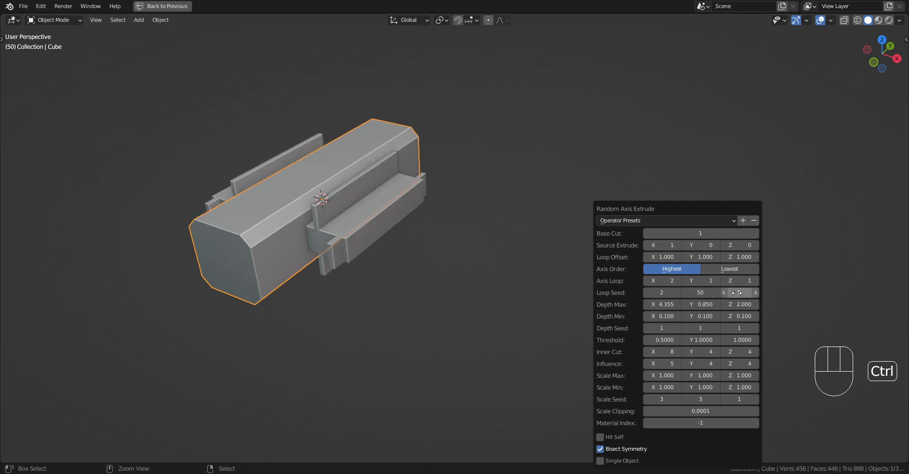
ctrl+scroll(737, 292, up, 4)
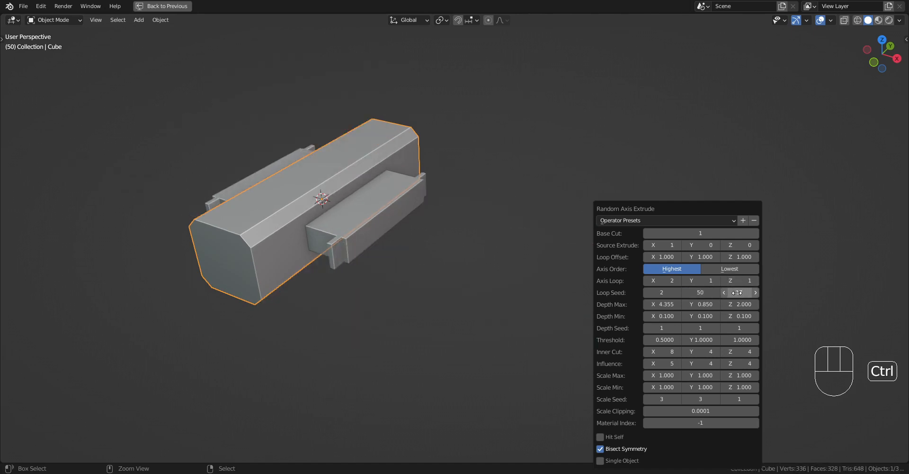
ctrl+scroll(737, 292, up, 4)
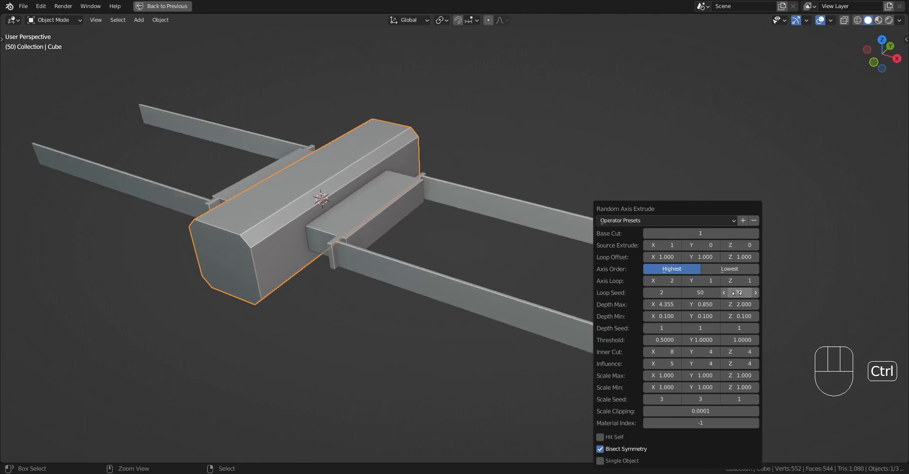
ctrl+scroll(737, 292, up, 1)
scroll(368, 297, down, 3)
key(ctrl+z)
Step: In Edit Mode, add a loop cut close to the block's near end and a centred horizontal loop cut along its long side
middle_drag(480, 287, 417, 286)
scroll(504, 299, up, 3)
key(Tab)
shift+middle_drag(450, 249, 550, 226)
scroll(549, 225, up, 1)
key(ctrl+r)
click(514, 211)
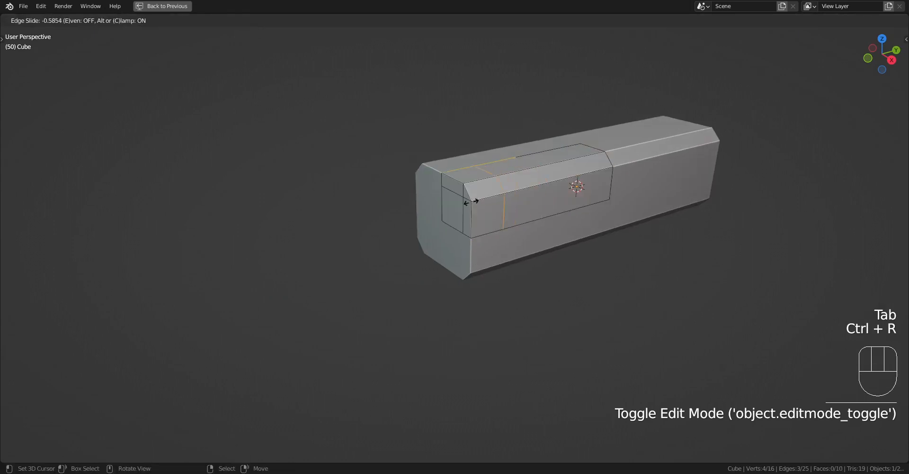
click(458, 205)
key(ctrl+r)
double_click(477, 215)
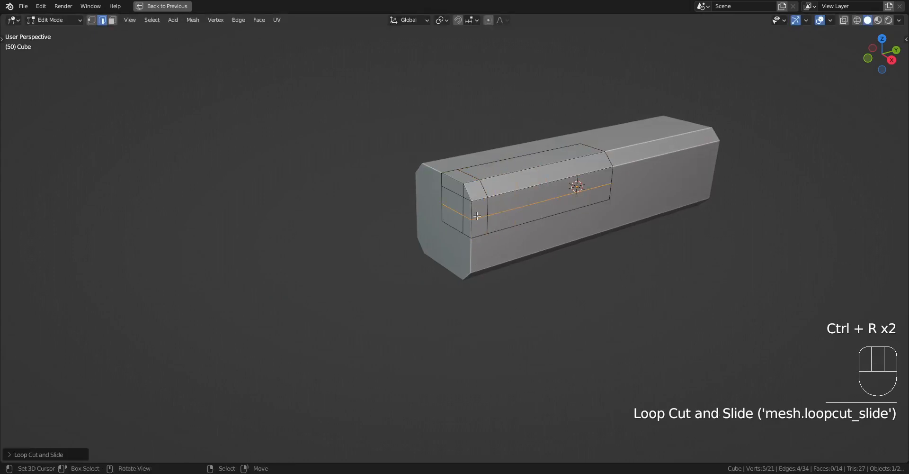
Step: Switch to face selection and select the small upper face on the long side at the block's near corner
key(3)
right_click(479, 210)
scroll(479, 210, down, 1)
shift+middle_drag(557, 227, 523, 251)
scroll(522, 251, up, 2)
scroll(523, 251, up, 2)
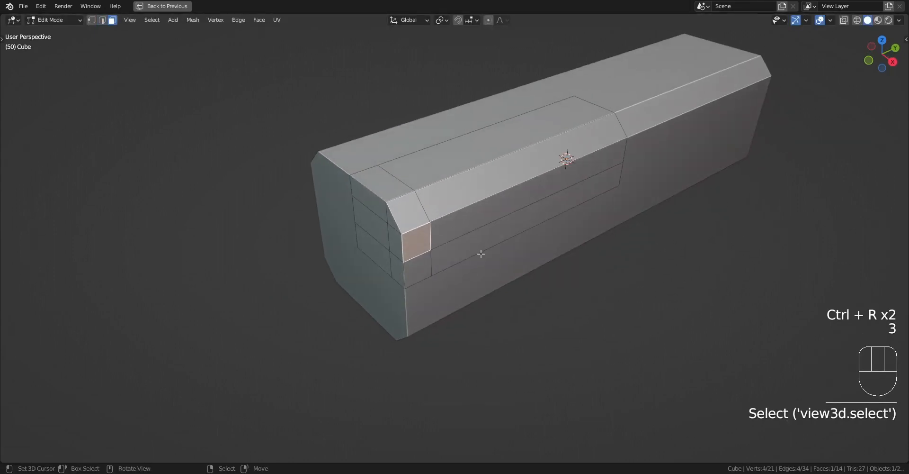
Step: Try Random Axis Extrude in Object Mode on the selected corner face, and return to Edit Mode
scroll(524, 223, down, 4)
middle_drag(539, 256, 565, 240)
key(Tab)
key(shift+q)
click(565, 241)
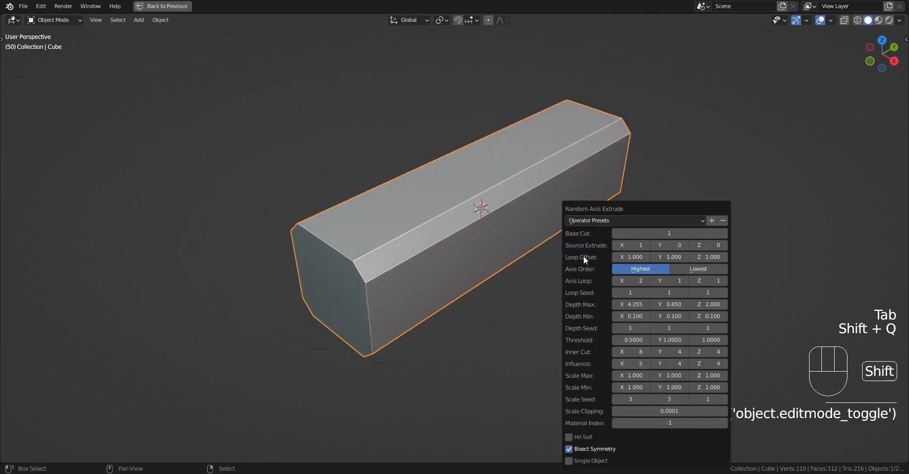
key(Tab)
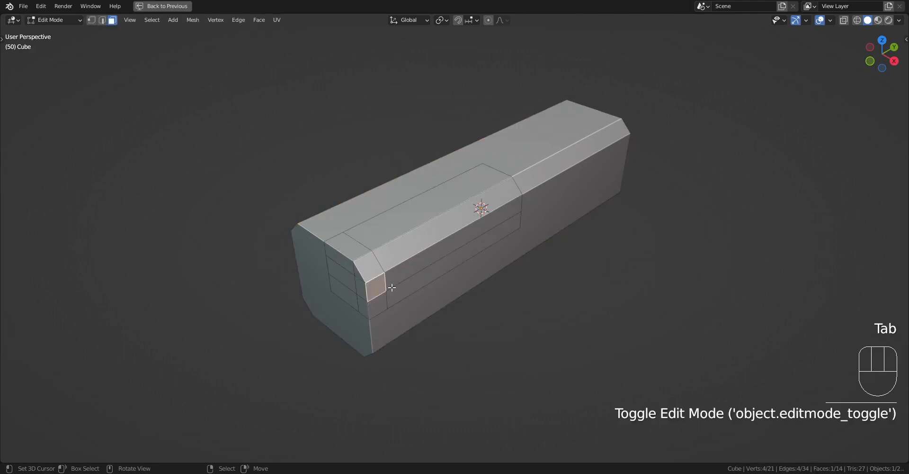
Step: Select all faces of the mesh and try Random Axis Extrude on them from Object Mode
shift+middle_drag(429, 273, 479, 248)
scroll(483, 248, up, 1)
key(a)
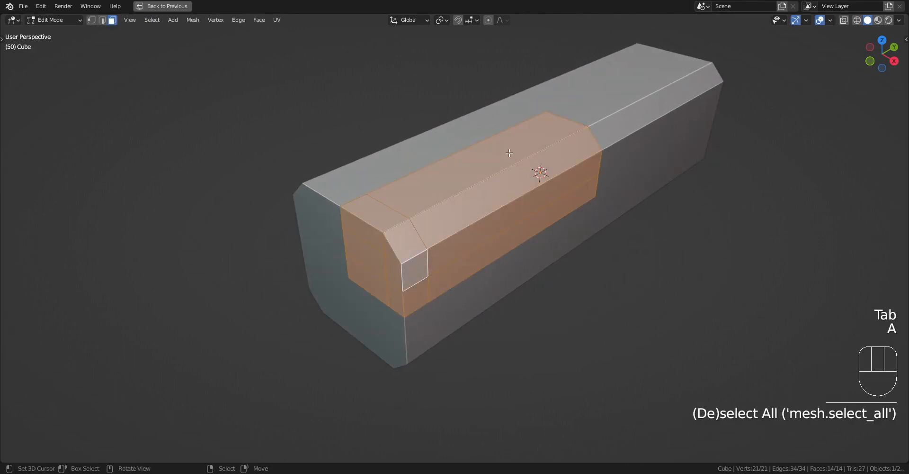
key(Tab)
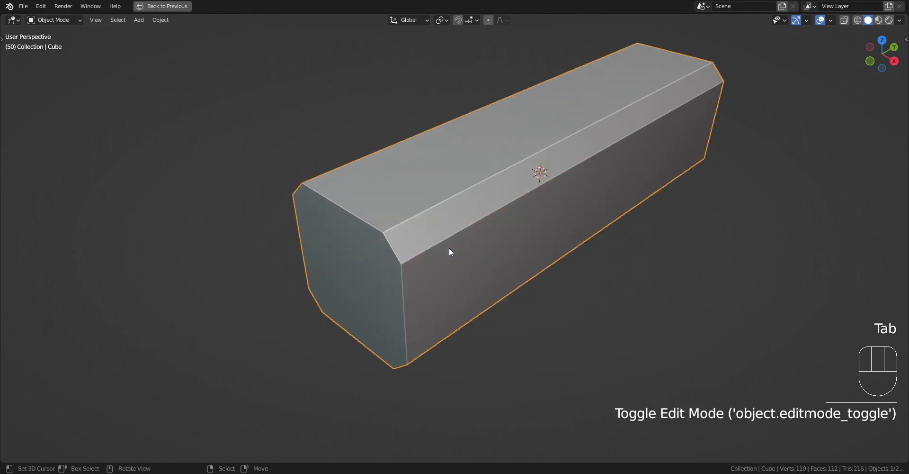
key(shift+q)
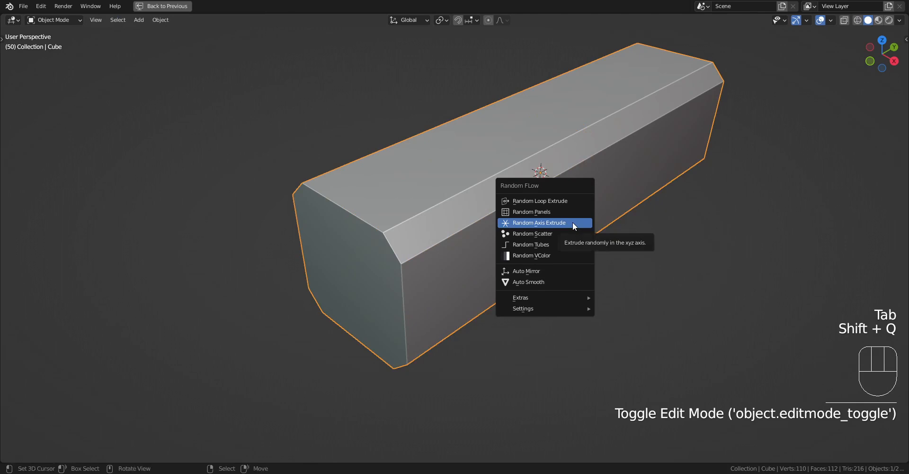
click(573, 222)
Step: Clear the face selection, select only the small upper corner face and run Random Axis Extrude from Object Mode
key(Tab)
key(alt+a)
click(411, 264)
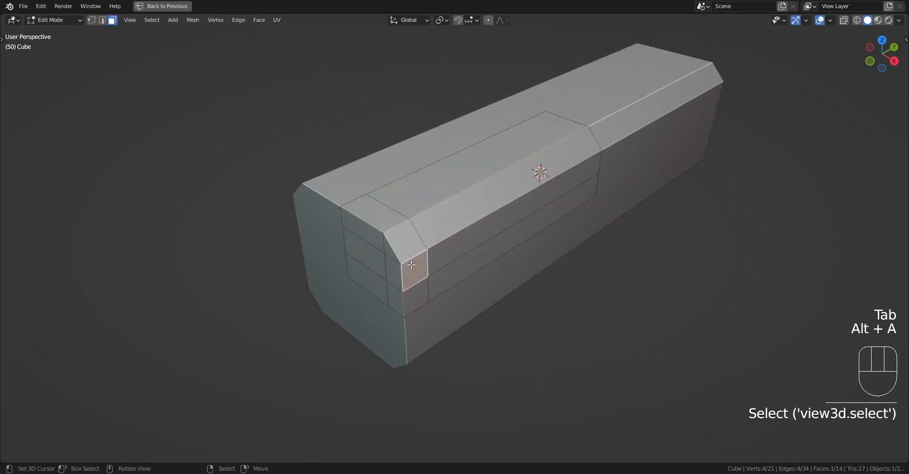
key(Tab)
key(shift+q)
click(540, 242)
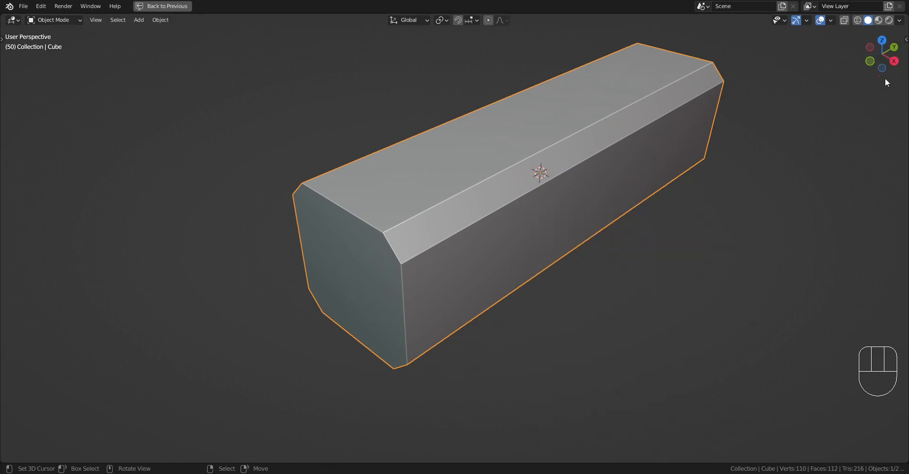
Step: Try Random Axis Extrude on the corner face with the X and Z axis loops at 0 and the Y loop seed at 35
scroll(451, 276, down, 2)
key(Tab)
key(Tab)
key(shift+q)
click(551, 227)
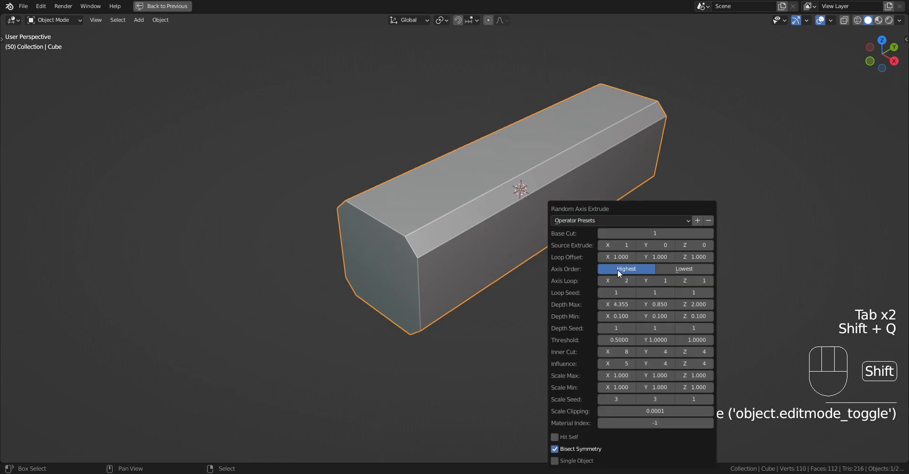
ctrl+scroll(691, 283, down, 1)
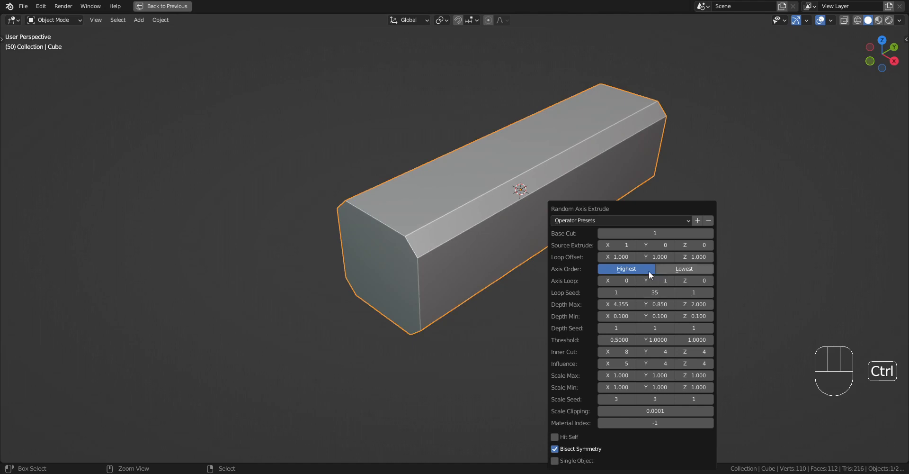
click(442, 268)
Step: Check the corner face selection and run Random Axis Extrude with an X axis loop of 1 and a Y axis loop of 0
key(Tab)
middle_drag(453, 267, 438, 264)
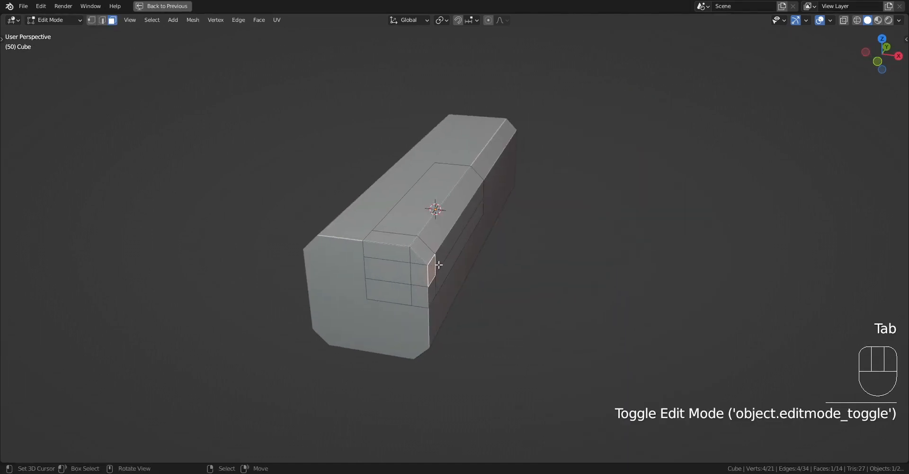
middle_drag(596, 288, 543, 252)
key(Tab)
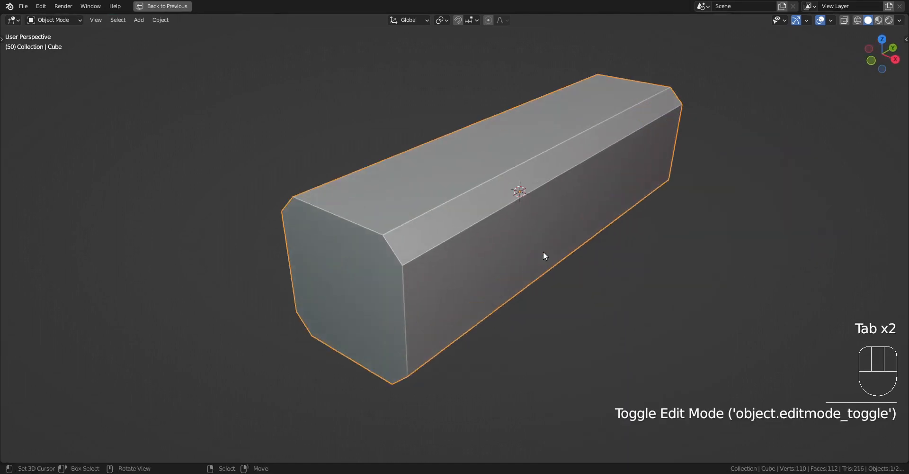
key(shift+q)
ctrl+scroll(611, 280, up, 1)
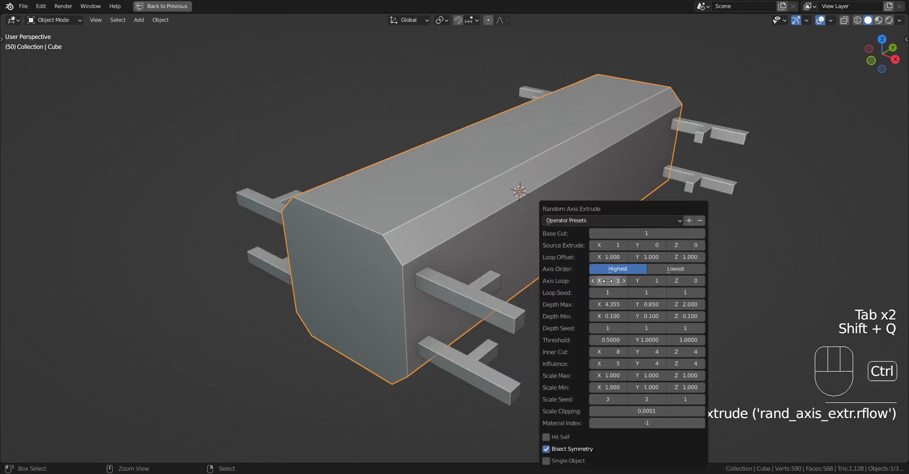
ctrl+scroll(649, 280, down, 1)
Step: Set the X loop seed to 6, the base cut to 0 and the X inner cut to 4 to thicken the side arms
ctrl+scroll(607, 293, up, 1)
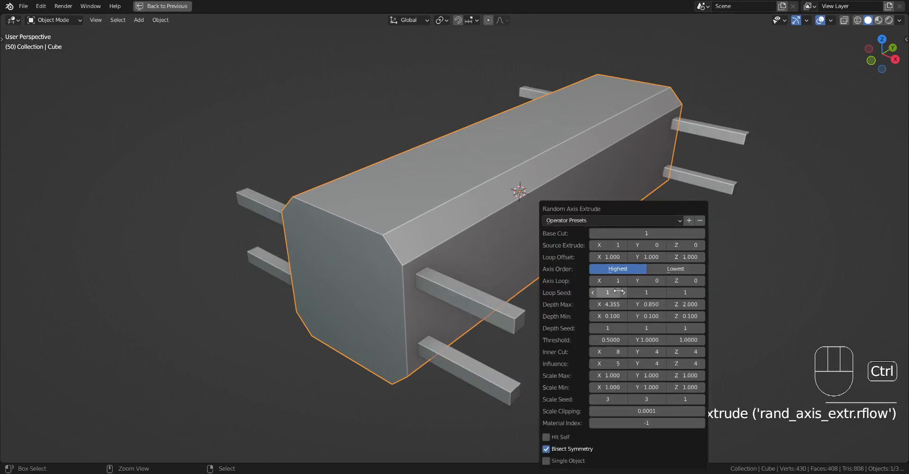
ctrl+scroll(608, 292, up, 1)
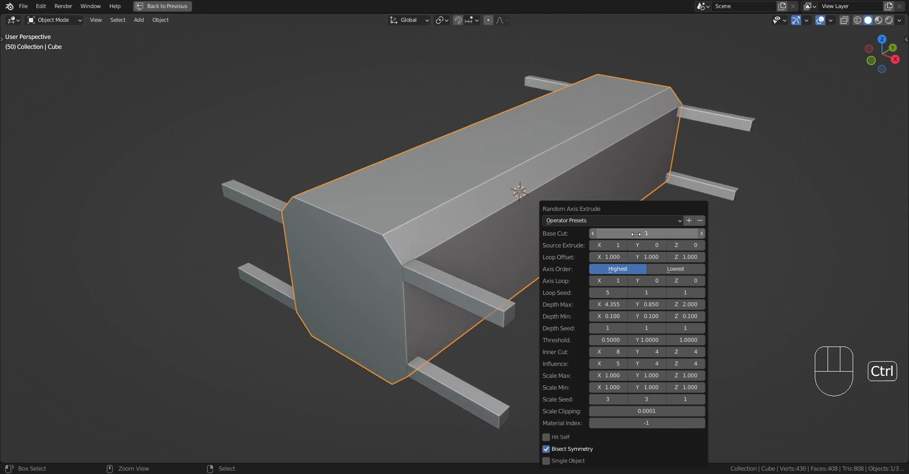
ctrl+scroll(631, 233, down, 1)
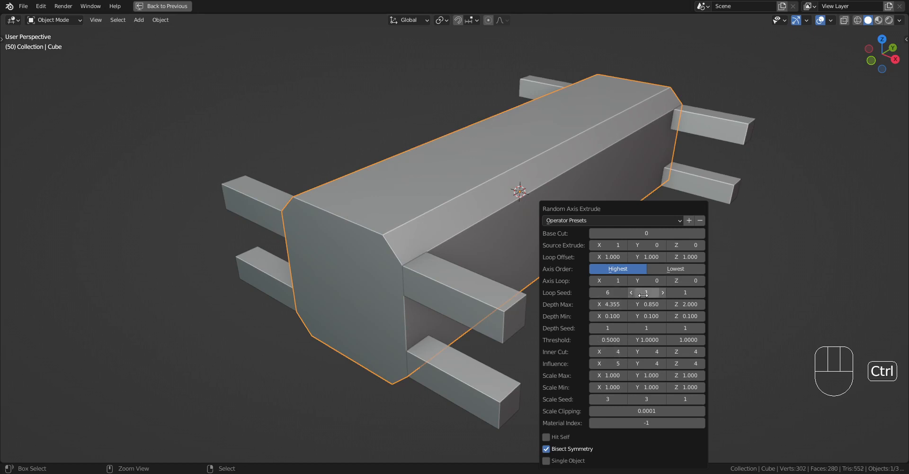
Step: Set the Z axis loop to 1, with a Z loop seed of 13 and a Z depth max of 4
ctrl+scroll(683, 282, up, 1)
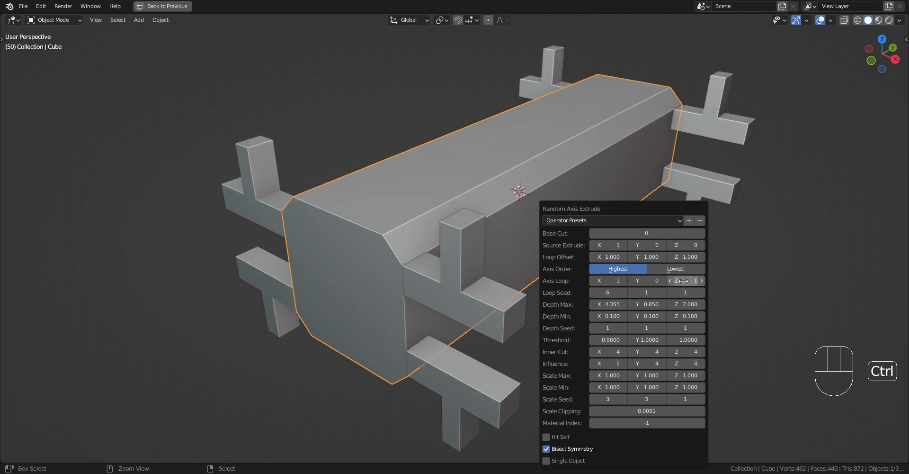
ctrl+scroll(680, 293, up, 3)
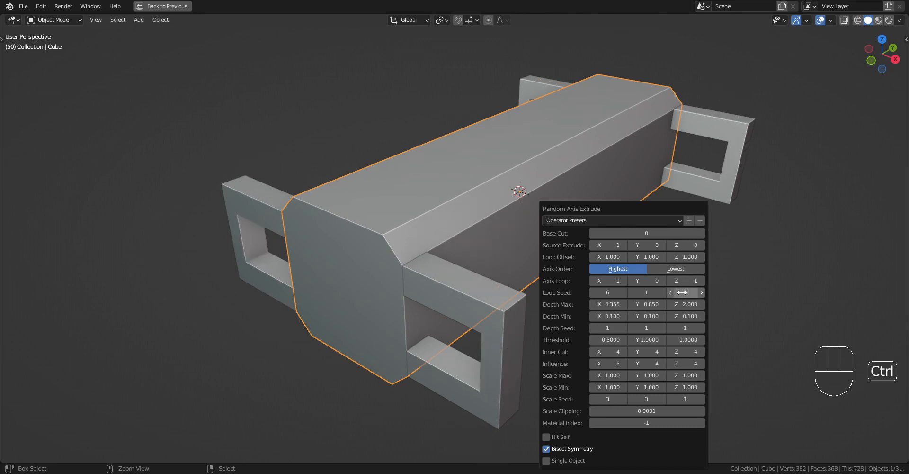
ctrl+scroll(682, 292, up, 3)
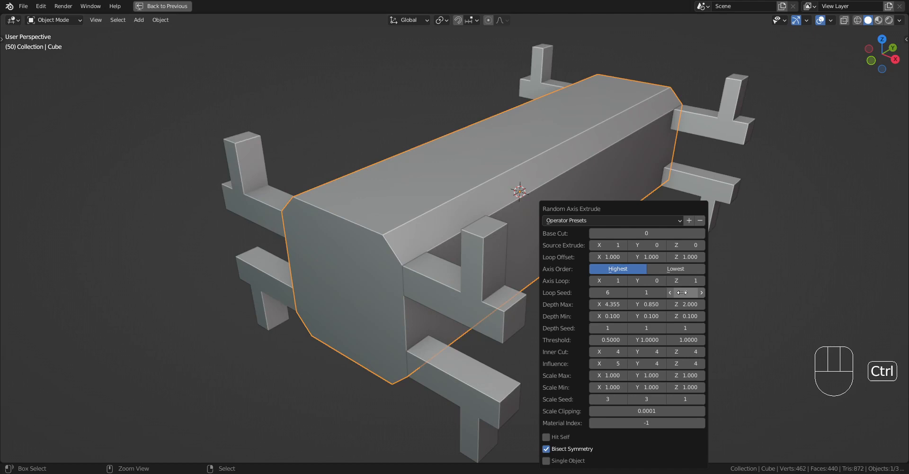
ctrl+scroll(684, 292, up, 4)
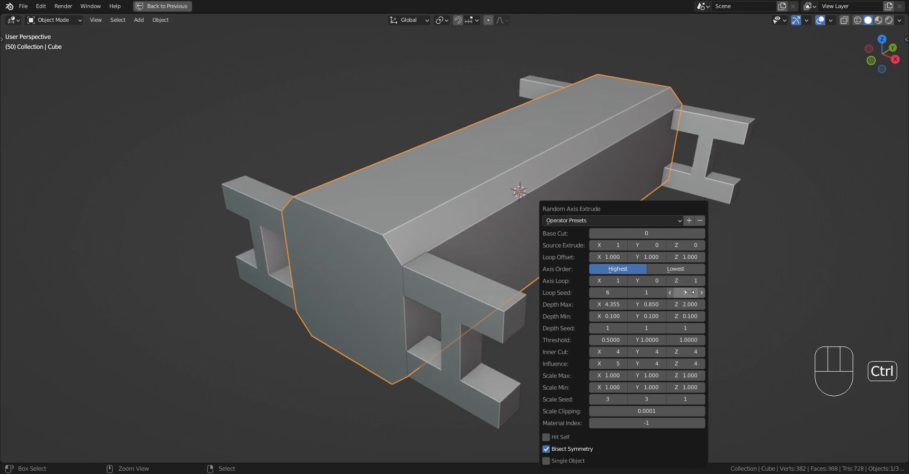
ctrl+scroll(689, 292, up, 3)
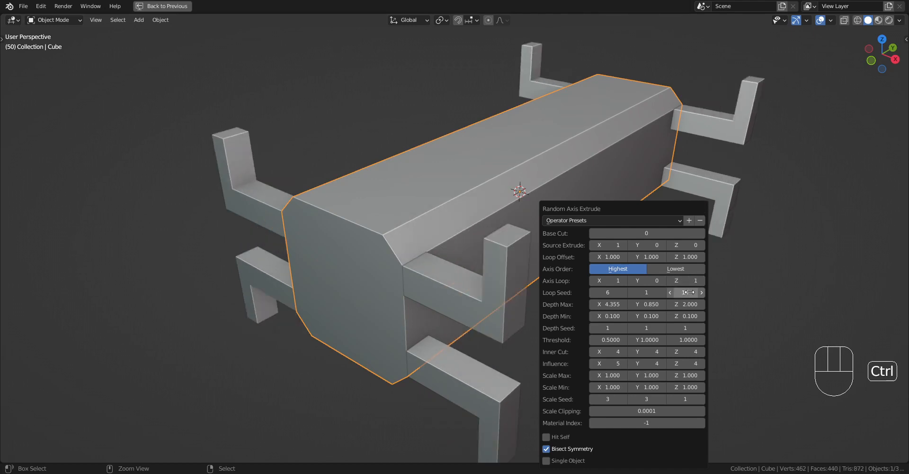
ctrl+scroll(689, 304, up, 6)
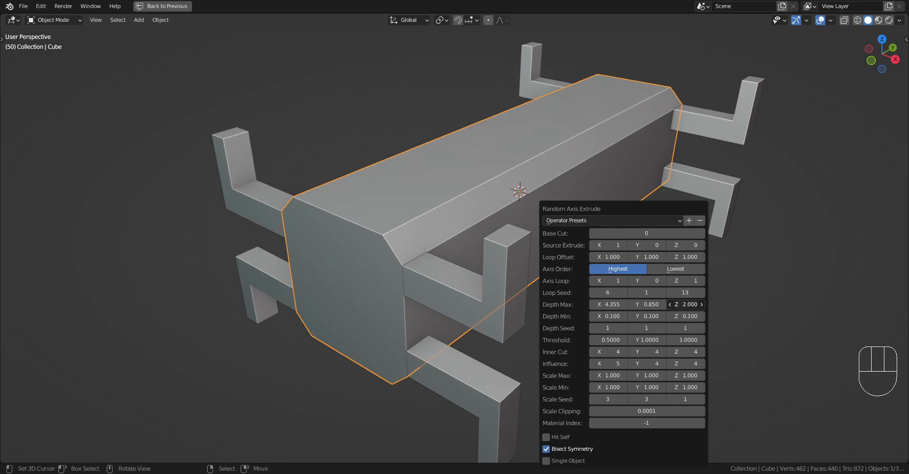
ctrl+scroll(689, 304, up, 14)
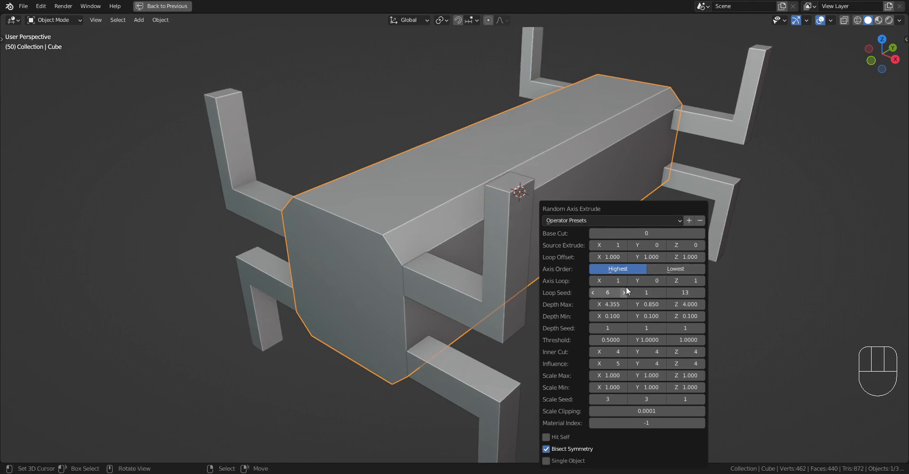
Step: Set the X axis loop to 2, the X threshold to 1 and the X loop seed to 18
ctrl+scroll(616, 281, up, 1)
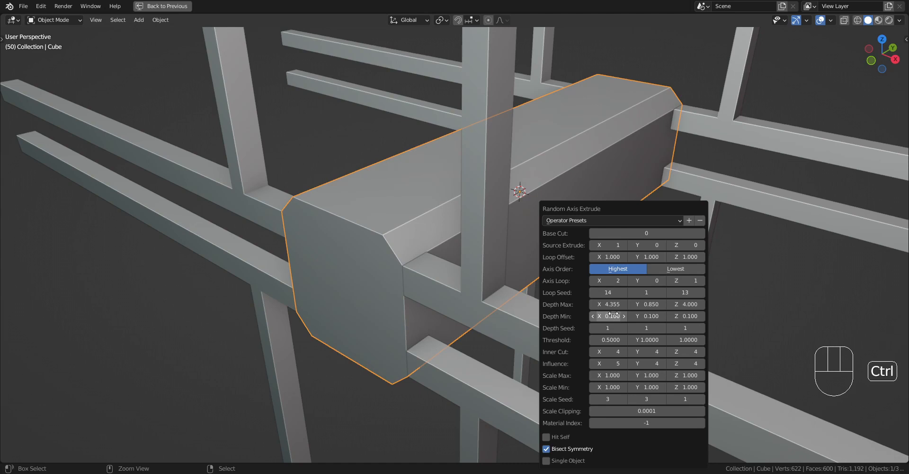
click(611, 338)
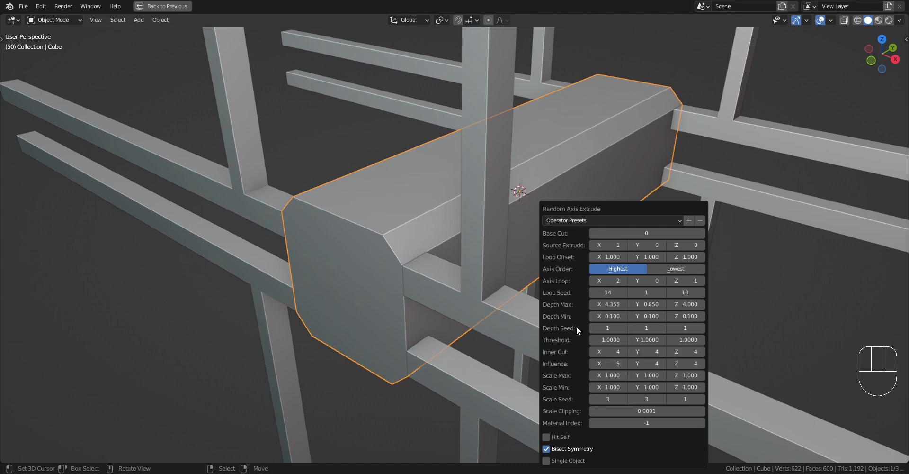
ctrl+scroll(611, 291, up, 3)
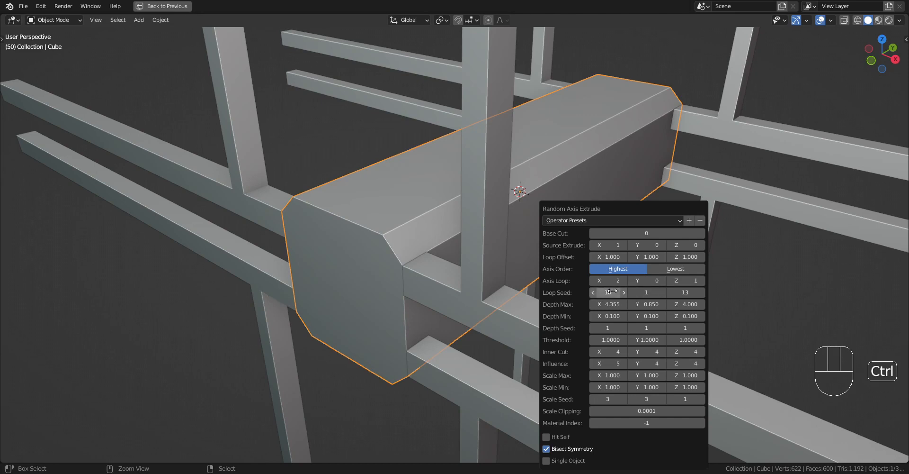
scroll(540, 298, down, 5)
middle_drag(512, 288, 577, 259)
key(F9)
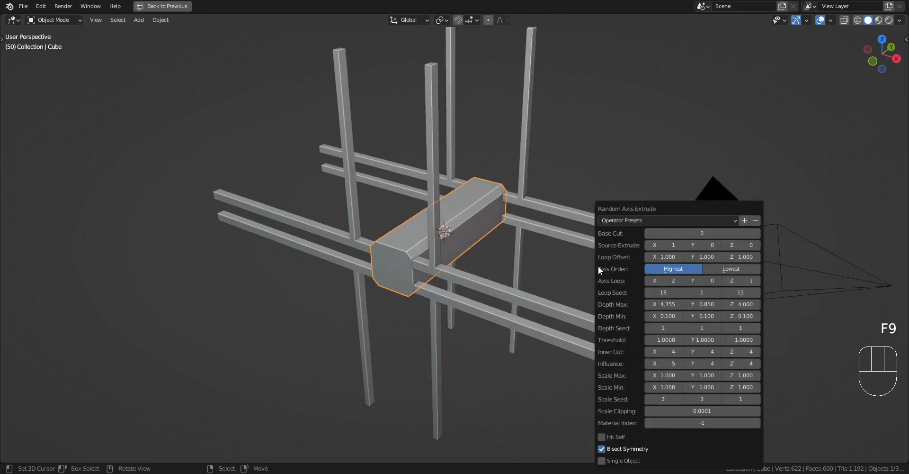
Step: Try other Z loop seeds and an X axis loop of 1, and return to two X loops with an X loop seed of 4
ctrl+scroll(742, 293, up, 3)
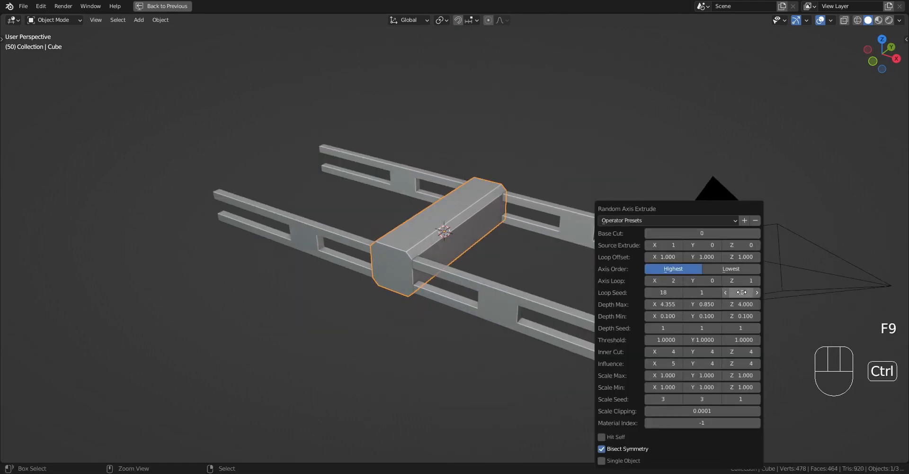
ctrl+scroll(742, 292, up, 4)
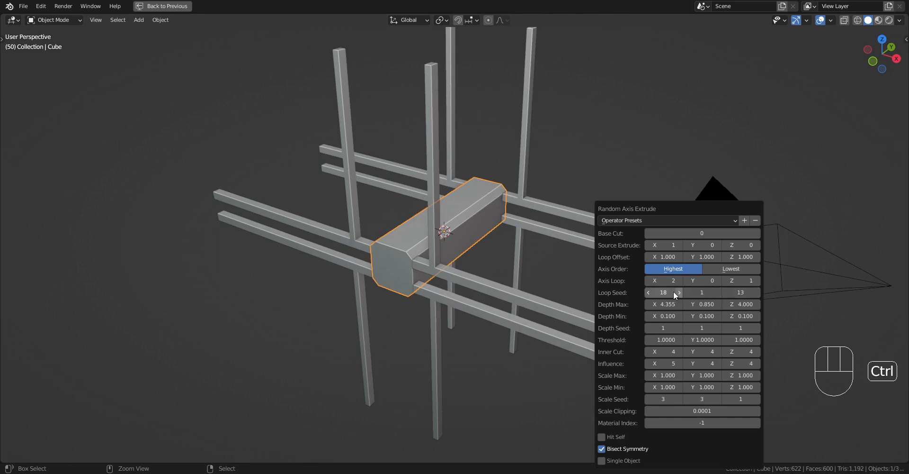
ctrl+scroll(665, 280, down, 1)
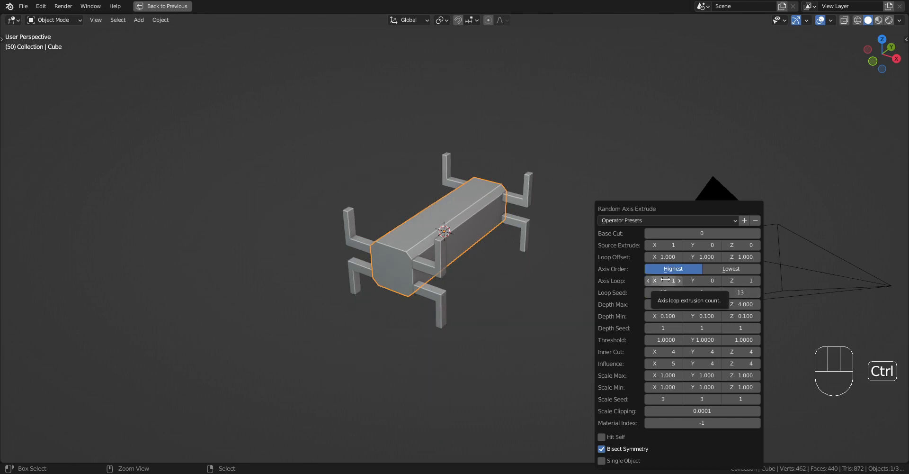
ctrl+scroll(665, 280, up, 1)
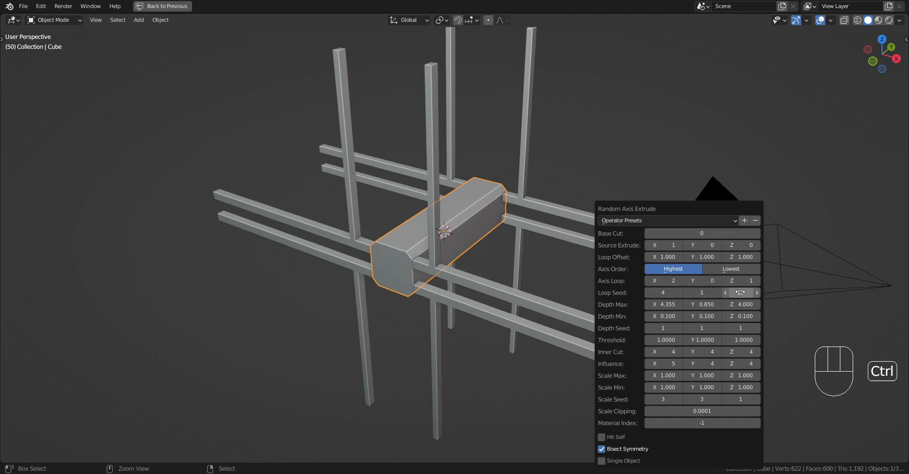
Step: Set the Z loop seed to 23 and the X loop seed to 24 to form closed frames beside the block
ctrl+scroll(740, 291, up, 1)
ctrl+scroll(740, 292, up, 1)
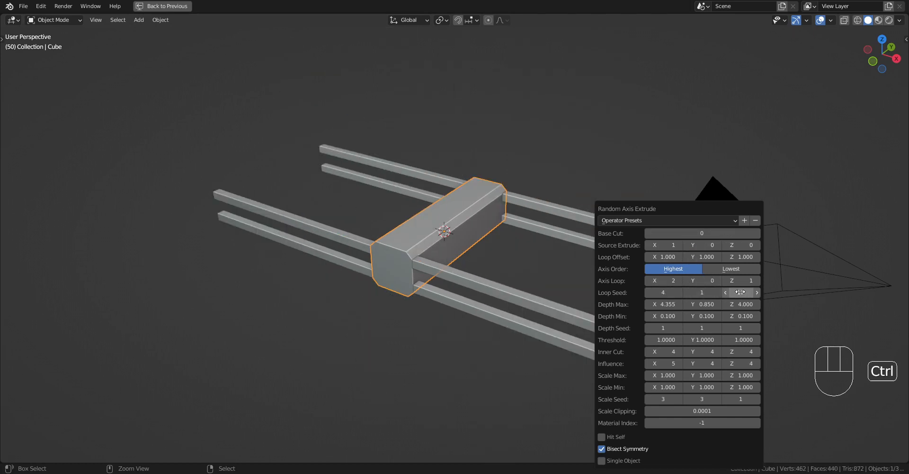
ctrl+scroll(740, 292, up, 1)
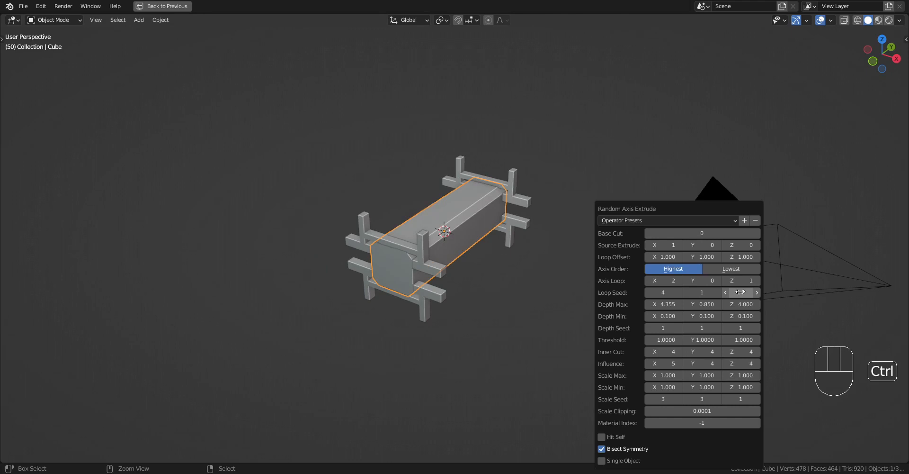
ctrl+scroll(741, 292, up, 5)
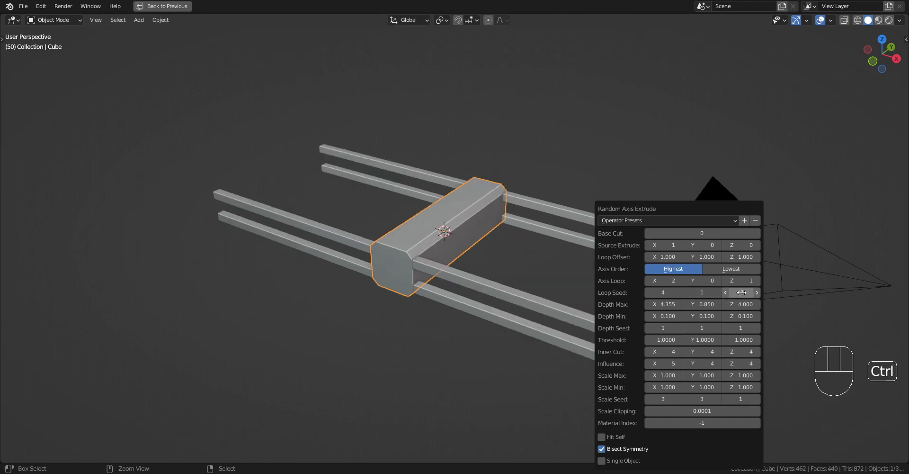
ctrl+scroll(742, 292, up, 3)
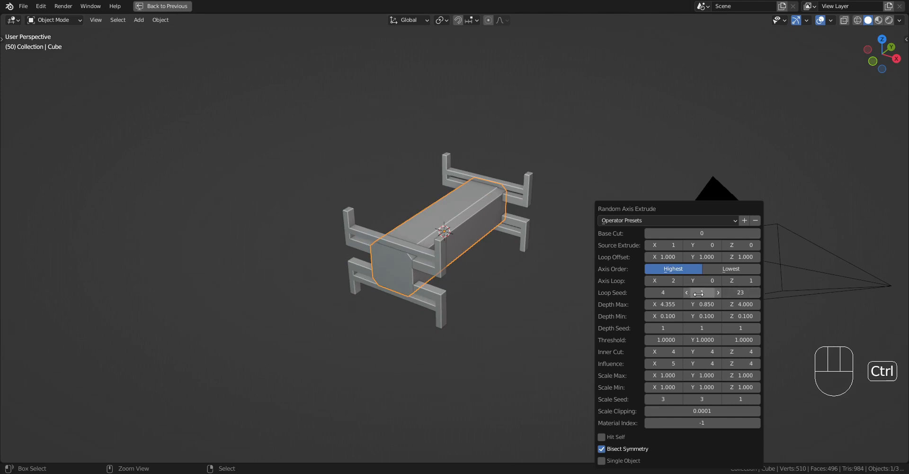
ctrl+scroll(668, 292, up, 4)
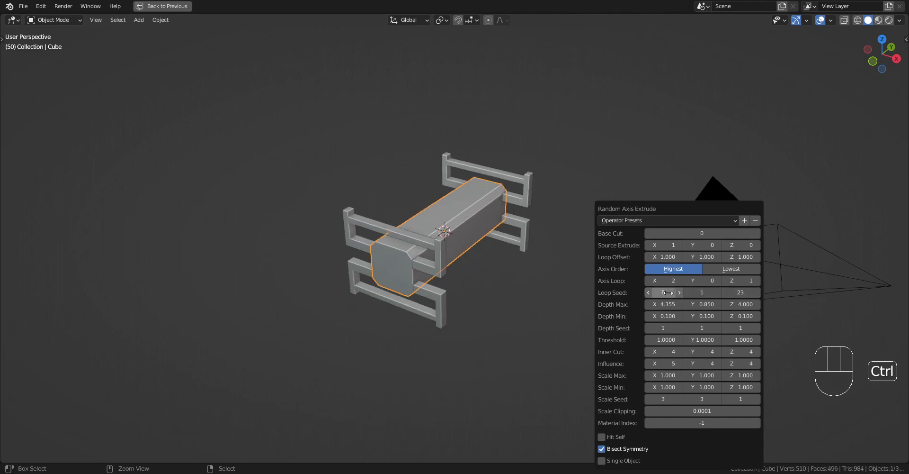
ctrl+scroll(667, 292, up, 4)
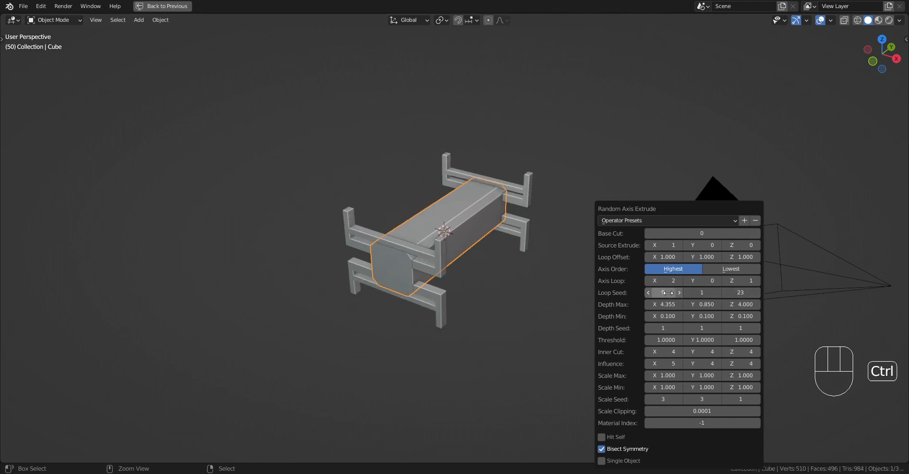
ctrl+scroll(668, 292, up, 8)
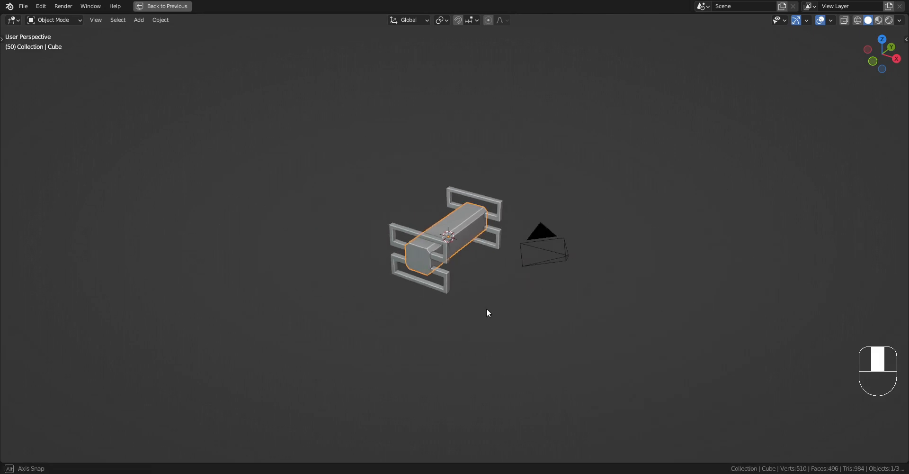
scroll(486, 298, up, 4)
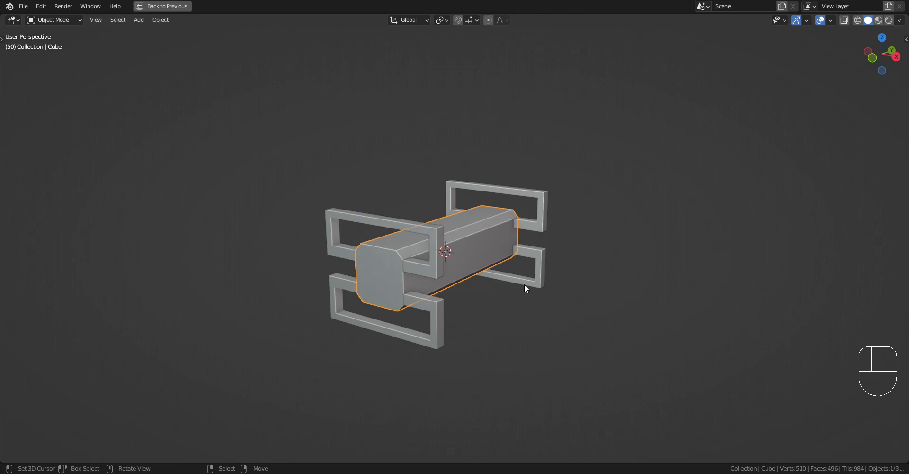
key(F9)
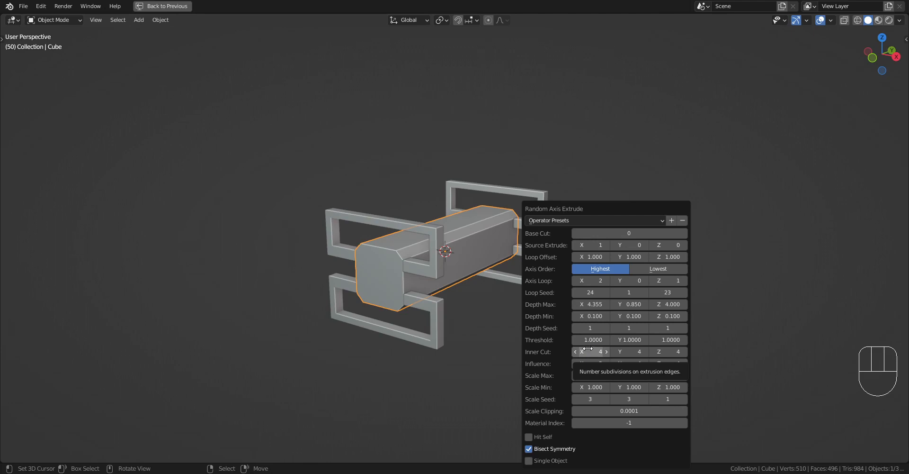
Step: Delete the generated frame extrusions object, keeping only the chamfered block
middle_drag(393, 265, 380, 278)
click(430, 255)
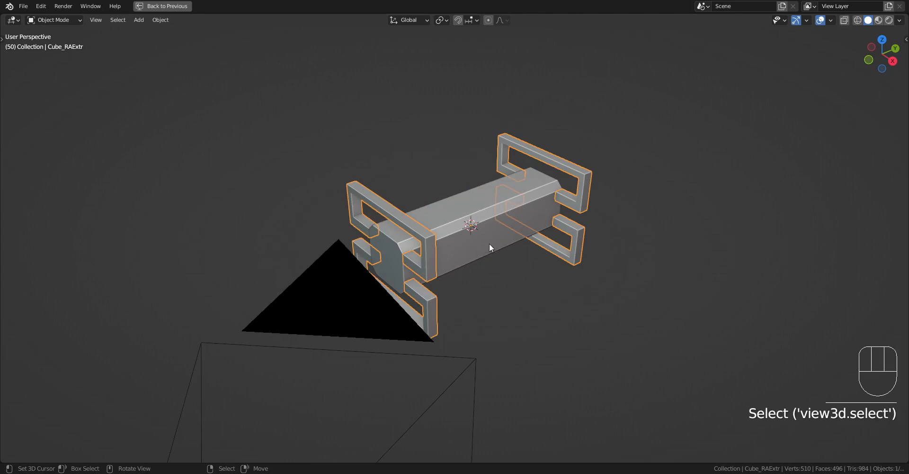
key(x)
Step: Lengthen the block by scaling its whole mesh along the Y axis in Edit Mode
key(Tab)
key(a)
key(s)
key(y)
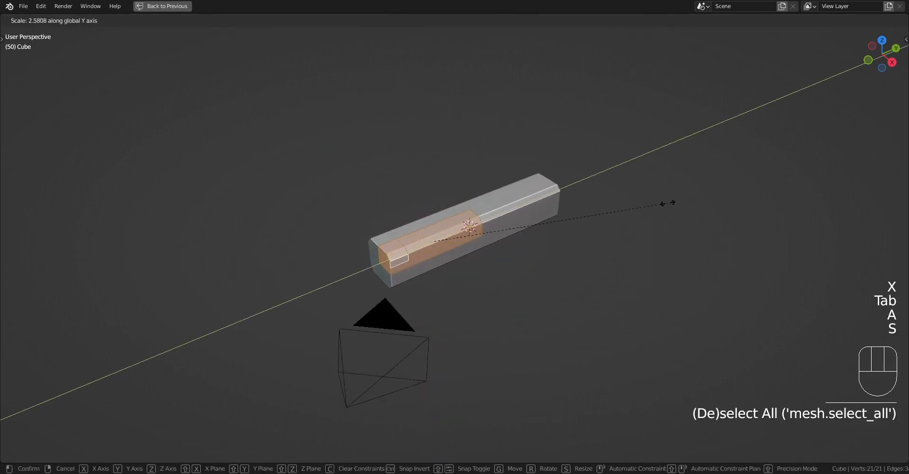
click(709, 183)
Step: Dissolve the extra edge loops dividing the block's end and side faces, select the whole mesh and return to Object Mode
scroll(568, 258, up, 3)
key(alt+a)
shift+middle_drag(462, 260, 505, 260)
key(2)
alt+shift+click(570, 271)
scroll(582, 260, down, 2)
key(ctrl+x)
scroll(576, 273, up, 2)
key(2)
alt+shift+click(510, 263)
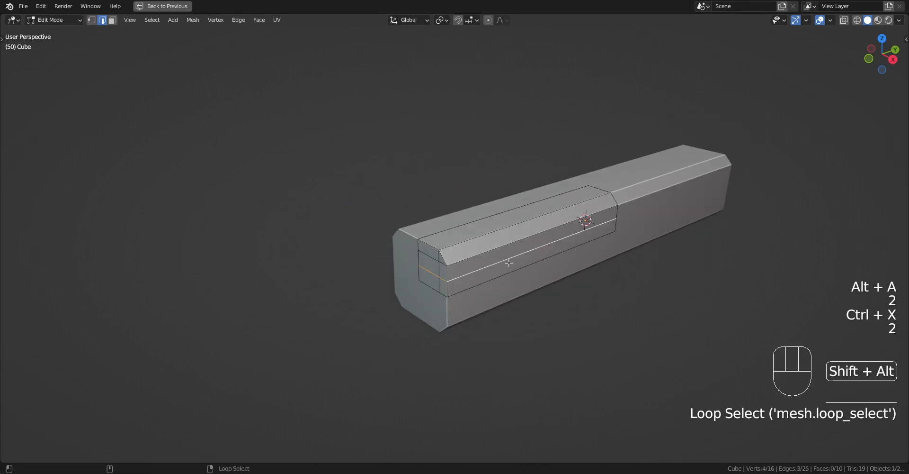
key(ctrl+x)
scroll(540, 237, down, 3)
key(a)
key(Tab)
Step: Try Random Axis Extrude on the whole lengthened block with the existing settings and toggle Edit Mode to end the operation
middle_drag(558, 213, 541, 247)
scroll(540, 245, up, 3)
key(shift+q)
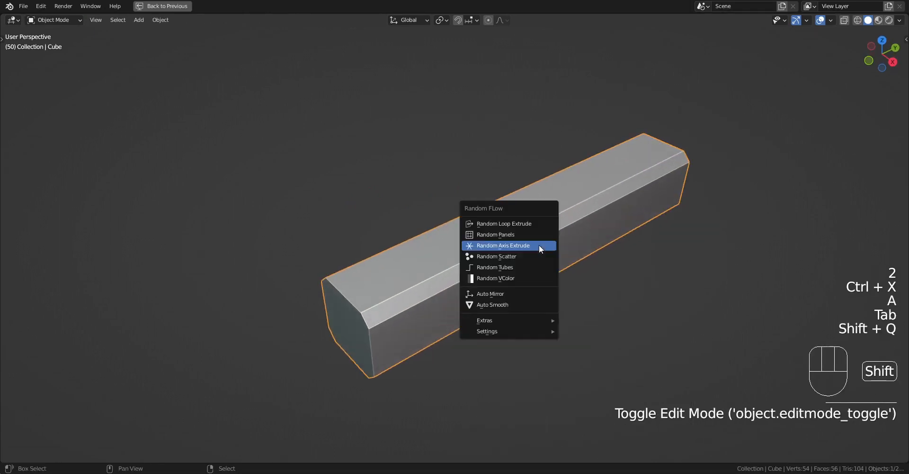
click(539, 244)
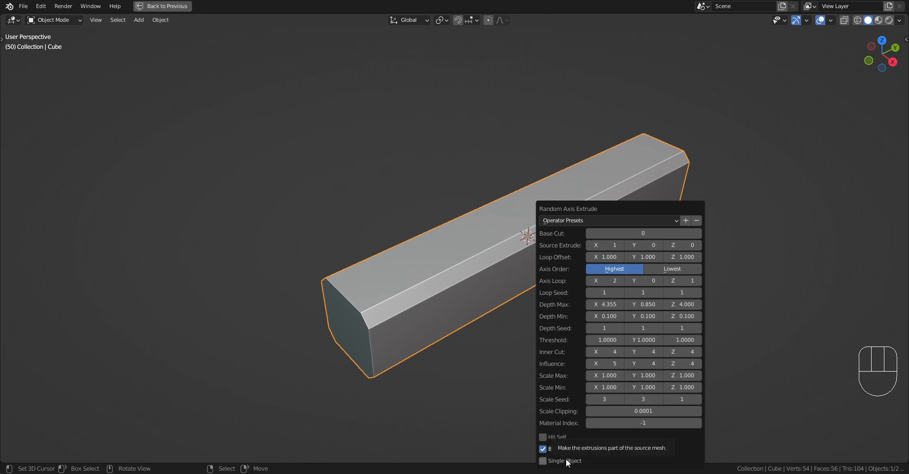
key(Tab)
key(Tab)
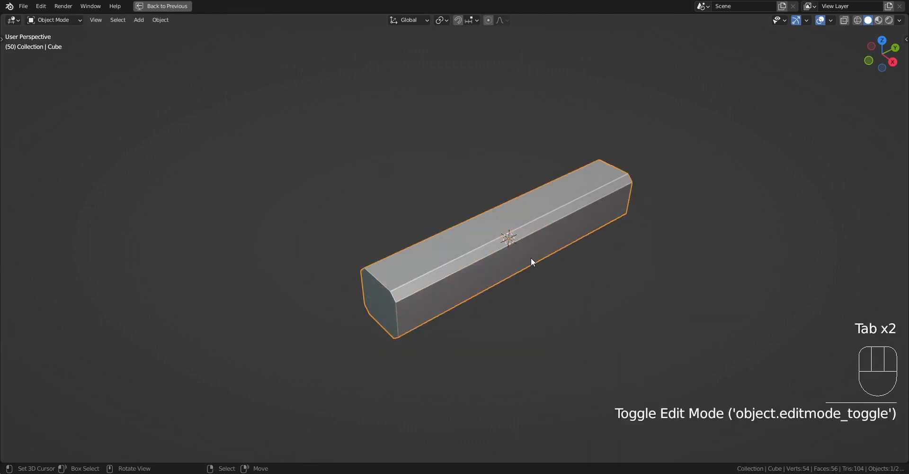
Step: Run Random Axis Extrude again and load the preset values with base cut 1, loop offsets 0 and axis loops 4, 3 and 2
key(shift+q)
click(570, 224)
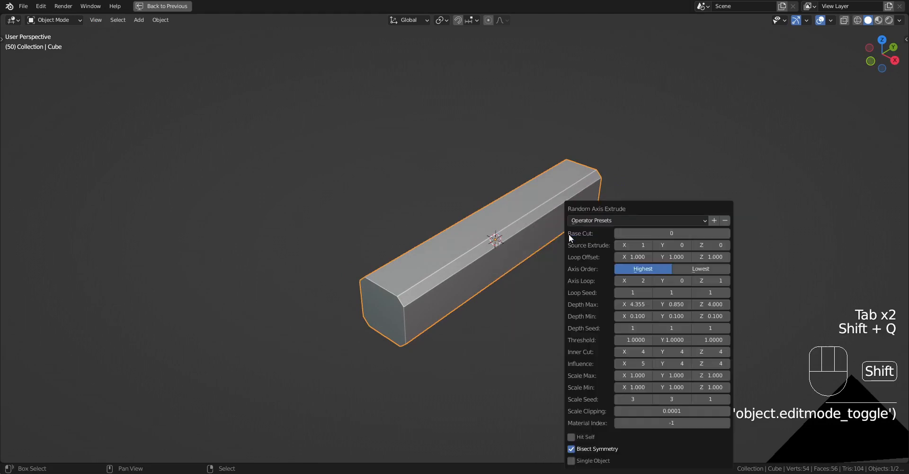
click(675, 219)
click(649, 277)
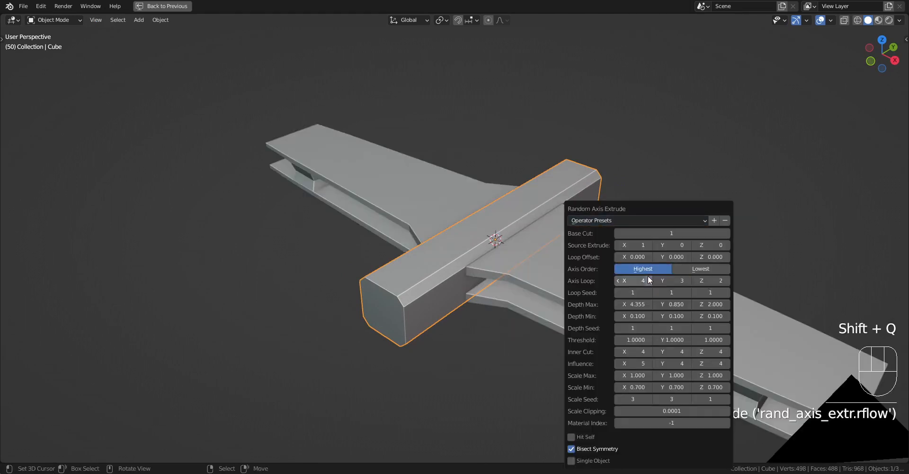
Step: Set the X loop seed to 7, inspect the extrusions from another angle and reopen the operator settings
ctrl+scroll(633, 292, up, 4)
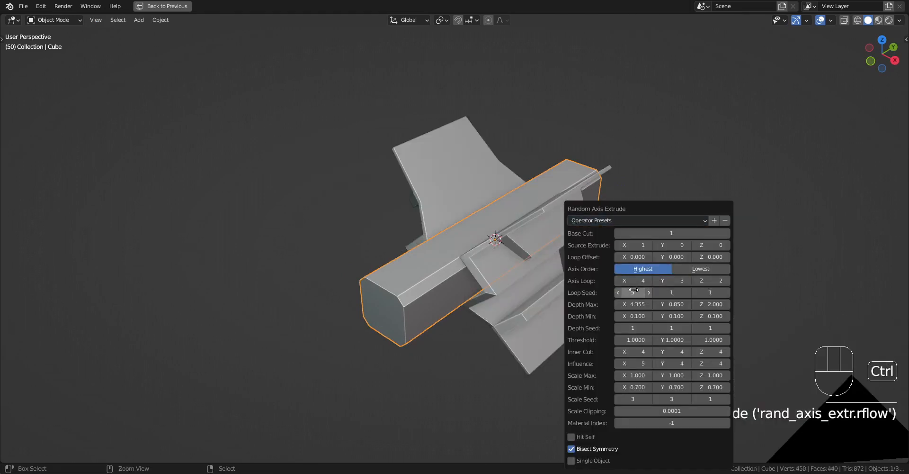
ctrl+scroll(634, 290, up, 2)
scroll(484, 281, down, 3)
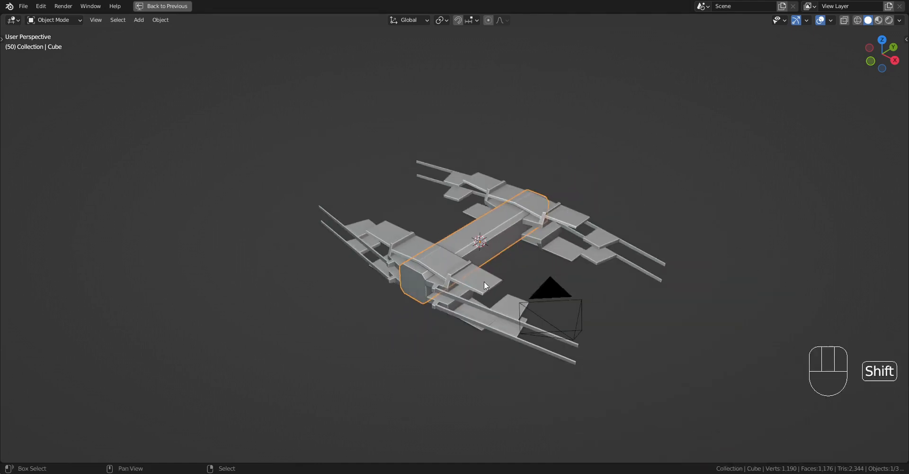
middle_drag(484, 281, 448, 281)
scroll(538, 243, up, 2)
key(F9)
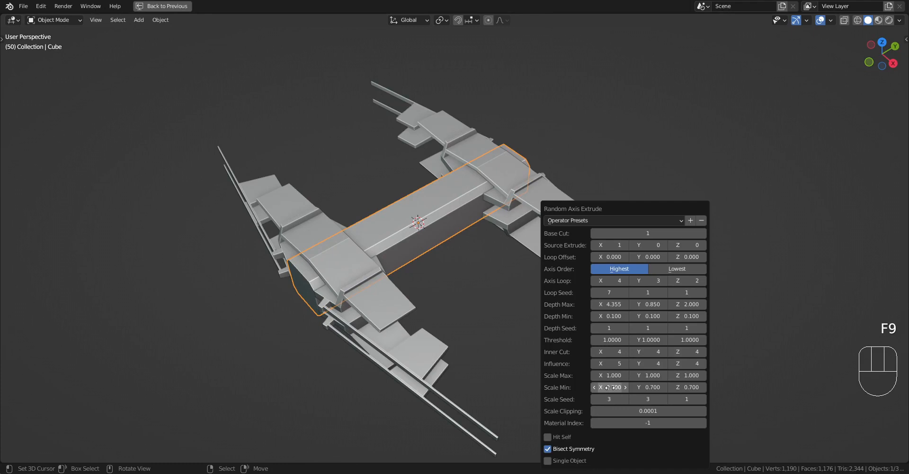
Step: Set Scale Min to 1.000 on X, Y and Z and check the extrusions from another angle
ctrl+scroll(612, 386, up, 1)
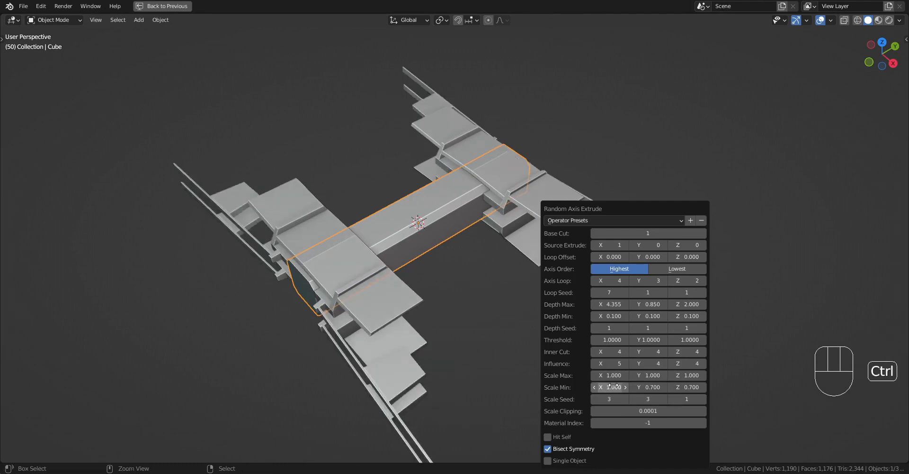
ctrl+scroll(650, 386, up, 1)
ctrl+scroll(700, 387, up, 1)
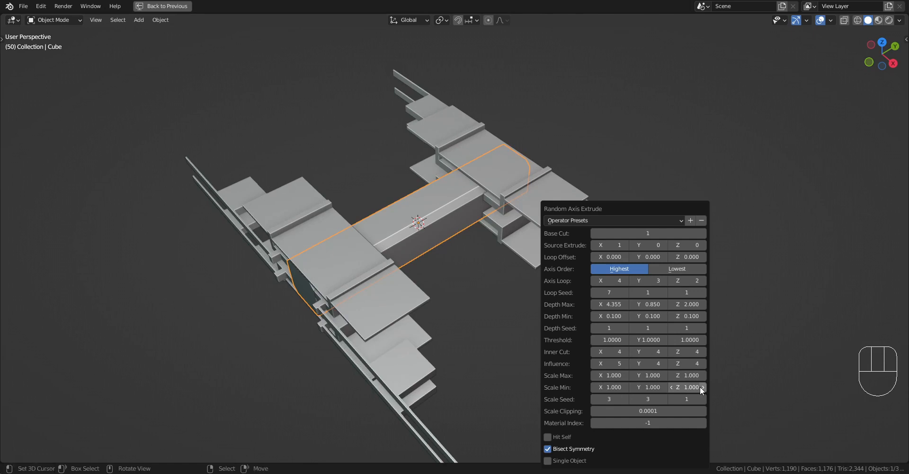
middle_drag(280, 356, 599, 310)
key(F9)
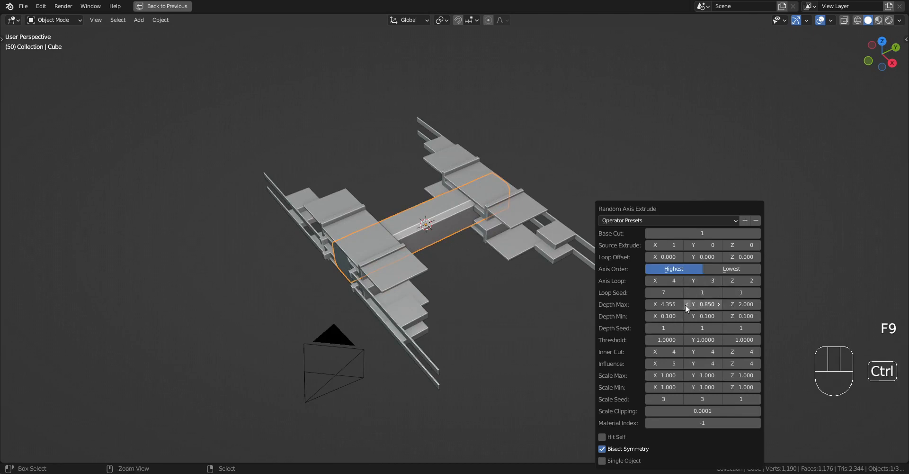
Step: Raise the X loop seed to 16 and beyond to compare variations, and hide the viewport overlays
ctrl+scroll(664, 293, up, 9)
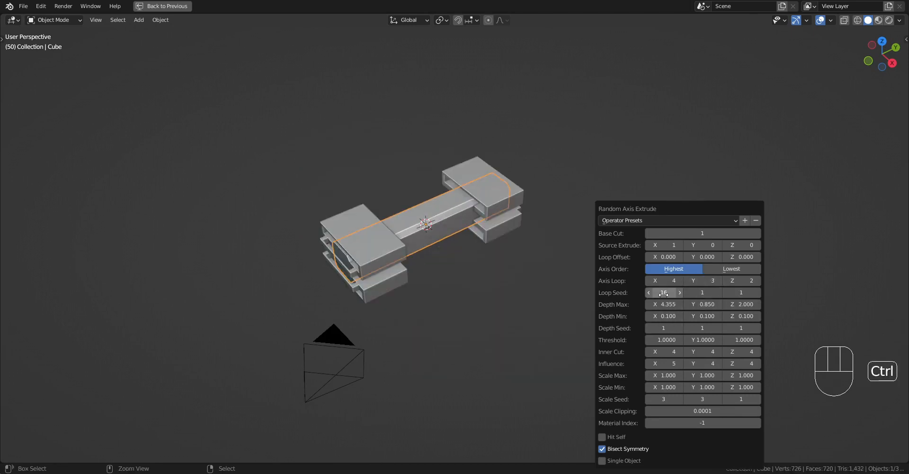
ctrl+scroll(663, 294, up, 4)
ctrl+scroll(663, 295, down, 4)
middle_drag(499, 323, 559, 281)
key(shift+alt+z)
key(F9)
Step: Run through further X loop seeds up to 47, inspect that variation closer and reopen the operator settings
ctrl+scroll(645, 292, down, 2)
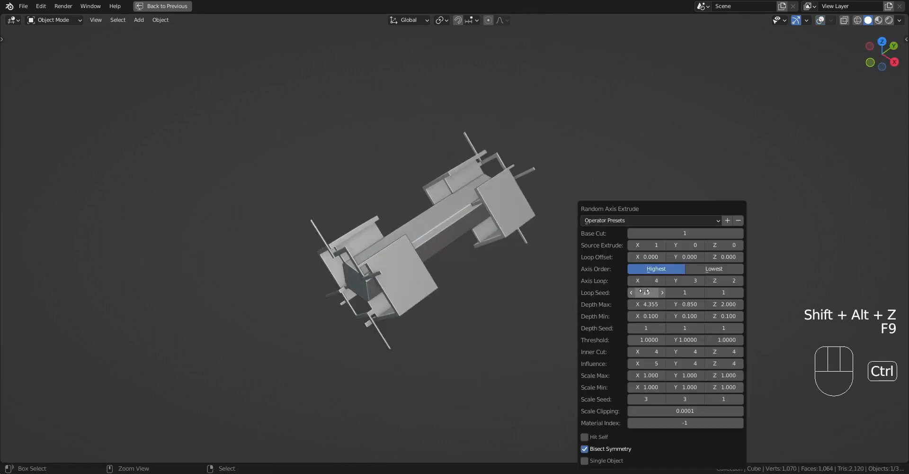
ctrl+scroll(645, 291, down, 5)
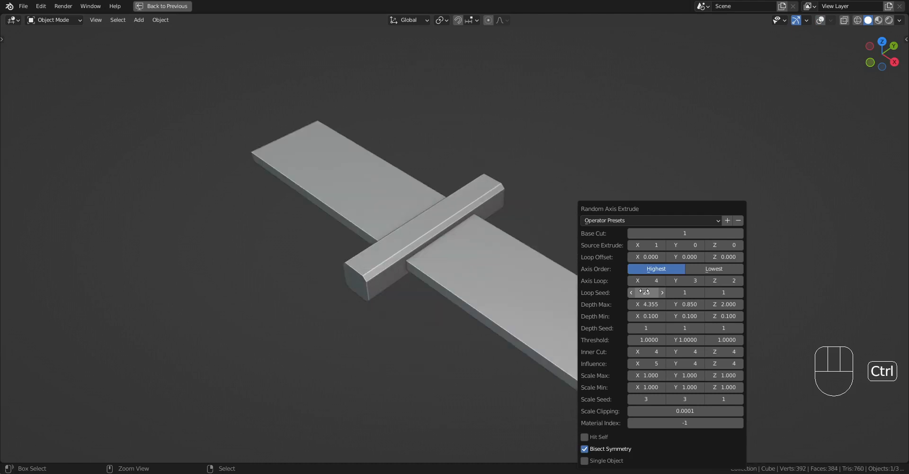
ctrl+scroll(645, 292, down, 4)
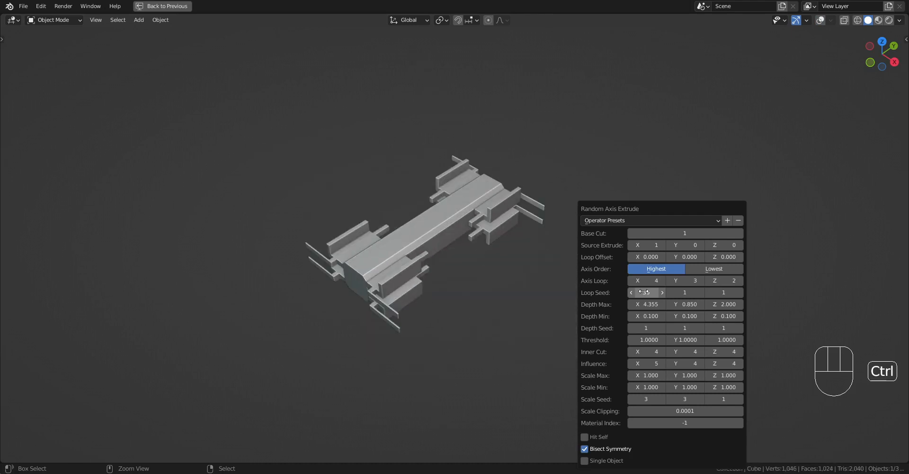
ctrl+scroll(644, 291, down, 4)
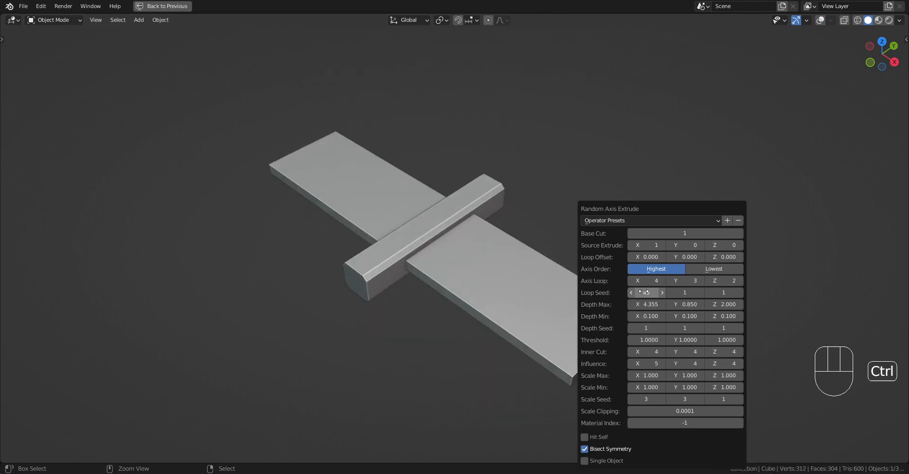
middle_drag(644, 291, 384, 333)
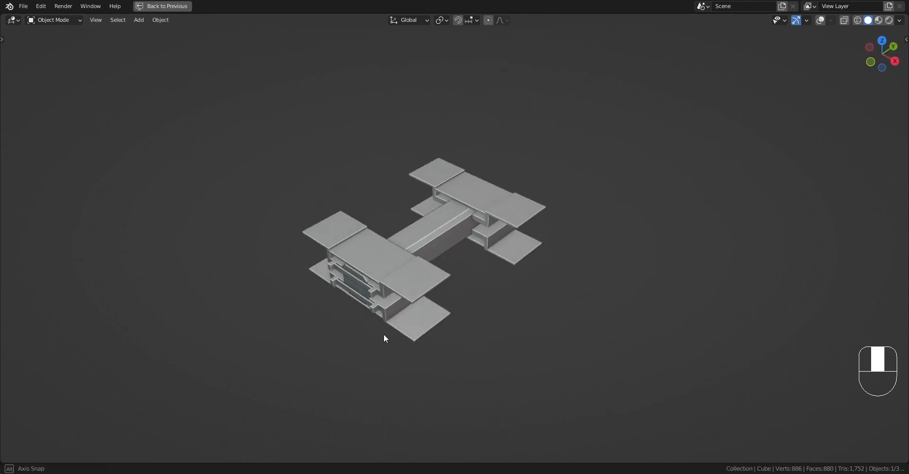
shift+middle_drag(504, 295, 590, 286)
key(F9)
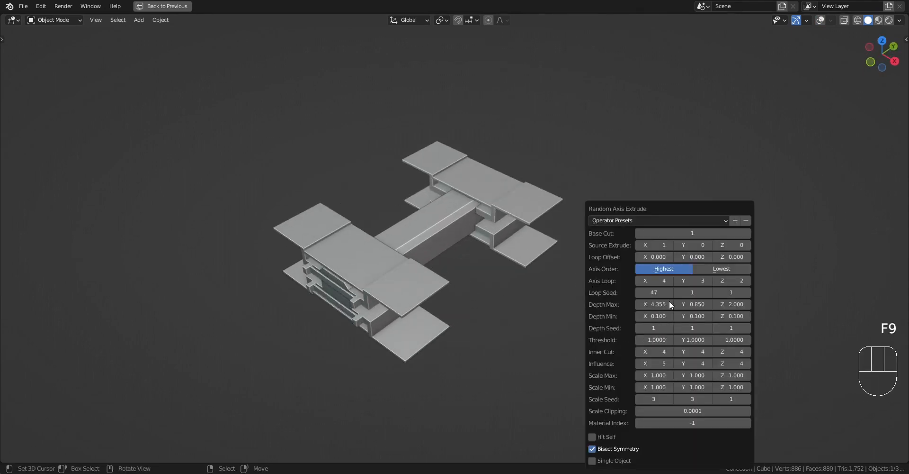
Step: Set the base cut to 3 and the X depth seed to 4
ctrl+scroll(683, 234, up, 2)
ctrl+scroll(683, 234, up, 1)
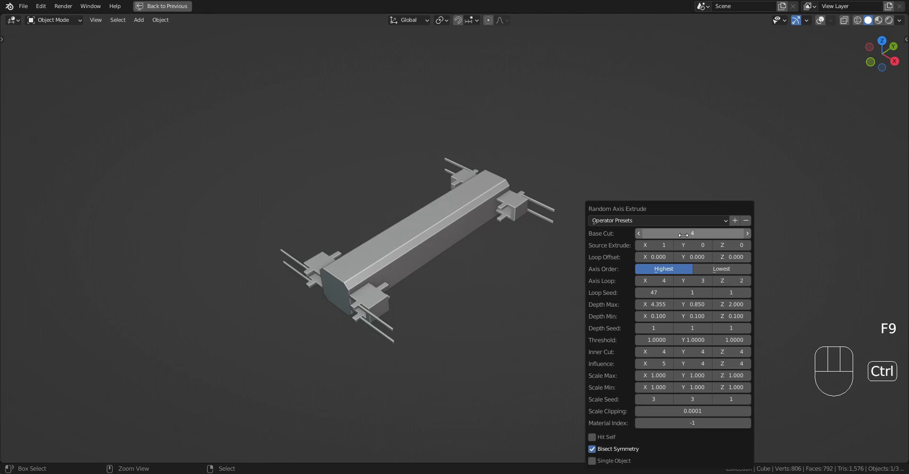
ctrl+scroll(683, 234, down, 1)
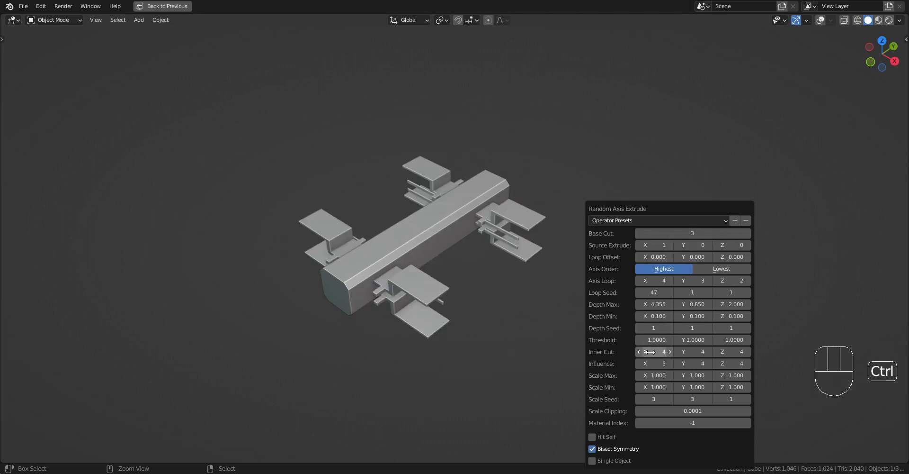
ctrl+scroll(654, 329, up, 4)
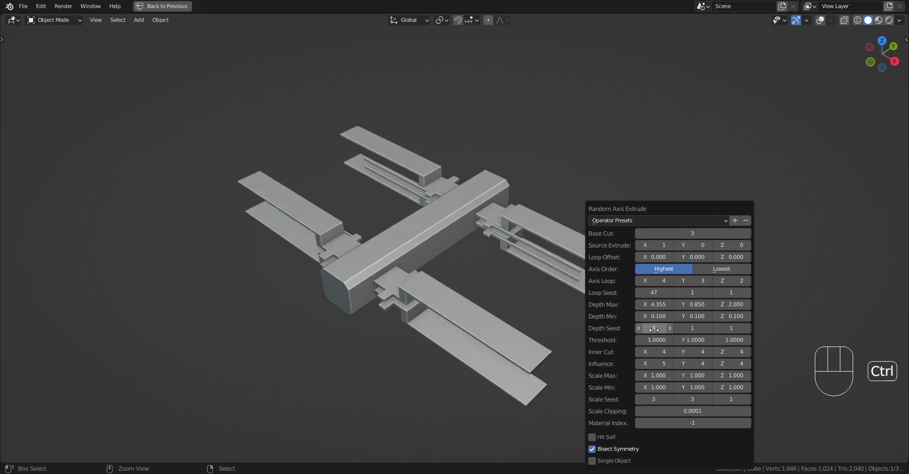
ctrl+scroll(654, 330, up, 1)
ctrl+scroll(654, 329, down, 1)
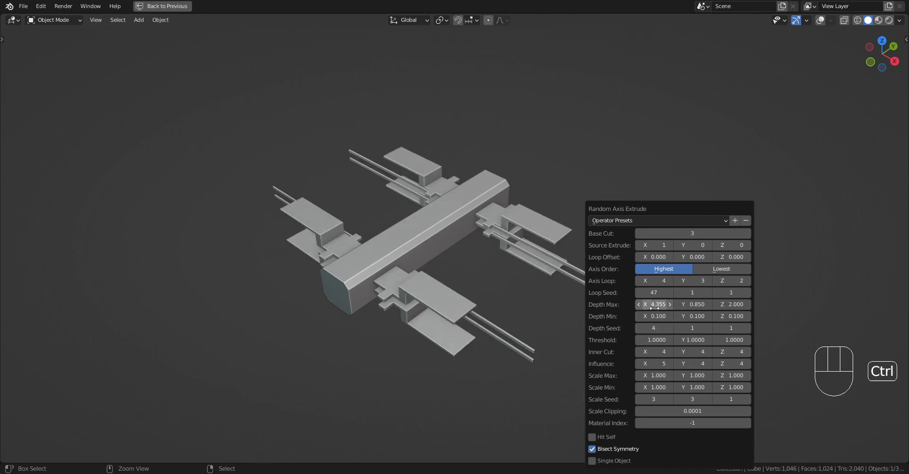
Step: Set Depth Max to 4.225 on X and 5.730 on Y, and raise the X loop seed to find another variation
drag(656, 304, 739, 304)
ctrl+scroll(651, 292, up, 3)
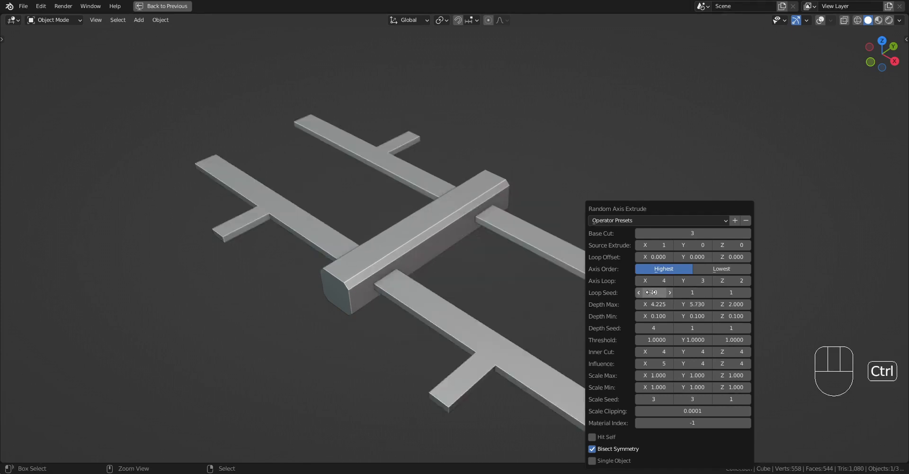
ctrl+scroll(651, 292, up, 4)
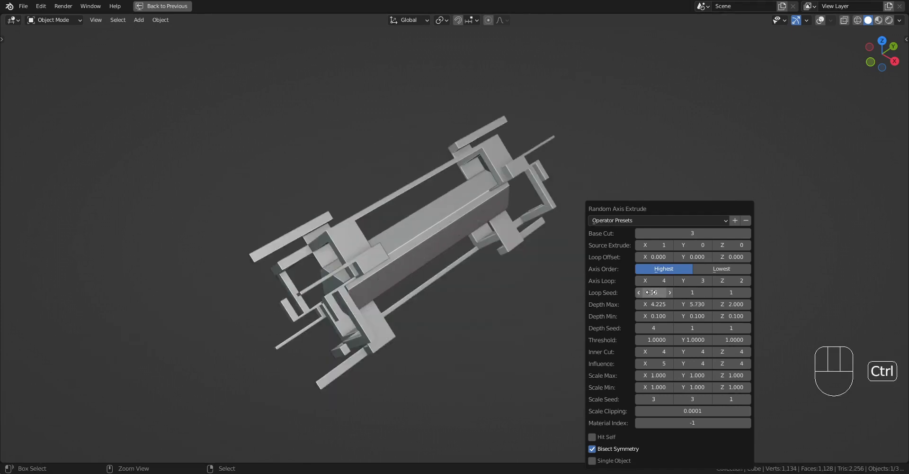
ctrl+scroll(651, 292, up, 4)
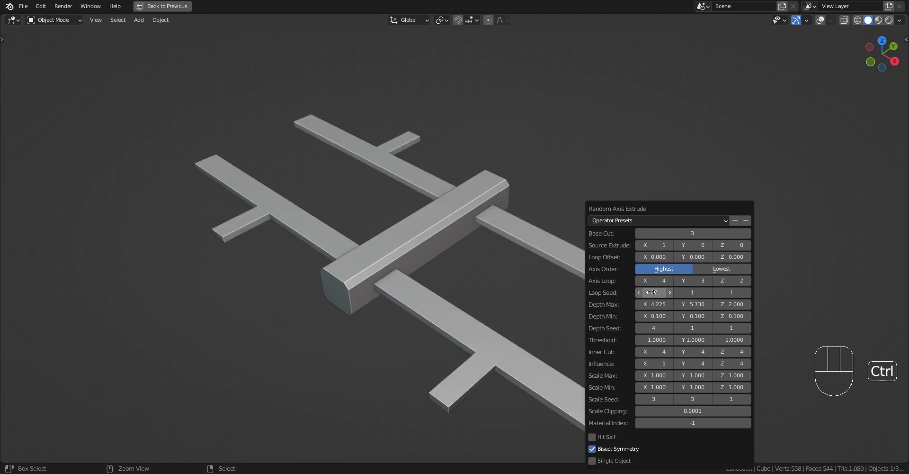
ctrl+scroll(652, 292, up, 2)
middle_drag(142, 365, 478, 259)
Step: Open the generated extrusion in Edit Mode with overlays shown and dissolve the edge loop near the middle of the long connecting bar
right_click(489, 313)
key(Tab)
scroll(489, 311, up, 2)
key(shift+alt+z)
scroll(489, 311, down, 3)
scroll(535, 291, up, 2)
scroll(478, 259, up, 3)
key(2)
alt+shift+click(479, 258)
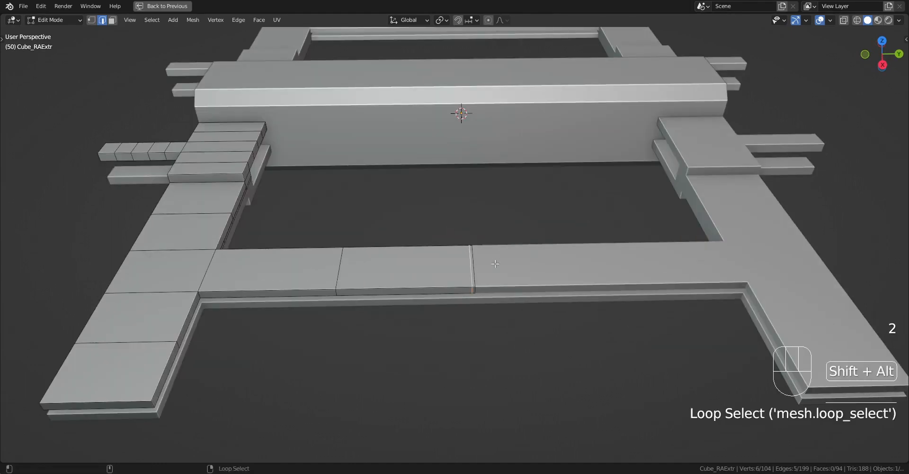
key(ctrl+x)
Step: Select the entire extrusion mesh, return to Object Mode with overlays hidden and run Random Axis Extrude on it
scroll(430, 274, down, 4)
middle_drag(430, 274, 522, 266)
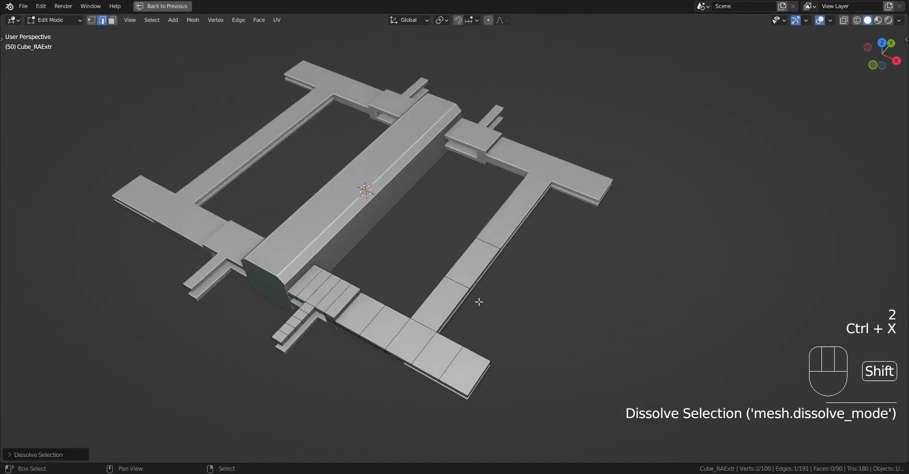
key(a)
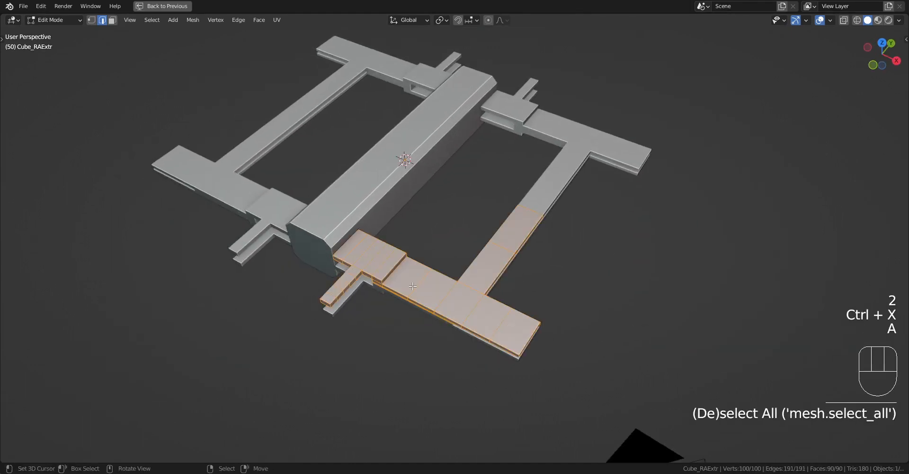
key(Tab)
key(shift+alt+z)
middle_drag(602, 251, 607, 241)
key(shift+q)
click(584, 217)
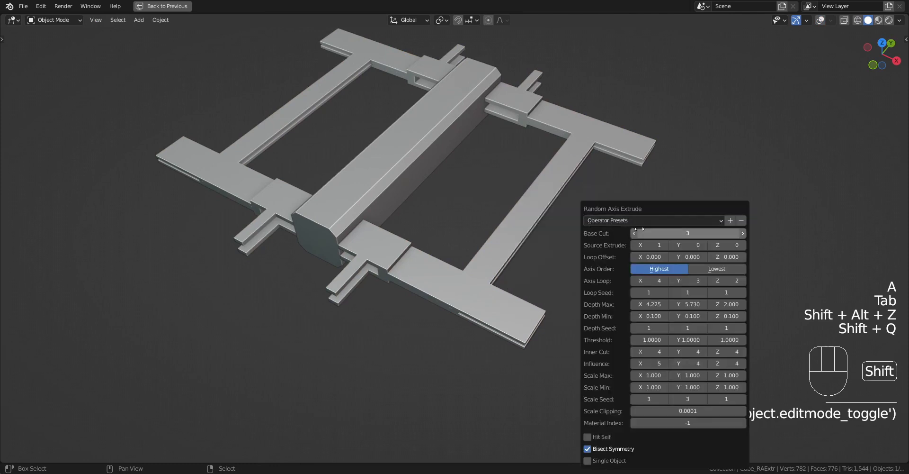
Step: Load the ship03 operator preset and set Scale Min to 1.000 on all three axes
click(679, 217)
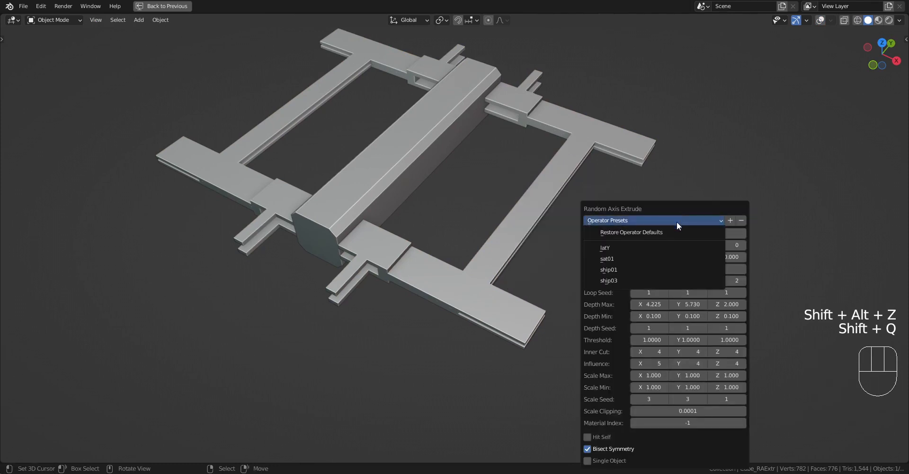
click(660, 281)
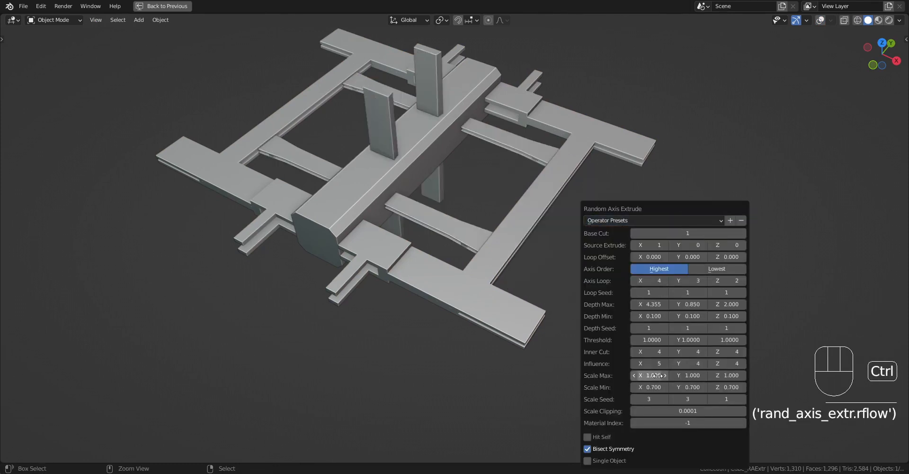
key(ctrl+v)
key(ctrl+v)
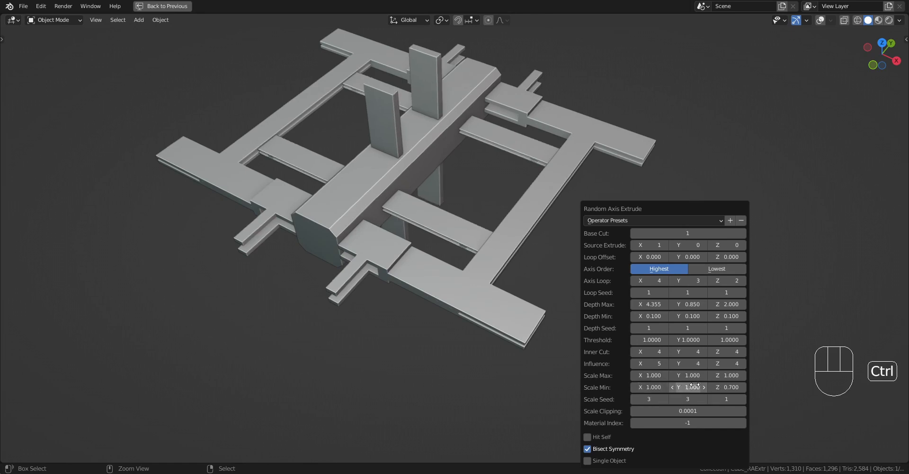
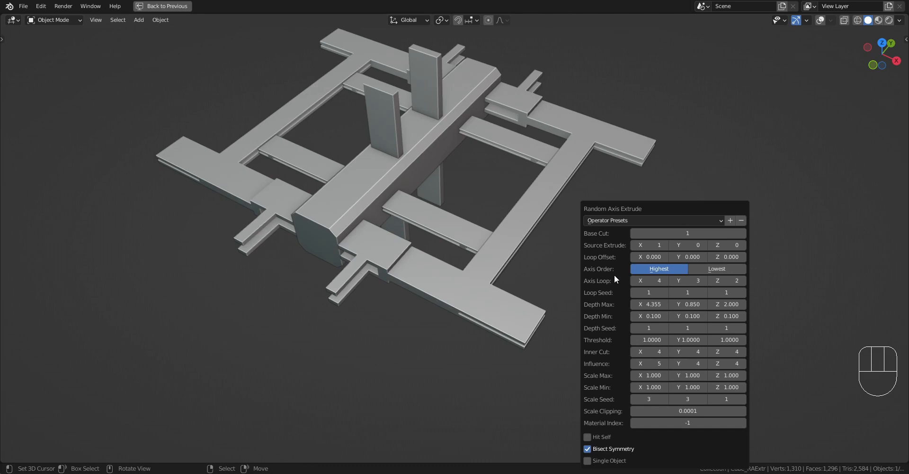
key(F9)
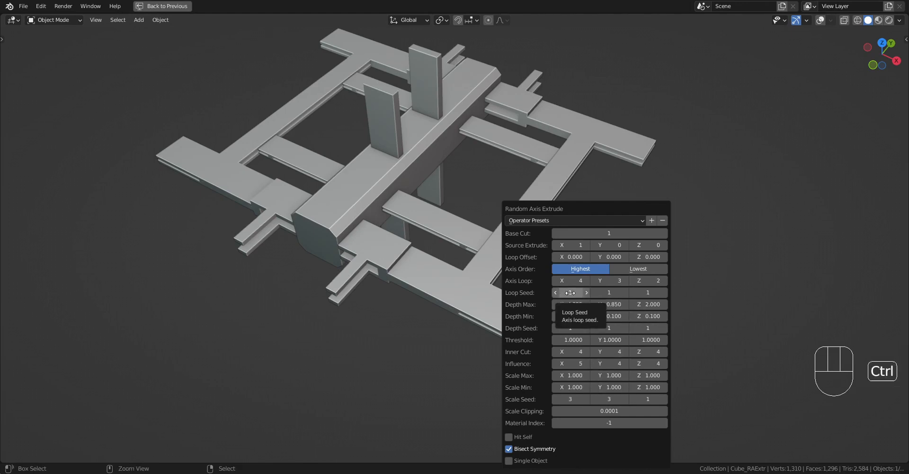
Step: Set the X loop seed to 14 and the base cut to 2
ctrl+scroll(571, 292, up, 1)
ctrl+scroll(570, 292, up, 5)
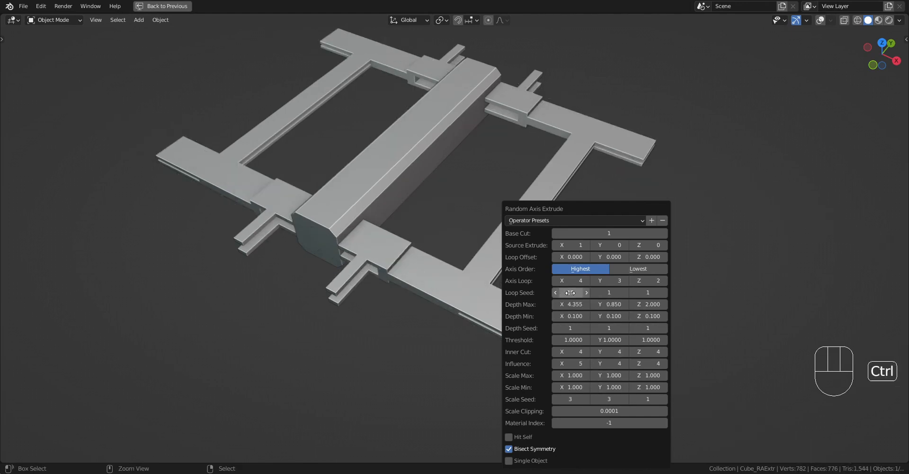
ctrl+scroll(571, 292, up, 2)
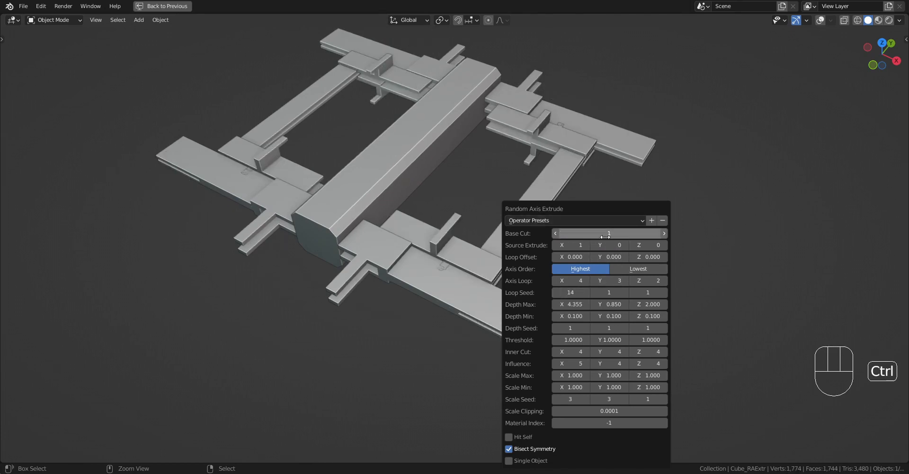
ctrl+scroll(605, 236, up, 2)
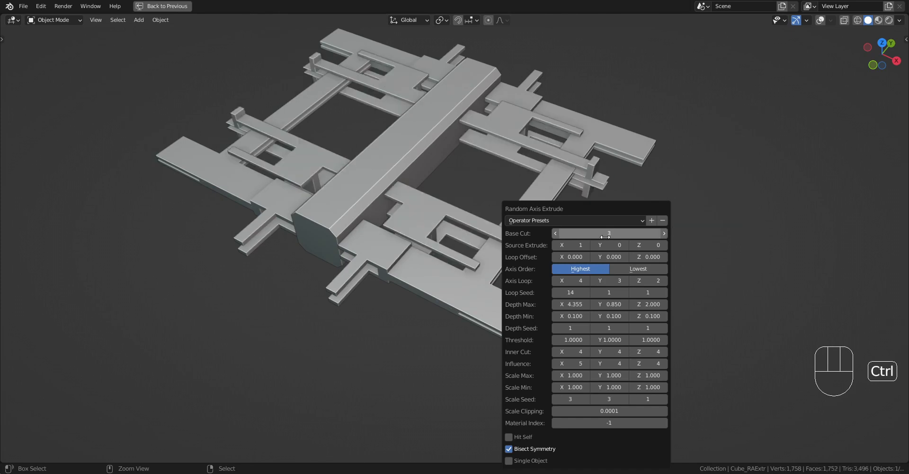
ctrl+scroll(606, 236, down, 1)
ctrl+scroll(606, 304, down, 3)
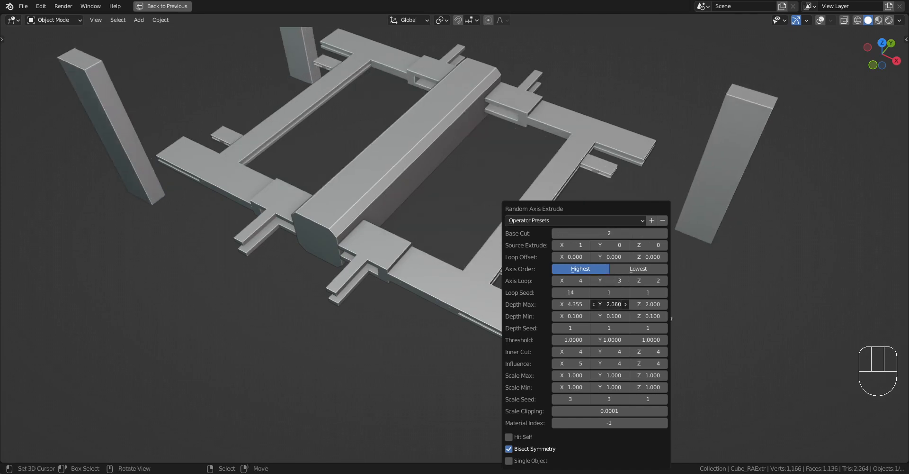
Step: Set Depth Max to X 4.360 and Y 3.785, and raise the X loop seed to 37
ctrl+scroll(571, 292, up, 8)
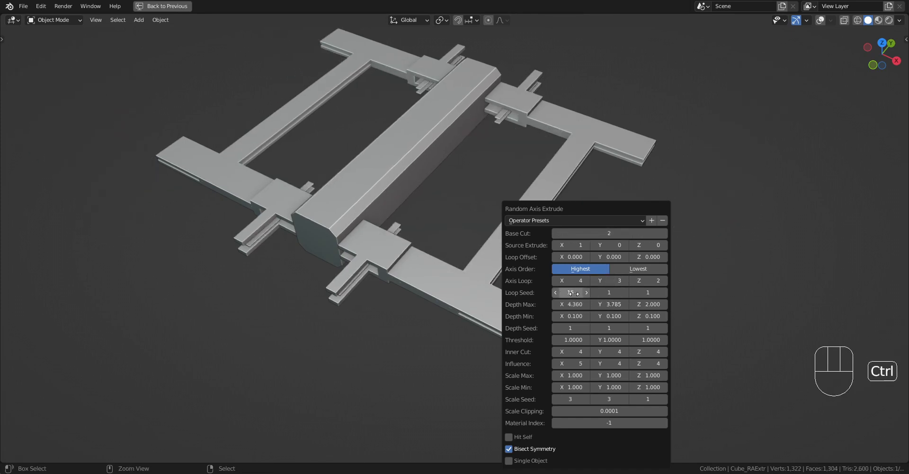
ctrl+scroll(574, 293, up, 1)
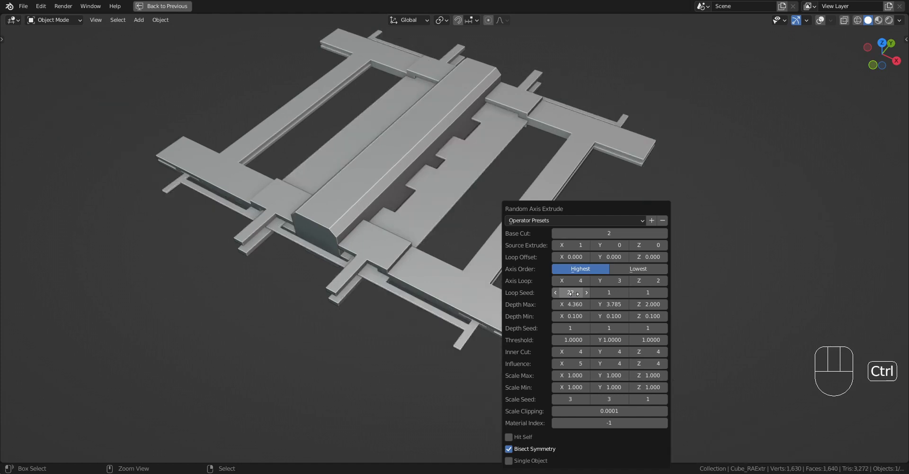
ctrl+scroll(574, 294, up, 5)
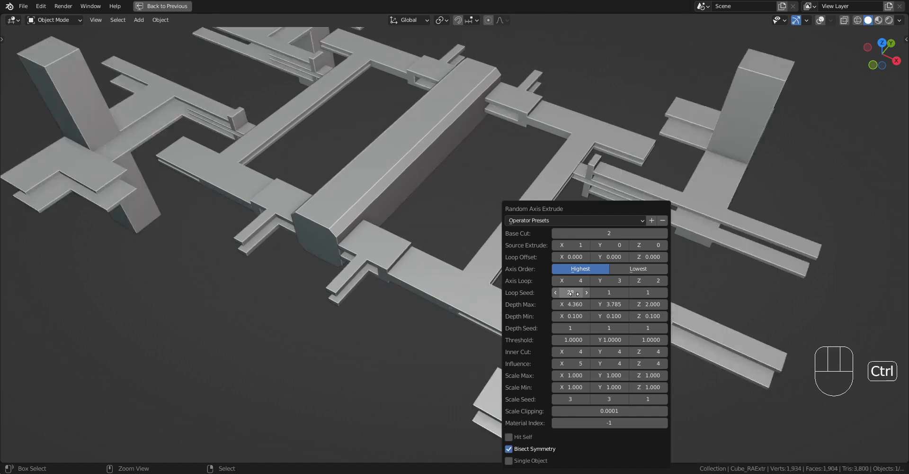
ctrl+scroll(574, 293, up, 3)
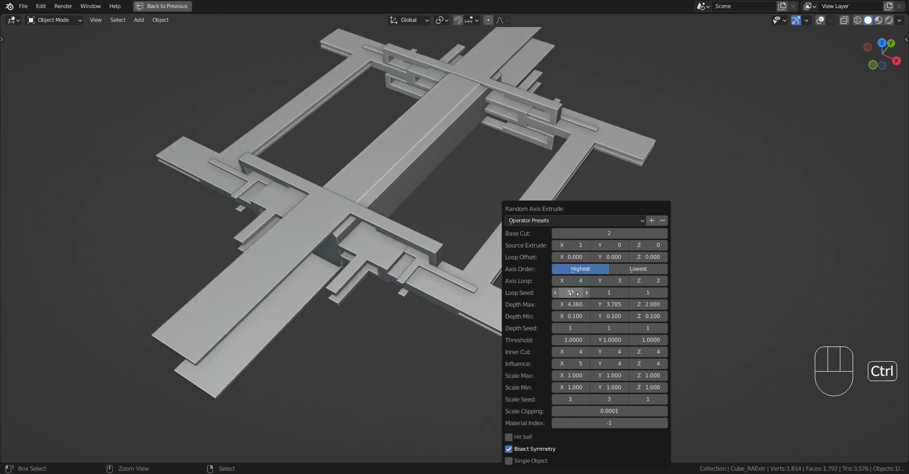
ctrl+scroll(574, 293, up, 5)
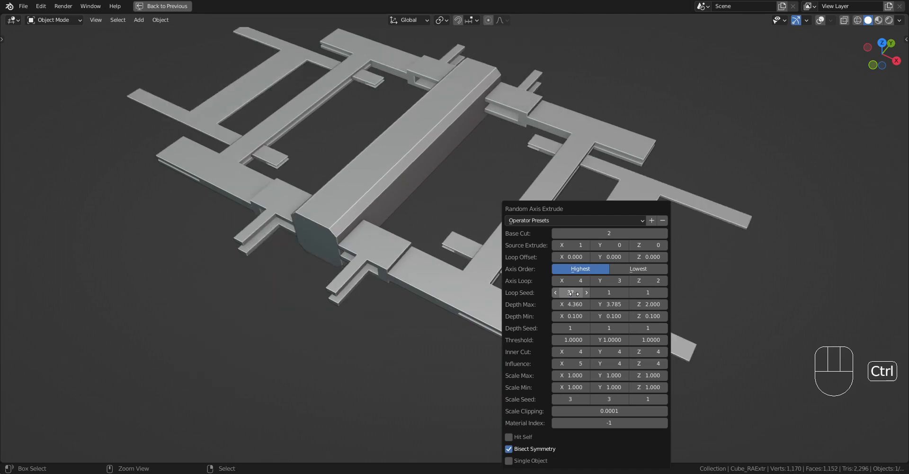
Step: Raise the X loop seed step by step to 70 to compare the extrusion variations
scroll(485, 287, down, 3)
middle_drag(485, 287, 526, 287)
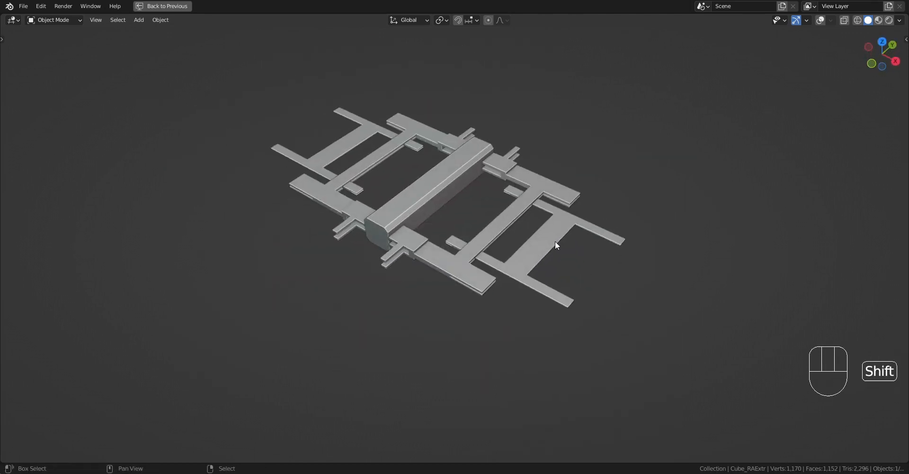
shift+middle_drag(612, 228, 575, 256)
scroll(575, 256, up, 1)
key(F9)
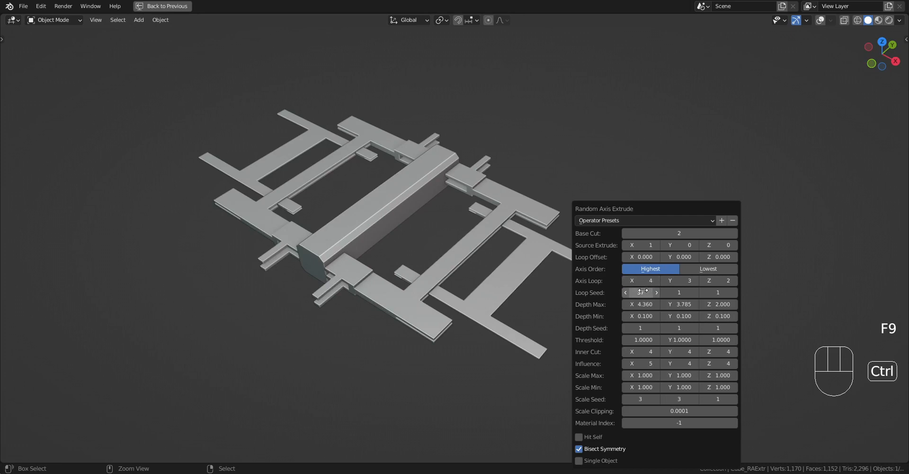
ctrl+scroll(643, 292, up, 1)
ctrl+scroll(643, 291, up, 9)
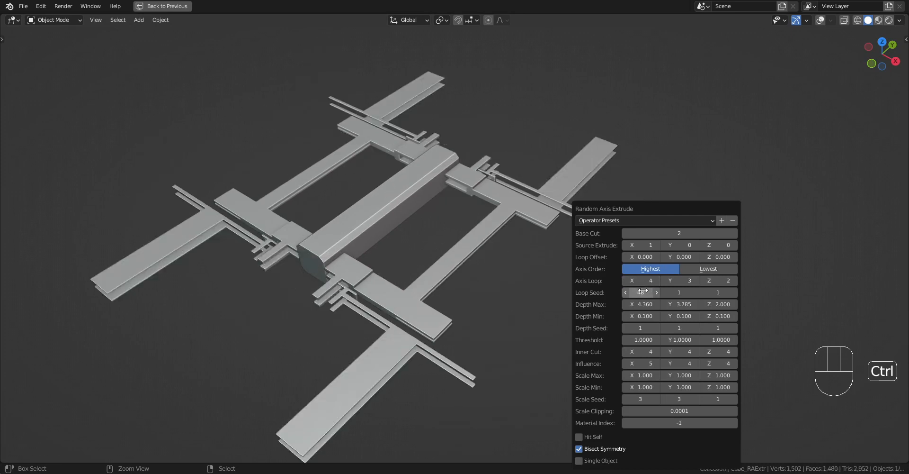
ctrl+scroll(643, 291, up, 5)
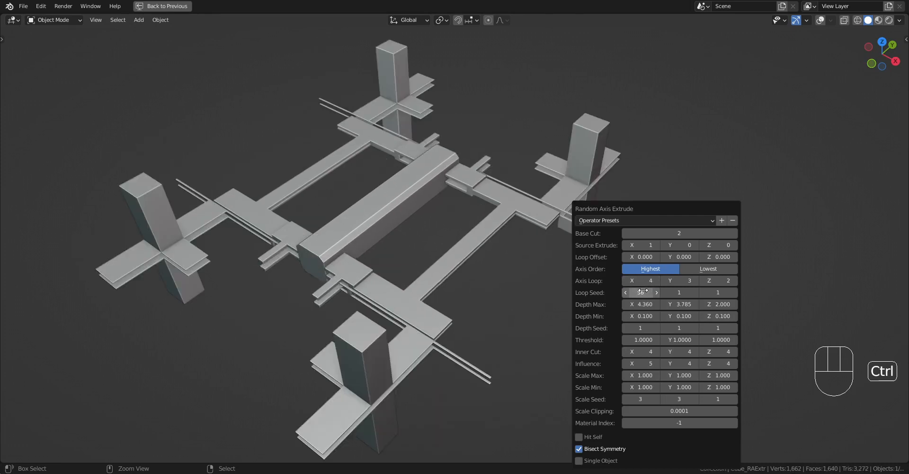
ctrl+scroll(643, 290, up, 6)
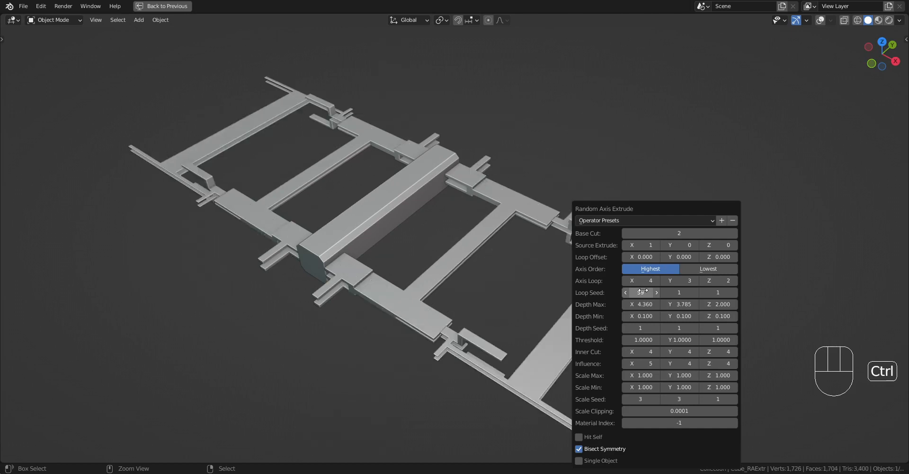
ctrl+scroll(643, 291, up, 4)
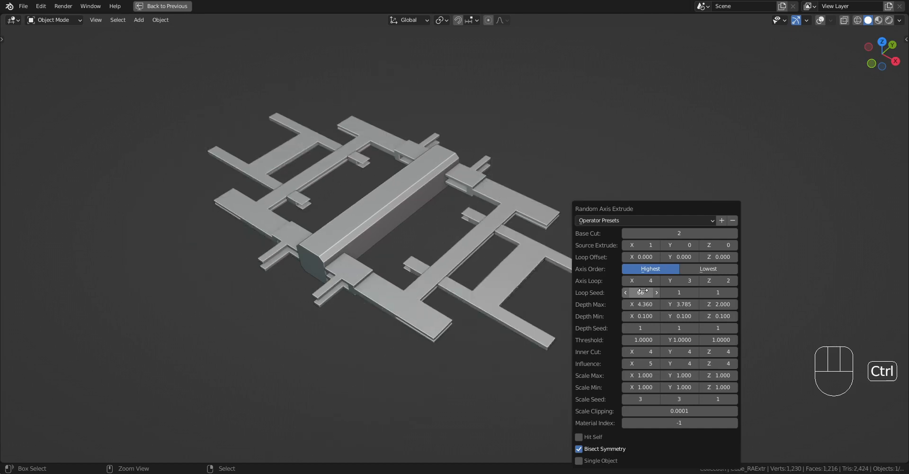
ctrl+scroll(643, 291, up, 3)
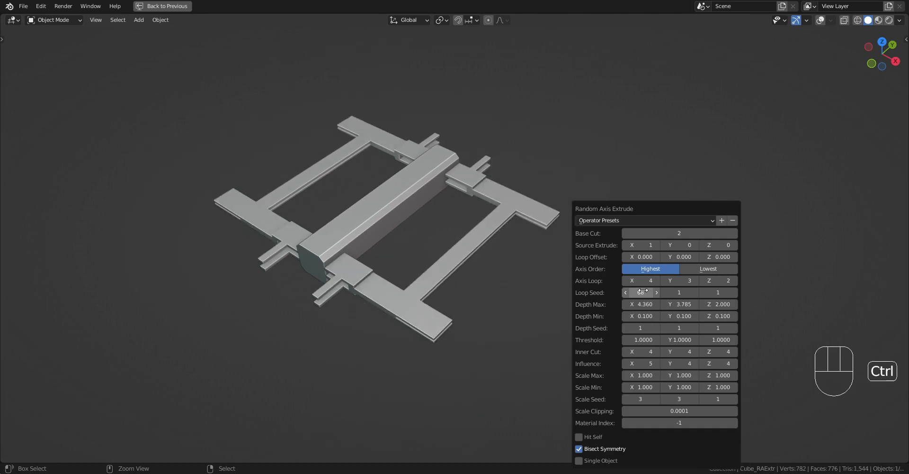
ctrl+scroll(643, 290, up, 1)
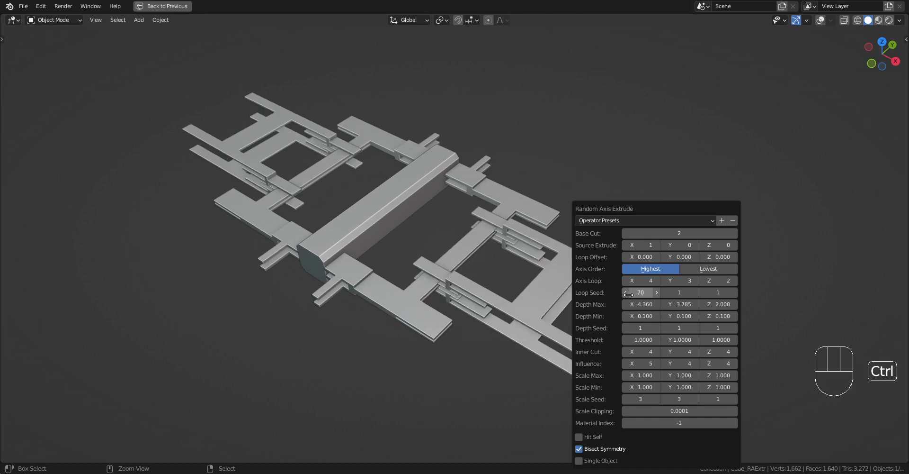
Step: Set the loop seeds to X 71, Y 17 and Z 5
middle_drag(521, 285, 415, 328)
shift+middle_drag(490, 282, 481, 278)
mouse_move(551, 303)
middle_down()
mouse_move(488, 218)
mouse_move(501, 183)
mouse_move(539, 303)
mouse_move(548, 279)
mouse_move(547, 287)
middle_up()
key(F9)
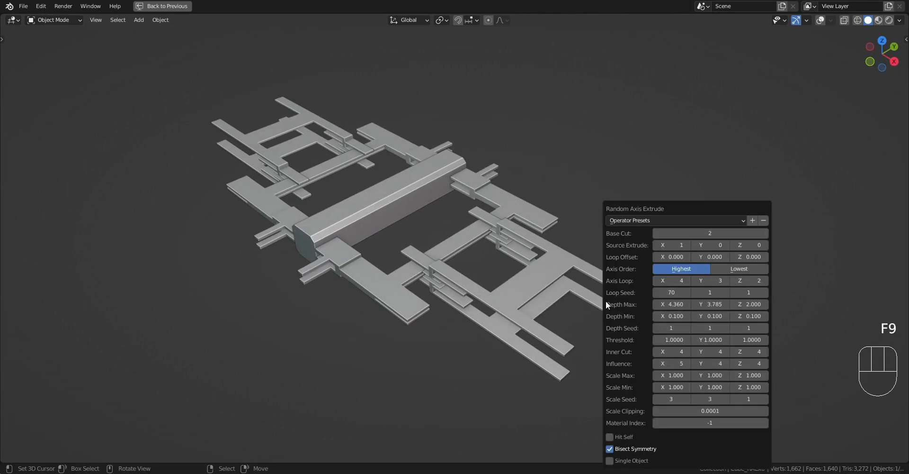
ctrl+scroll(668, 293, up, 1)
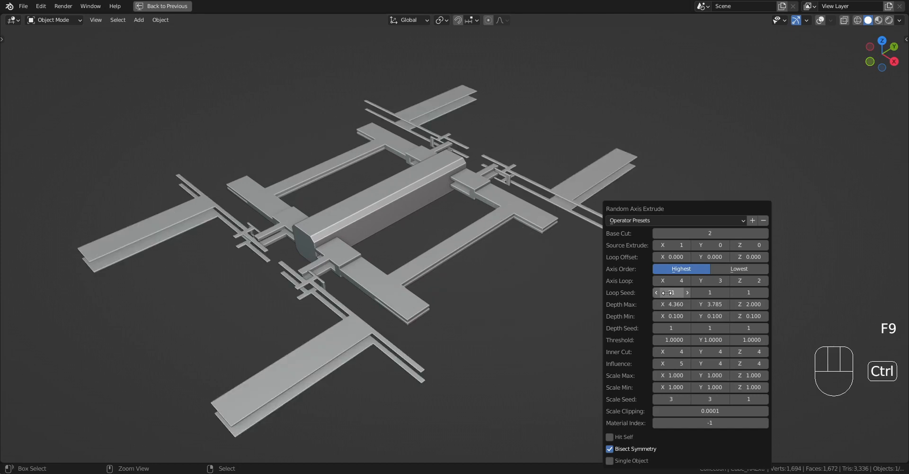
ctrl+scroll(702, 293, up, 6)
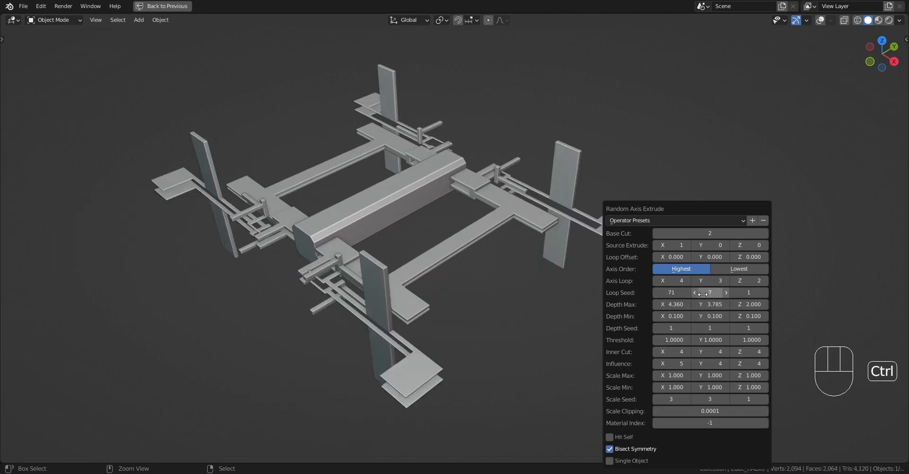
ctrl+scroll(703, 293, up, 1)
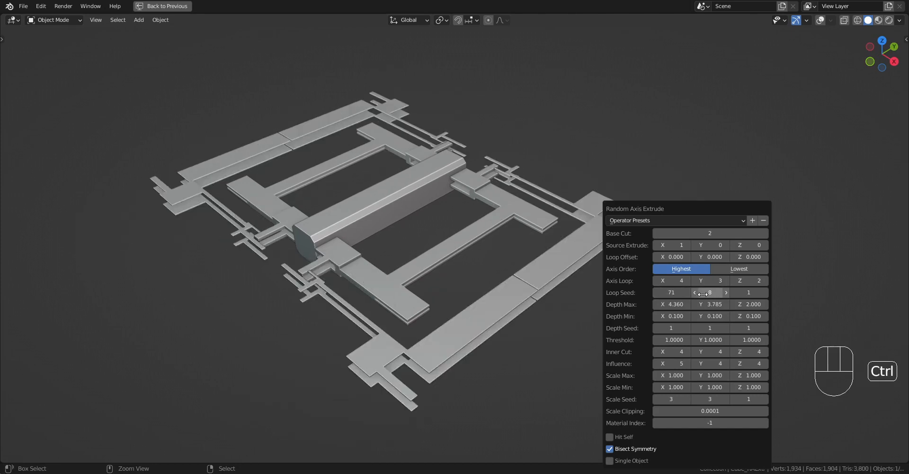
ctrl+scroll(703, 293, up, 10)
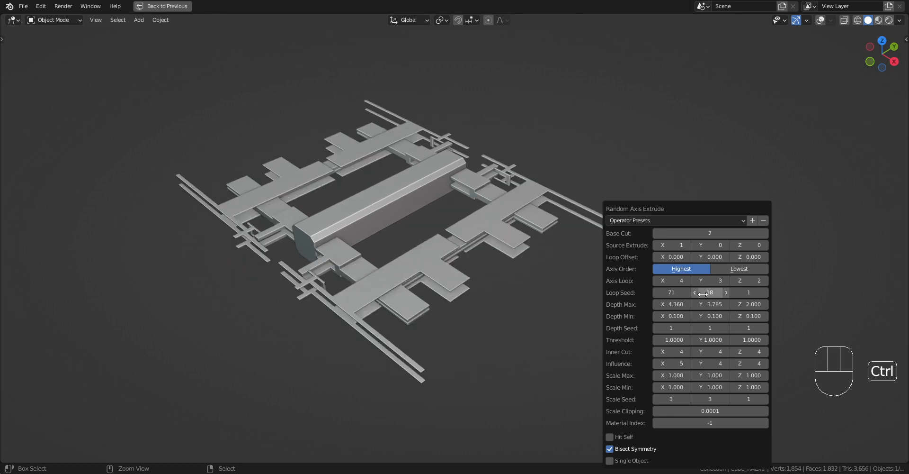
ctrl+scroll(703, 294, down, 1)
ctrl+scroll(750, 293, up, 3)
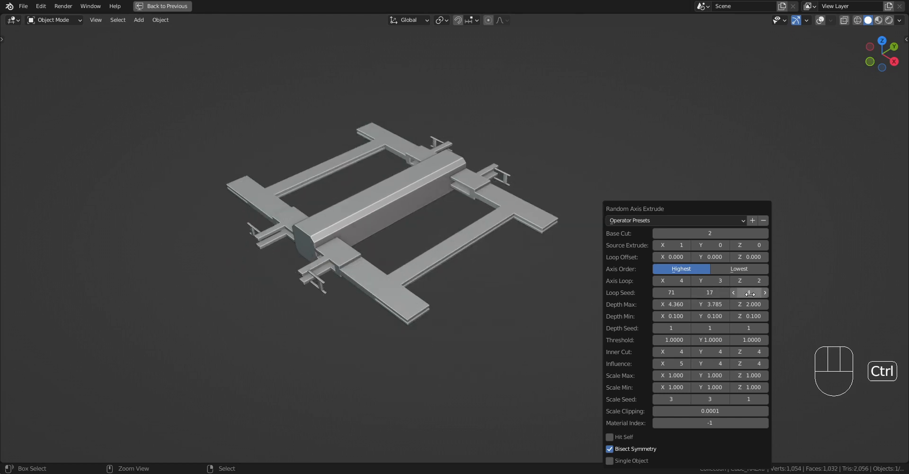
ctrl+scroll(751, 293, up, 2)
ctrl+scroll(750, 294, down, 1)
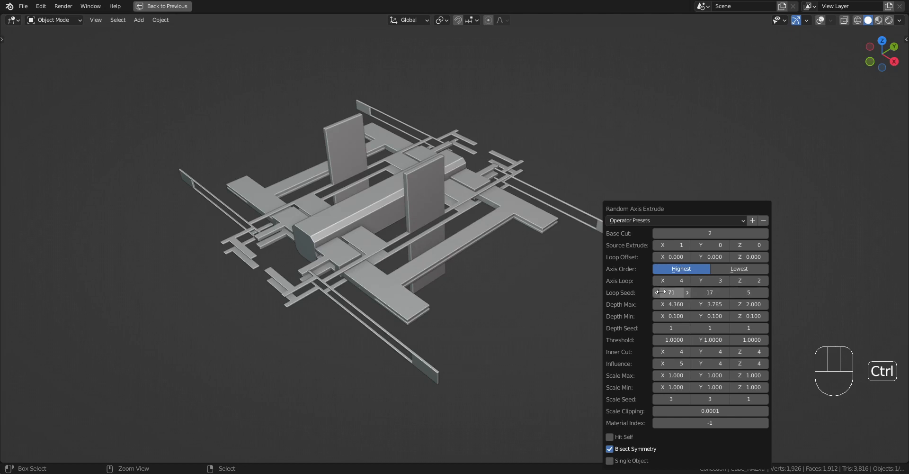
Step: Raise the X loop seed to 90
ctrl+scroll(661, 292, up, 8)
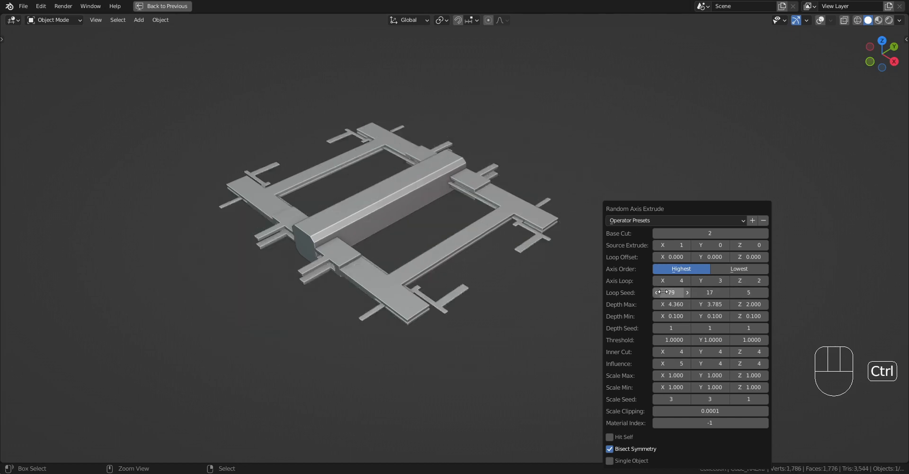
ctrl+scroll(662, 292, up, 5)
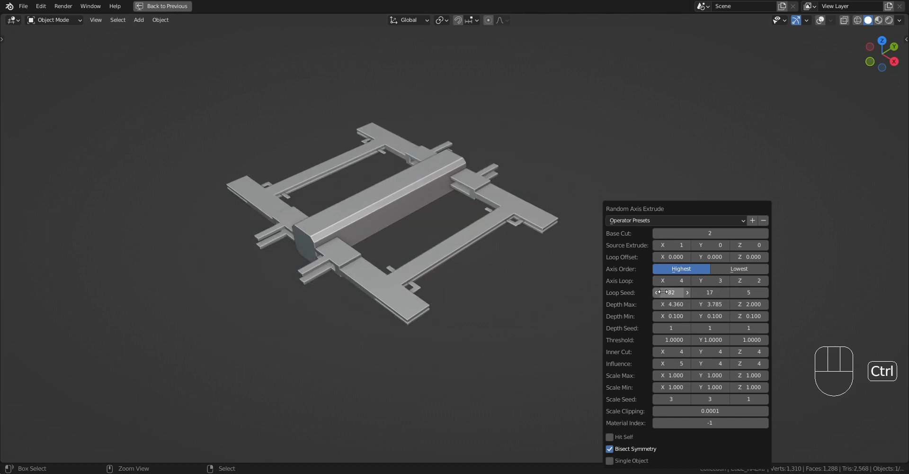
ctrl+scroll(662, 292, up, 7)
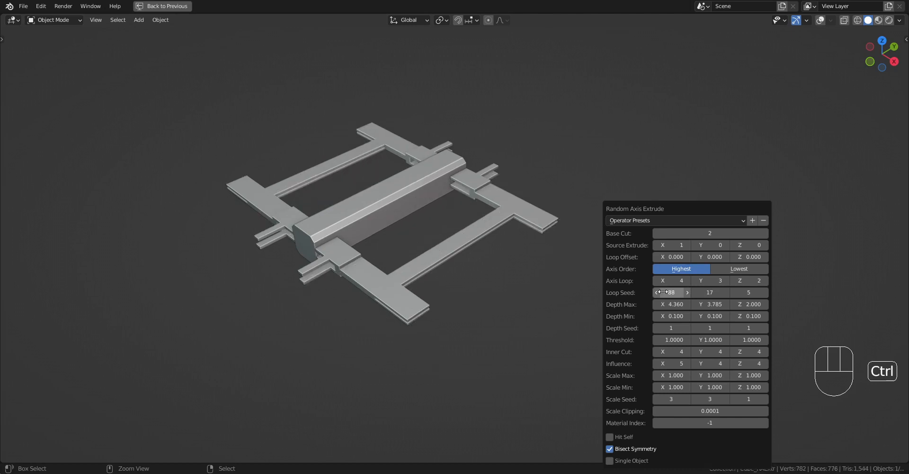
ctrl+scroll(662, 292, down, 1)
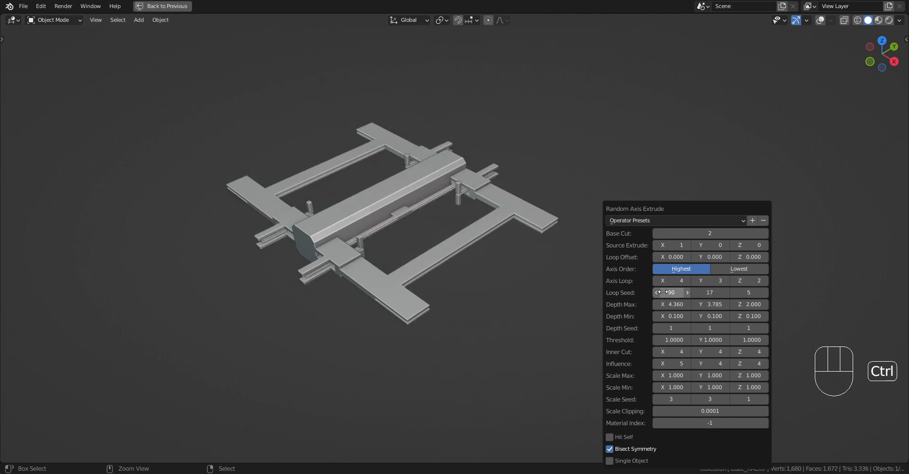
Step: Leave Edit Mode with overlays shown and select the original Cube, the central chamfered block
middle_drag(325, 290, 429, 249)
key(Tab)
key(shift+alt+z)
scroll(448, 223, up, 2)
key(Tab)
middle_drag(408, 166, 418, 226)
right_click(401, 191)
Step: Select the whole Cube mesh in Edit Mode and add four evenly spaced loop cuts across its length without sliding them
key(Tab)
scroll(422, 199, down, 3)
key(a)
key(ctrl+r)
scroll(418, 226, up, 3)
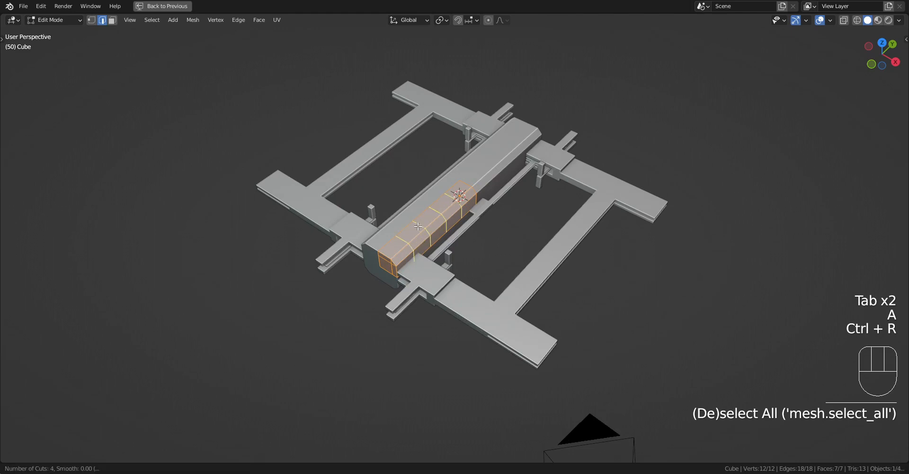
click(418, 226)
right_click(319, 279)
Step: Return to Object Mode with overlays hidden, run Random Axis Extrude on the Cube and load the ship03 preset
key(Tab)
key(shift+alt+z)
key(shift+q)
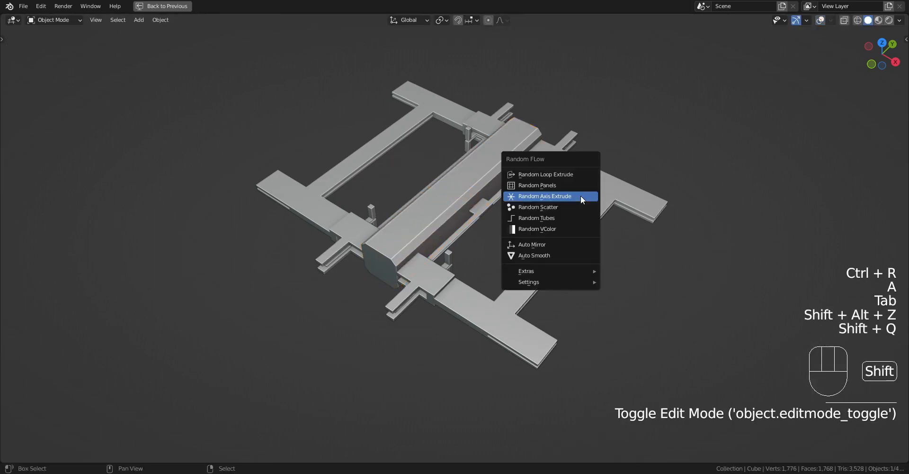
click(580, 195)
click(675, 212)
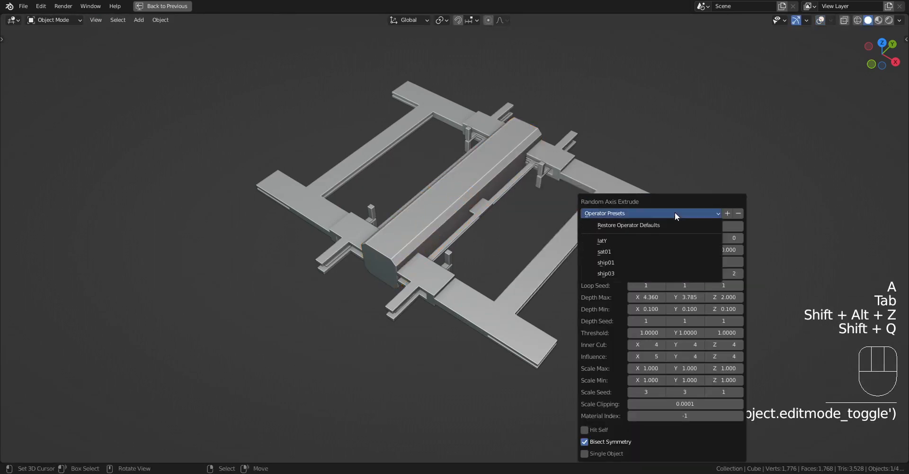
click(667, 272)
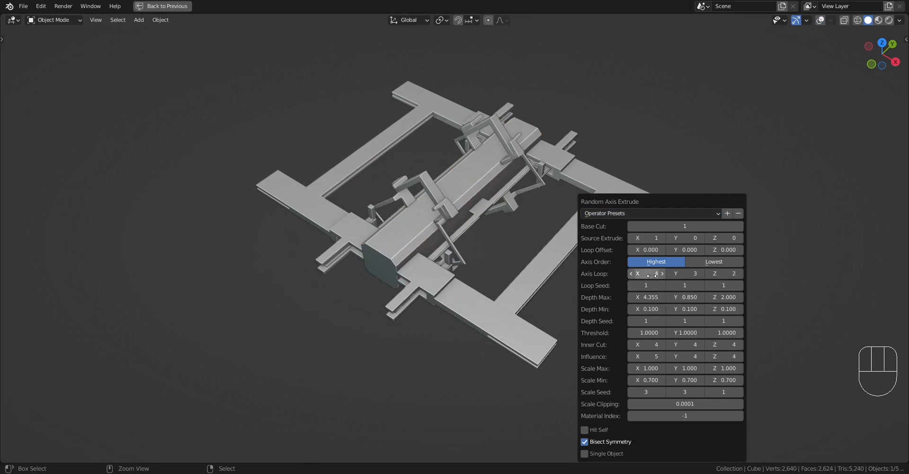
Step: Set the Axis Loop counts to X 2, Y 2 and Z 4
ctrl+scroll(651, 275, down, 2)
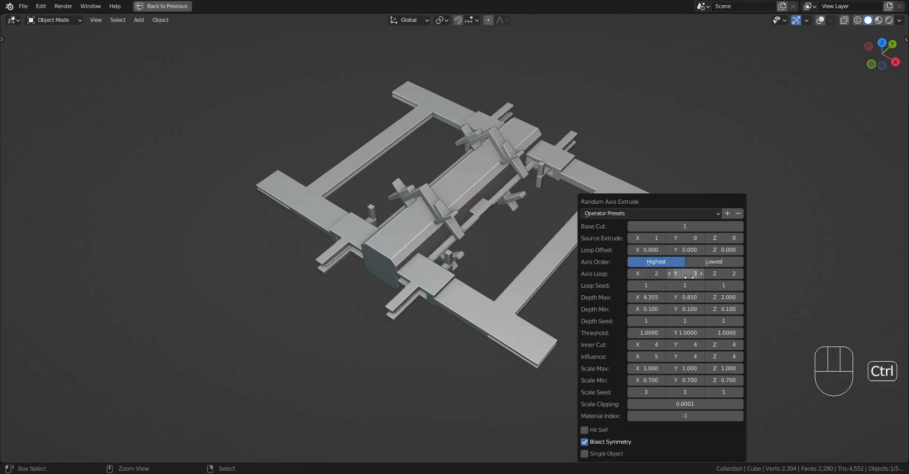
ctrl+scroll(690, 277, down, 1)
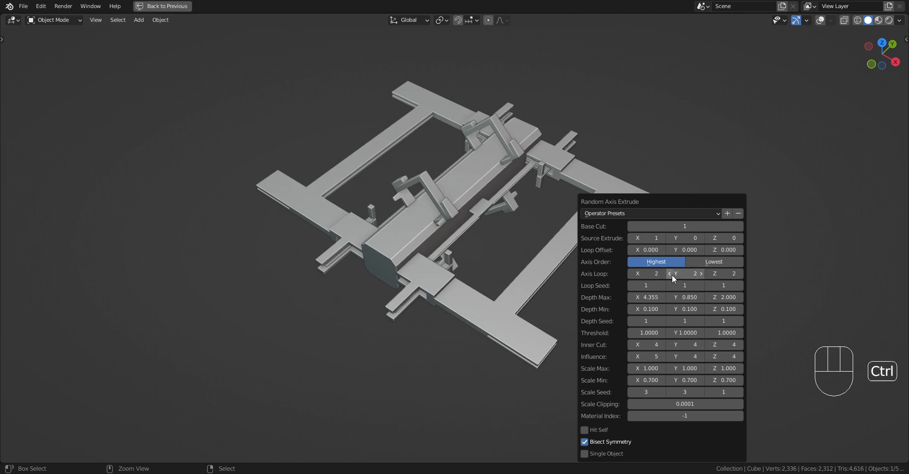
ctrl+scroll(721, 275, up, 2)
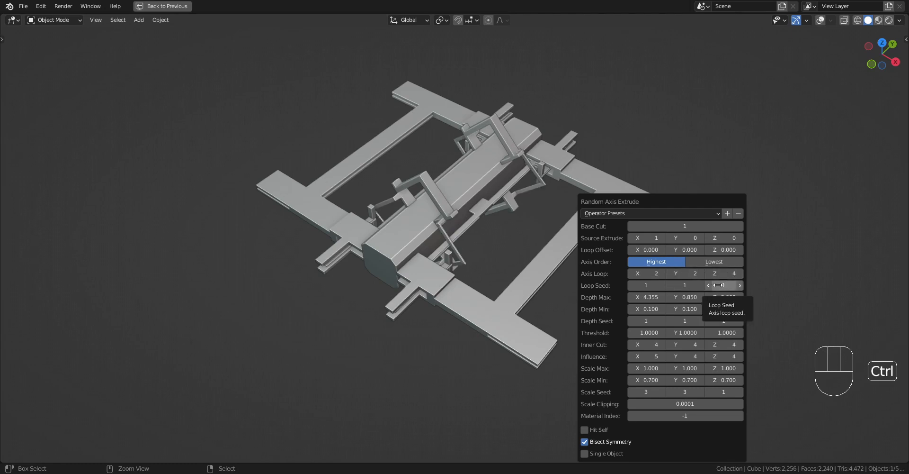
ctrl+scroll(718, 284, up, 1)
ctrl+scroll(718, 285, down, 1)
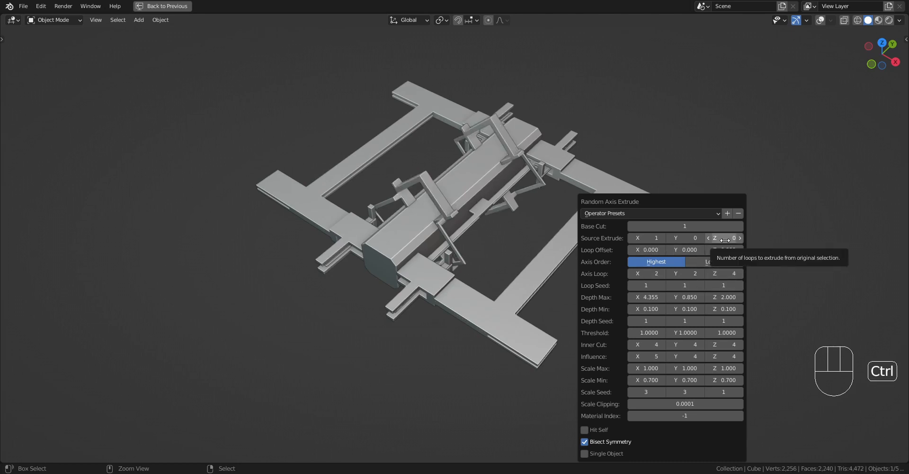
Step: Set the Random Axis Extrude Source Extrude to X 0 and Z 1
ctrl+scroll(725, 239, up, 1)
ctrl+scroll(655, 237, down, 1)
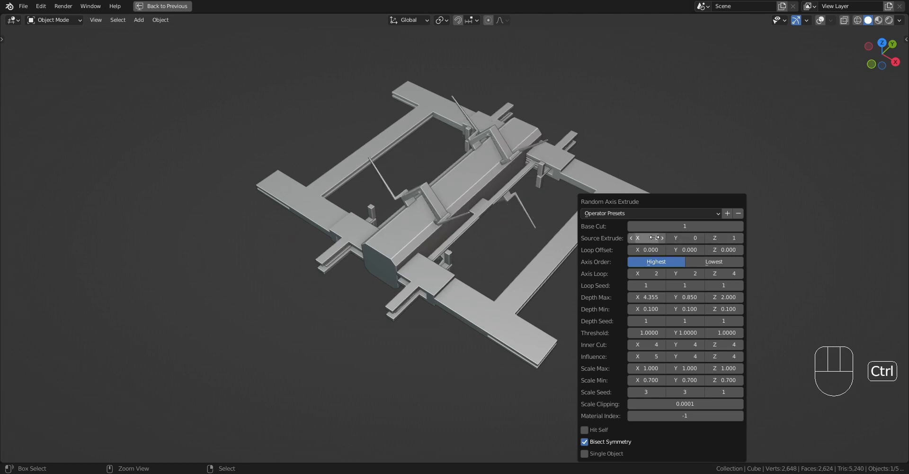
ctrl+scroll(724, 286, up, 3)
Step: Cycle through Z Loop Seed variations of the extrusions, ending on seed 31
ctrl+scroll(725, 286, up, 8)
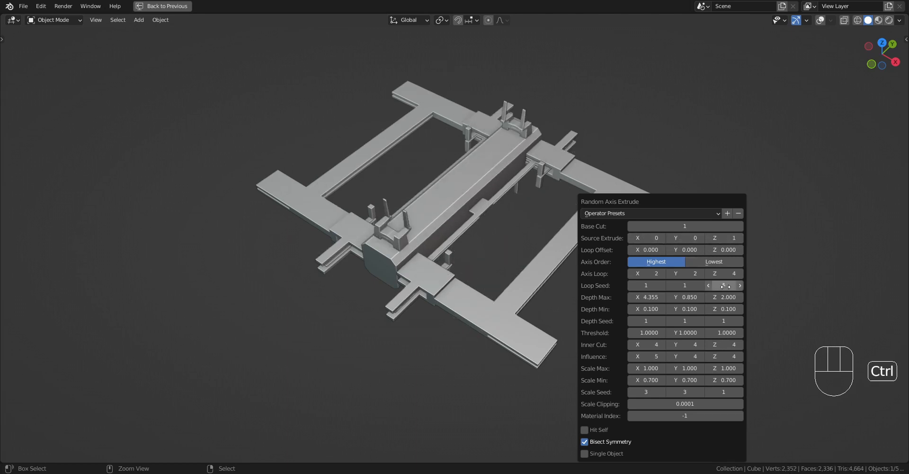
ctrl+scroll(725, 286, up, 5)
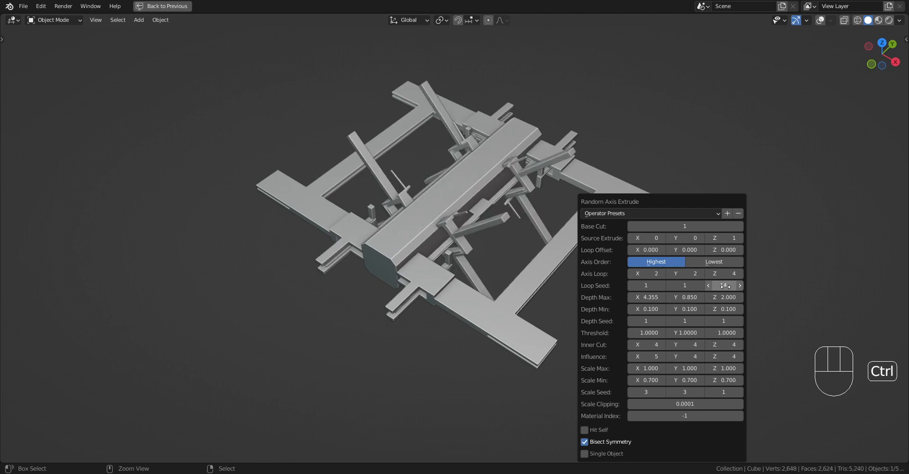
ctrl+scroll(725, 286, down, 3)
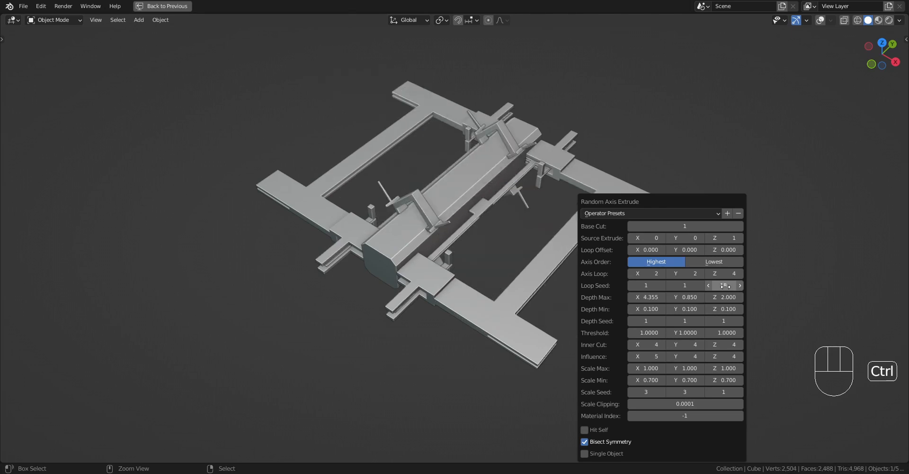
ctrl+scroll(725, 286, up, 5)
ctrl+scroll(725, 286, up, 4)
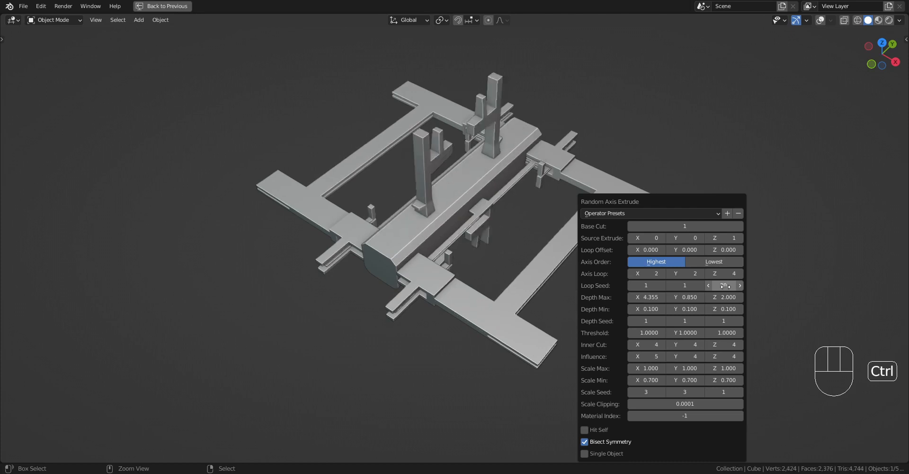
ctrl+scroll(684, 376, up, 3)
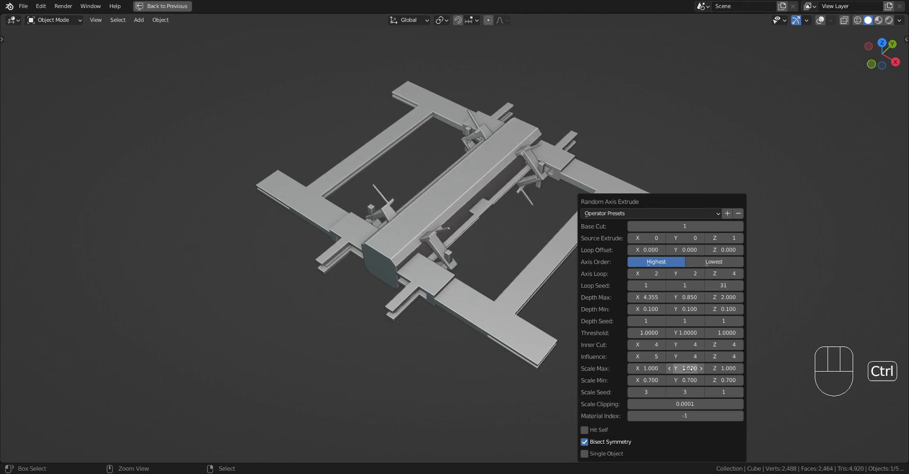
Step: Raise Scale Min to 1.000 on all three axes and advance the Z Loop Seed to 36
ctrl+scroll(655, 381, up, 3)
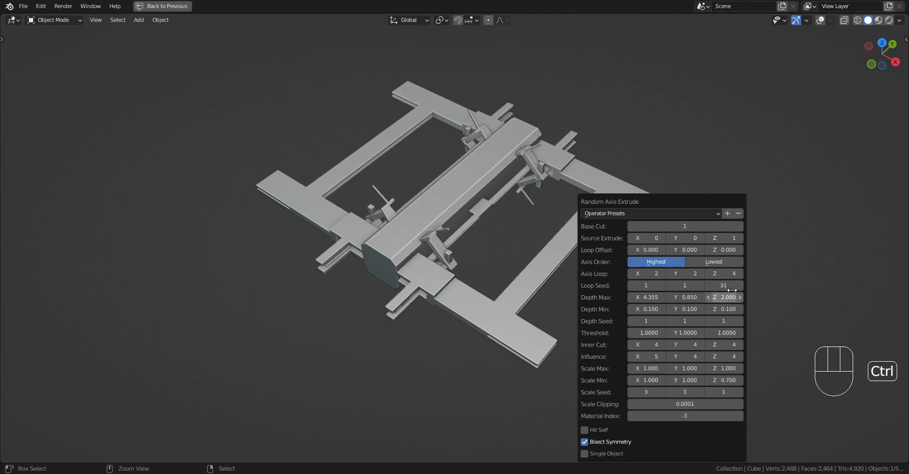
ctrl+scroll(725, 286, up, 2)
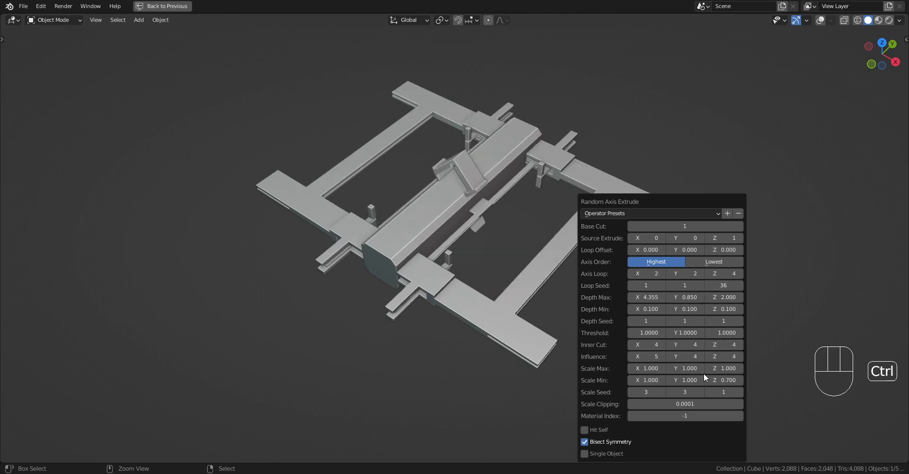
ctrl+scroll(729, 379, up, 3)
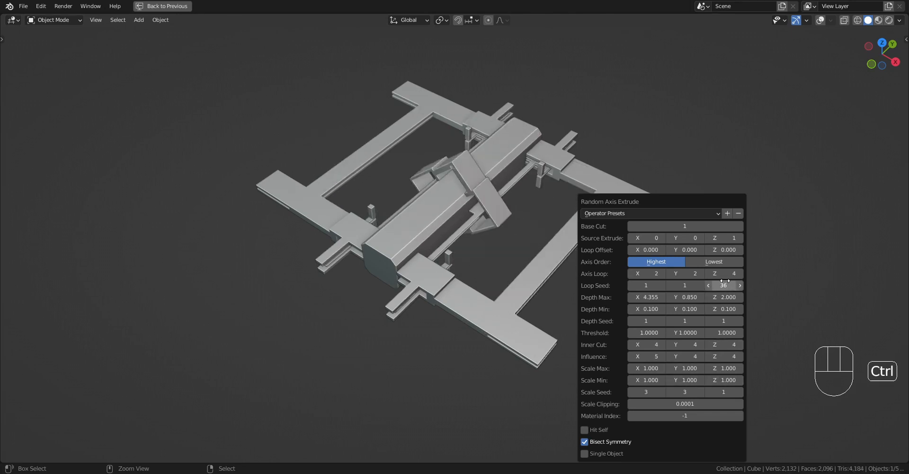
Step: Cycle the Z Loop Seed past 36 until long flat beams cross outward on both sides of the block
ctrl+scroll(725, 285, up, 2)
ctrl+scroll(725, 285, up, 2)
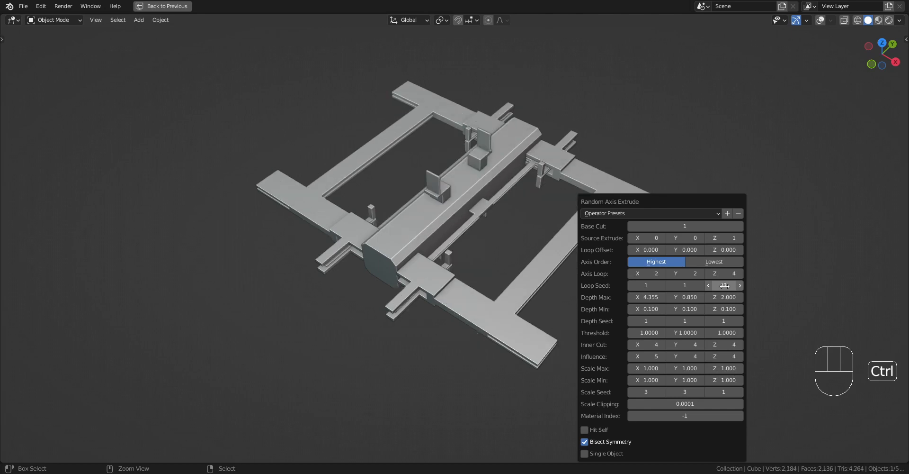
ctrl+scroll(725, 285, up, 5)
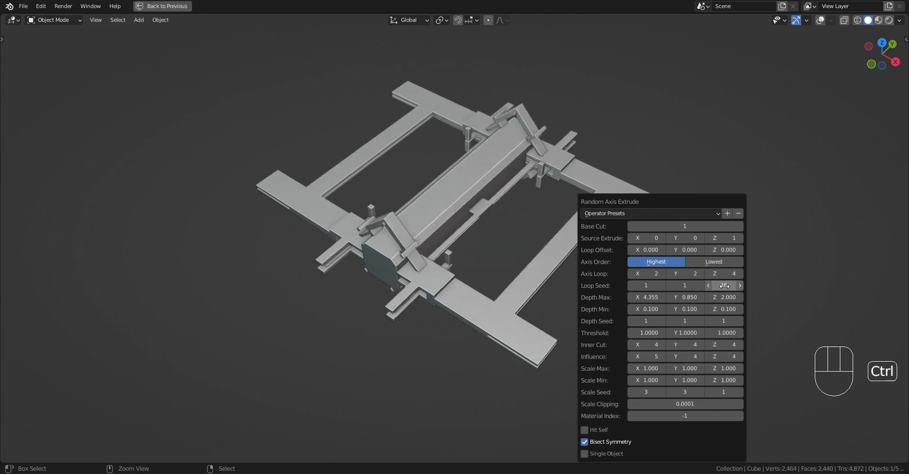
ctrl+scroll(725, 286, up, 4)
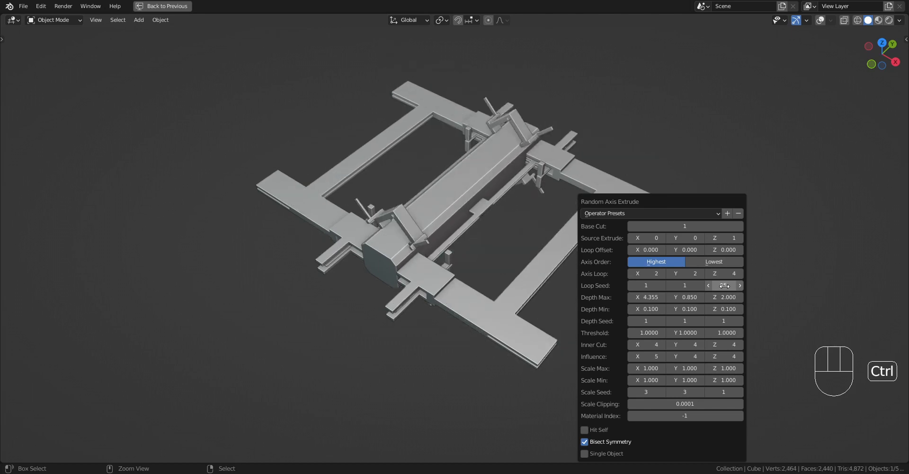
ctrl+scroll(725, 285, up, 3)
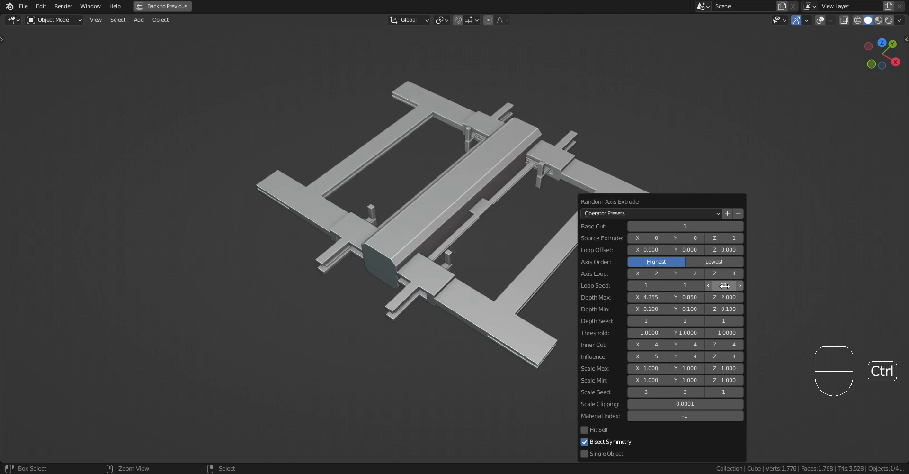
scroll(595, 239, down, 5)
middle_drag(596, 240, 583, 286)
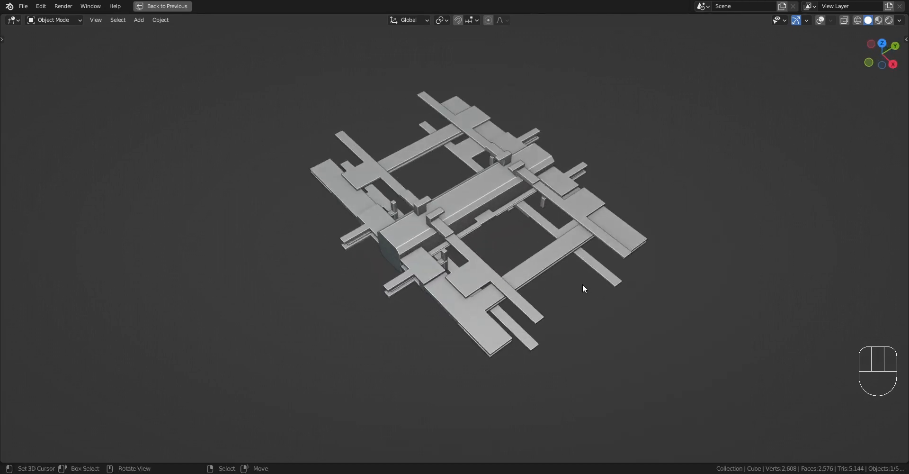
Step: Show the overlays and briefly check the Cube in Edit Mode before returning to Object Mode
scroll(578, 256, up, 4)
middle_drag(524, 262, 551, 271)
shift+middle_drag(498, 221, 535, 268)
key(Tab)
key(shift+alt+z)
key(Tab)
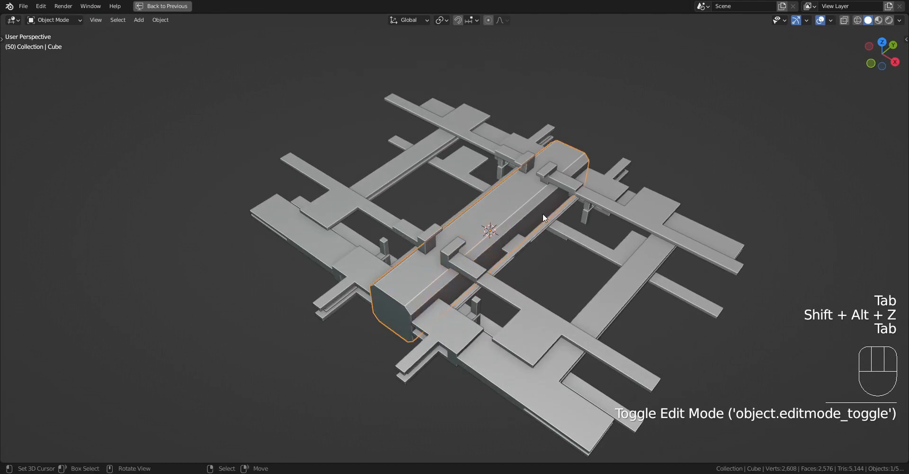
Step: Run Random Loop Extrude on the Cube and load the 001 preset
key(shift+q)
click(569, 181)
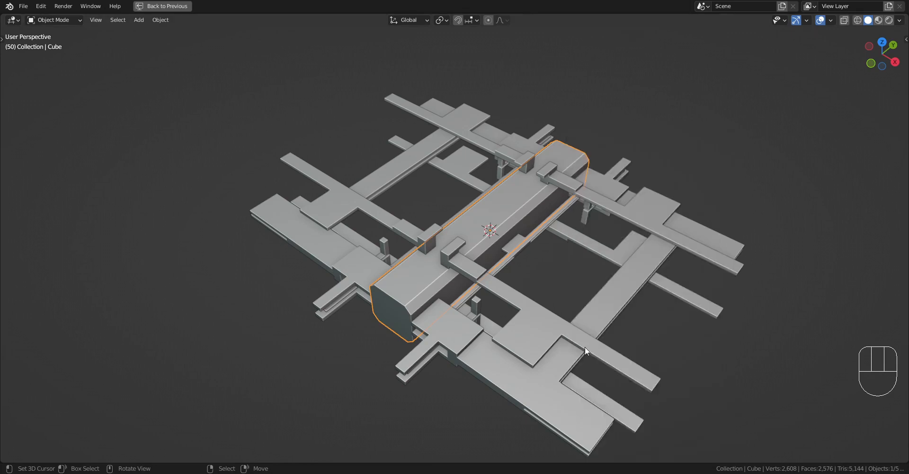
key(shift+q)
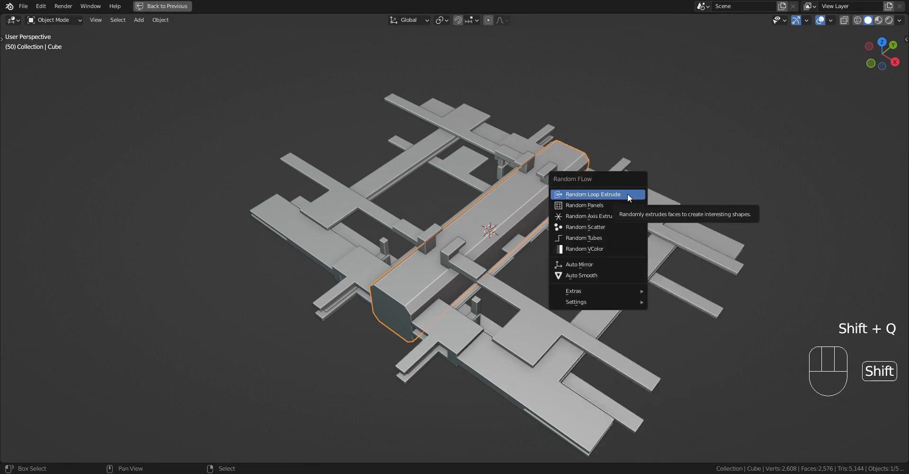
click(628, 195)
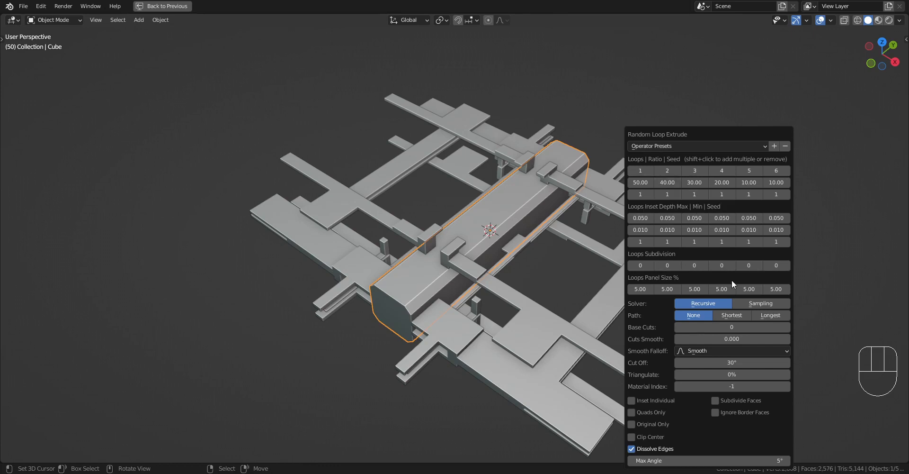
click(684, 144)
click(683, 174)
Step: Hide the overlays, apply Random Loop Extrude to the Cube a second time and load the 001 preset again
mouse_move(583, 282)
middle_down()
mouse_move(542, 262)
mouse_move(573, 272)
middle_up()
key(shift+alt+z)
key(shift+q)
click(592, 248)
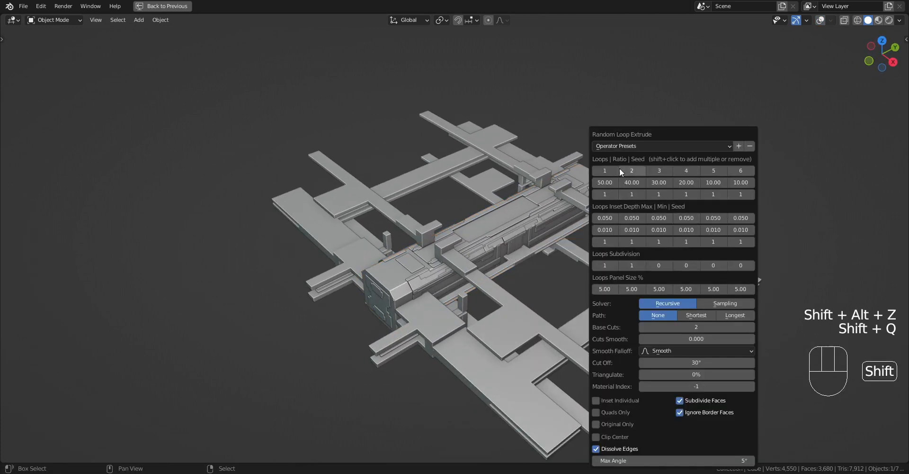
click(620, 145)
click(626, 178)
click(627, 146)
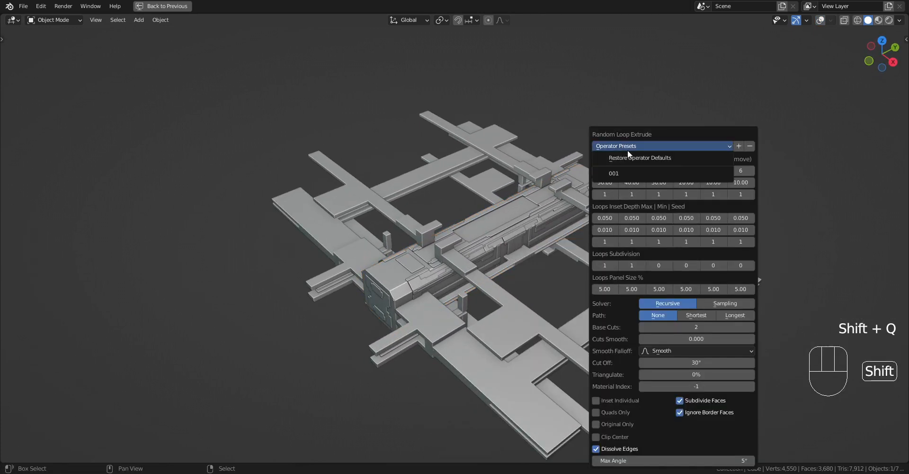
click(633, 173)
Step: Try the Shortest path, settle on Longest, and advance the first loop's inset depth seed by two
click(697, 316)
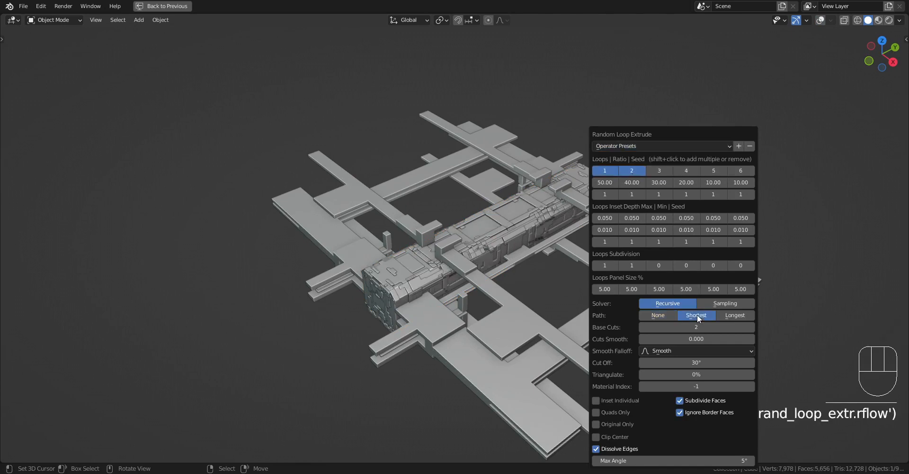
click(741, 314)
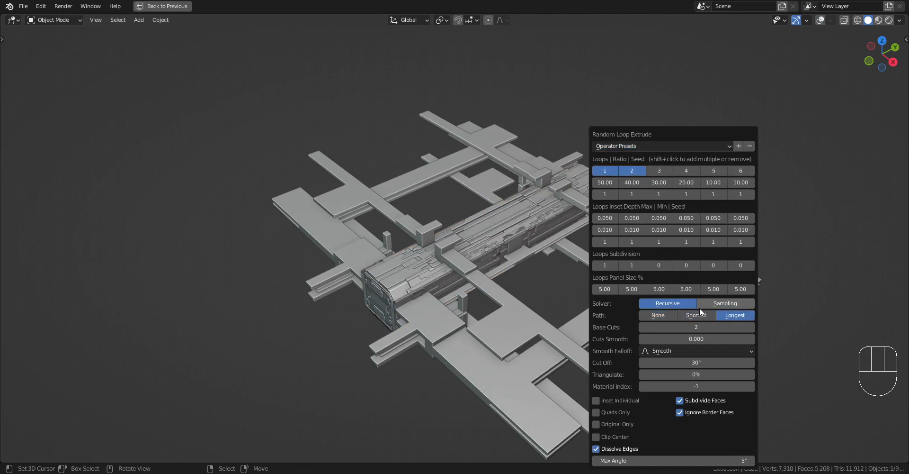
ctrl+scroll(608, 243, up, 2)
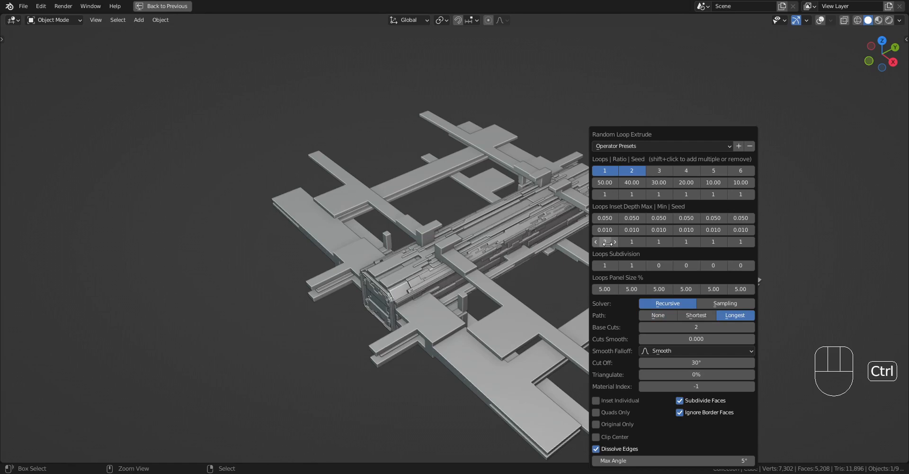
Step: Select the Cube_RAExtr.001 beams, select their whole mesh in Edit Mode, and return to Object Mode with overlays hidden
middle_drag(421, 329, 448, 332)
shift+middle_drag(488, 311, 490, 291)
right_click(527, 271)
key(Tab)
scroll(529, 267, up, 2)
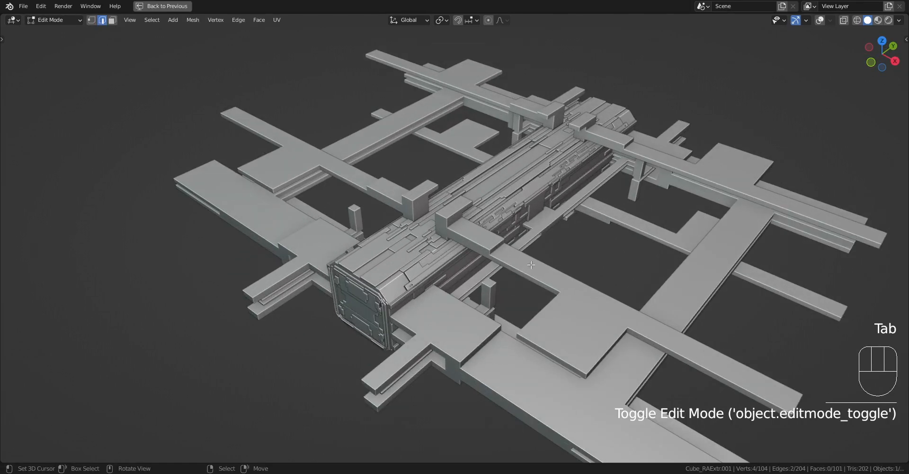
key(shift+alt+z)
key(a)
scroll(558, 263, down, 1)
scroll(558, 262, down, 3)
scroll(557, 221, up, 2)
key(Tab)
key(shift+alt+z)
Step: Run Random Loop Extrude on the Cube_RAExtr.001 beams and load the 001 preset
key(shift+q)
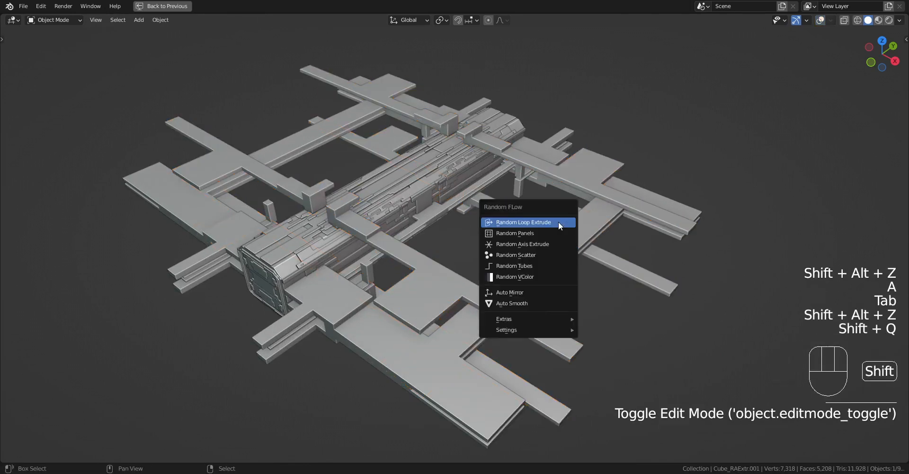
click(558, 220)
click(612, 147)
click(615, 172)
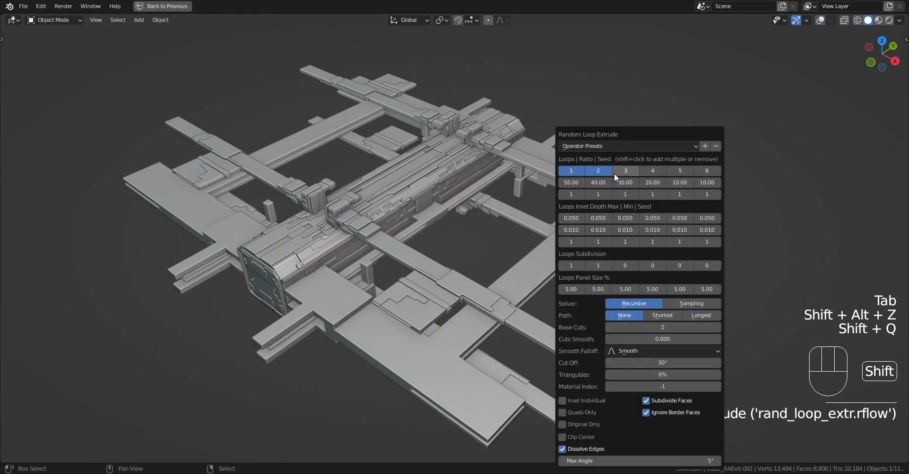
Step: Reopen the Random Loop Extrude settings, compare the Shortest path and set Path to Longest for the beams
middle_drag(494, 300, 585, 285)
key(F9)
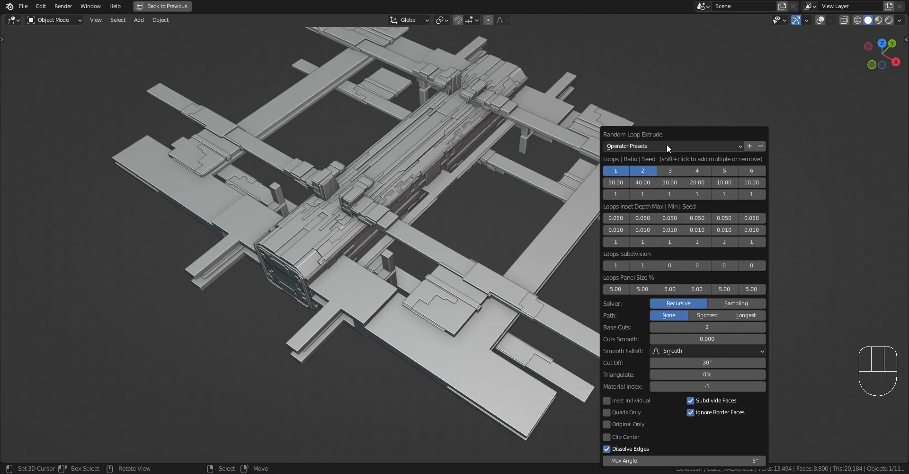
click(718, 314)
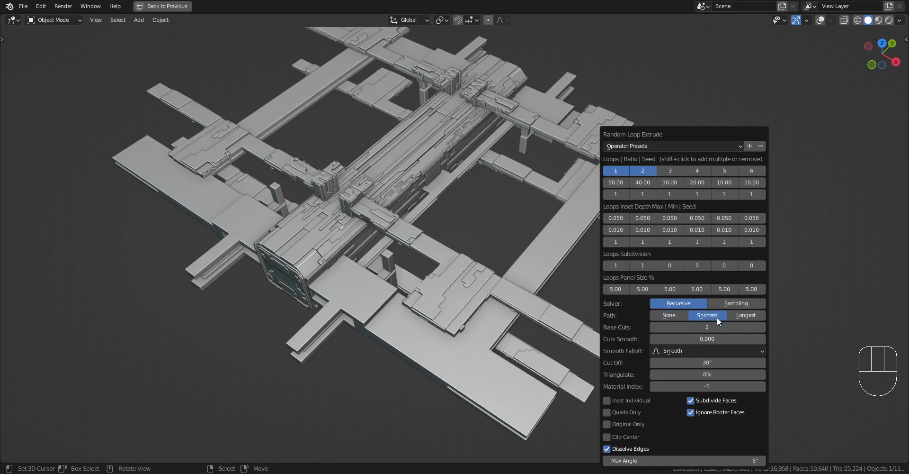
click(742, 322)
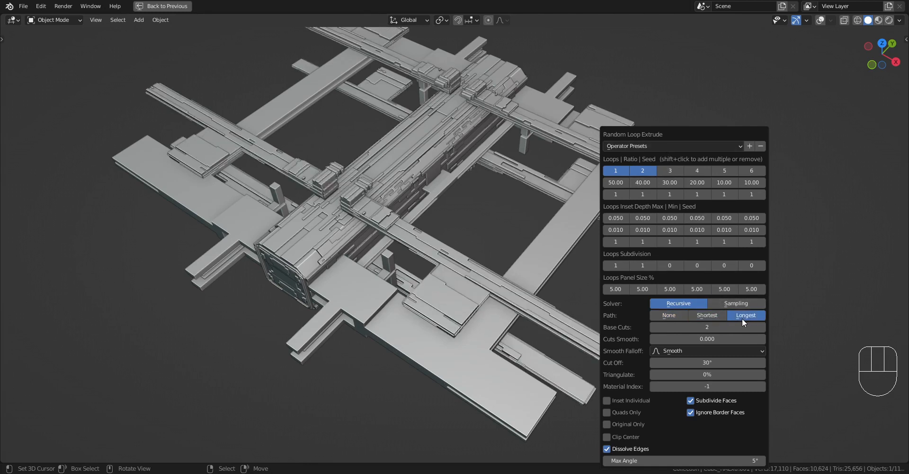
Step: Apply a second Random Loop Extrude to the Cube_RAExtr.001 beams with the 001 preset
mouse_move(554, 255)
middle_down()
mouse_move(553, 200)
mouse_move(555, 260)
middle_up()
key(shift+q)
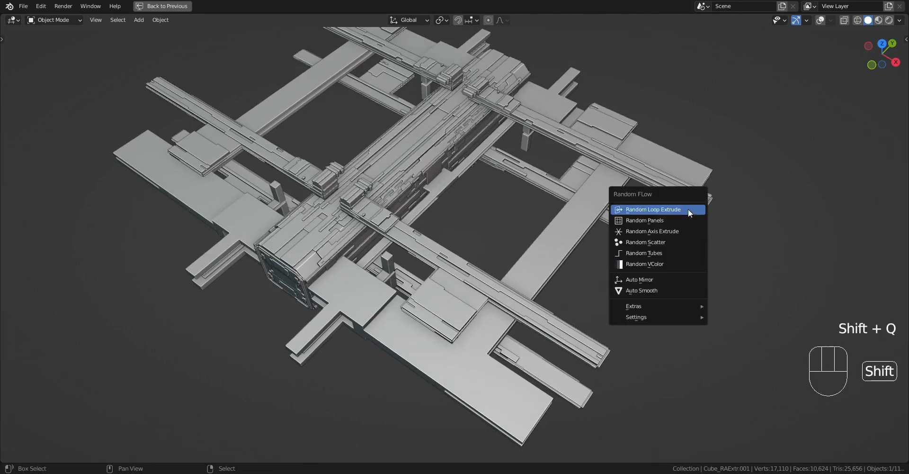
click(688, 209)
click(730, 148)
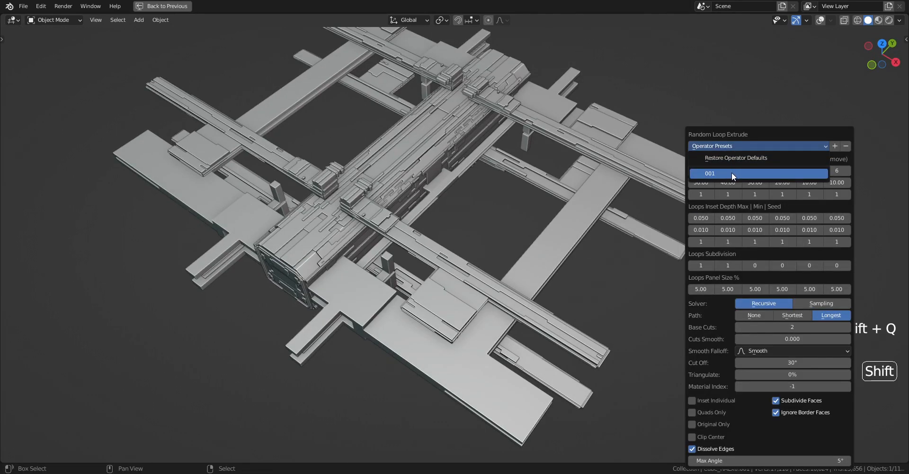
click(732, 173)
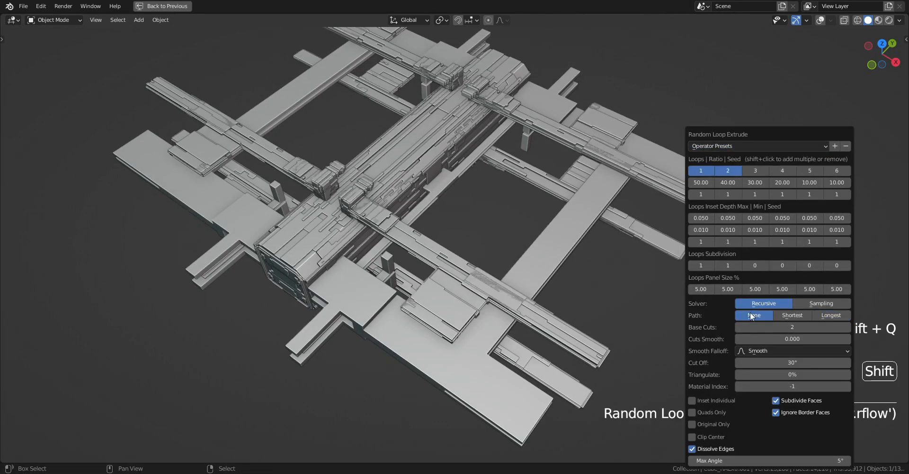
Step: Set Path to Shortest and advance the first loop's inset depth seed for a different panel pattern
click(789, 317)
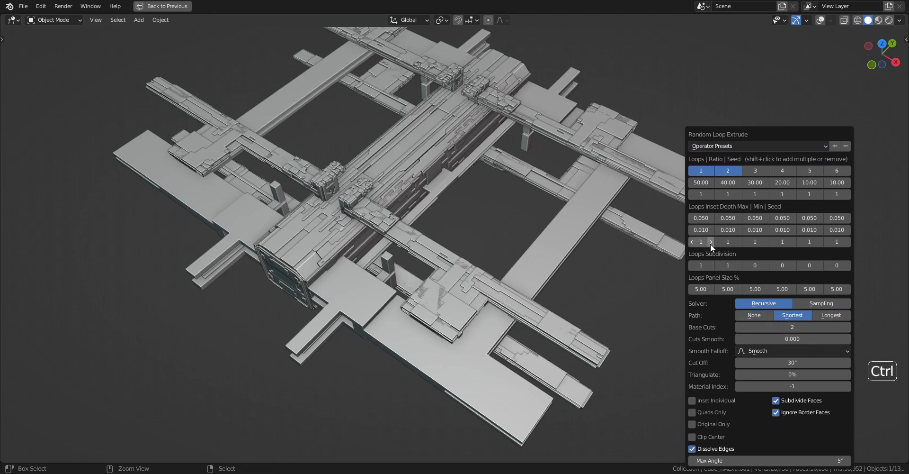
ctrl+scroll(705, 242, up, 1)
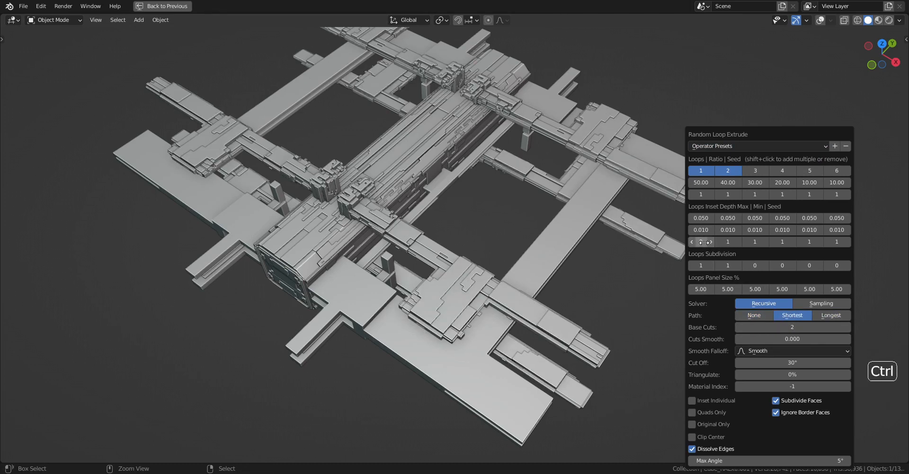
ctrl+scroll(704, 242, up, 1)
Step: Run Random Loop Extrude on the plain Cube_RAExtr beams with the 001 preset, setting Base Cuts to 3 and Path to Shortest
scroll(459, 274, down, 1)
middle_drag(458, 275, 538, 278)
shift+middle_drag(501, 314, 511, 235)
key(Tab)
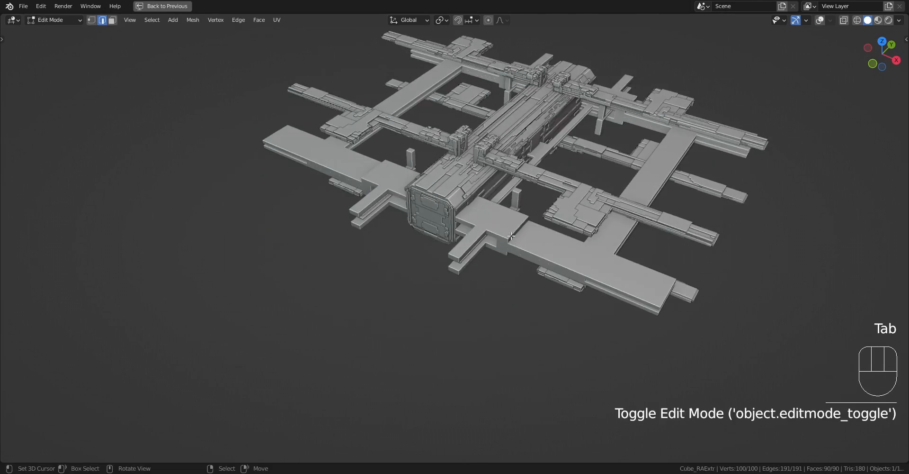
key(shift+alt+z)
key(Tab)
key(shift+alt+z)
key(shift+q)
click(615, 211)
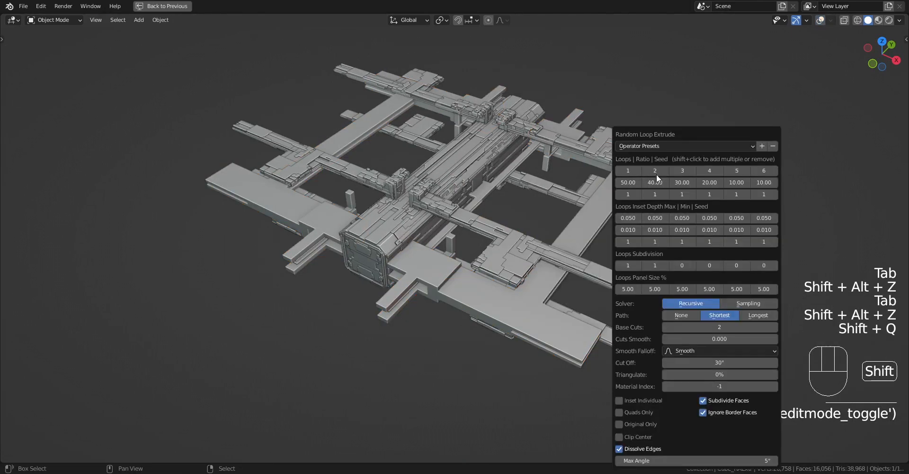
click(657, 145)
click(658, 174)
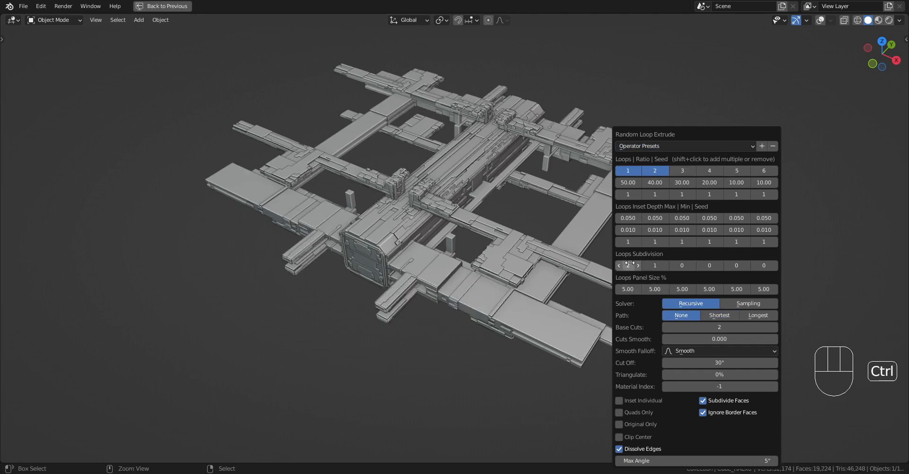
ctrl+scroll(689, 328, up, 1)
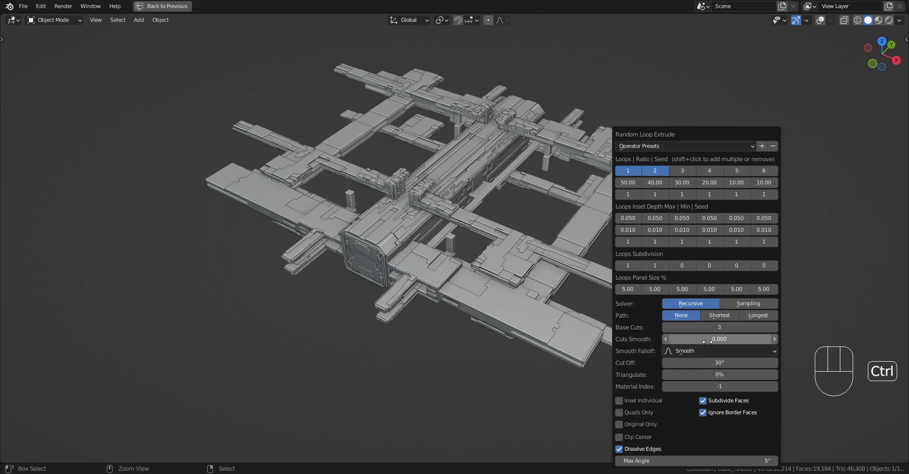
click(723, 315)
Step: Layer a second Random Loop Extrude on the Cube_RAExtr beams with the 001 preset, Longest path and an advanced first-loop inset depth seed
key(shift+q)
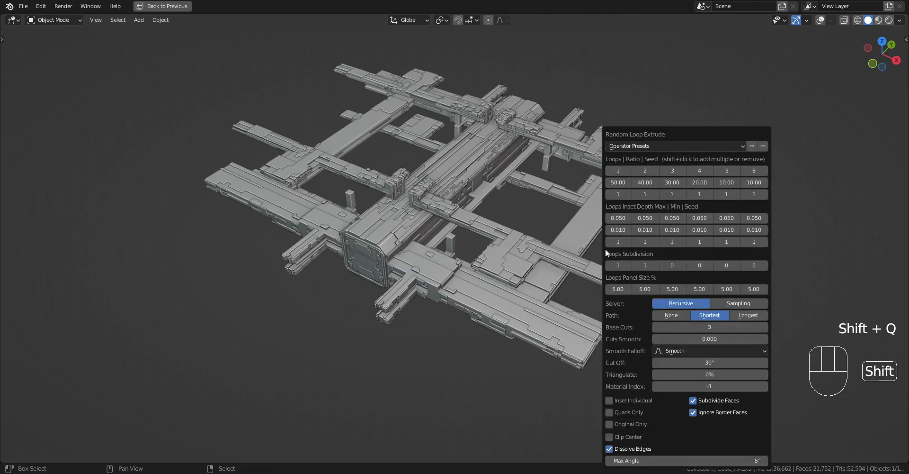
click(656, 147)
click(652, 173)
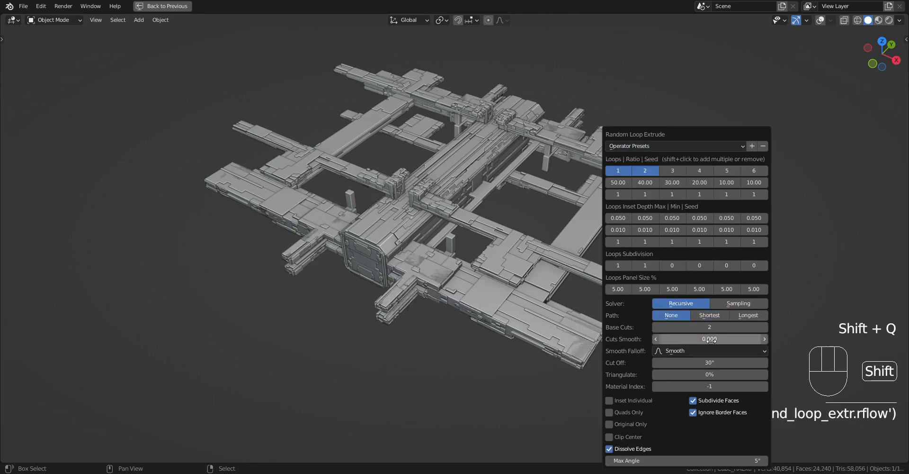
click(744, 314)
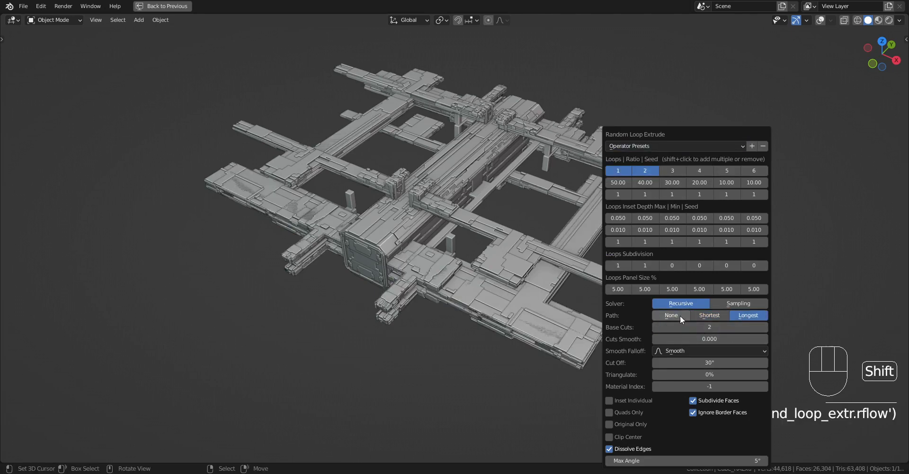
ctrl+scroll(620, 239, up, 2)
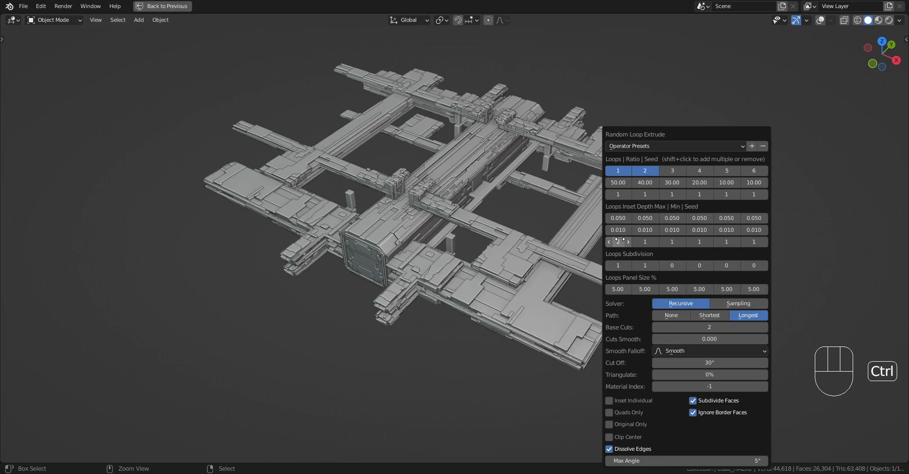
Step: Examine the layered panel detail across the whole structure from several angles and distances
middle_drag(476, 327, 517, 308)
scroll(461, 348, up, 1)
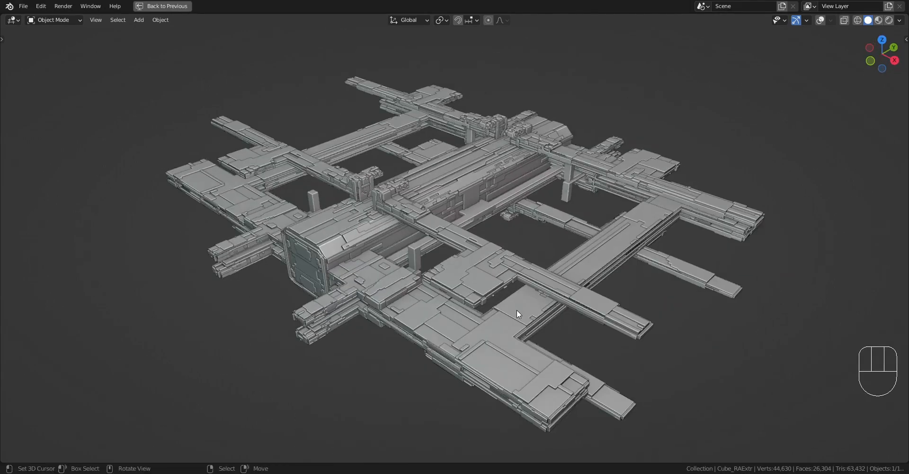
mouse_move(572, 325)
middle_down()
mouse_move(605, 317)
mouse_move(587, 324)
middle_up()
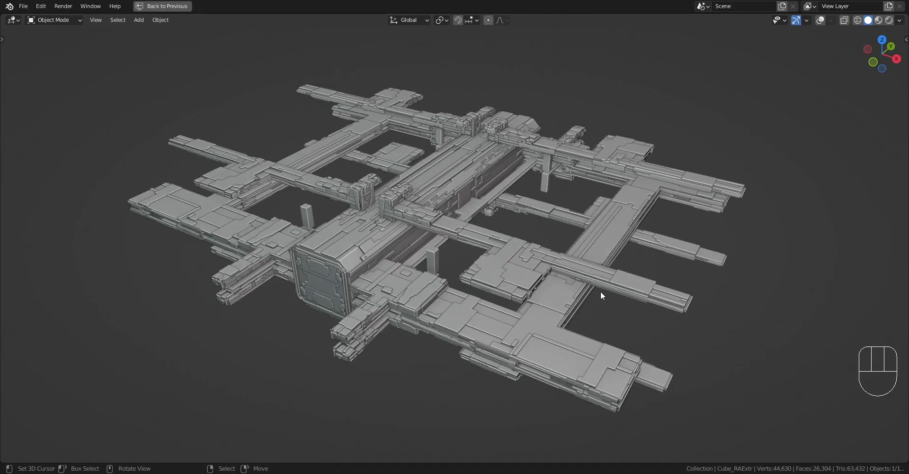
middle_drag(615, 276, 519, 235)
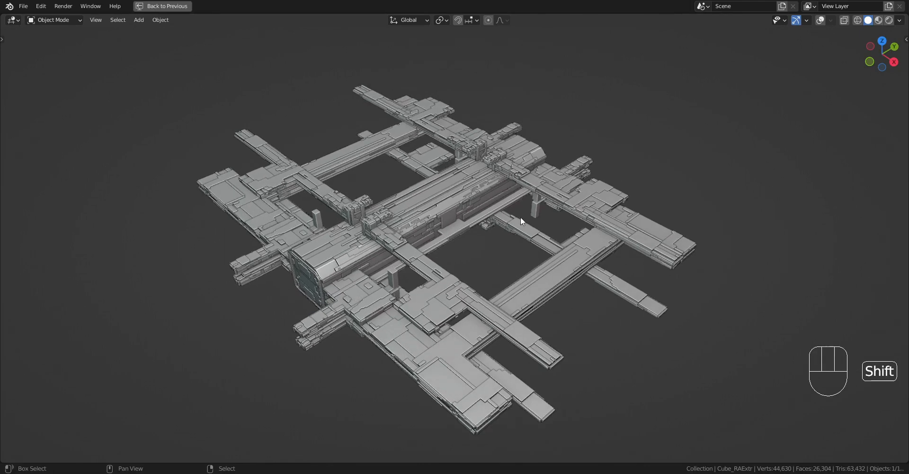
shift+middle_drag(521, 217, 486, 211)
scroll(314, 317, up, 2)
shift+middle_drag(314, 316, 405, 300)
scroll(405, 300, up, 2)
scroll(463, 269, down, 3)
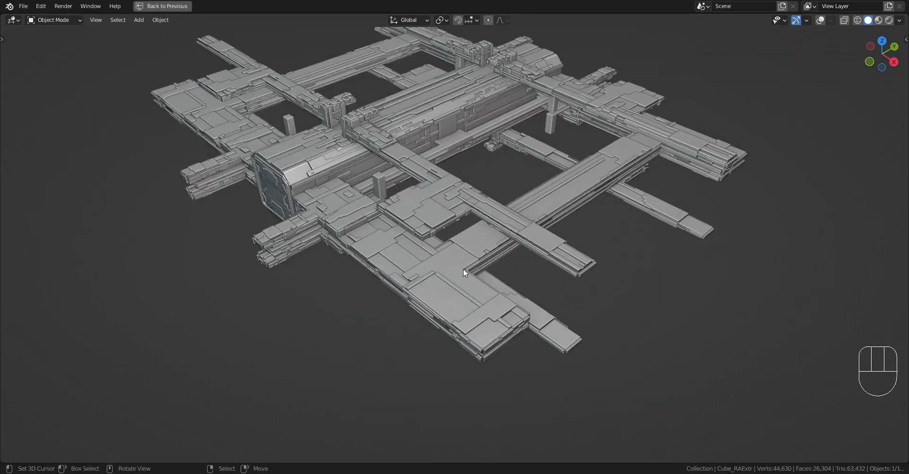
middle_drag(464, 269, 493, 228)
scroll(493, 229, down, 3)
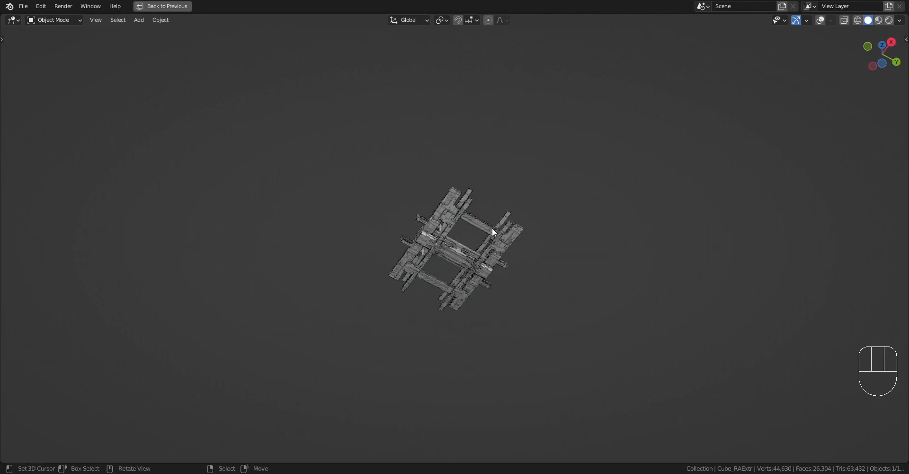
scroll(493, 228, up, 8)
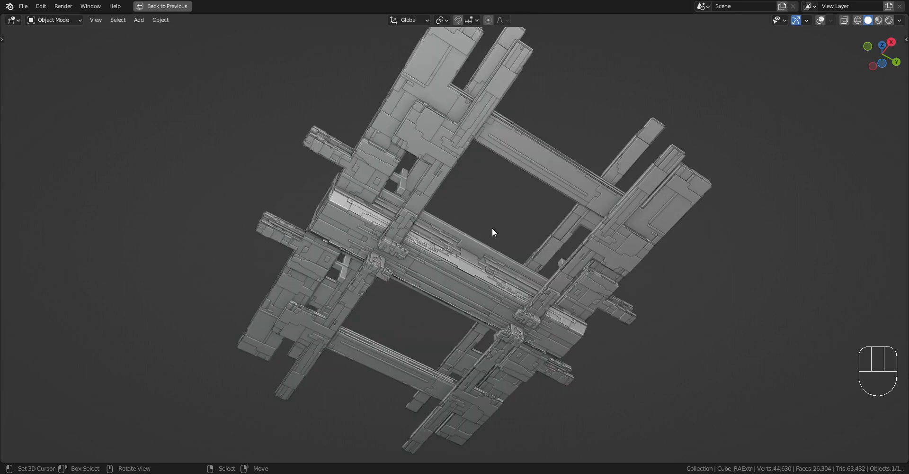
scroll(492, 230, up, 3)
scroll(491, 223, down, 5)
middle_drag(492, 209, 493, 246)
scroll(484, 277, up, 4)
scroll(494, 246, up, 3)
alt+middle_click(511, 187)
middle_drag(510, 186, 504, 308)
scroll(520, 245, up, 1)
scroll(551, 207, up, 1)
scroll(470, 194, down, 5)
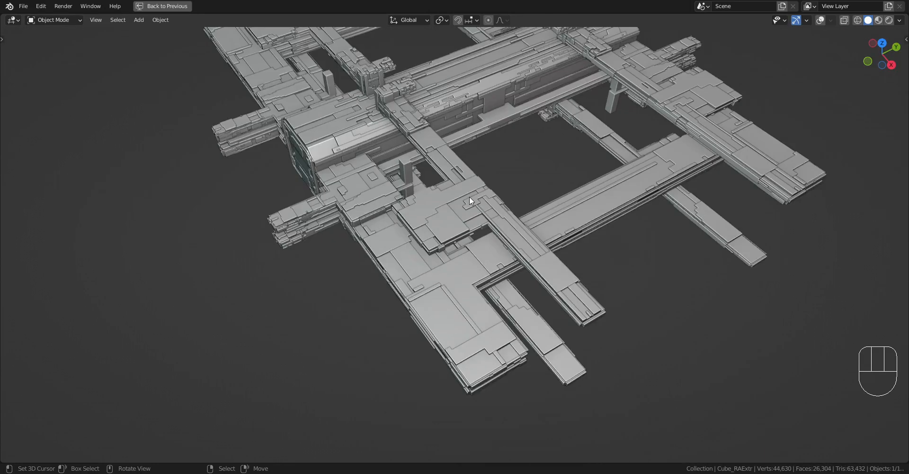
scroll(470, 196, down, 1)
scroll(476, 201, up, 2)
scroll(387, 185, up, 3)
scroll(387, 185, down, 4)
scroll(530, 270, up, 1)
middle_drag(529, 270, 508, 287)
shift+middle_drag(371, 283, 524, 248)
shift+middle_drag(632, 165, 616, 202)
middle_drag(616, 202, 502, 229)
Step: Quad Slice the large irregular top panel face of Cube_RAExtr.001_RExtr.003 with Geometry set to Linked Faces
key(Tab)
key(shift+alt+z)
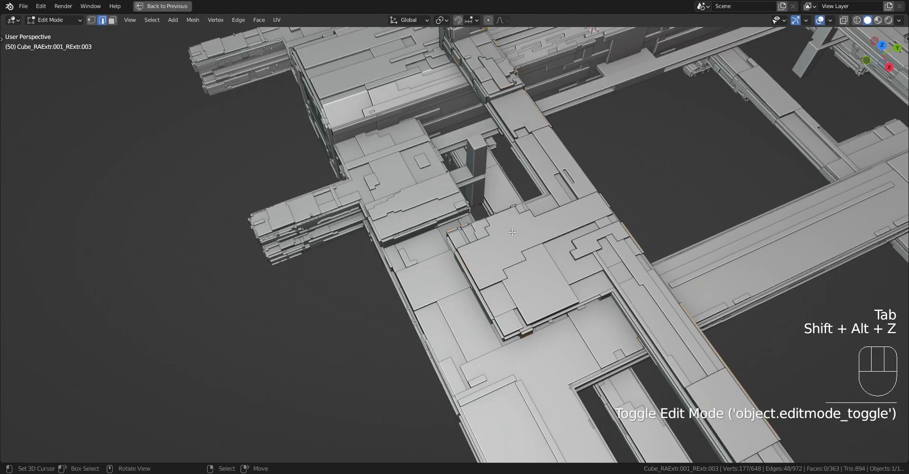
click(512, 232)
key(3)
click(513, 232)
middle_drag(512, 232, 704, 262)
scroll(626, 166, up, 2)
key(shift+q)
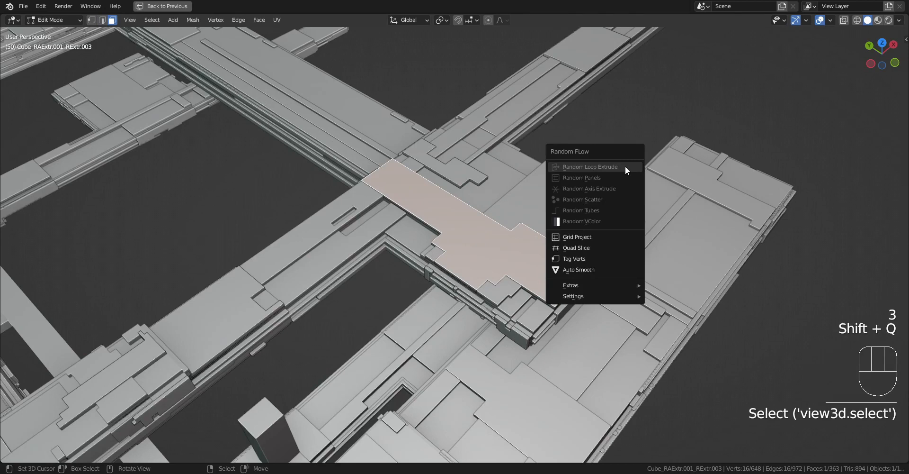
click(616, 246)
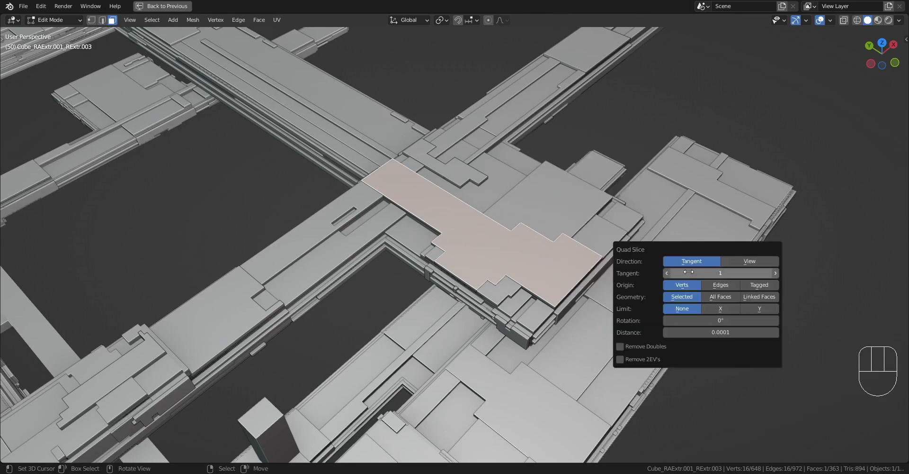
click(757, 297)
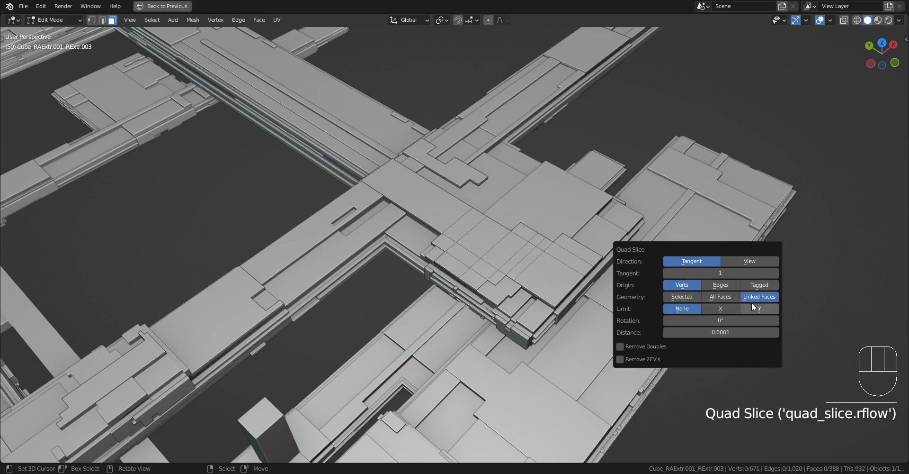
Step: Add a centred loop cut across the narrow strip of the sliced top panel
middle_drag(521, 284, 547, 260)
key(ctrl+r)
click(547, 260)
right_click(547, 260)
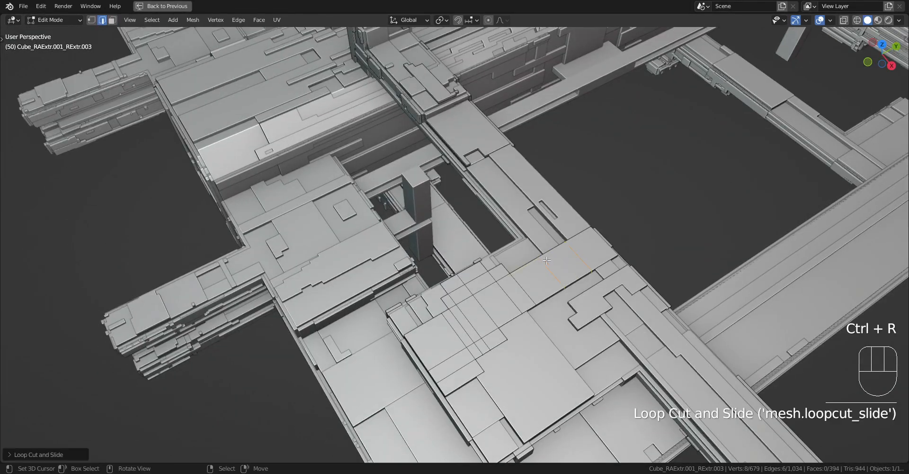
Step: Select all coplanar pieces of the sliced panel from one face using Linked Flat Faces
key(3)
click(529, 286)
key(q)
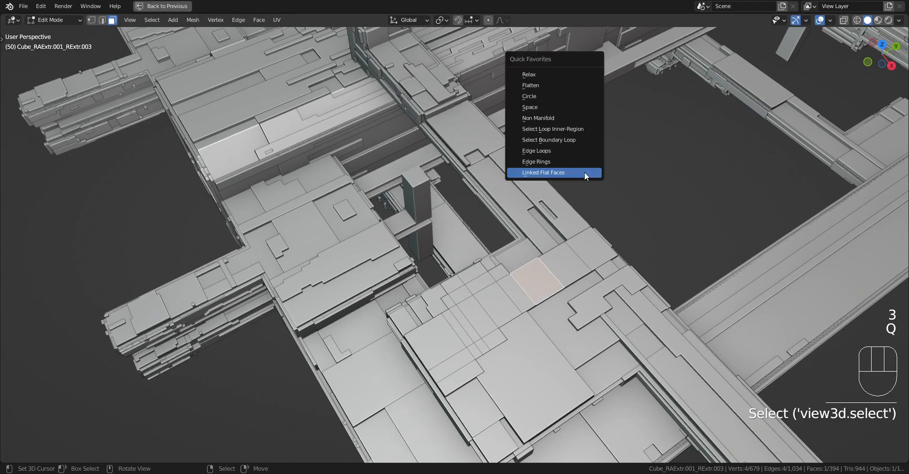
click(585, 171)
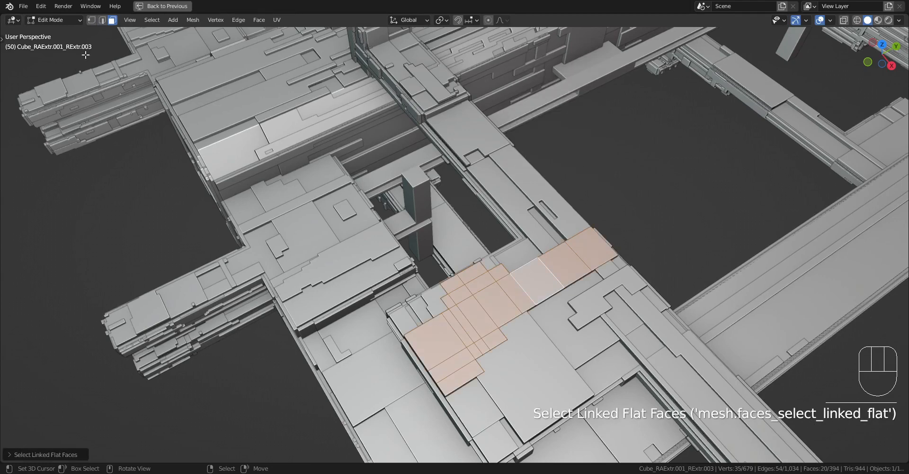
Step: Look up the Linked Flat Faces command and its Quick Favorites option, then clear the face selection
click(152, 21)
mouse_move(164, 211)
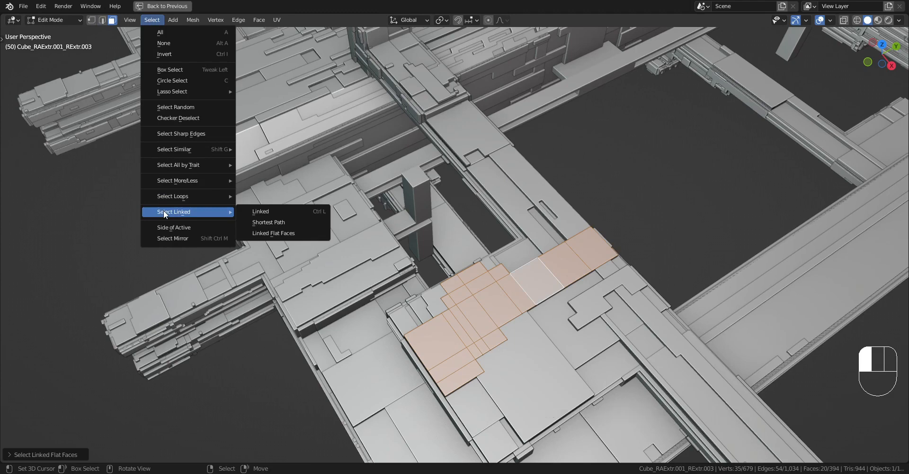
right_click(271, 232)
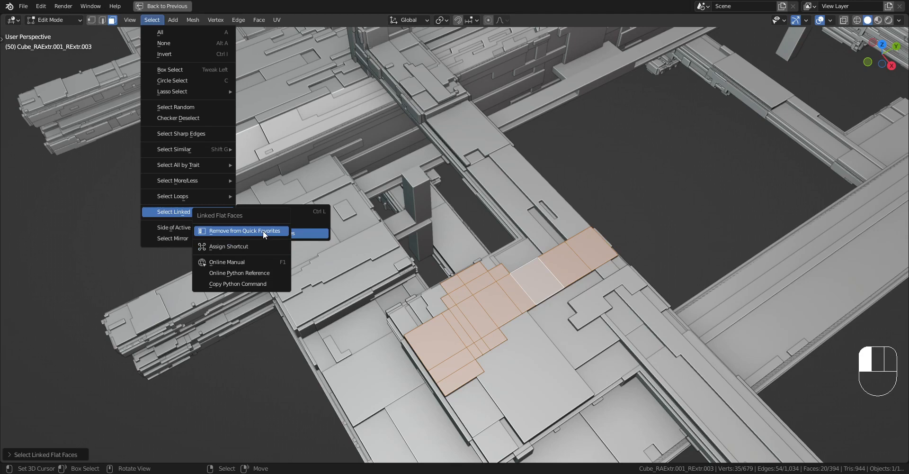
click(263, 231)
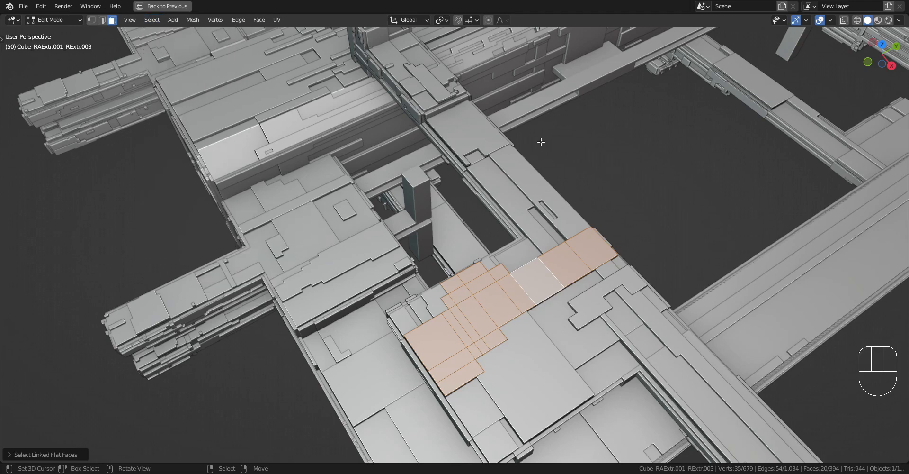
key(q)
key(alt+a)
Step: Repeat the Linked Flat Faces selection from a strip face, clear it, and run it again from a neighbouring face
middle_drag(570, 307, 530, 277)
click(510, 240)
key(q)
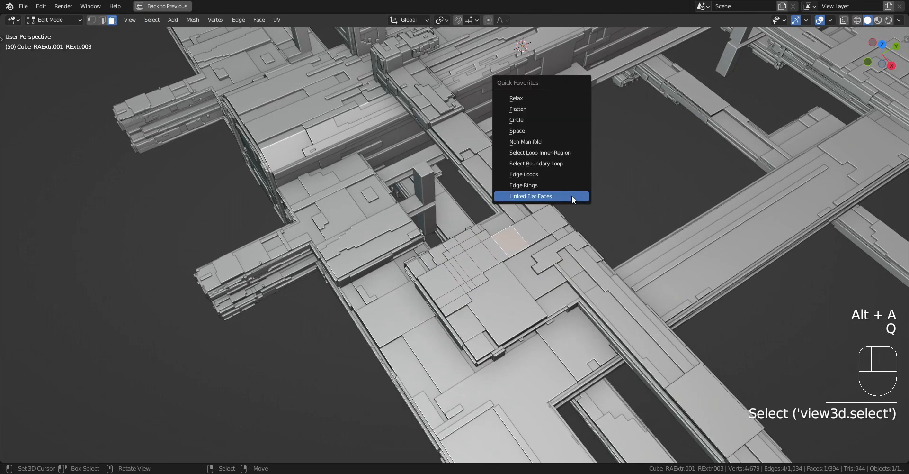
click(572, 195)
key(alt+a)
key(q)
right_click(495, 248)
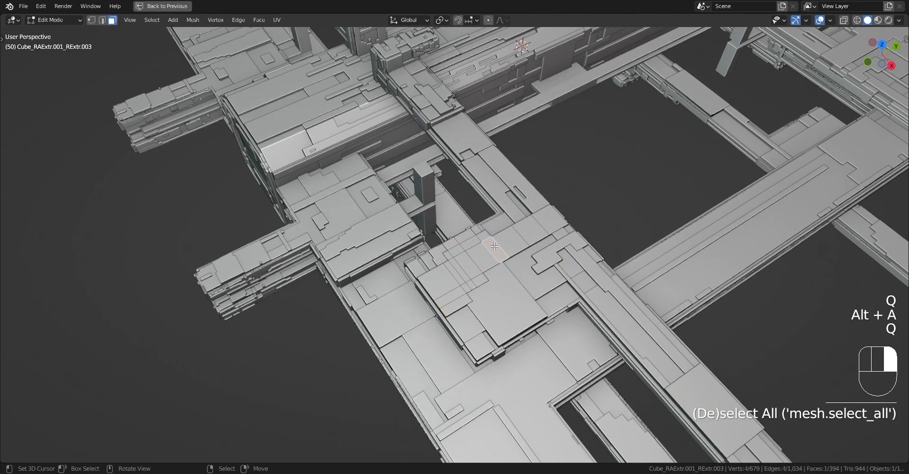
key(q)
click(607, 199)
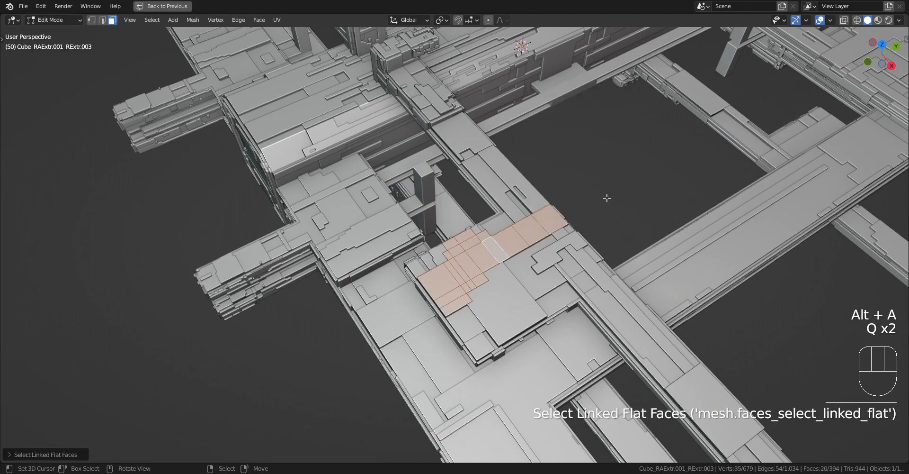
Step: Return to Object Mode with overlays hidden and open the Random Panels settings for Cube_RAExtr.001_RExtr.003
scroll(578, 208, down, 4)
middle_drag(549, 220, 657, 185)
scroll(599, 232, up, 4)
shift+middle_drag(599, 232, 725, 170)
scroll(725, 171, up, 4)
middle_drag(717, 198, 604, 213)
scroll(604, 213, down, 6)
key(Tab)
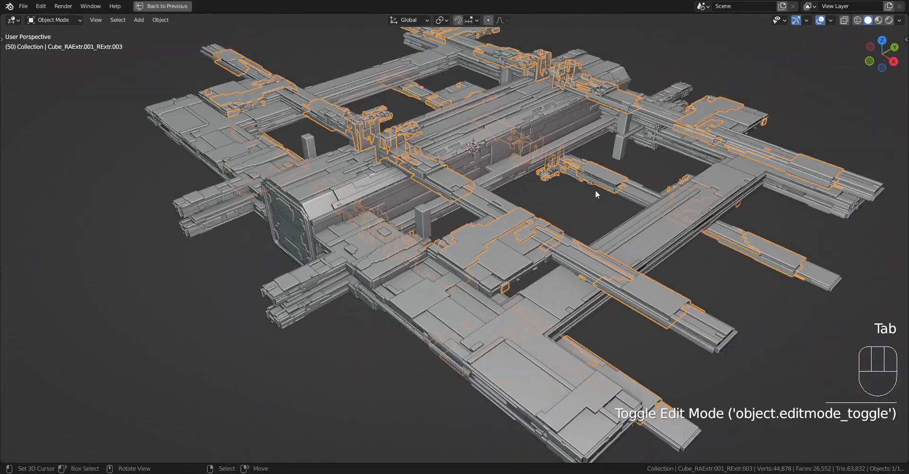
key(shift+alt+z)
key(shift+q)
click(597, 187)
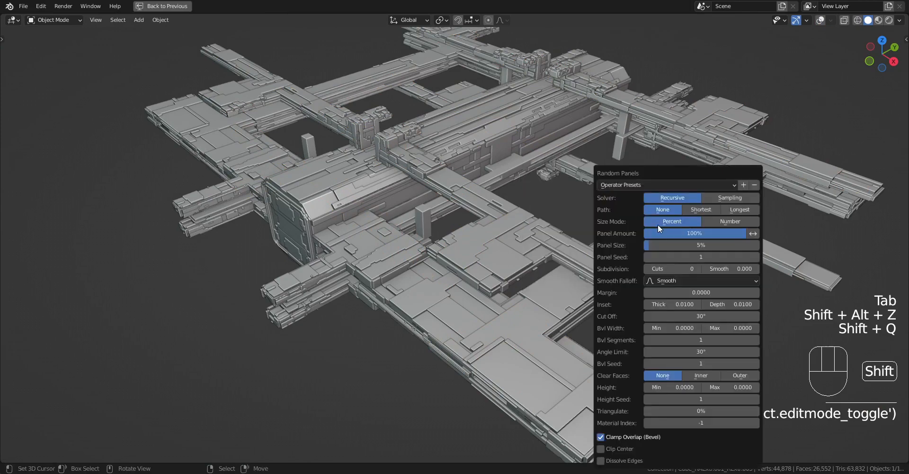
Step: Reopen the mesh for editing, select the sliced panel's faces manually with shortest-path picks, and clear the selection
scroll(508, 236, up, 4)
key(Tab)
middle_drag(568, 213, 539, 217)
key(shift+alt+z)
key(alt+a)
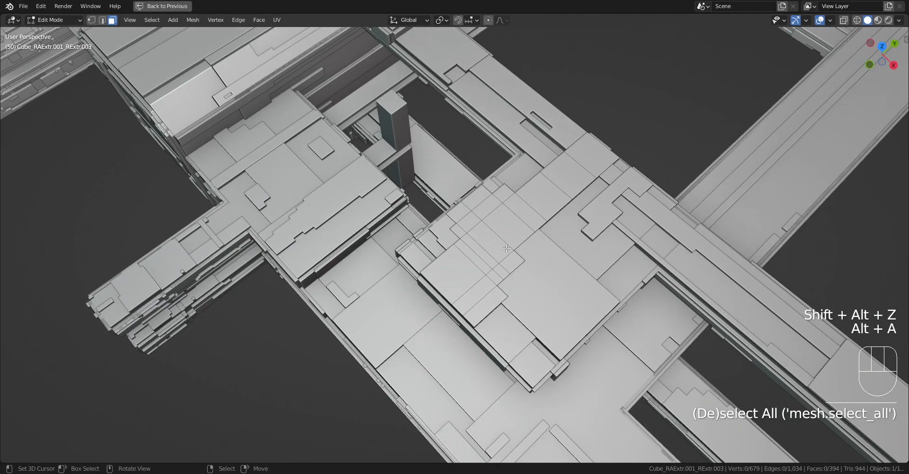
middle_drag(507, 249, 511, 243)
click(479, 211)
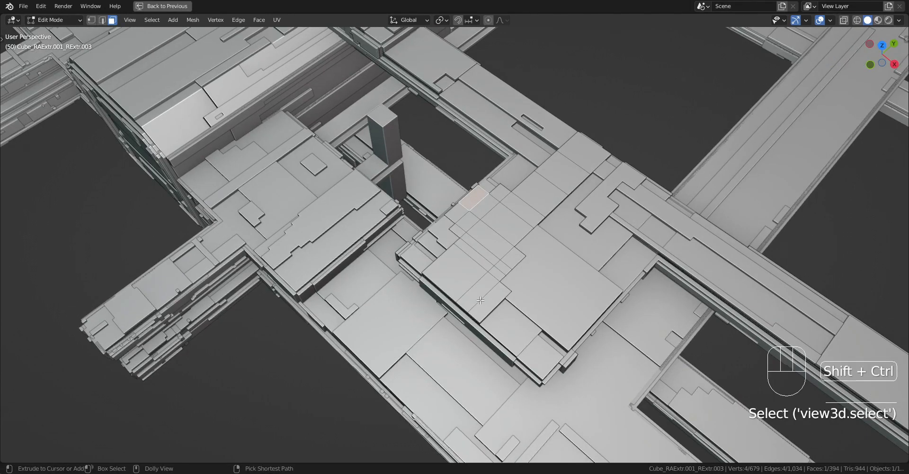
ctrl+shift+click(537, 227)
shift+click(529, 211)
ctrl+click(583, 153)
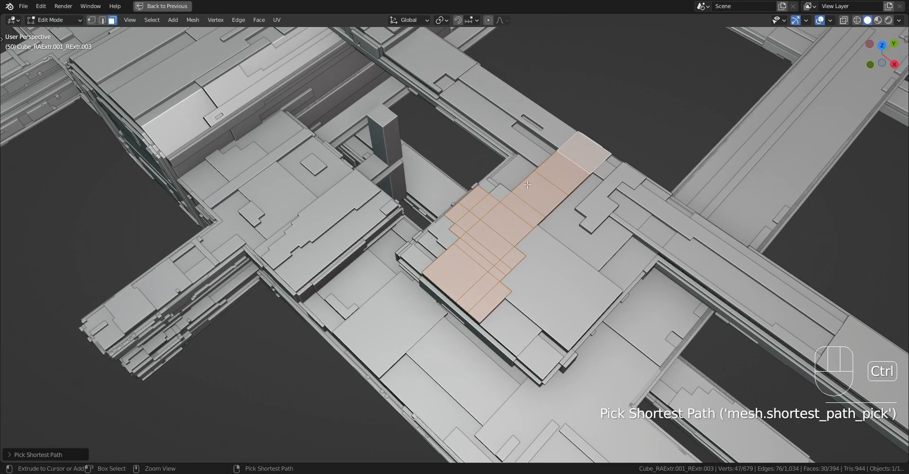
shift+click(500, 193)
middle_drag(529, 230, 520, 199)
key(alt+a)
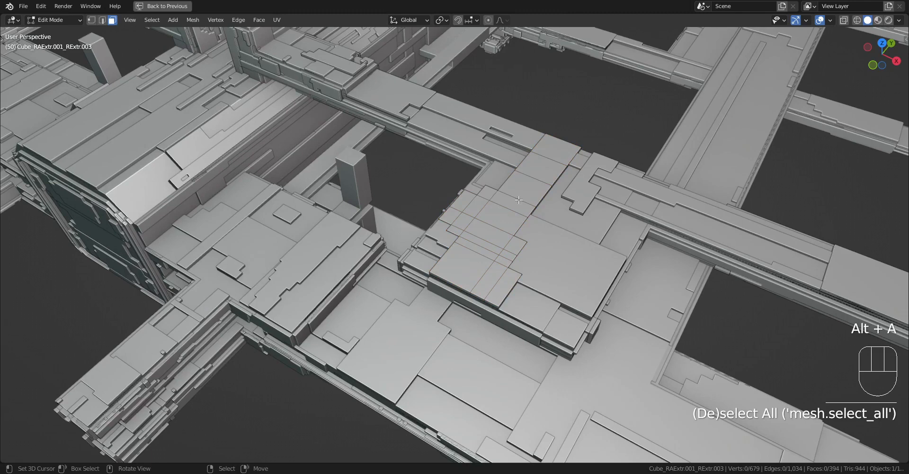
Step: Select the sliced panel's connected coplanar faces with Linked Flat Faces and return to Object Mode with overlays hidden
click(537, 177)
key(q)
click(626, 156)
key(Tab)
key(shift+alt+z)
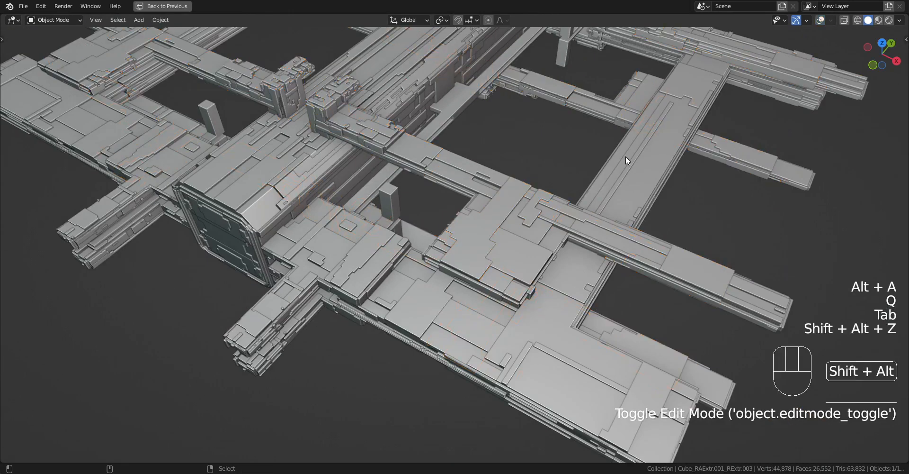
Step: Run Random Panels on the selected flat faces with 35% panel size, Shortest path and 2 subdivision cuts
key(shift+q)
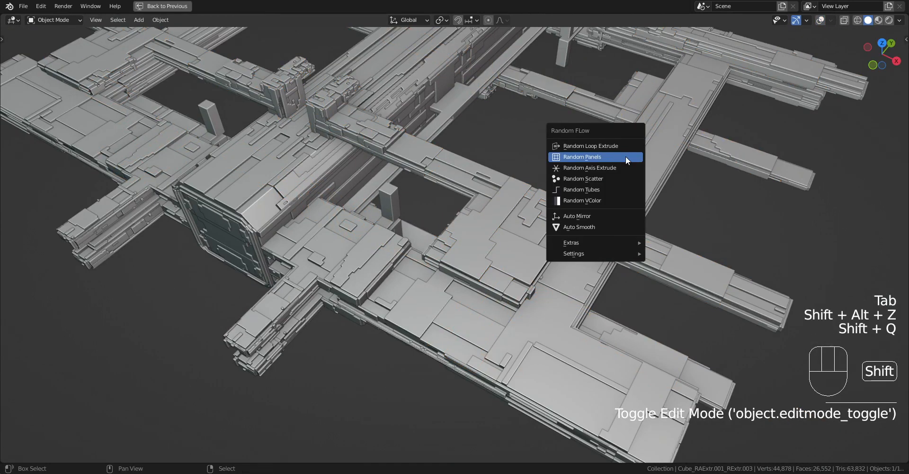
click(626, 157)
ctrl+scroll(707, 247, up, 1)
drag(707, 234, 737, 234)
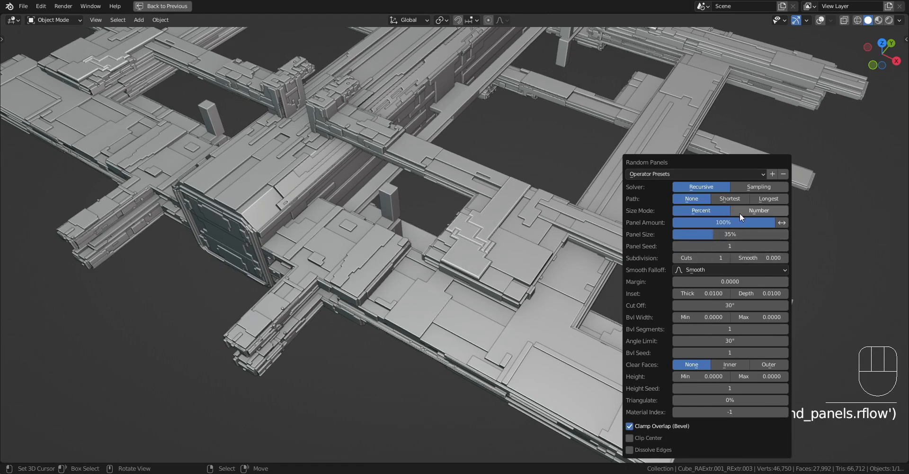
click(755, 198)
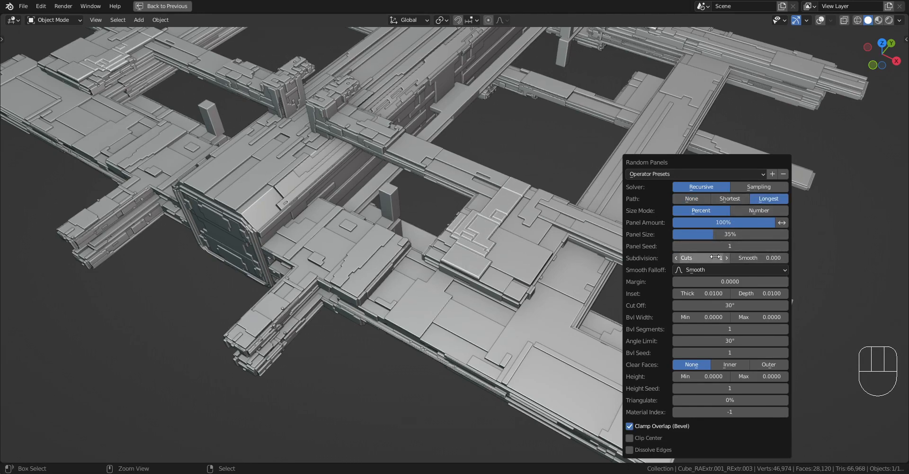
ctrl+scroll(713, 258, up, 4)
ctrl+scroll(713, 258, down, 3)
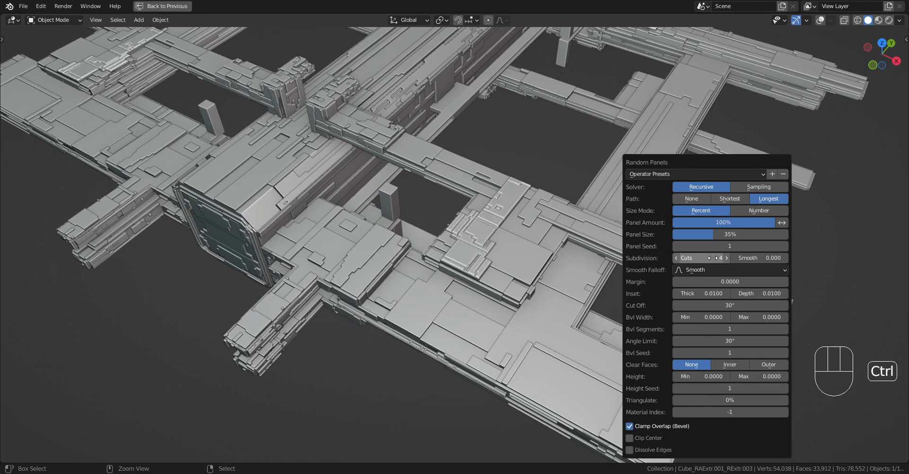
click(728, 199)
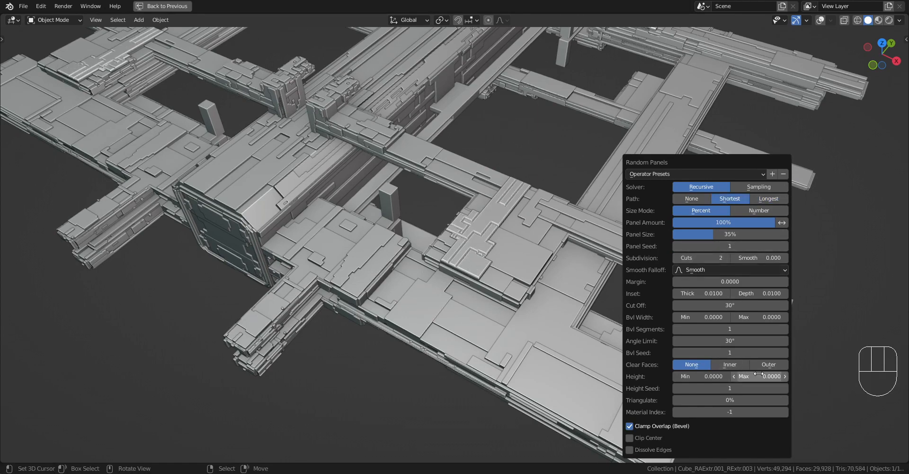
Step: Set the new panels' maximum height to 0.0390 and their inset thickness to 0.0023
drag(758, 373, 786, 374)
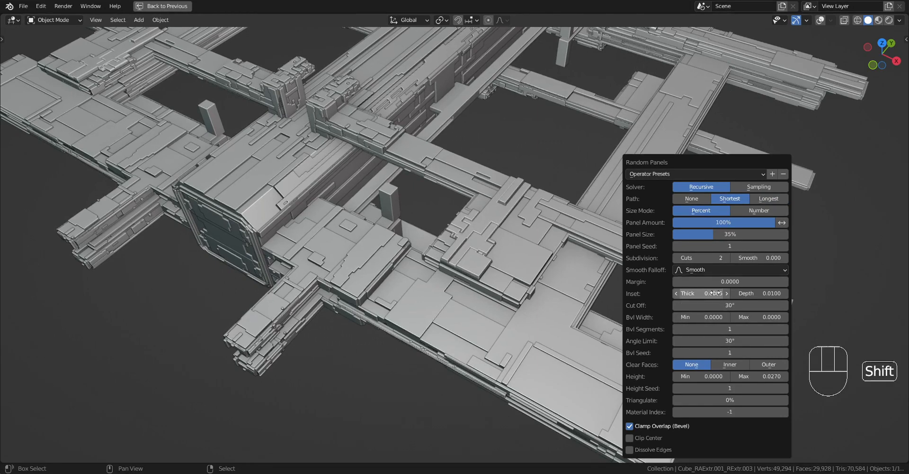
ctrl+scroll(707, 258, up, 1)
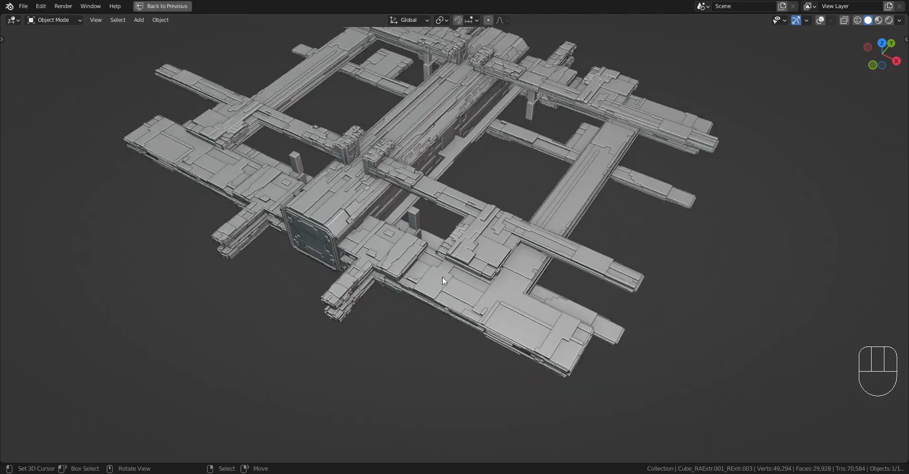
middle_drag(443, 277, 440, 318)
scroll(552, 255, down, 1)
scroll(547, 238, up, 3)
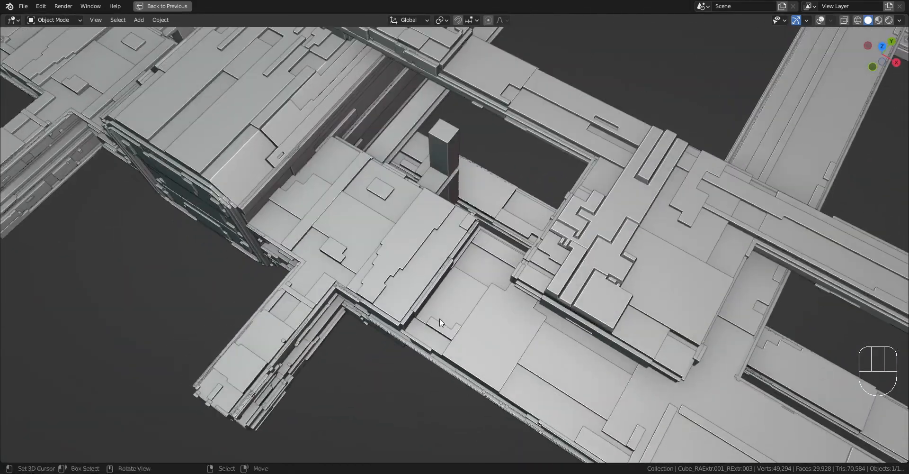
middle_drag(661, 223, 529, 220)
key(F9)
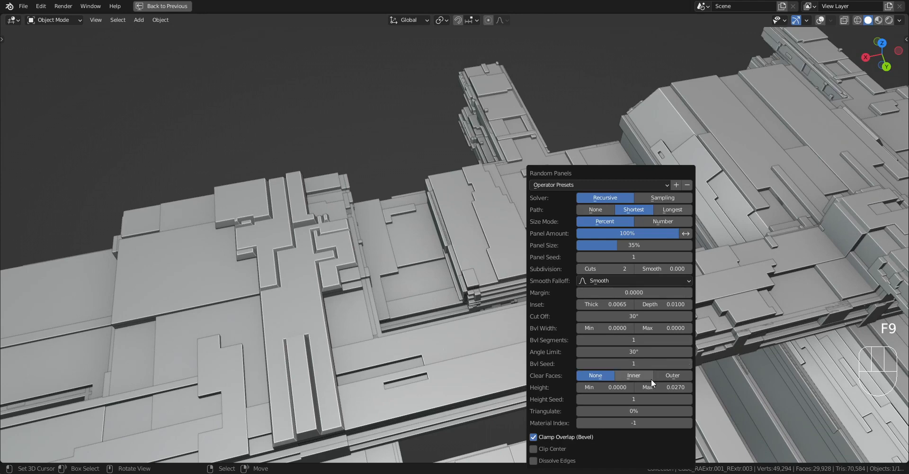
mouse_move(664, 387)
mouse_down()
mouse_move(713, 387)
mouse_move(670, 387)
mouse_up()
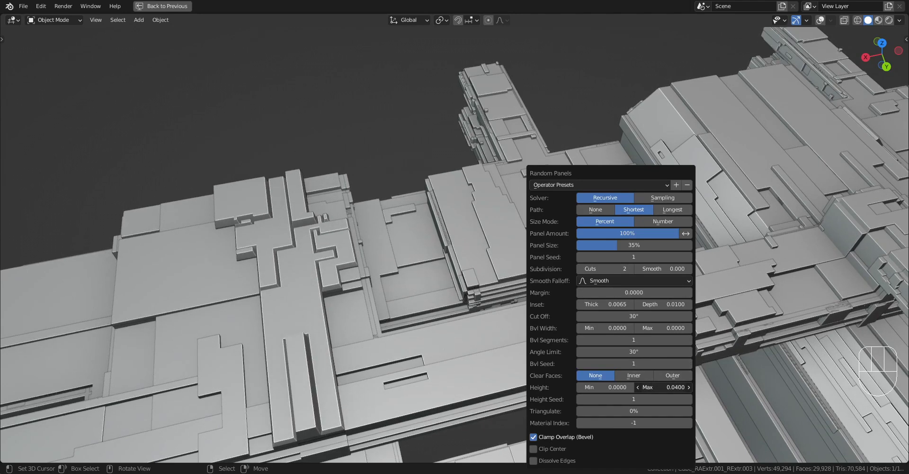
mouse_move(611, 304)
shift+mouse_down()
mouse_move(585, 304)
mouse_move(595, 304)
shift+mouse_up()
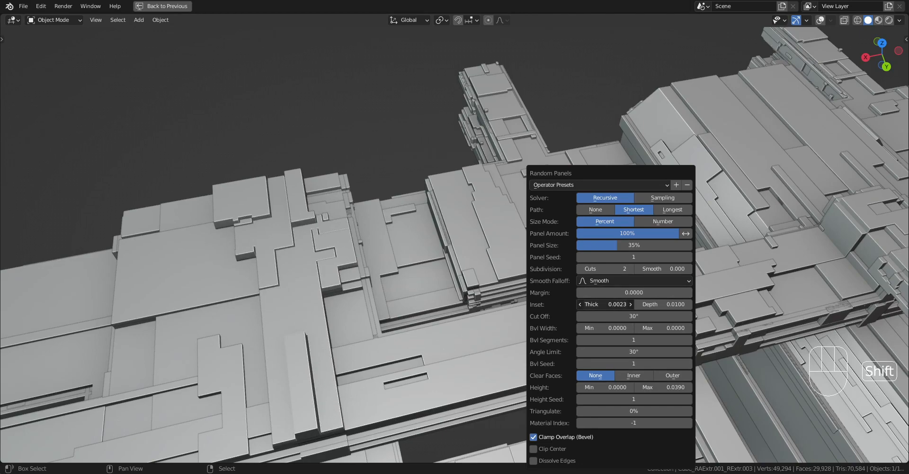
Step: Select Cube_RAExtr_RExtr.003 near the hull's front end and open its mesh for editing with overlays shown
scroll(361, 292, down, 4)
middle_drag(361, 291, 580, 283)
shift+middle_drag(477, 282, 525, 260)
scroll(521, 241, up, 2)
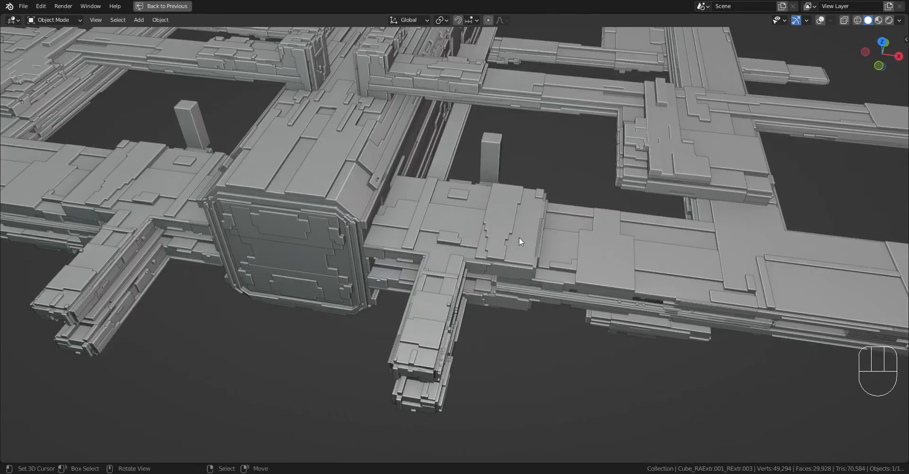
right_click(502, 218)
key(Tab)
key(shift+alt+z)
Step: Quad Slice the stepped panel face beside the hull, using Tangent direction and Linked Faces geometry
shift+middle_drag(502, 217, 461, 263)
scroll(461, 263, up, 2)
right_click(472, 250)
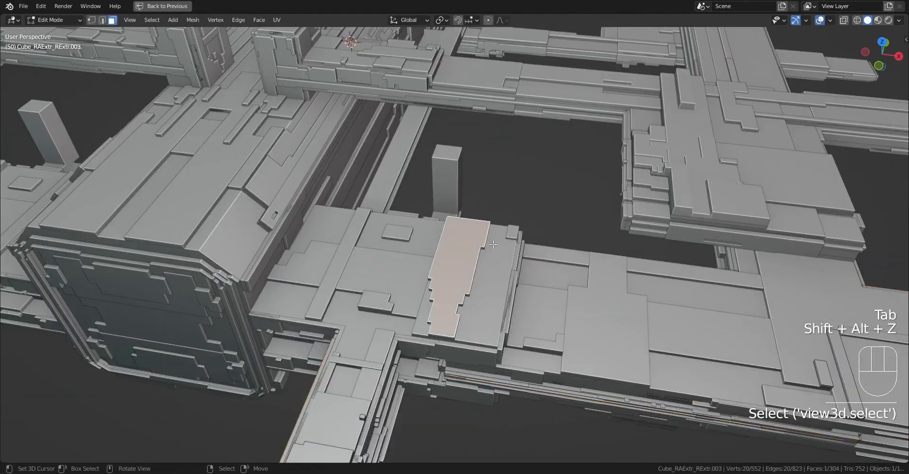
key(shift+q)
click(539, 307)
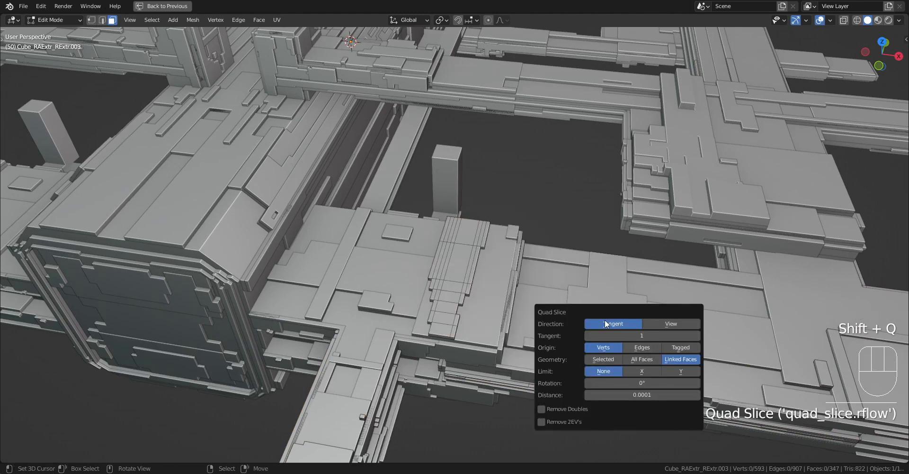
Step: Select the newly sliced stepped panel's faces with Linked Flat Faces and return to Object Mode with overlays hidden
key(q)
key(Tab)
key(shift+alt+z)
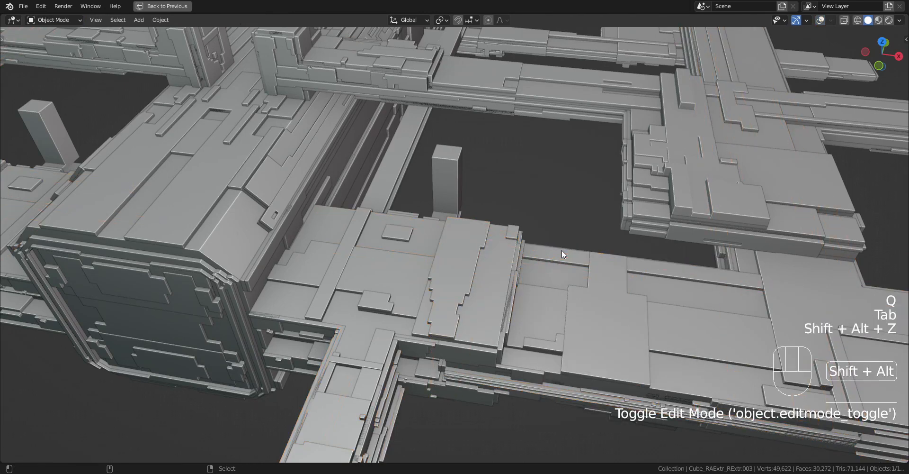
Step: Run Random Panels on the sliced stepped panel with height seed 3, panel seed 7 and 4 subdivision cuts
key(shift+q)
click(560, 260)
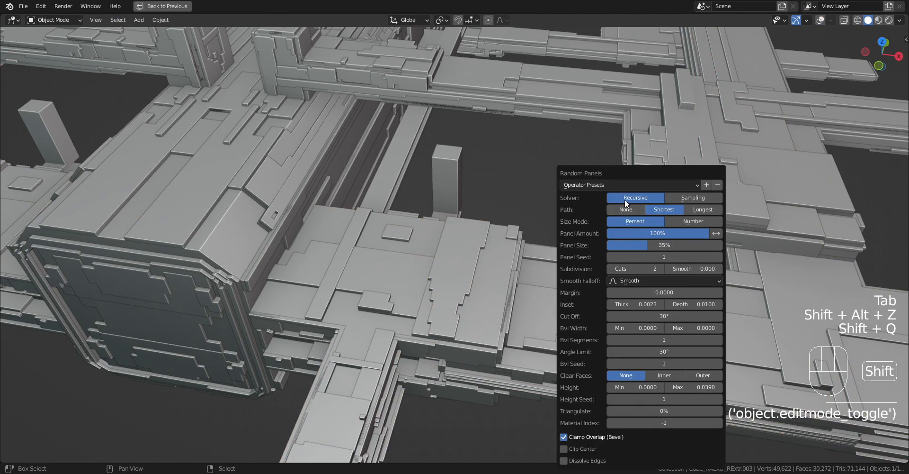
click(625, 198)
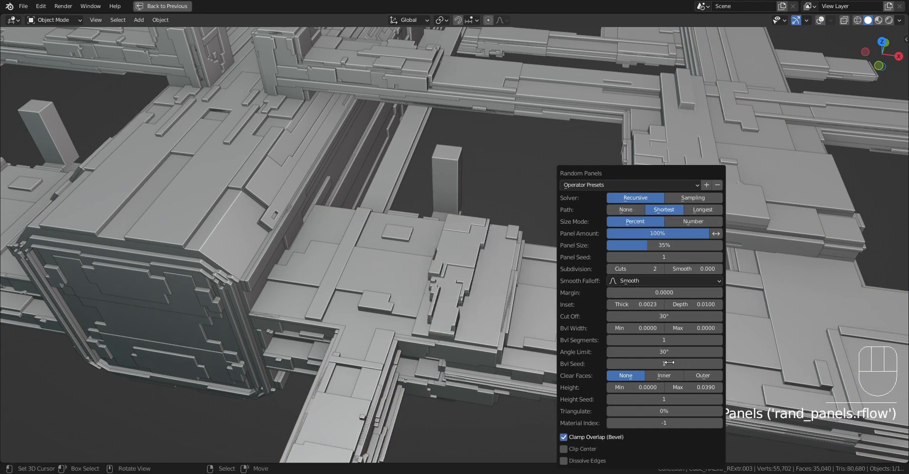
ctrl+scroll(620, 399, up, 2)
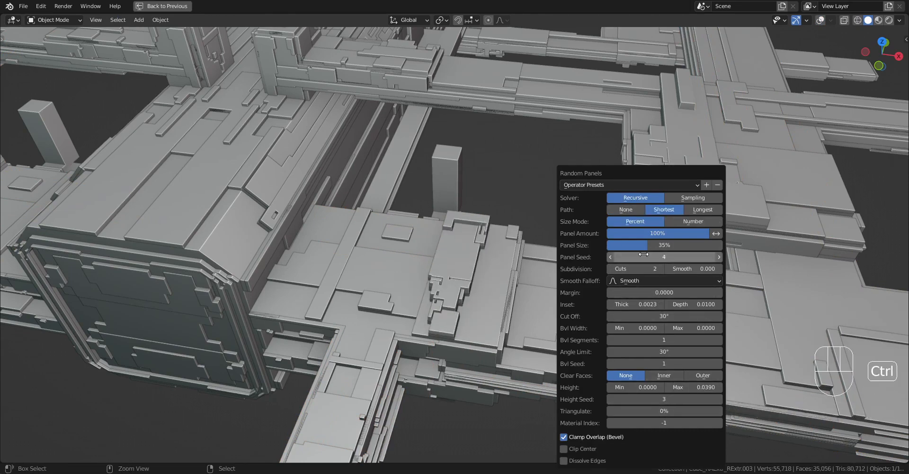
ctrl+scroll(644, 254, up, 3)
ctrl+scroll(642, 269, up, 2)
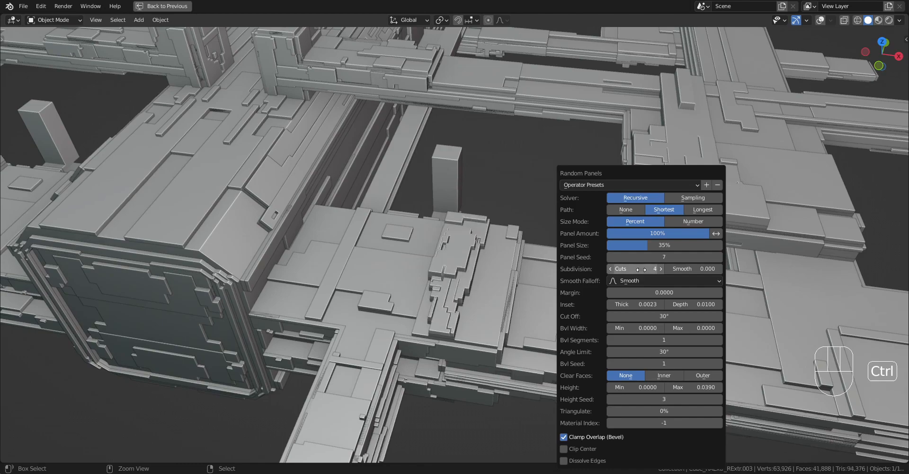
Step: Reopen the Random Panels settings and set 1 subdivision cut, panel seed 10 and 17% panel size
middle_drag(544, 275, 469, 257)
key(F9)
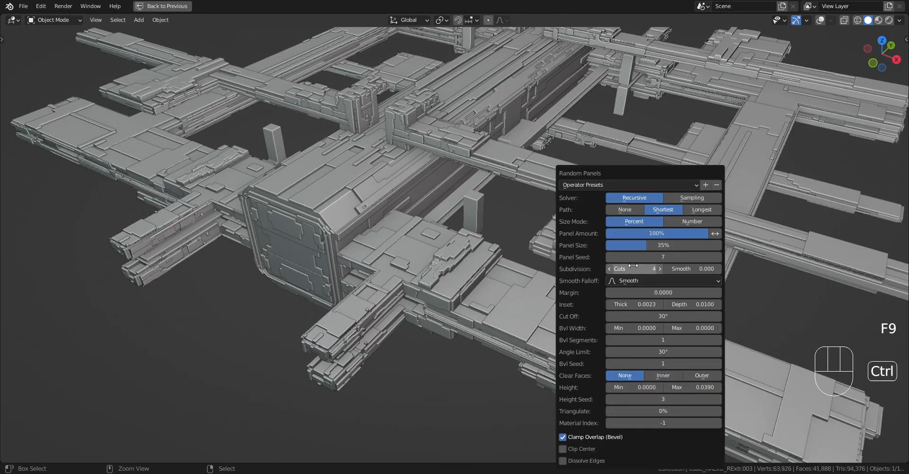
ctrl+scroll(647, 257, up, 3)
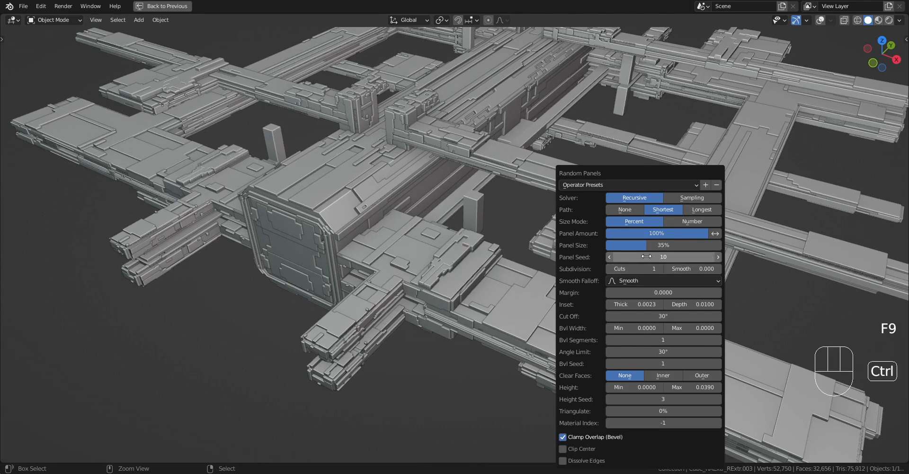
mouse_move(647, 245)
mouse_down()
mouse_move(684, 245)
mouse_move(630, 245)
mouse_up()
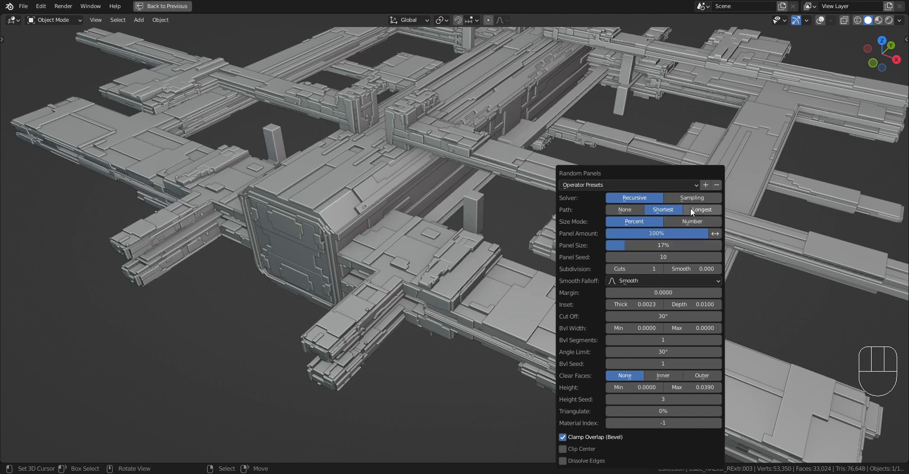
Step: Open the mesh of Cube_RAExtr.001_RExtr.001, select all its faces with overlays shown, and return to Object Mode
scroll(465, 255, down, 4)
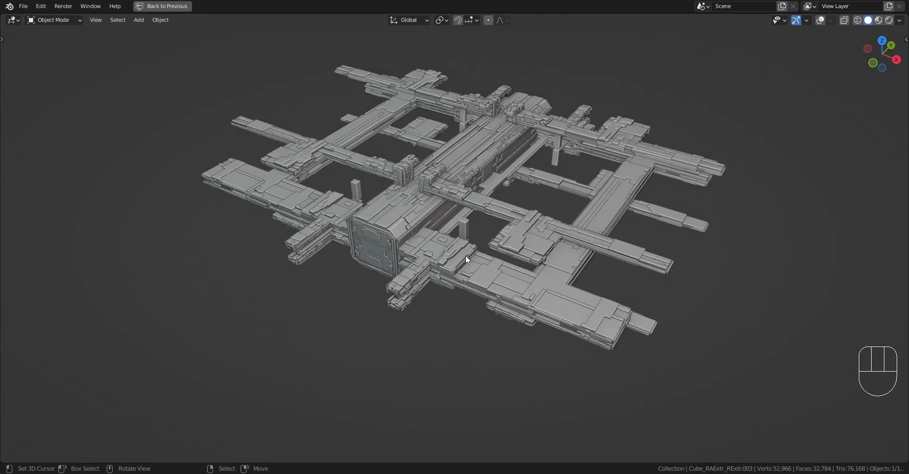
middle_drag(465, 254, 445, 264)
scroll(444, 264, up, 3)
middle_drag(433, 232, 484, 266)
click(495, 223)
key(Tab)
scroll(548, 216, down, 5)
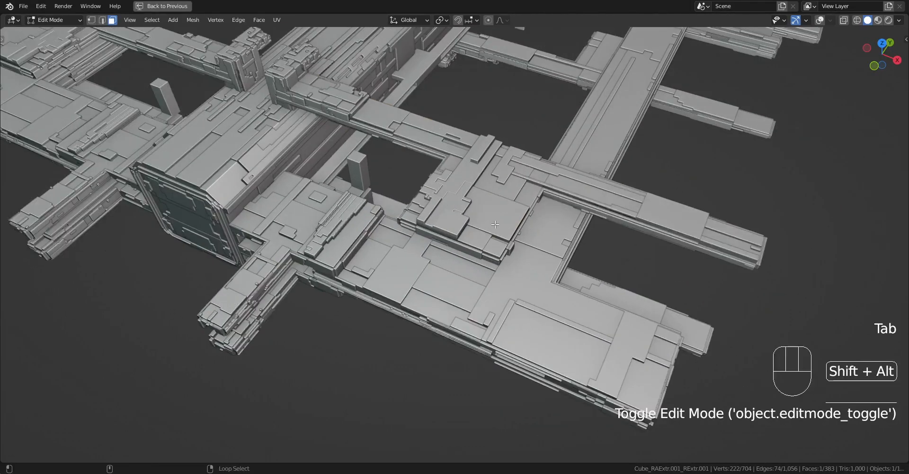
key(shift+alt+z)
key(a)
scroll(549, 215, up, 8)
key(Tab)
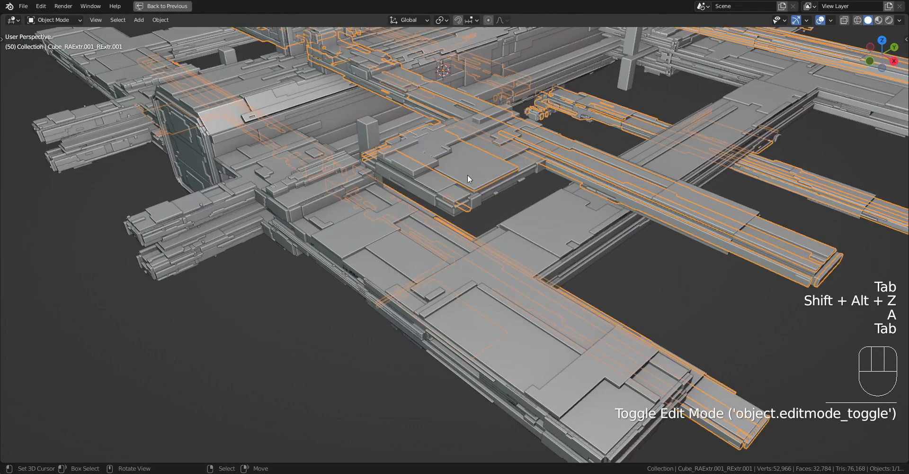
Step: Recheck which panels belong to the same object by selecting all its faces in Edit Mode, and leave Edit Mode
click(462, 159)
key(Tab)
key(Tab)
click(469, 164)
key(Tab)
key(a)
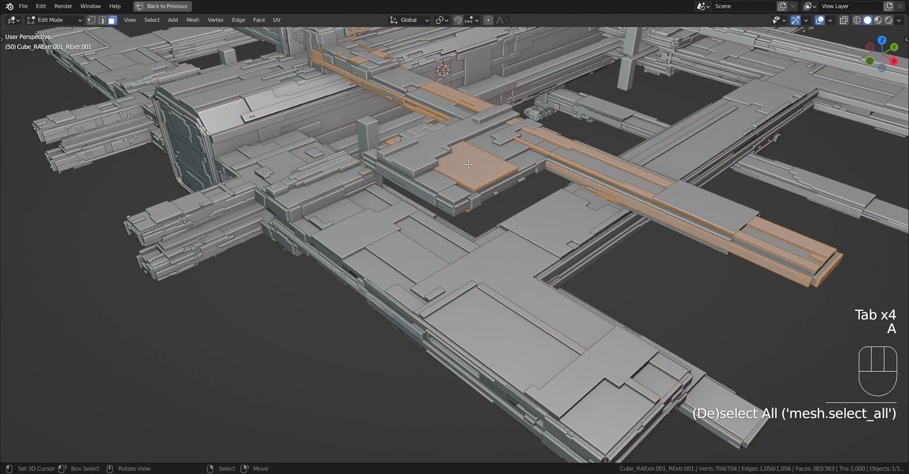
key(Tab)
scroll(495, 180, down, 6)
key(shift+alt+z)
shift+middle_drag(496, 180, 545, 235)
key(shift+q)
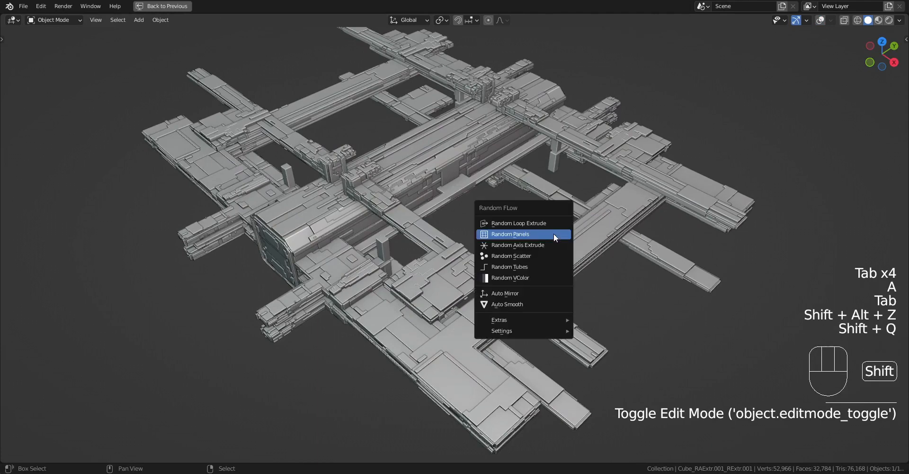
click(554, 246)
key(Tab)
key(Tab)
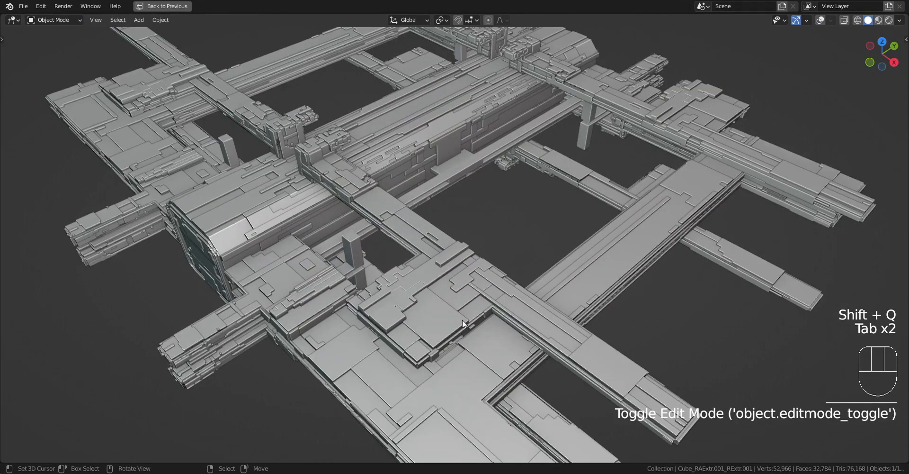
Step: Isolate Cube_RAExtr.001_RExtr.001 to view its panels alone, and reveal all objects again
key(shift+h)
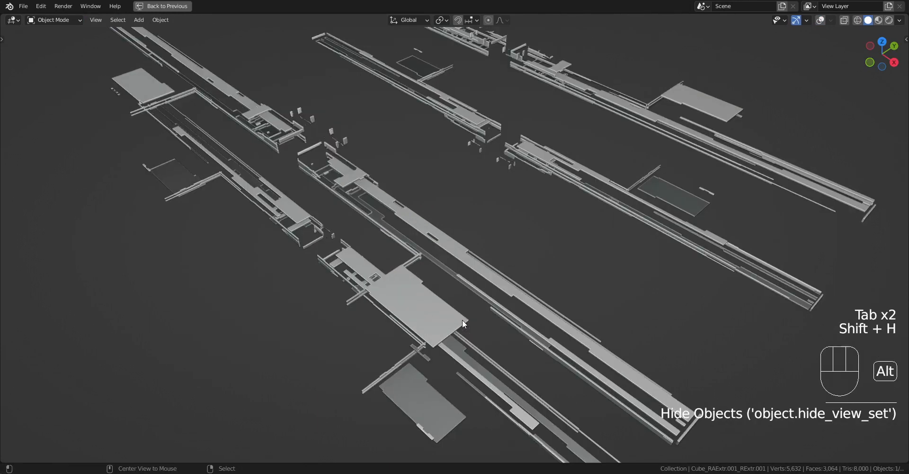
key(alt+h)
key(alt+a)
Step: Reselect Cube_RAExtr.001_RExtr.001 and open its mesh for editing with overlays shown
click(451, 315)
key(Tab)
key(shift+alt+z)
key(Tab)
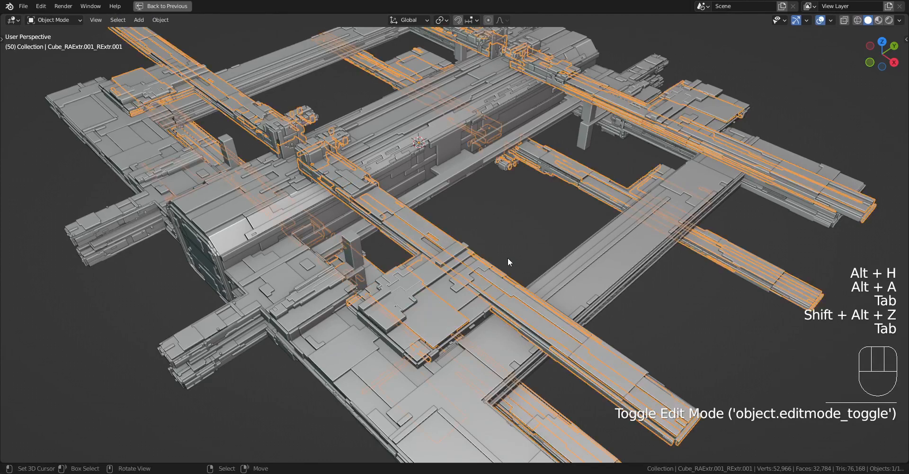
key(shift+alt+z)
scroll(521, 246, down, 3)
key(Tab)
key(shift+alt+z)
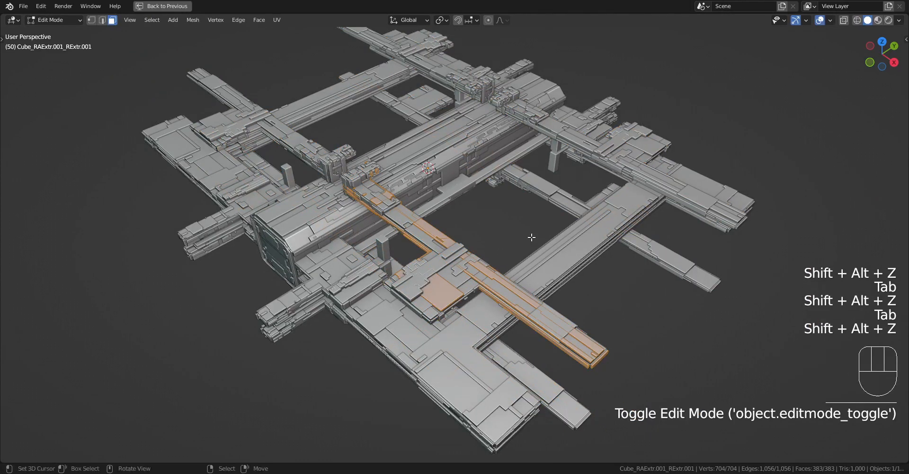
Step: Select only the large flat panel face on the side platform in face select mode
scroll(532, 237, up, 4)
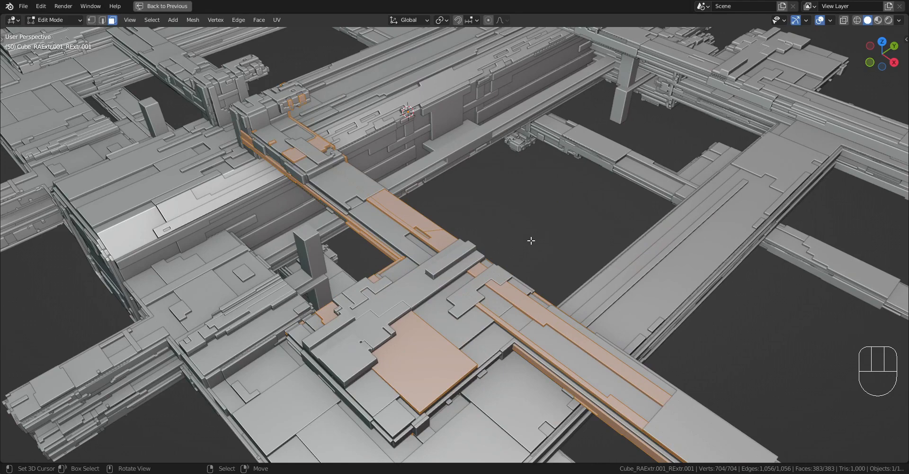
scroll(531, 241, down, 4)
key(3)
shift+middle_drag(535, 249, 531, 179)
scroll(502, 209, up, 2)
key(a)
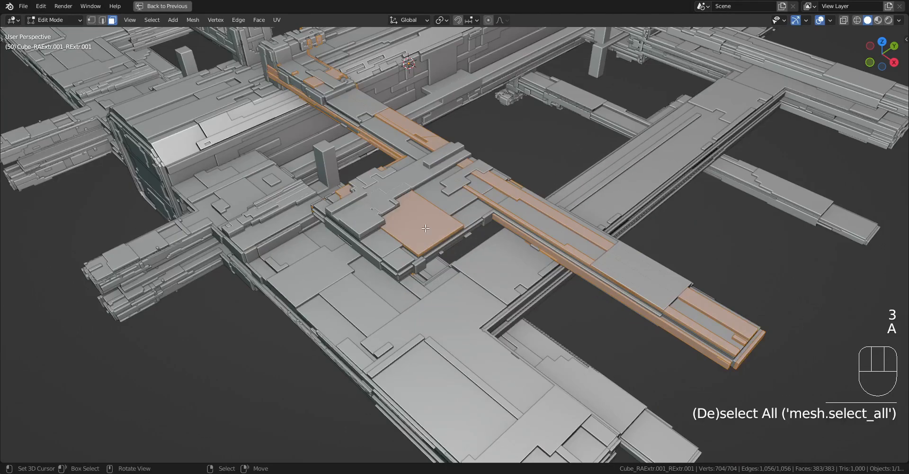
click(425, 228)
Step: Hide all other objects and slice the selected large panel face with Quad Slice
key(Tab)
key(shift+h)
key(Tab)
middle_drag(443, 243, 525, 252)
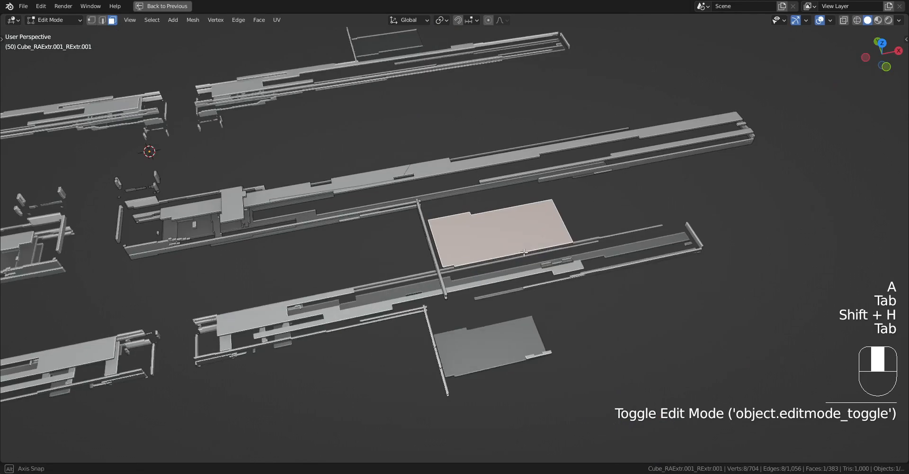
scroll(524, 252, up, 3)
key(shift+q)
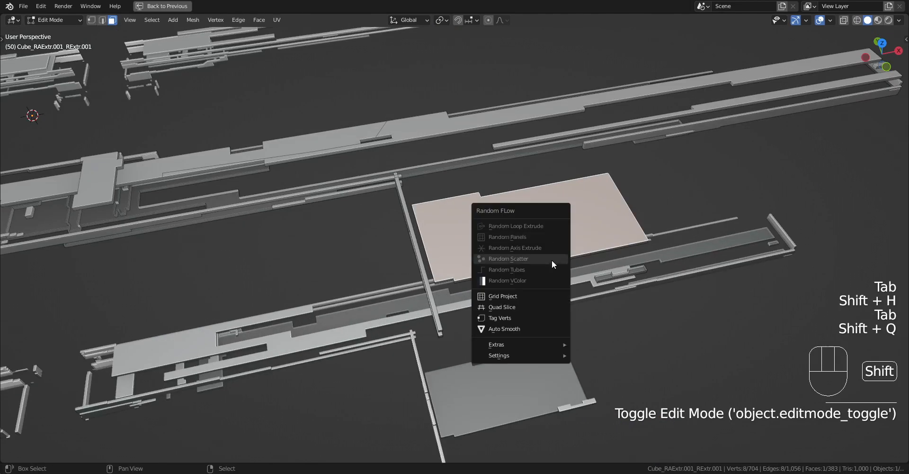
click(541, 307)
Step: Add two loop cuts across the sliced panel, select its linked flat faces, and leave Edit Mode
key(ctrl+r)
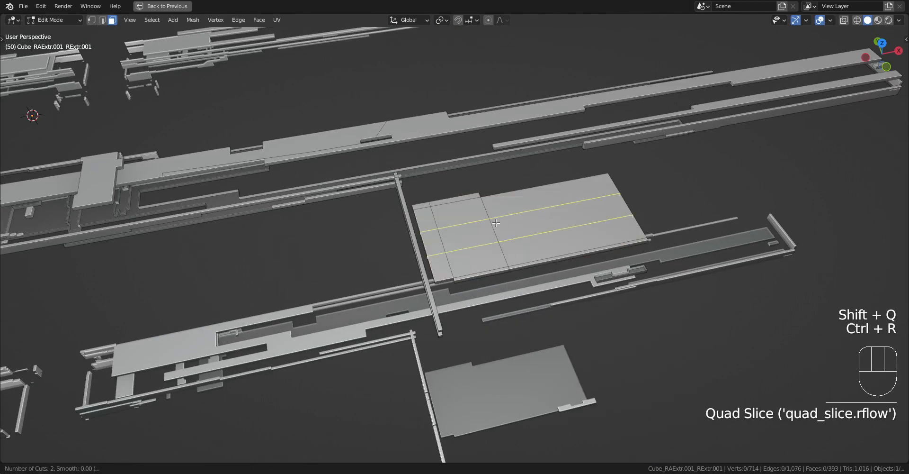
click(496, 222)
key(3)
click(521, 219)
key(q)
key(Tab)
Step: Reveal all objects, reselect Cube_RAExtr.001_RExtr.001, and check its face selection in Edit Mode
scroll(521, 230, down, 3)
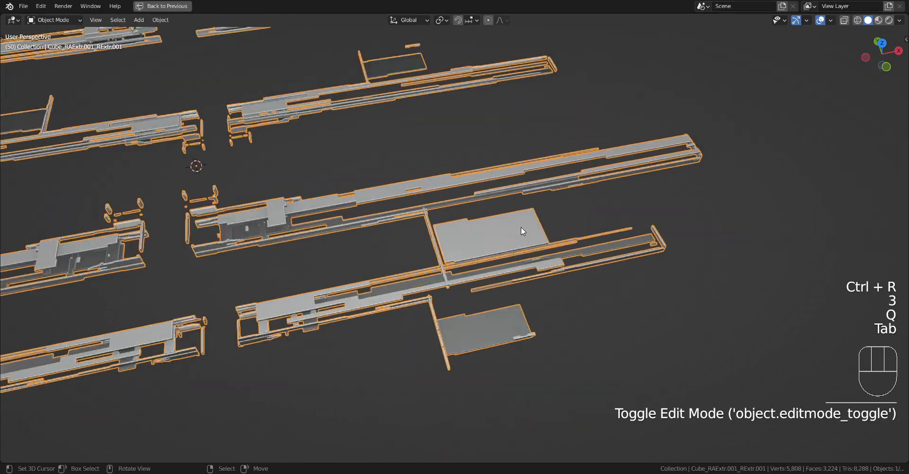
key(alt+h)
scroll(521, 227, down, 4)
key(alt+a)
click(397, 246)
key(Tab)
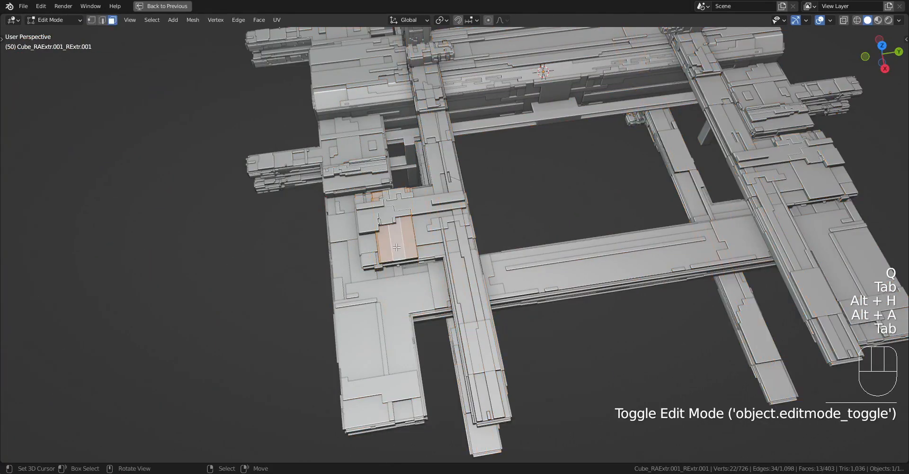
key(Tab)
Step: Hide the overlays, apply Random Axis Extrude to the selected panel faces, and raise its Z Loop Seed to 12
middle_drag(396, 246, 465, 230)
key(shift+alt+z)
key(shift+q)
click(547, 189)
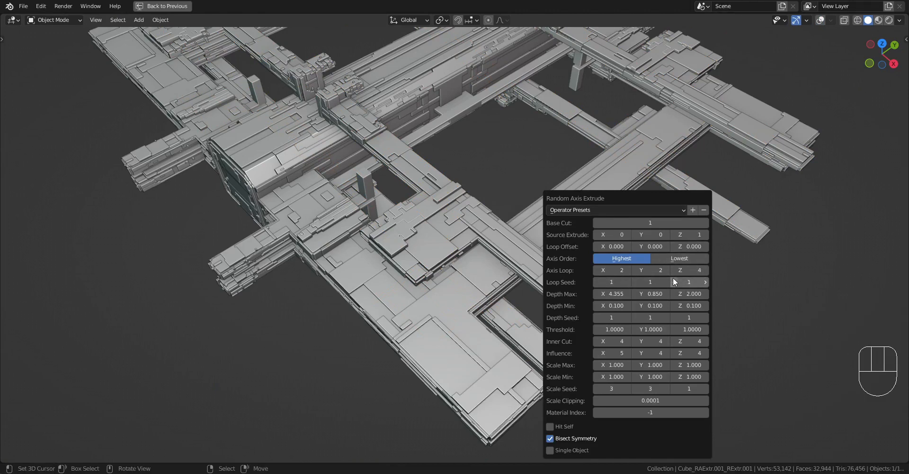
ctrl+scroll(692, 280, up, 1)
ctrl+scroll(693, 281, up, 4)
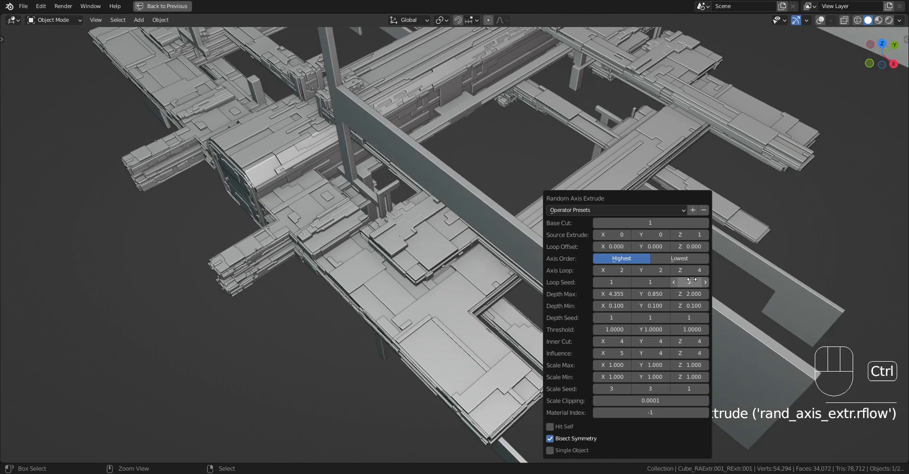
ctrl+scroll(692, 279, up, 3)
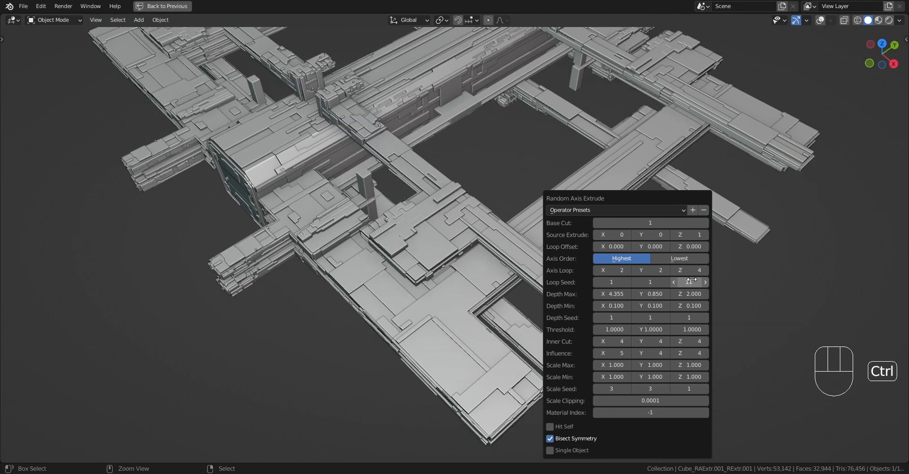
Step: Set the extrusion's Depth Max to X 1.250, Y 0.655 and Z 0.745
scroll(326, 260, down, 3)
middle_drag(461, 195, 481, 189)
shift+middle_drag(622, 219, 598, 214)
key(F9)
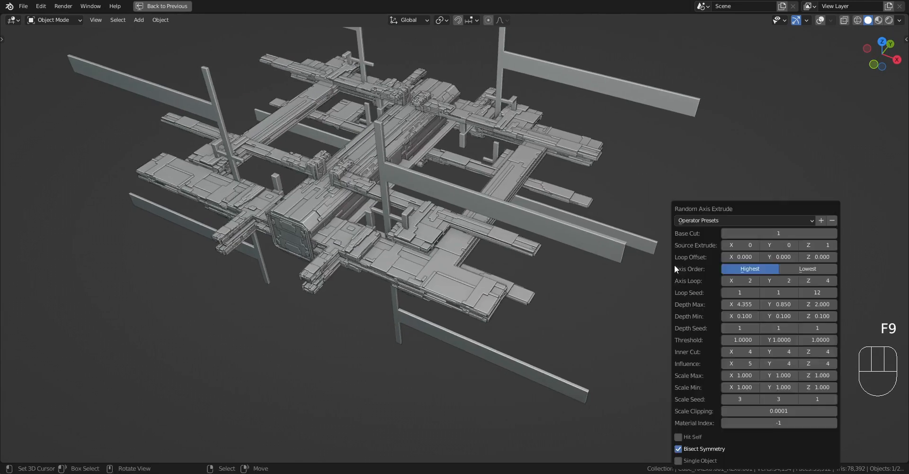
drag(816, 305, 802, 307)
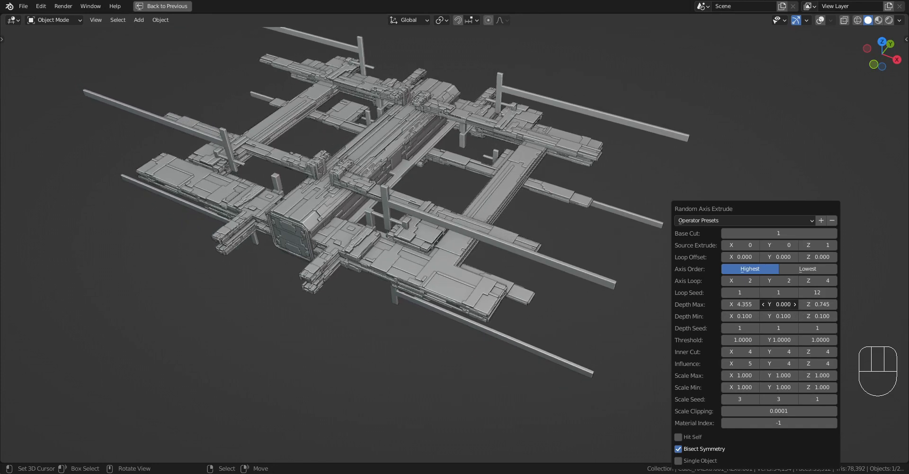
drag(779, 304, 594, 304)
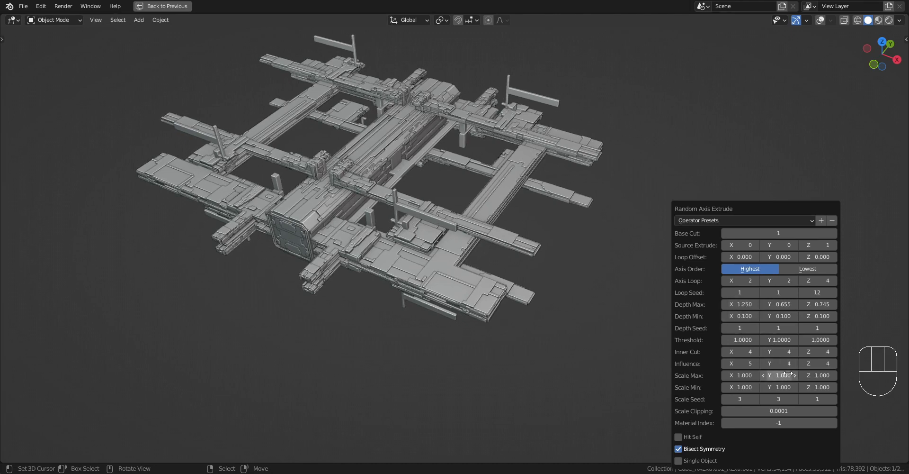
Step: Set Influence to 5 on all three axes and the Z Loop Seed to 18
ctrl+scroll(779, 363, up, 1)
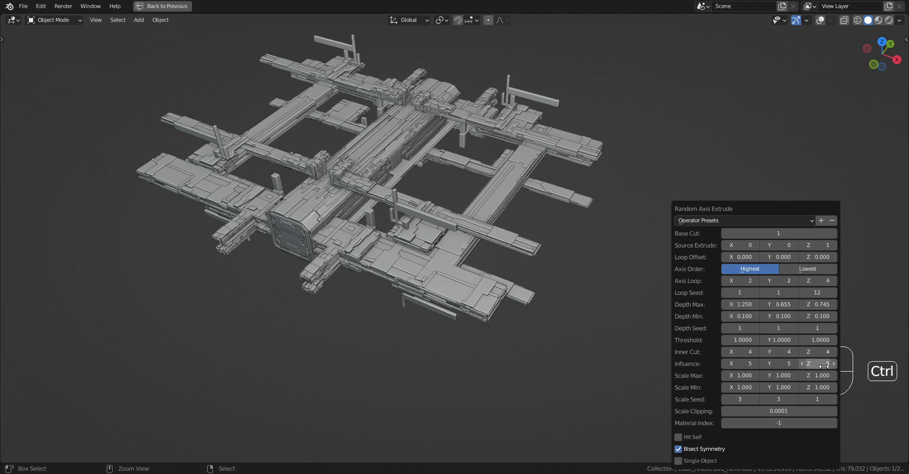
ctrl+scroll(809, 289, up, 6)
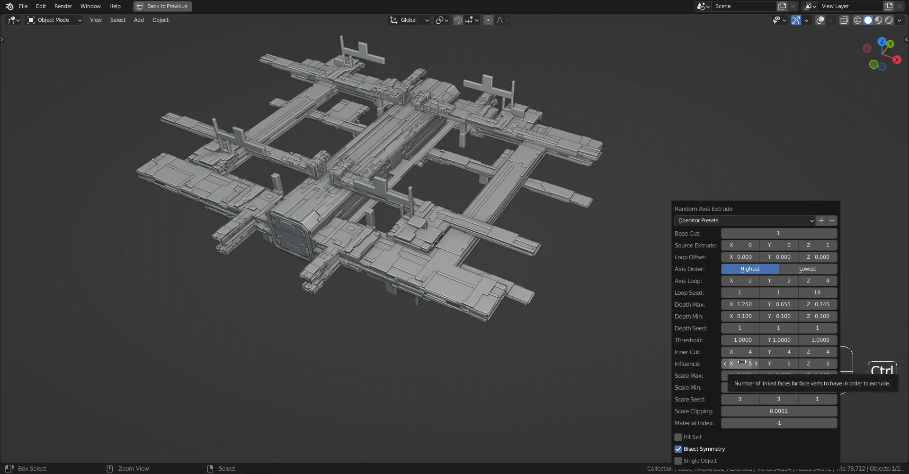
ctrl+scroll(743, 362, down, 1)
ctrl+scroll(816, 362, down, 1)
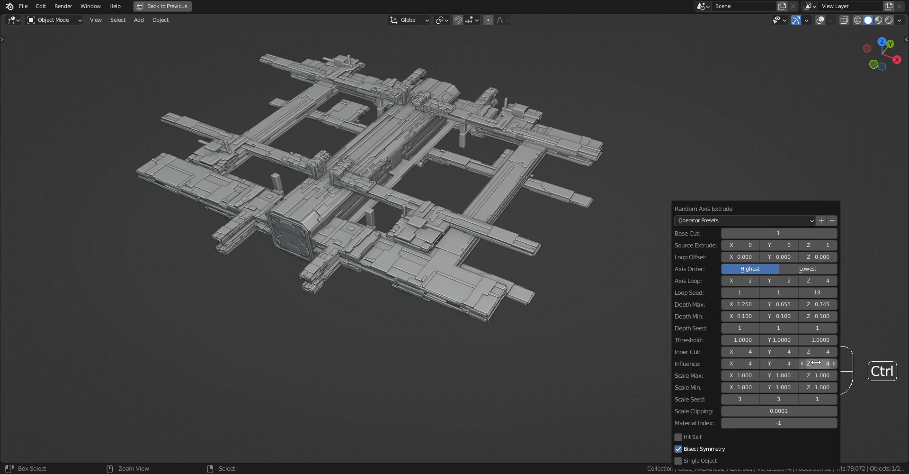
ctrl+scroll(816, 362, up, 2)
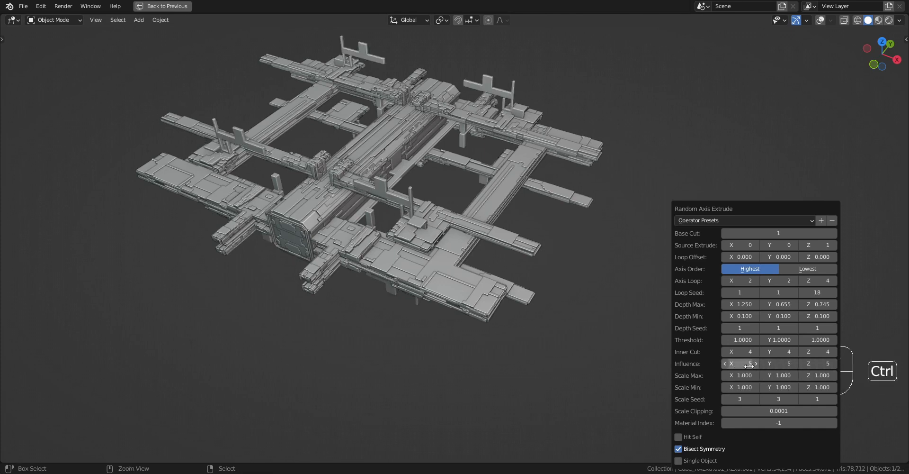
Step: Raise the Z Loop Seed to 34, and set Axis Loop to 4 on Y and 6 on Z
ctrl+scroll(815, 294, up, 3)
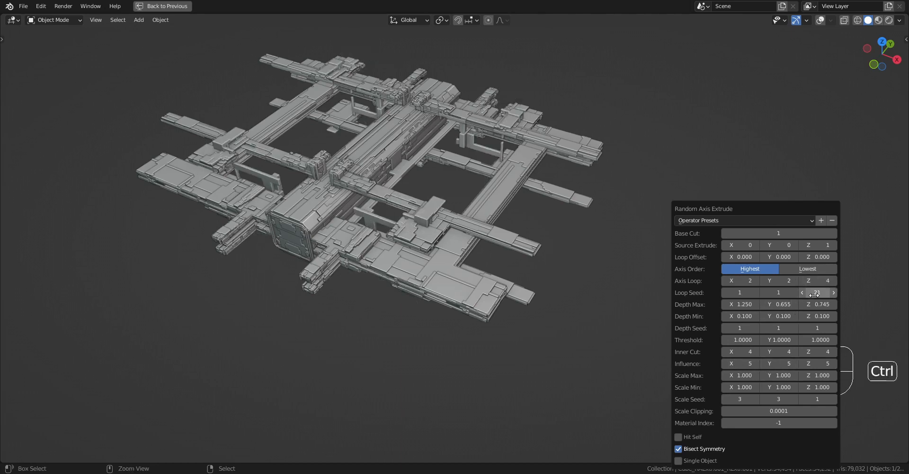
ctrl+scroll(814, 293, up, 9)
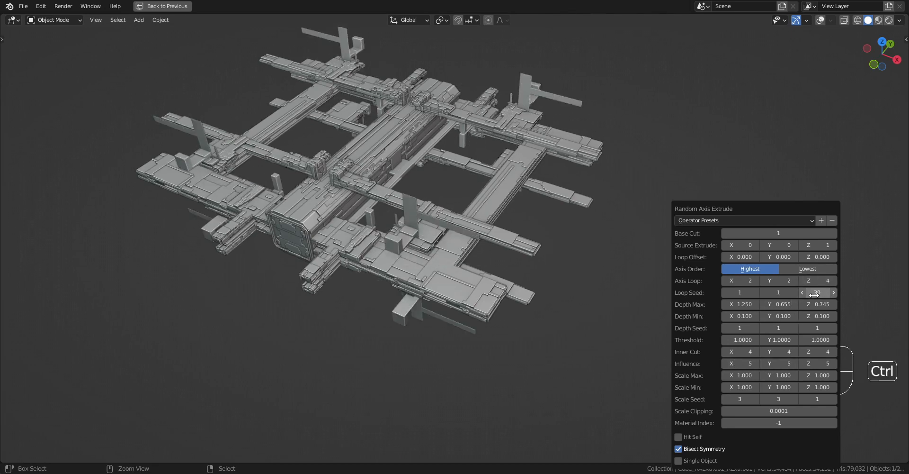
ctrl+scroll(815, 293, up, 4)
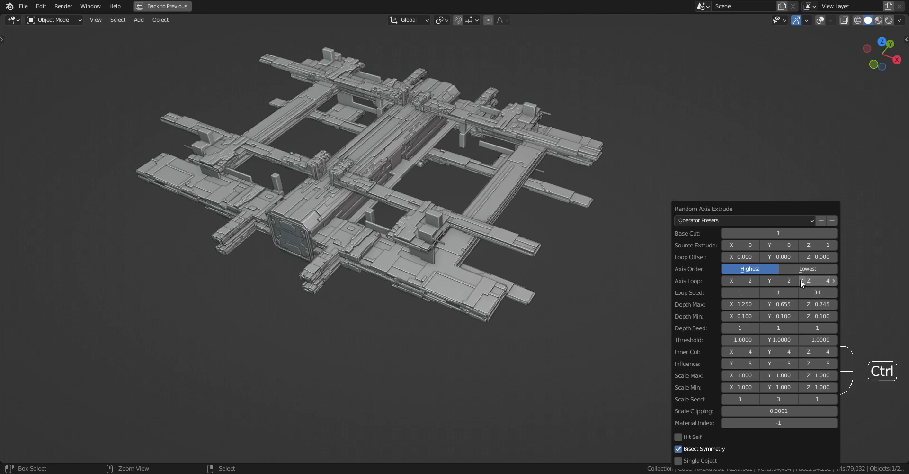
ctrl+scroll(797, 282, up, 2)
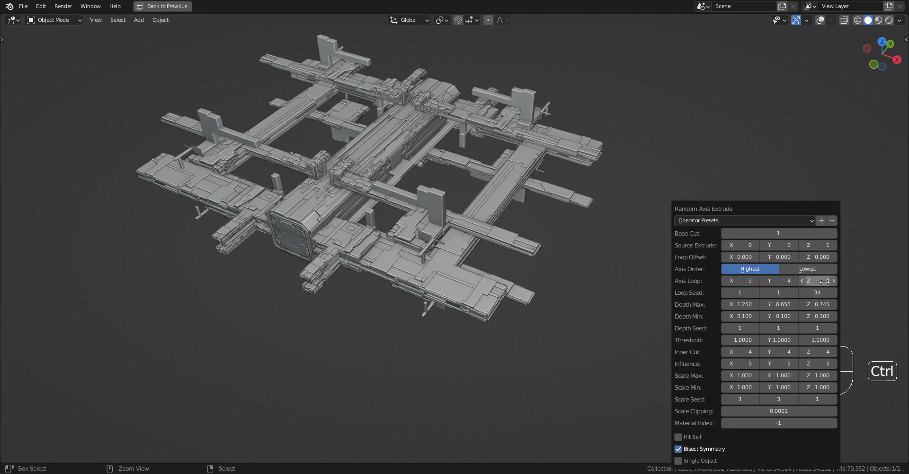
ctrl+scroll(824, 282, up, 1)
Step: Raise the Z Loop Seed to 45 and increase the Y Depth Max of the extrusion
ctrl+scroll(814, 292, up, 4)
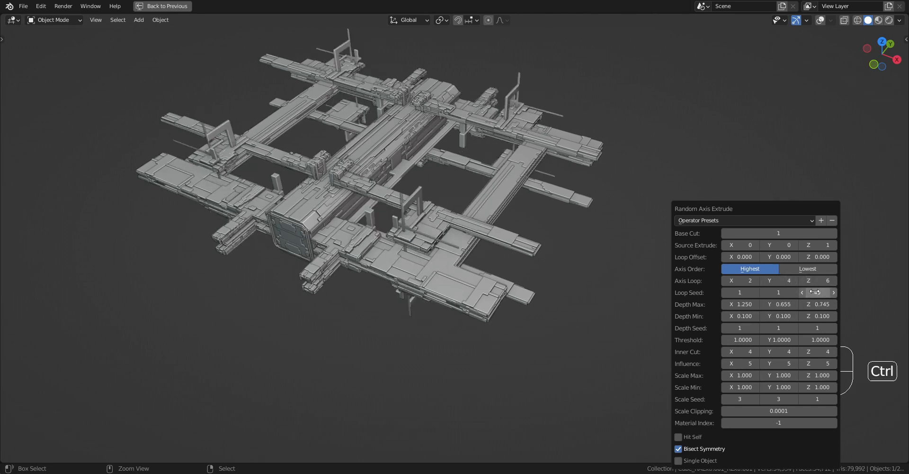
drag(781, 305, 827, 304)
middle_drag(484, 280, 487, 169)
Step: Select all faces of the new axis-extruded object in Edit Mode, and return to Object Mode with overlays hidden
key(Tab)
key(shift+alt+z)
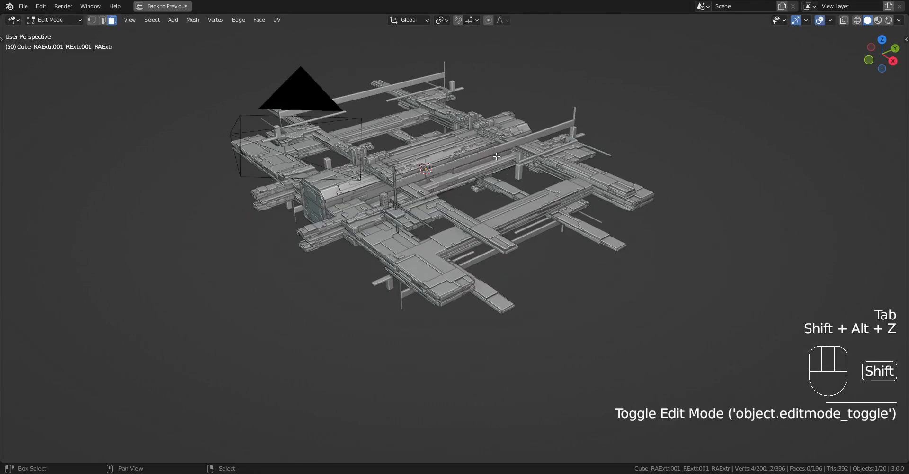
scroll(540, 170, up, 3)
key(a)
key(Tab)
key(shift+alt+z)
Step: Apply Random Loop Extrude to the new extrusions using the operator preset 001
key(shift+q)
click(587, 178)
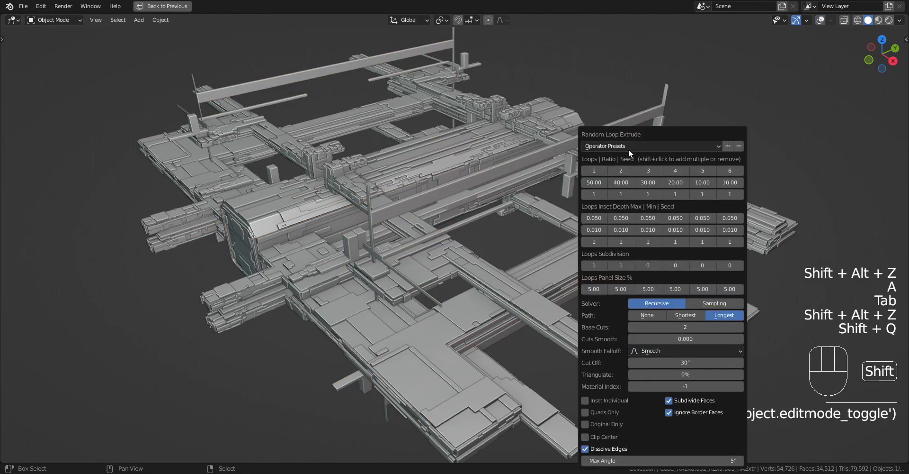
click(628, 146)
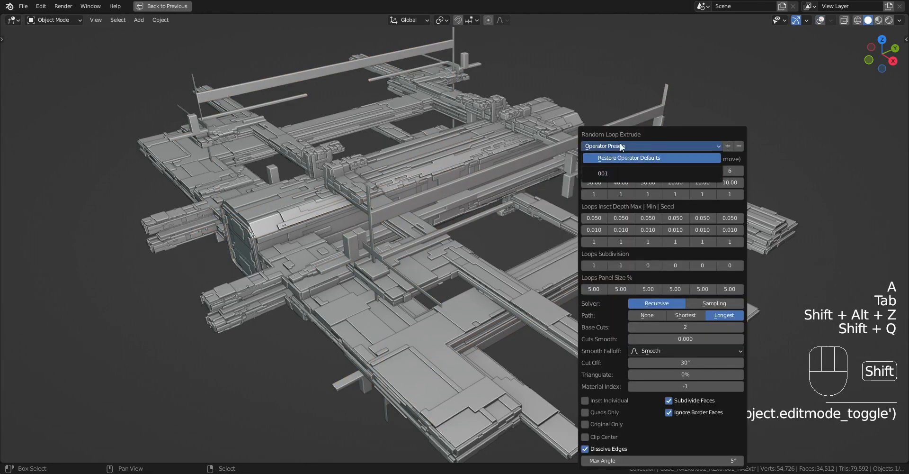
click(618, 172)
middle_drag(429, 276, 450, 264)
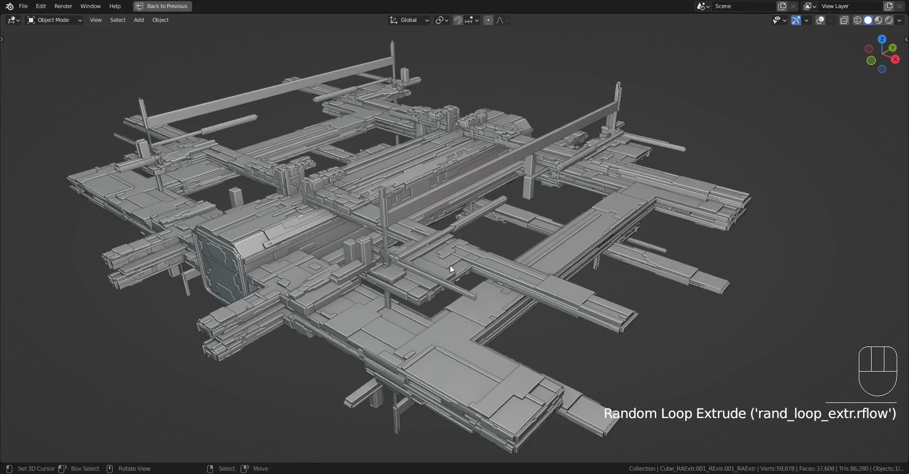
Step: Set the Random Loop Extrude path option to Longest
alt+middle_drag(535, 218, 584, 226)
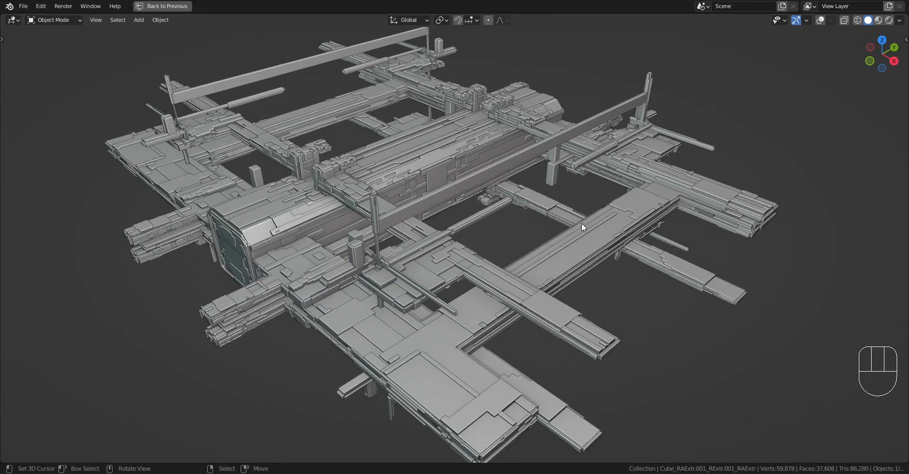
key(F9)
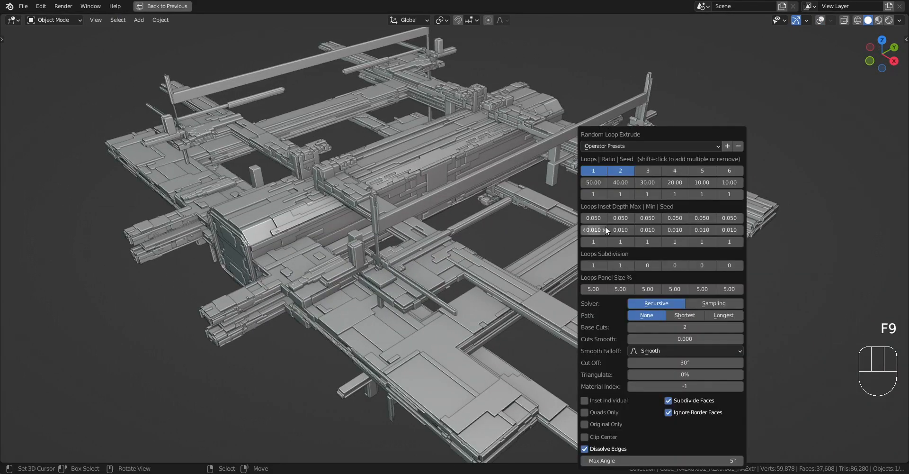
click(712, 315)
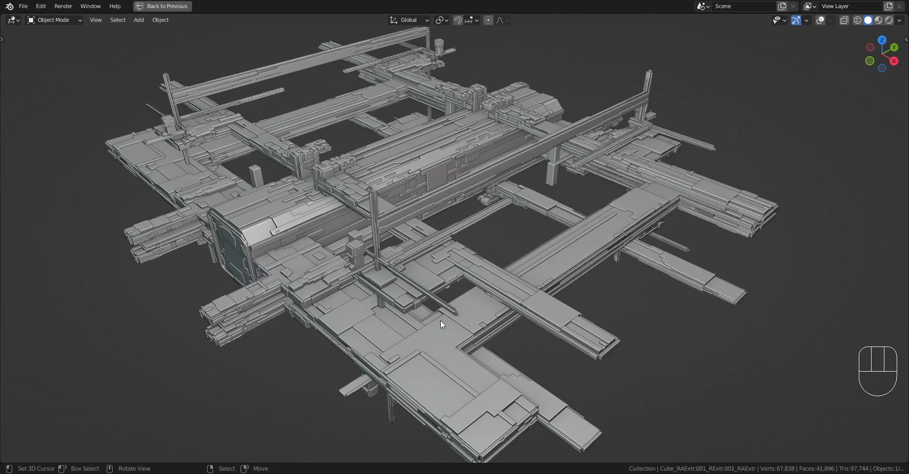
middle_drag(440, 320, 550, 348)
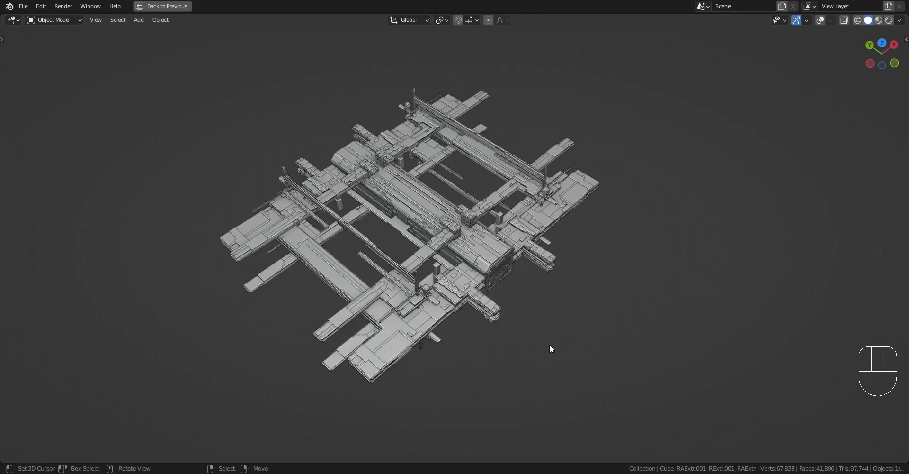
Step: Restore the full Layout workspace from the maximized viewport and reframe the whole ship
key(ctrl+space)
shift+middle_drag(482, 141, 490, 152)
middle_drag(568, 165, 561, 147)
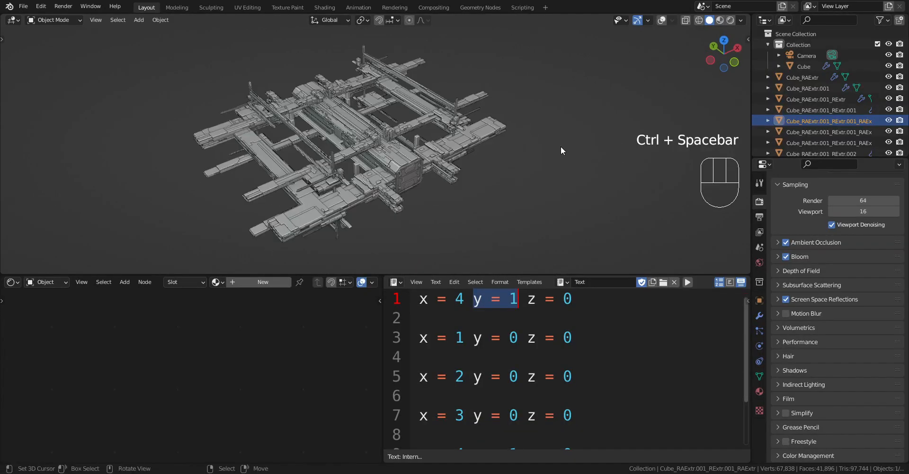
scroll(510, 180, up, 1)
scroll(840, 114, down, 5)
scroll(840, 111, up, 5)
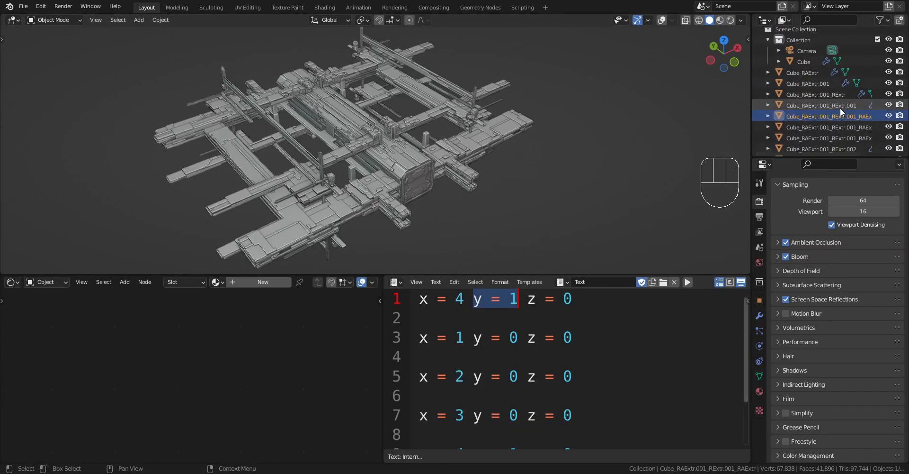
Step: Select all mesh objects with Select Grouped starting from Cube_RAExtr.001, and try moving them together, cancelling the move
key(alt+a)
click(802, 87)
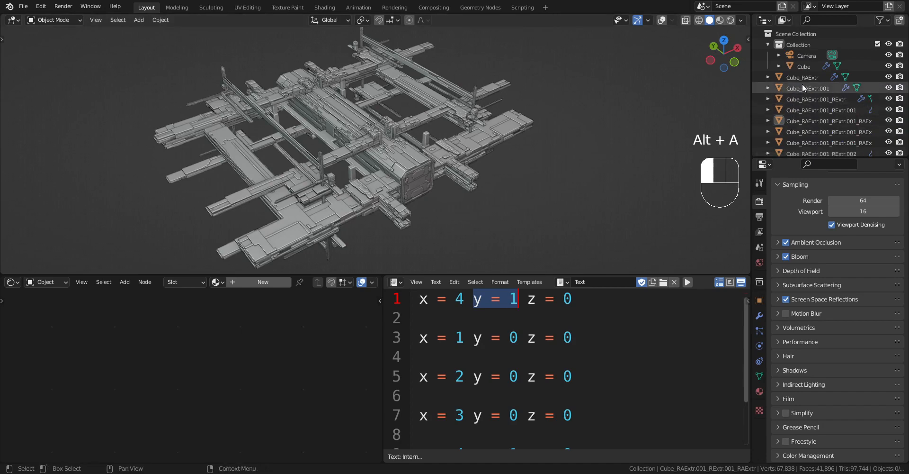
key(shift+g)
click(344, 170)
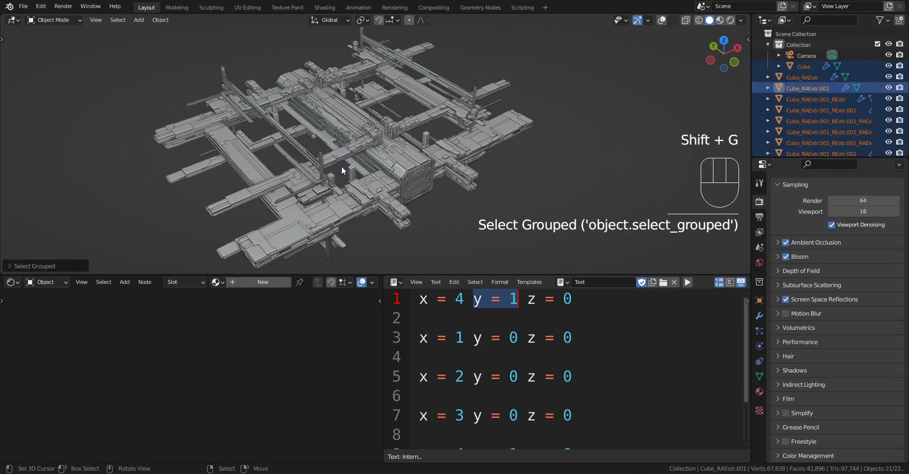
scroll(403, 179, down, 2)
key(g)
right_click(484, 194)
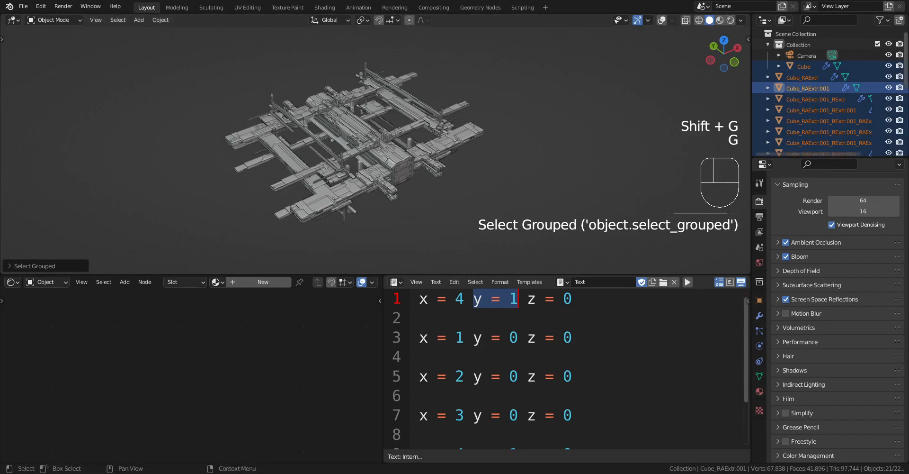
Step: Move all selected mesh objects into a new collection named Space Station and collapse it
click(900, 20)
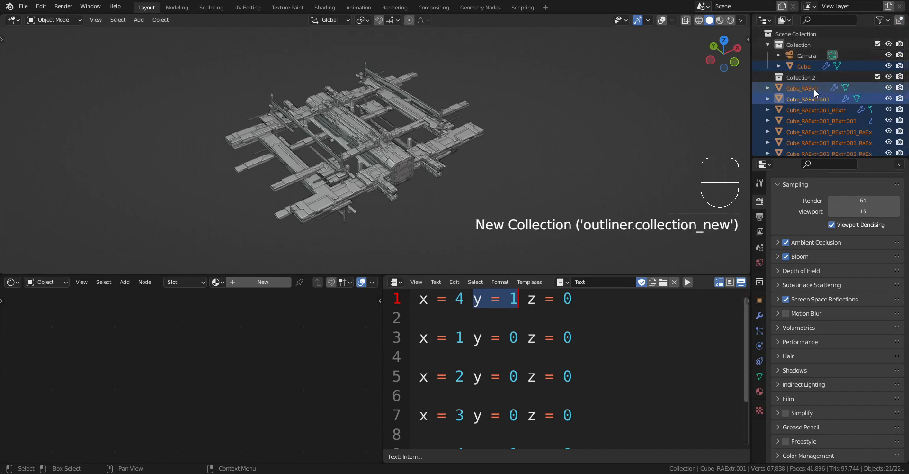
drag(814, 91, 811, 75)
double_click(801, 66)
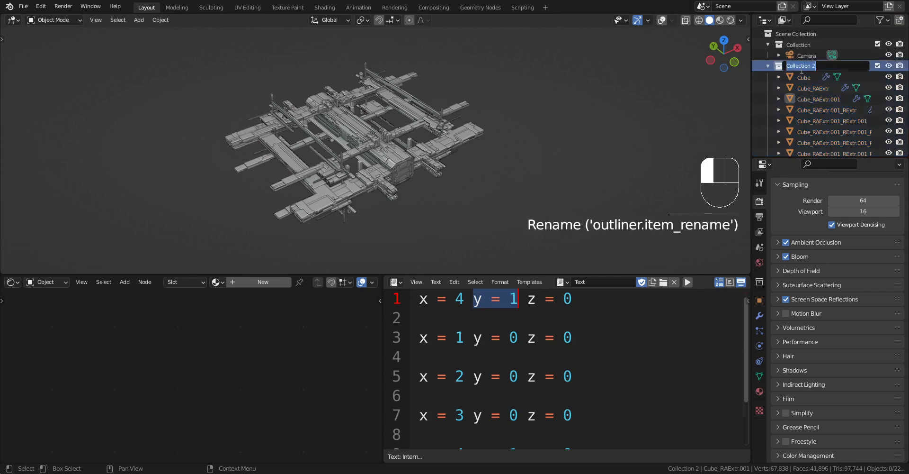
text(Space Station)
key(Return)
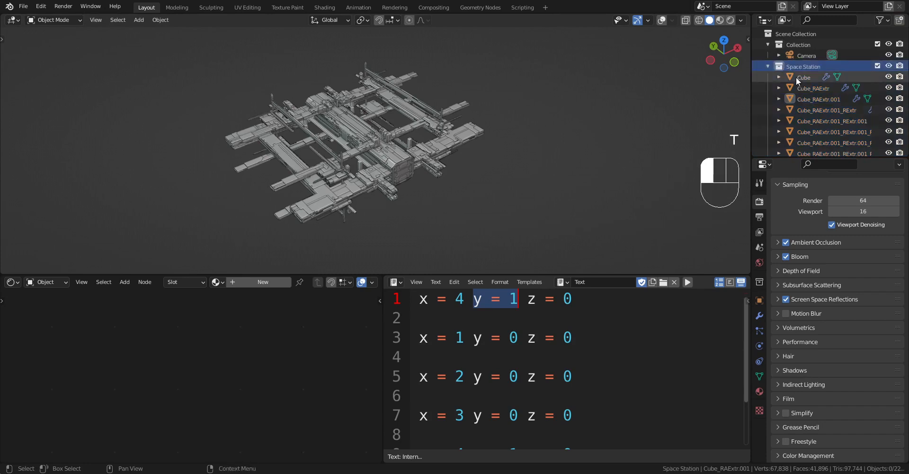
click(767, 67)
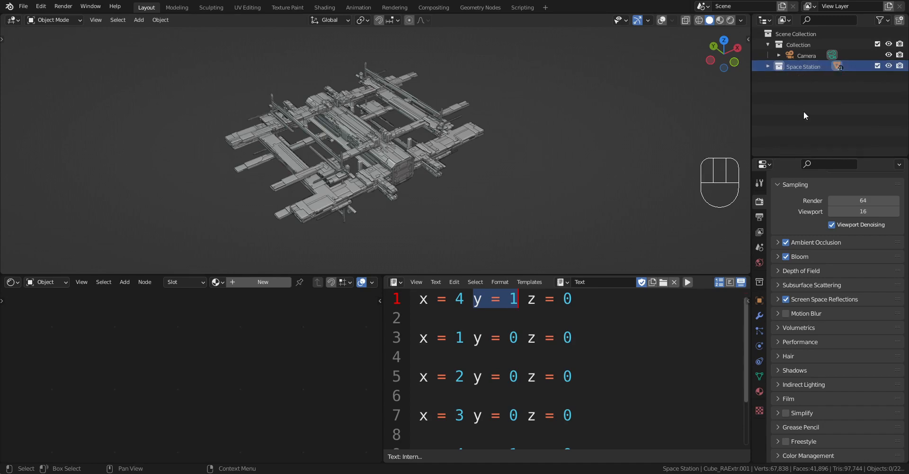
Step: Apply Quad Slice to Cube_RAExtr_RExtr.002 from one top face of the front arm, with Tangent direction, Verts origin and Linked Faces geometry
scroll(319, 183, up, 4)
key(alt+a)
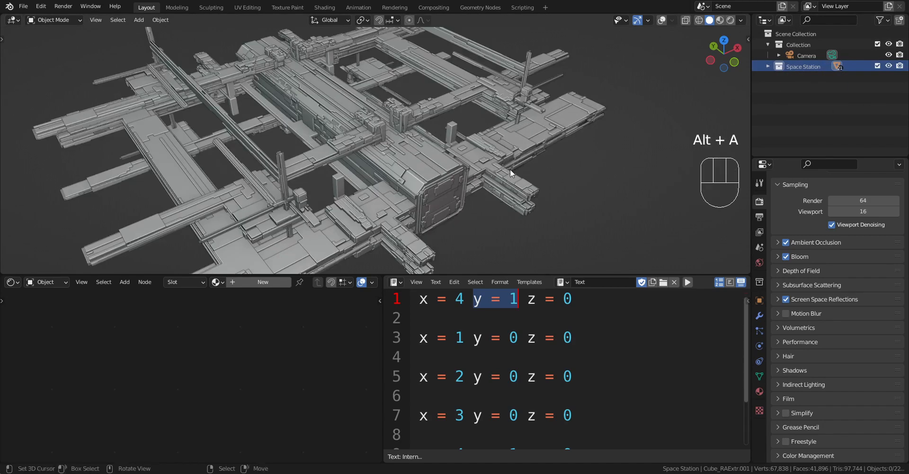
middle_drag(510, 170, 444, 173)
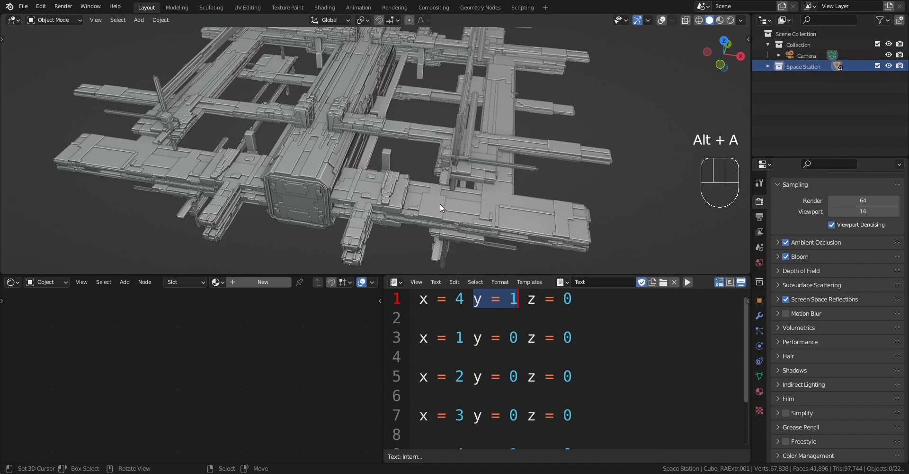
key(Tab)
key(shift+alt+z)
key(3)
click(448, 168)
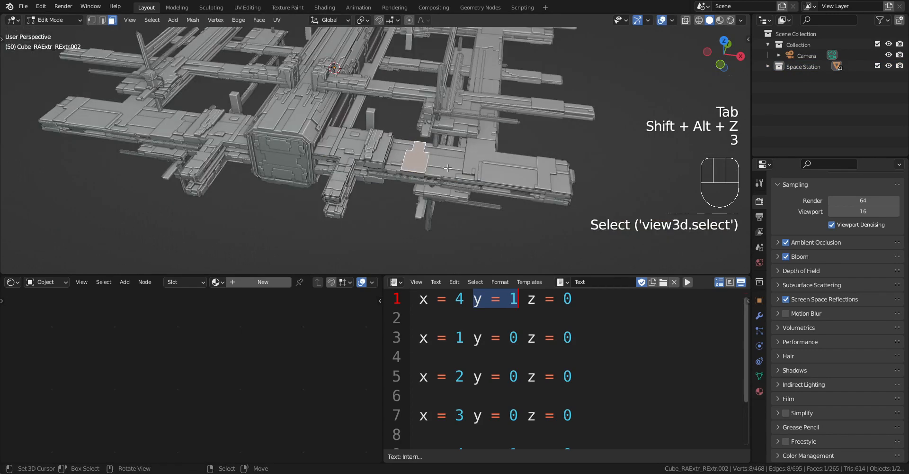
key(shift+q)
click(460, 244)
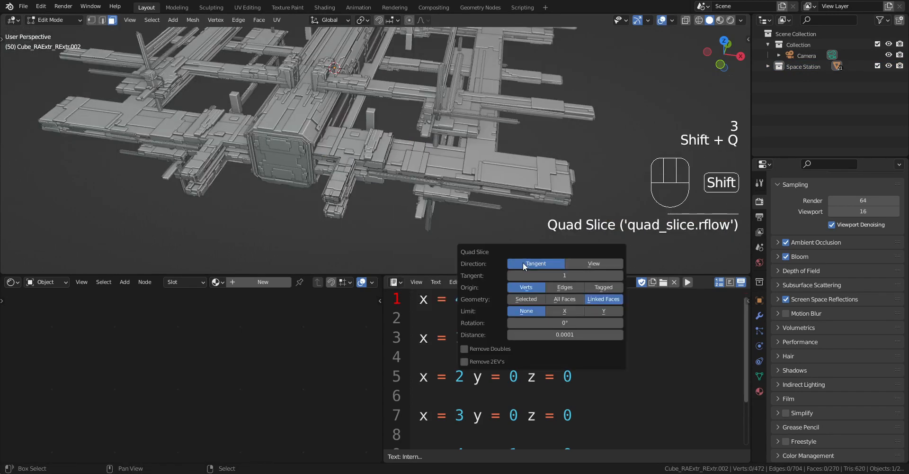
Step: Generate Random Panels from the small rectangular face cut out on the front arm's top, using the Recursive solver and Longest path
scroll(492, 204, up, 3)
key(ctrl+space)
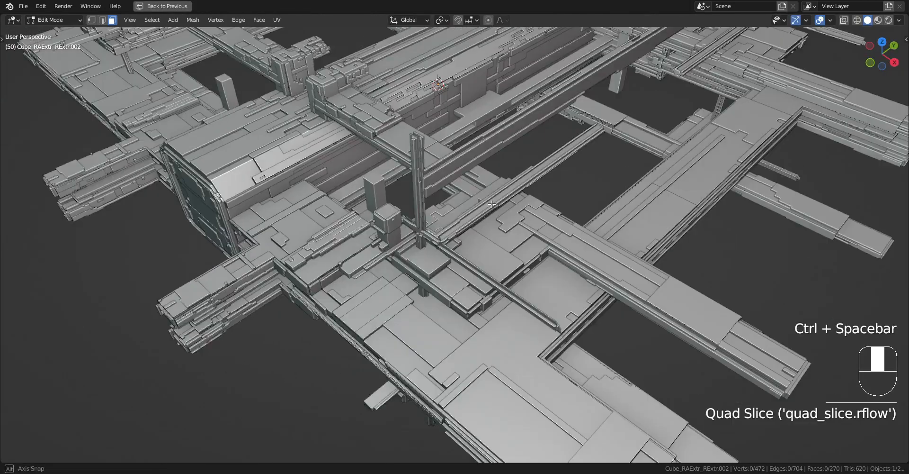
scroll(492, 203, down, 5)
click(416, 205)
key(ctrl+space)
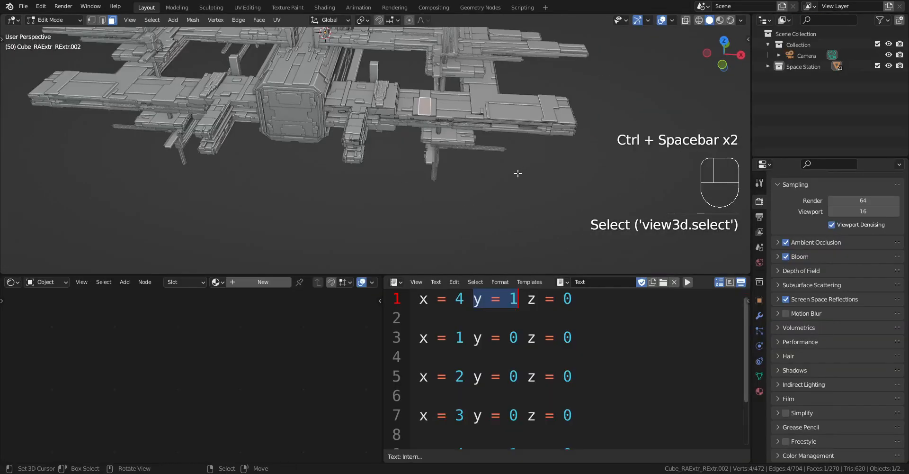
key(Tab)
key(shift+q)
click(536, 156)
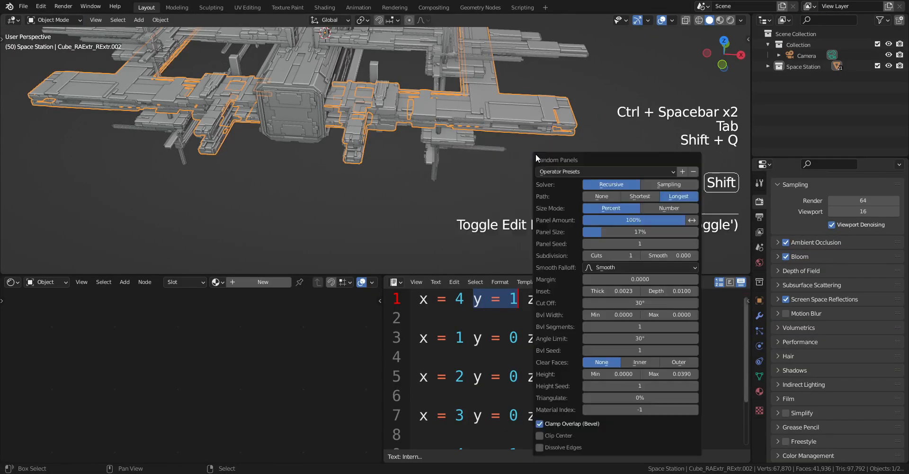
ctrl+scroll(613, 239, up, 1)
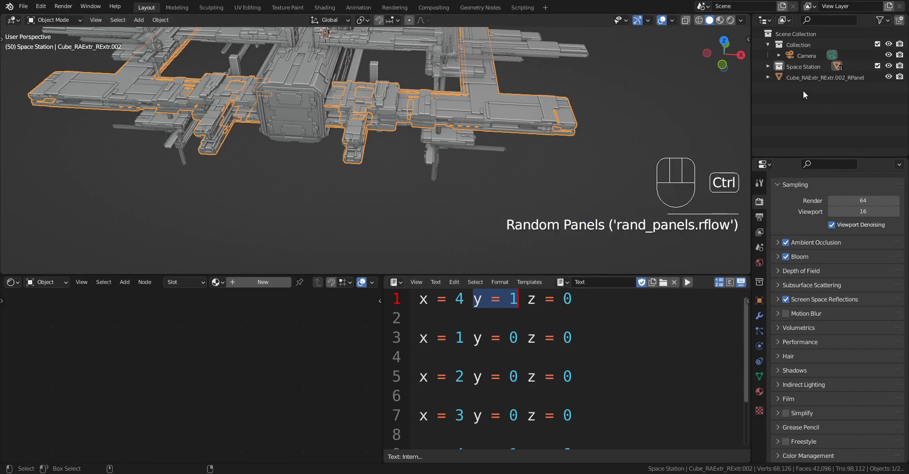
Step: Move the panel object Cube_RAExtr_RExtr.002_RPanel into the Space Station collection
middle_drag(579, 109, 489, 166)
key(shift+alt+z)
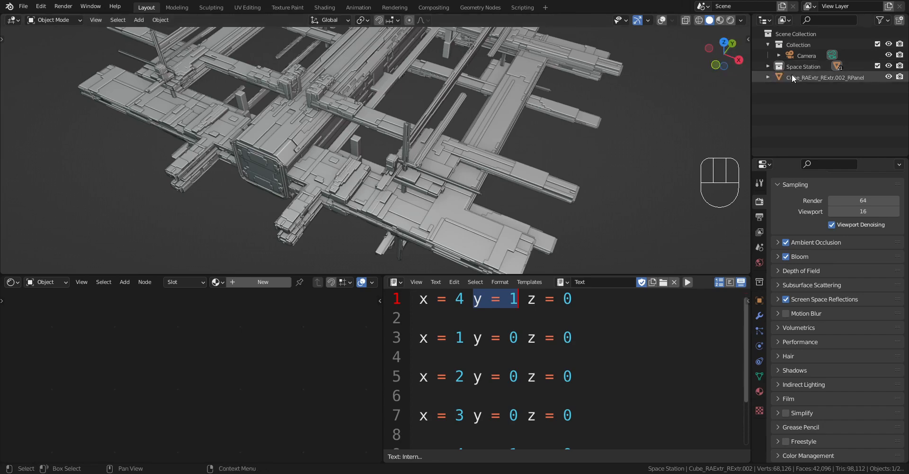
drag(793, 78, 803, 66)
scroll(516, 173, down, 5)
scroll(492, 149, up, 3)
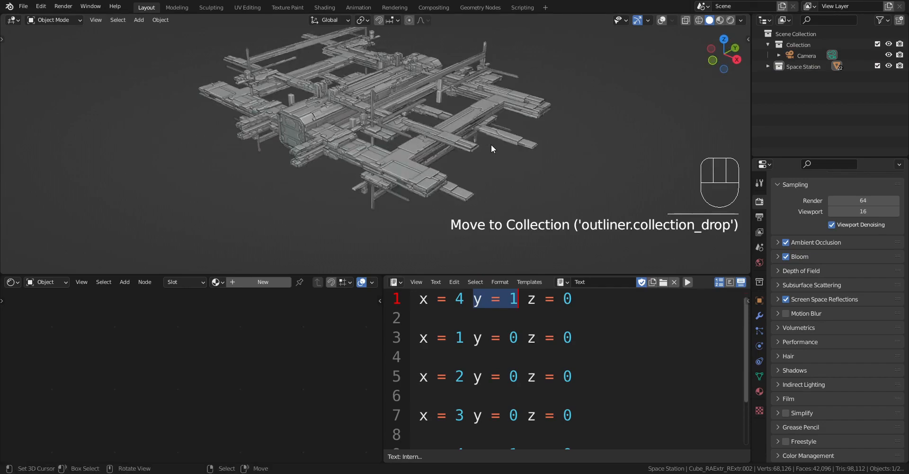
Step: Select all meshes with Select Grouped and apply Random VColor with zero saturation and a hard-gradient value range of 0.6 to 1
key(ctrl+space)
middle_drag(484, 152, 551, 146)
shift+click(396, 168)
key(shift+g)
click(397, 166)
key(shift+alt+z)
key(shift+q)
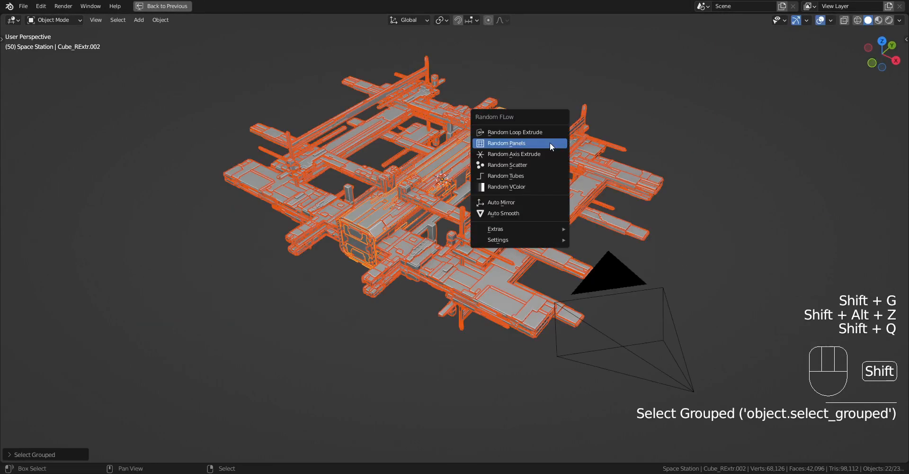
click(539, 186)
click(614, 203)
click(607, 215)
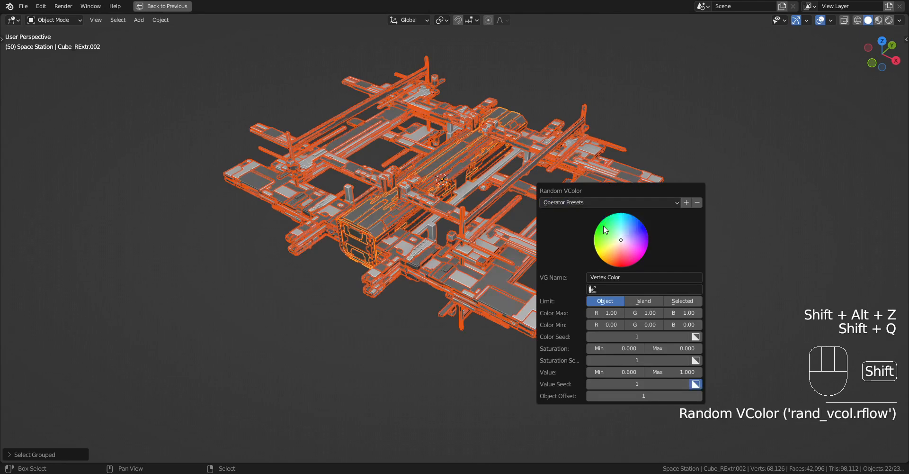
Step: Try adjusting the maximum saturation of the random vertex colors with the viewport overlays hidden
key(shift+alt+z)
key(F9)
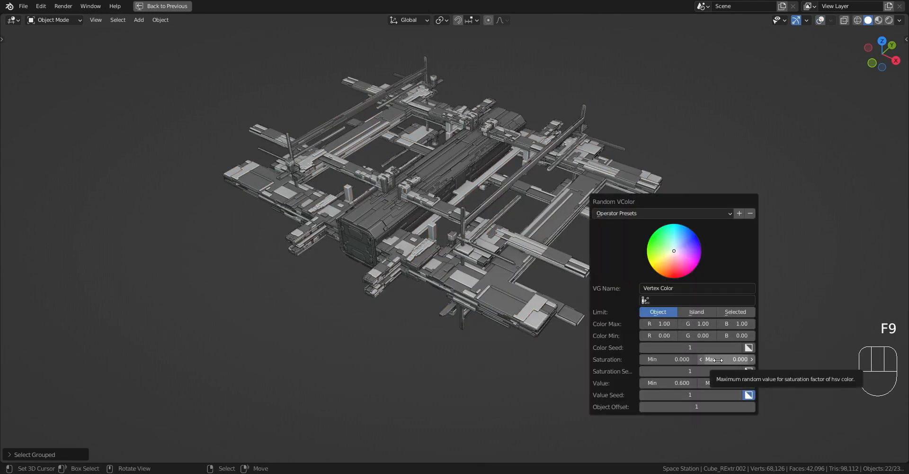
mouse_move(721, 360)
mouse_down()
mouse_move(763, 360)
mouse_move(711, 360)
mouse_up()
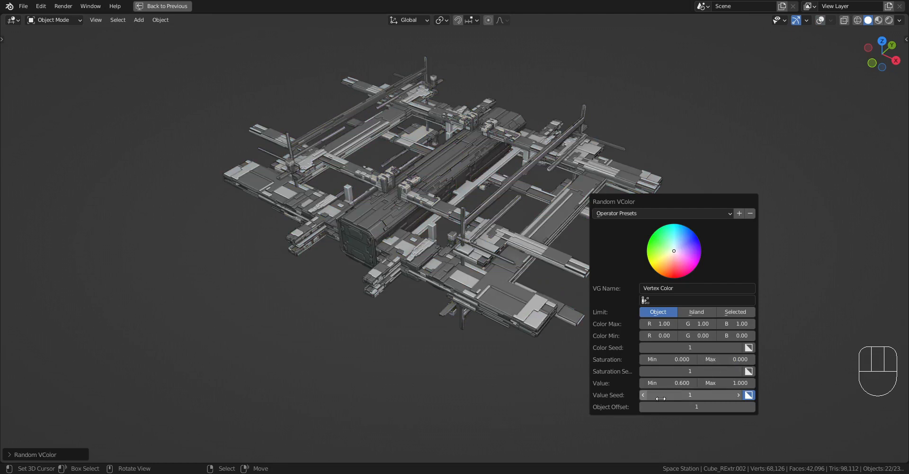
key(Escape)
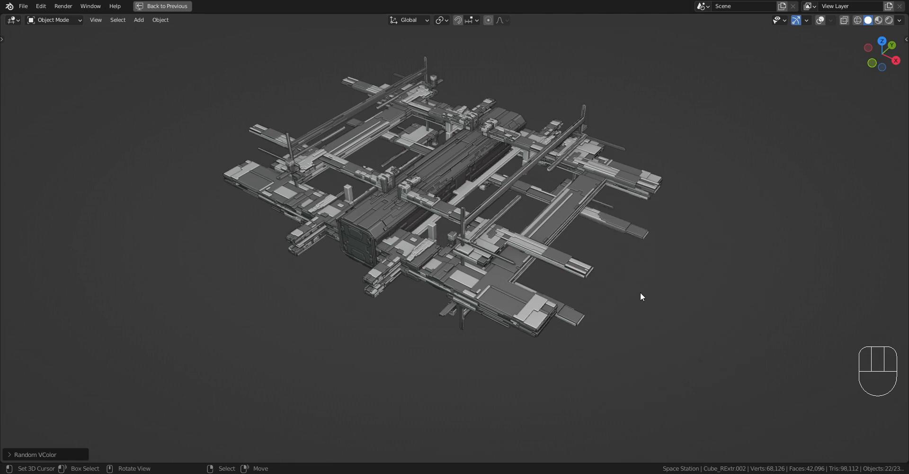
Step: Turn off the hard gradient for the Random VColor value and set the value seed to 14
key(F9)
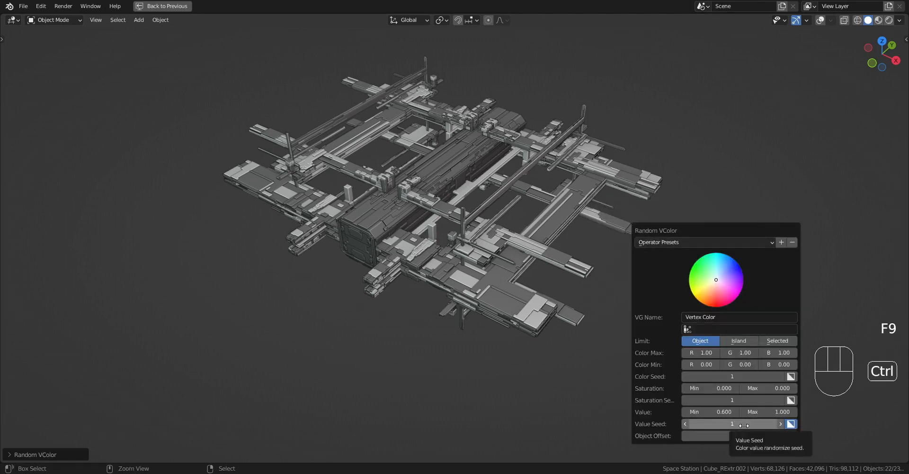
ctrl+scroll(744, 424, up, 1)
ctrl+scroll(744, 425, up, 1)
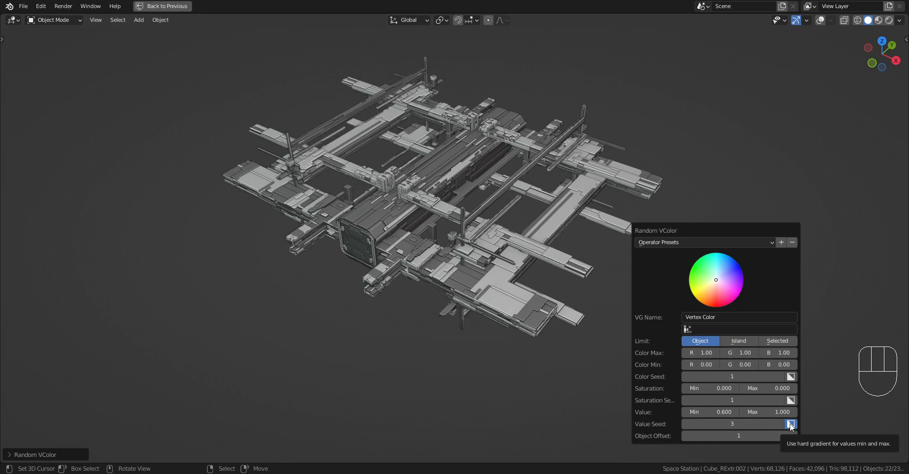
click(790, 424)
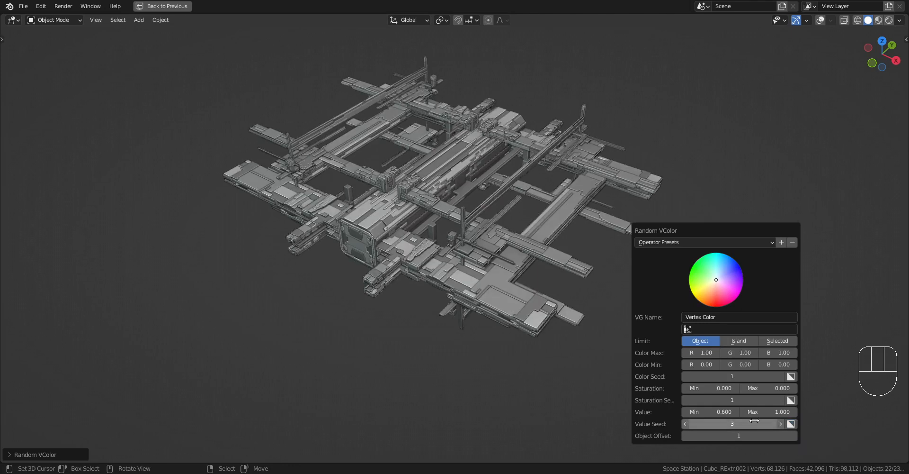
ctrl+scroll(737, 421, up, 3)
ctrl+scroll(737, 421, up, 9)
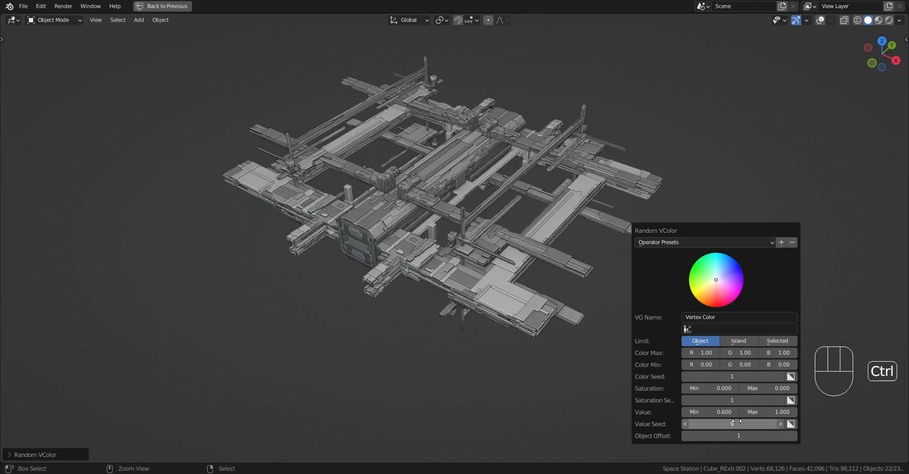
ctrl+scroll(737, 421, up, 4)
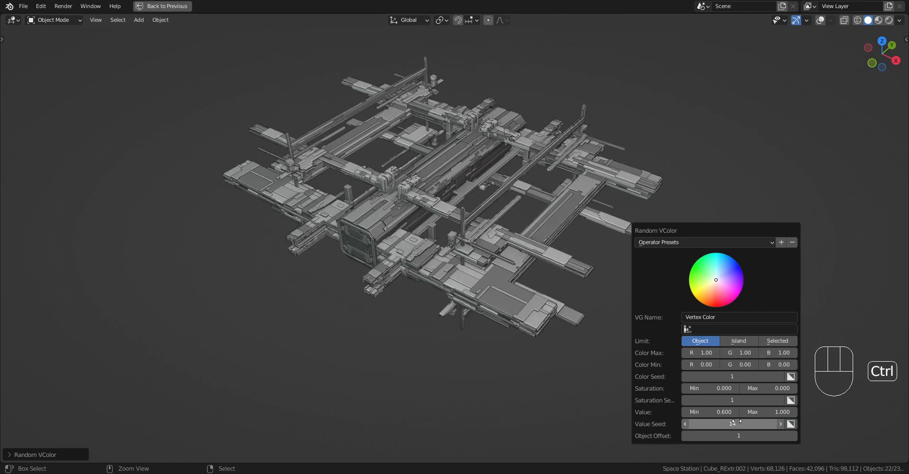
mouse_move(487, 392)
middle_down()
mouse_move(629, 135)
mouse_move(590, 160)
mouse_move(683, 284)
mouse_move(686, 236)
mouse_move(642, 257)
mouse_move(613, 251)
middle_up()
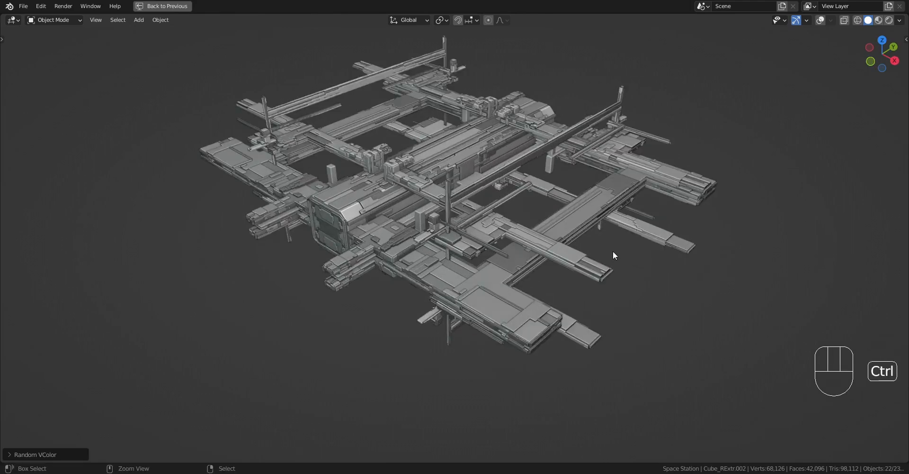
Step: Try adding a new material to the central hull Cube, and undo it
key(ctrl+space)
key(shift+alt+z)
key(alt+a)
click(297, 154)
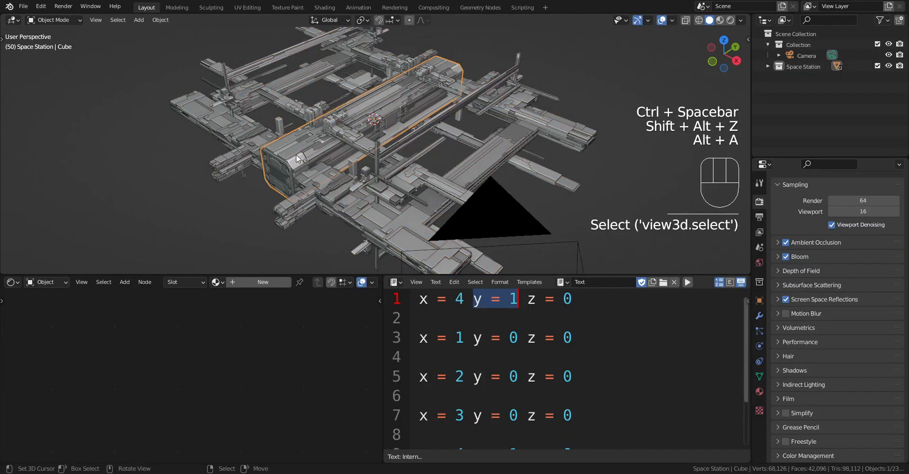
click(279, 281)
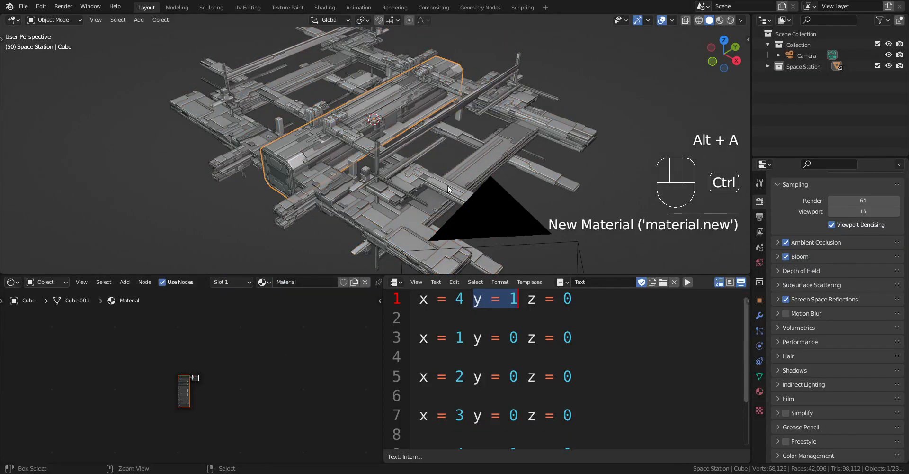
key(ctrl+z)
Step: Examine which overlapping objects can be selected at the central hull and the side arms in the maximized viewport
key(ctrl+space)
key(alt+a)
shift+middle_drag(446, 192, 507, 183)
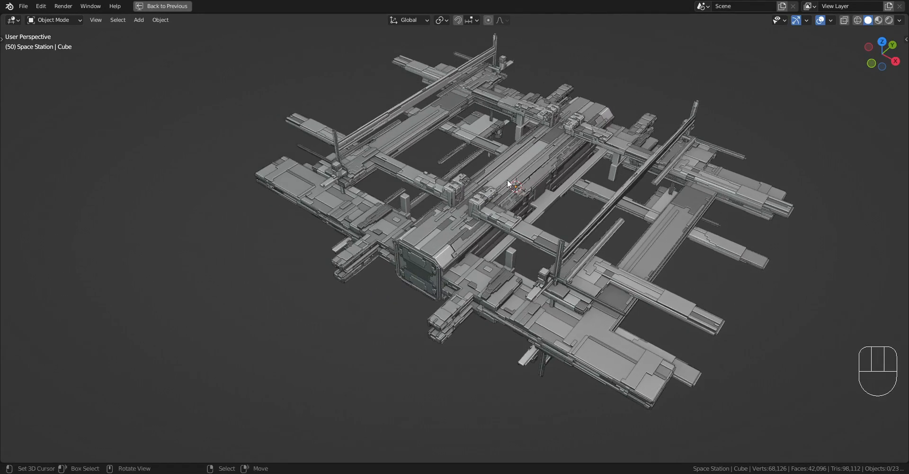
middle_drag(448, 254, 466, 231)
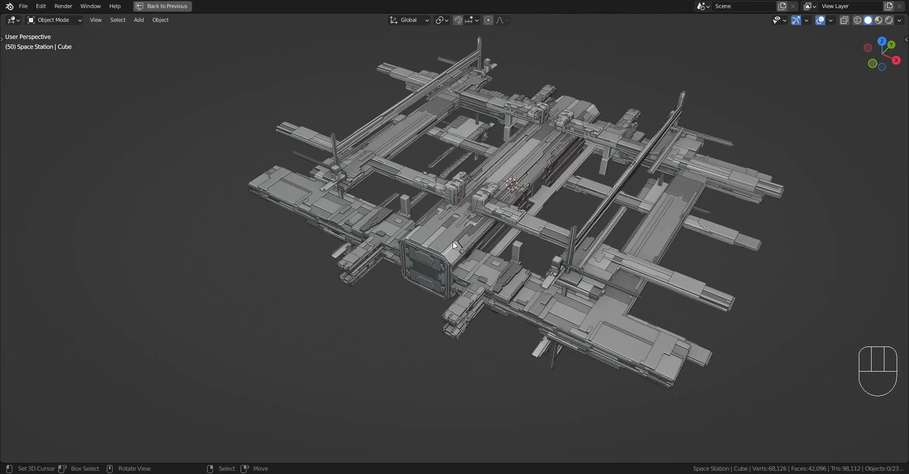
key(alt)
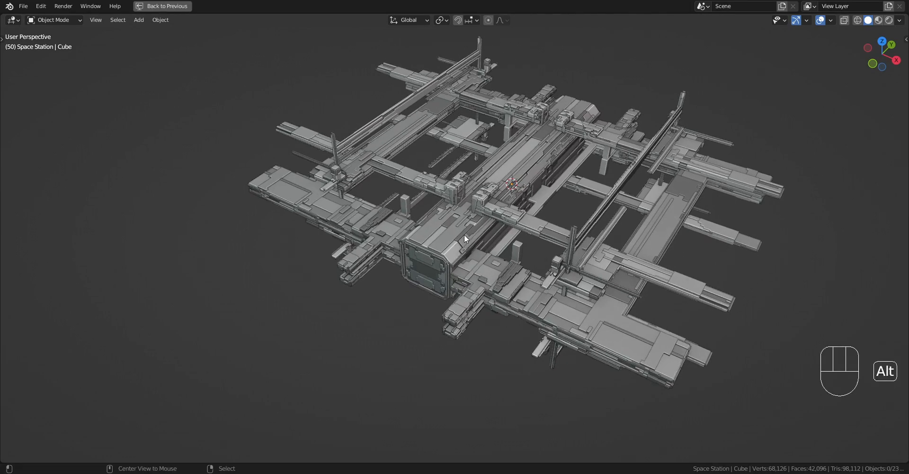
alt+right_click(464, 234)
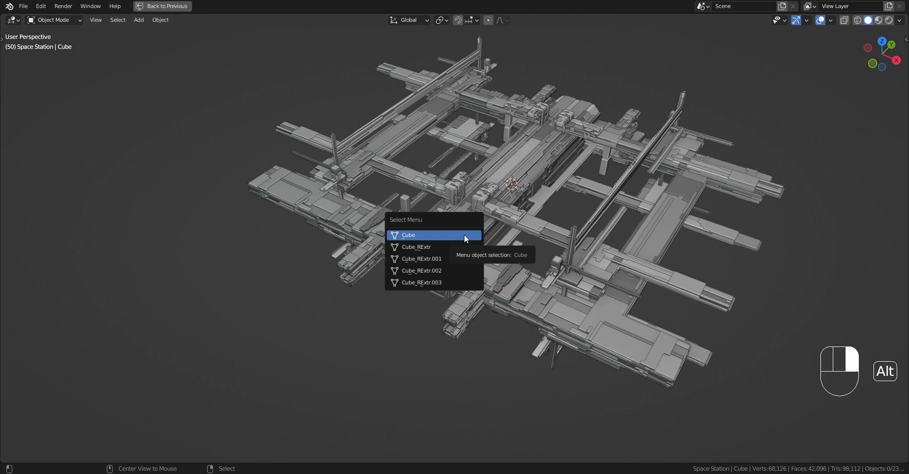
alt+right_click(448, 237)
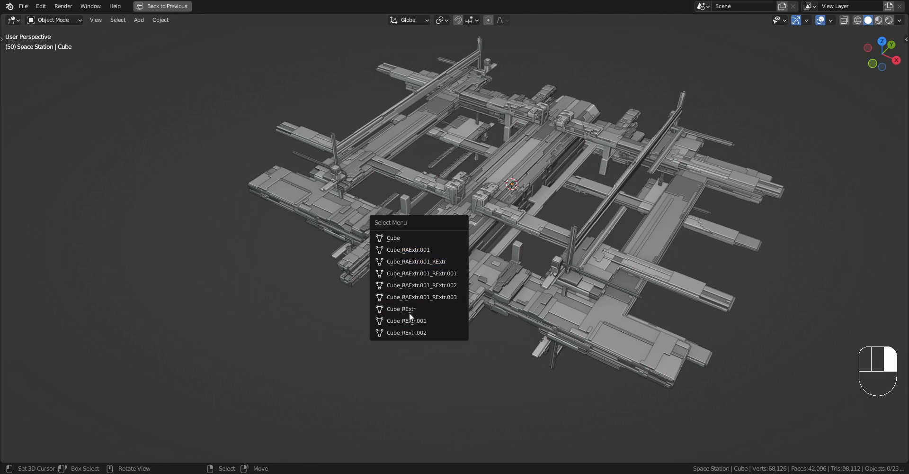
alt+click(581, 232)
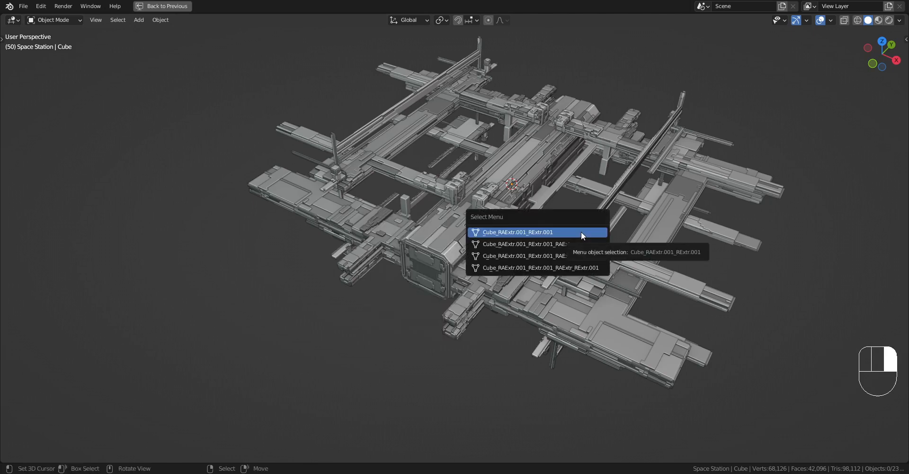
alt+click(633, 265)
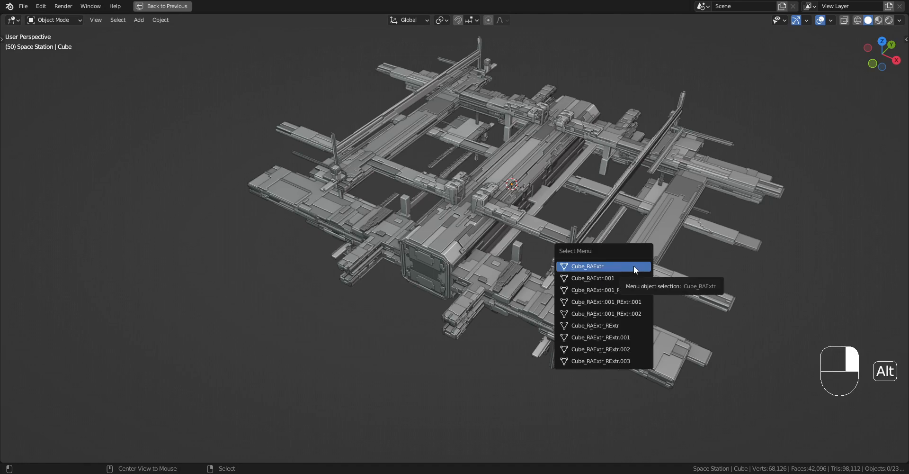
scroll(521, 306, up, 4)
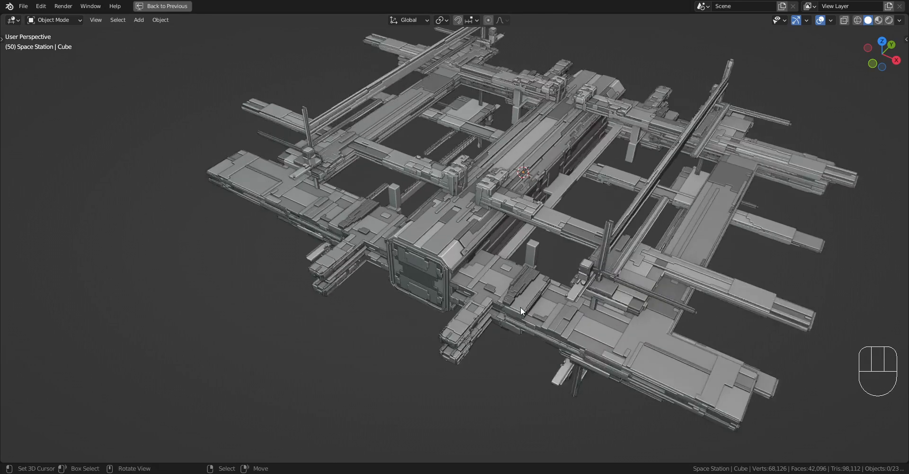
Step: Examine the lists of overlapping objects at the hull's front end and the neighbouring side arm, comparing the base meshes with their extruded panels
key(alt+a)
alt+click(519, 302)
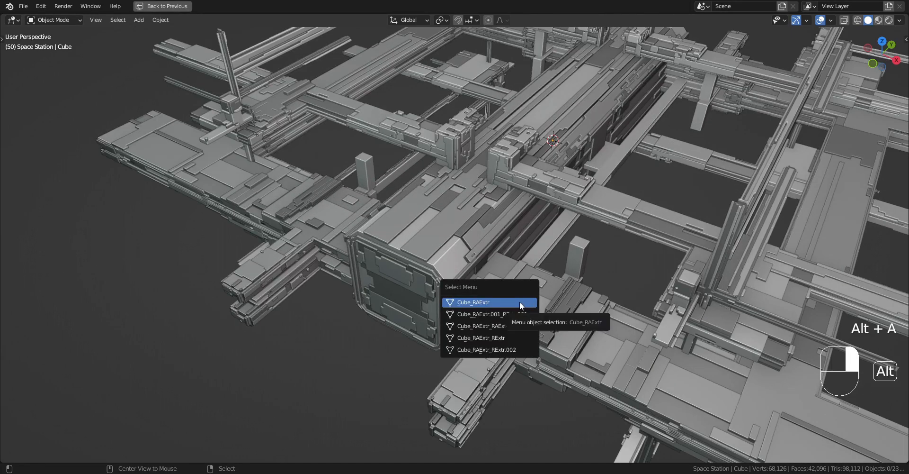
click(438, 223)
alt+click(438, 224)
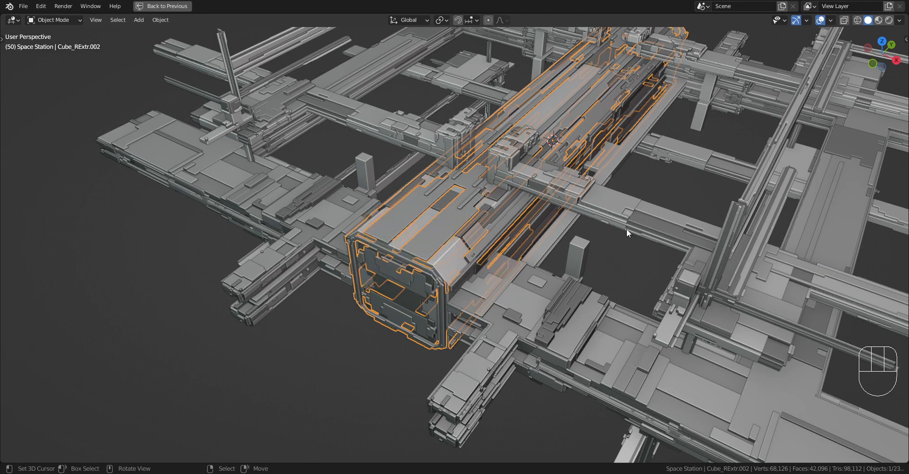
click(583, 315)
alt+click(582, 316)
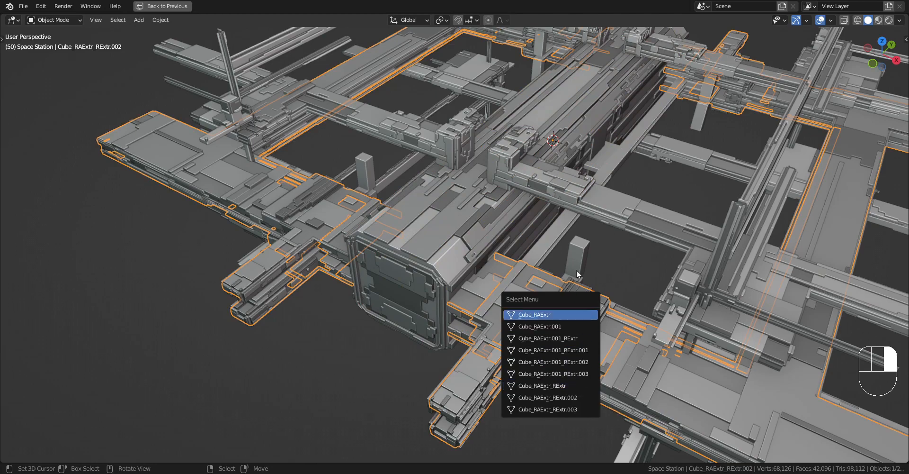
scroll(569, 210, down, 2)
mouse_move(608, 228)
middle_down()
mouse_move(560, 219)
mouse_move(615, 244)
mouse_move(606, 235)
middle_up()
key(alt+a)
scroll(516, 216, down, 3)
shift+middle_drag(516, 216, 499, 194)
scroll(499, 194, up, 2)
shift+middle_drag(443, 190, 493, 220)
scroll(479, 229, up, 2)
scroll(479, 229, down, 2)
scroll(493, 220, up, 2)
alt+right_click(442, 215)
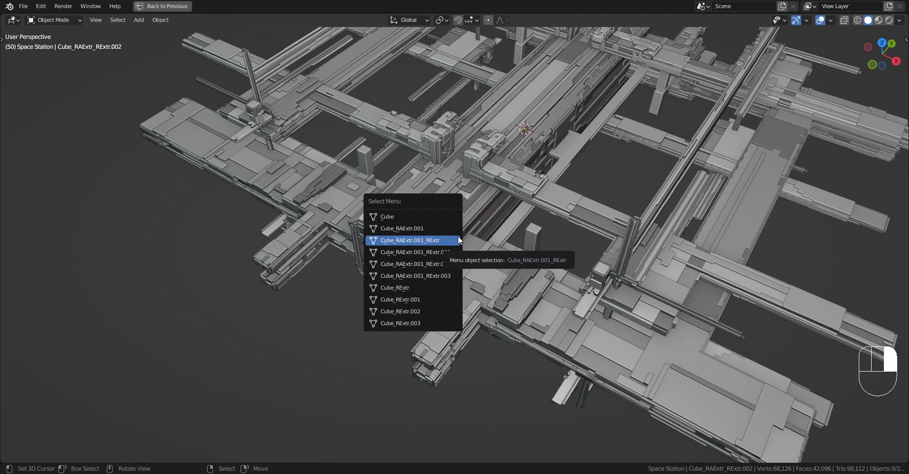
scroll(554, 167, down, 6)
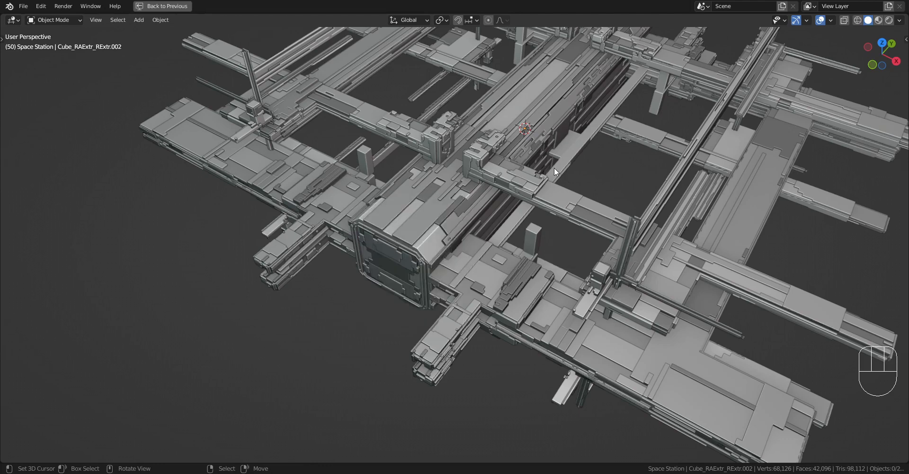
middle_drag(552, 170, 524, 227)
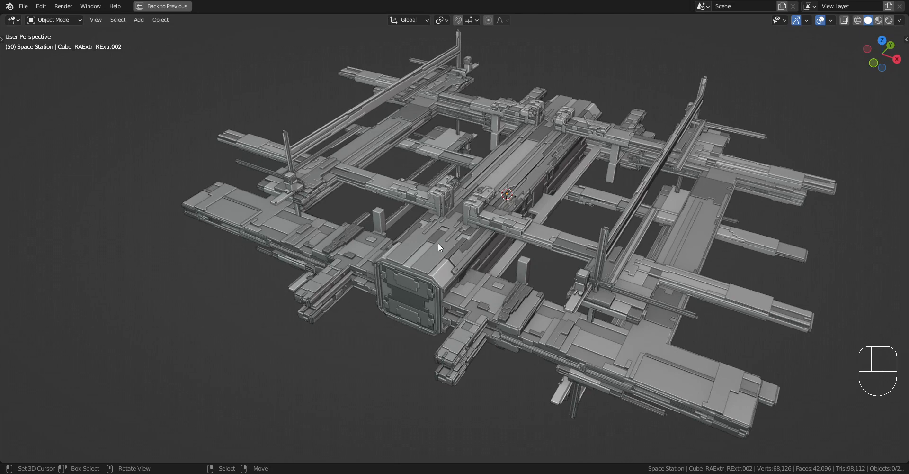
Step: Select the central hull's base Cube from the overlapping objects and try moving it
alt+click(451, 248)
click(451, 248)
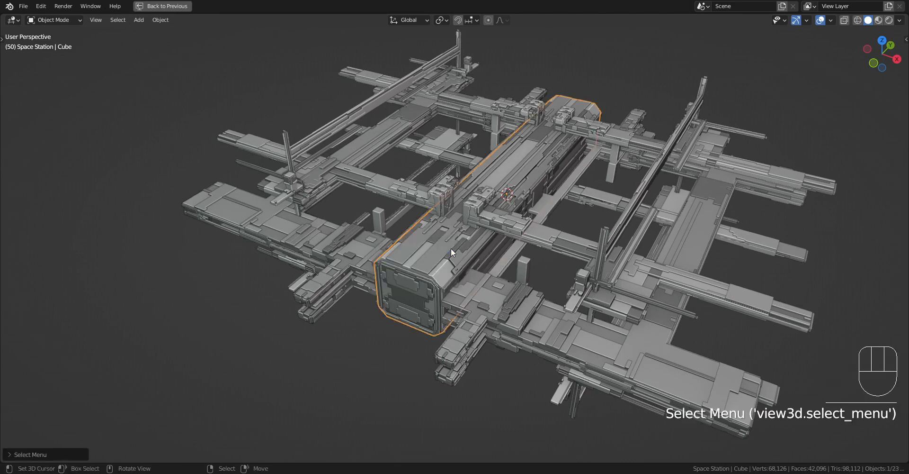
scroll(470, 260, down, 3)
key(g)
right_click(517, 207)
Step: Select the side arms' base mesh Cube_RAExtr from the overlapping objects and try moving it away from its panels
shift+middle_drag(601, 300, 542, 242)
scroll(485, 232, up, 2)
key(alt+a)
alt+right_click(485, 232)
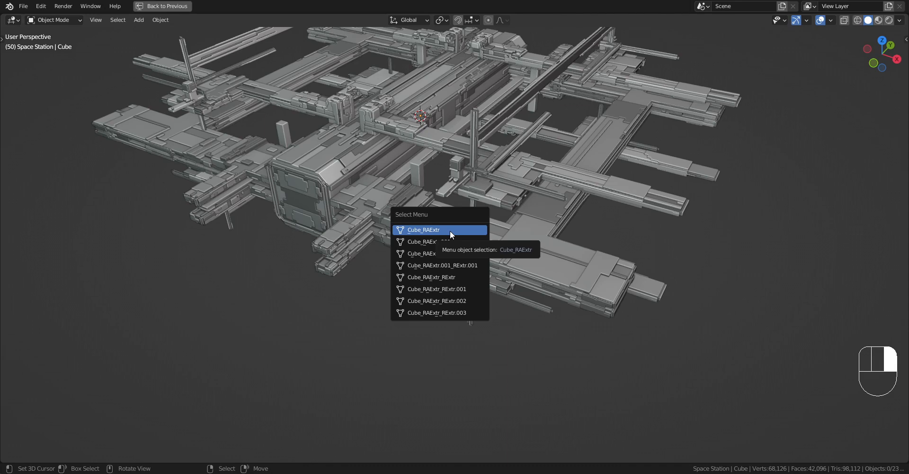
click(450, 230)
key(g)
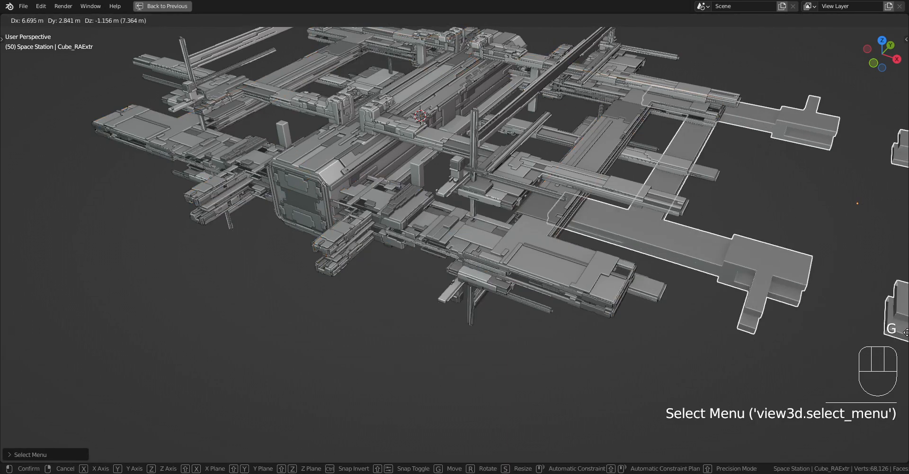
right_click(775, 354)
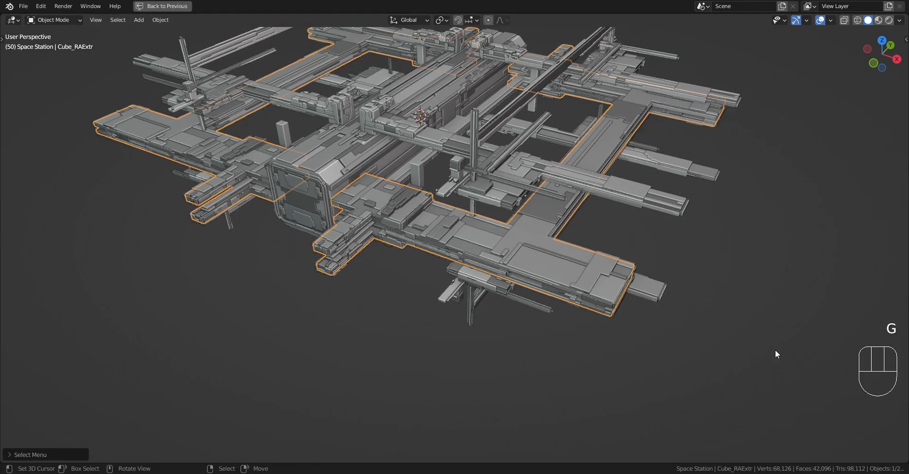
Step: Restore the full editor layout and add a new material to the central hull's base Cube
scroll(411, 189, down, 3)
key(alt+a)
shift+middle_drag(422, 164, 441, 219)
scroll(464, 220, up, 2)
key(ctrl+space)
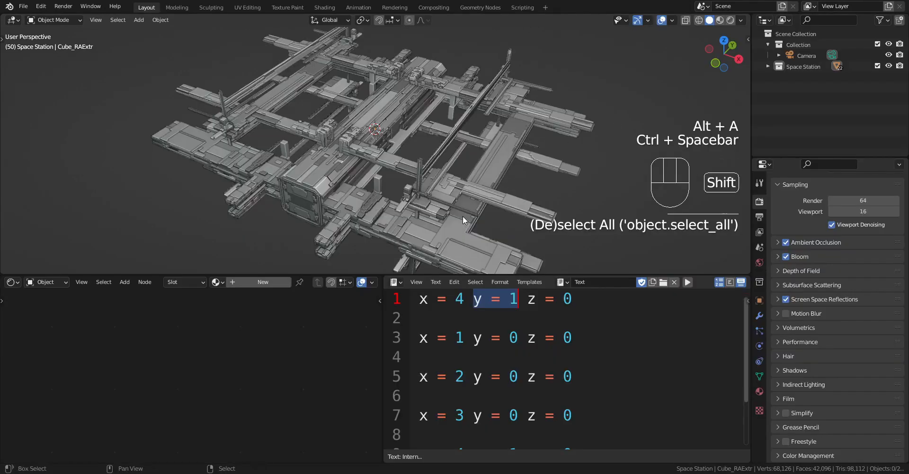
right_click(320, 162)
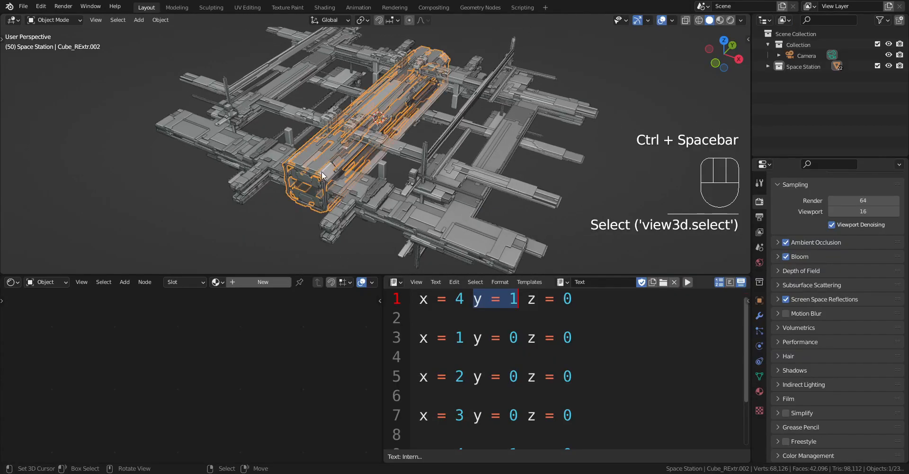
key(g)
right_click(313, 169)
alt+right_click(313, 167)
click(313, 167)
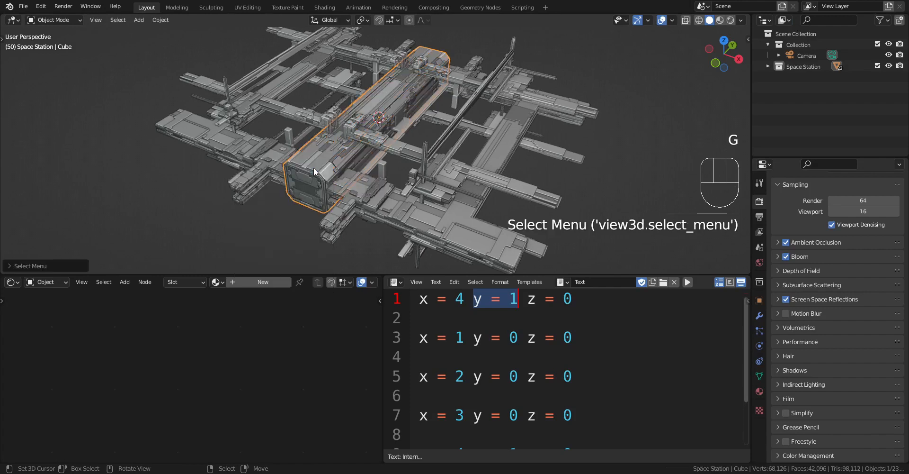
click(278, 283)
Step: Add a Vertex Color attribute node in the maximized shader editor and connect its Color output to the Principled BSDF's Base Color
key(ctrl+space)
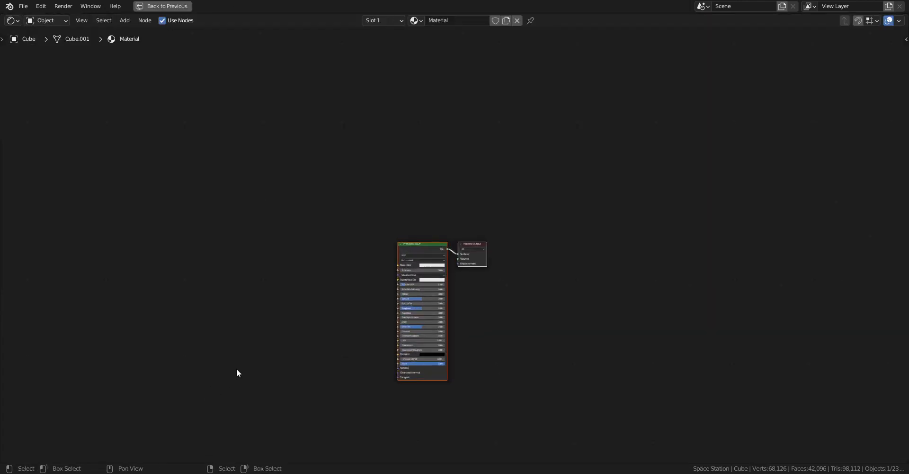
scroll(237, 368, up, 2)
key(shift+a)
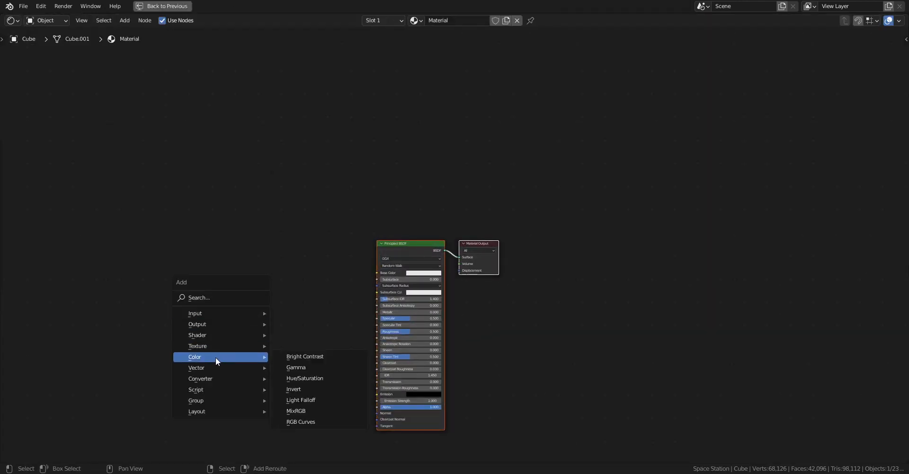
mouse_move(214, 312)
mouse_move(345, 101)
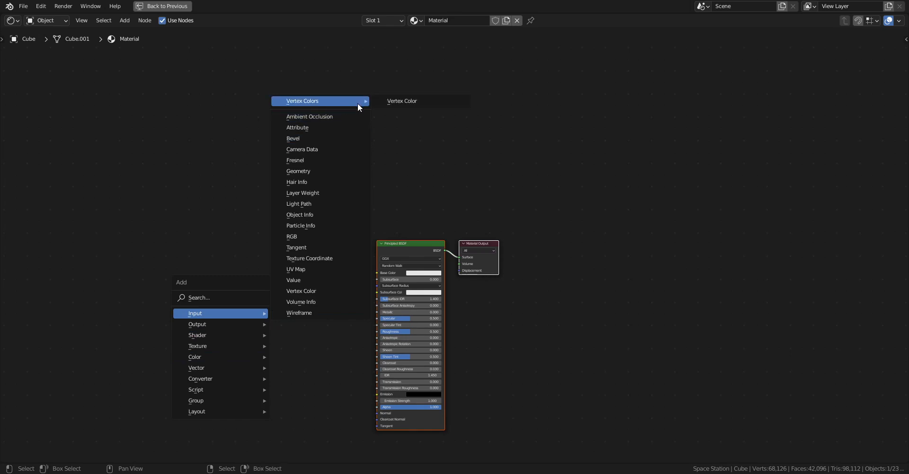
click(405, 101)
mouse_move(304, 291)
mouse_down()
mouse_move(377, 272)
mouse_move(297, 267)
mouse_up()
Step: Return to the full editor layout, show the station in Material Preview shading and deselect everything
key(ctrl+space)
key(z)
click(378, 141)
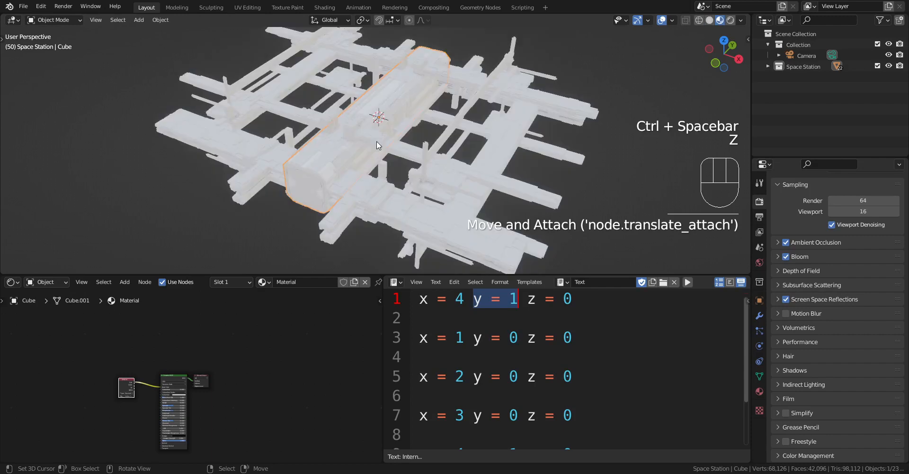
key(alt+a)
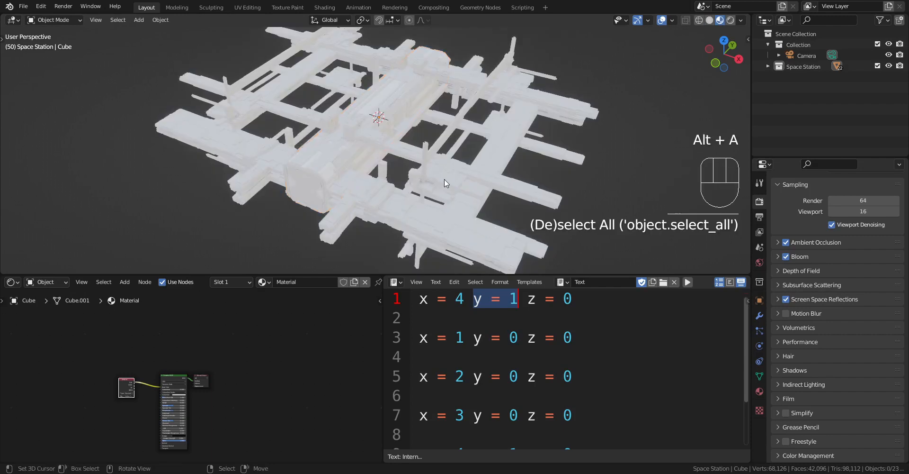
middle_drag(442, 177, 453, 154)
key(alt+a)
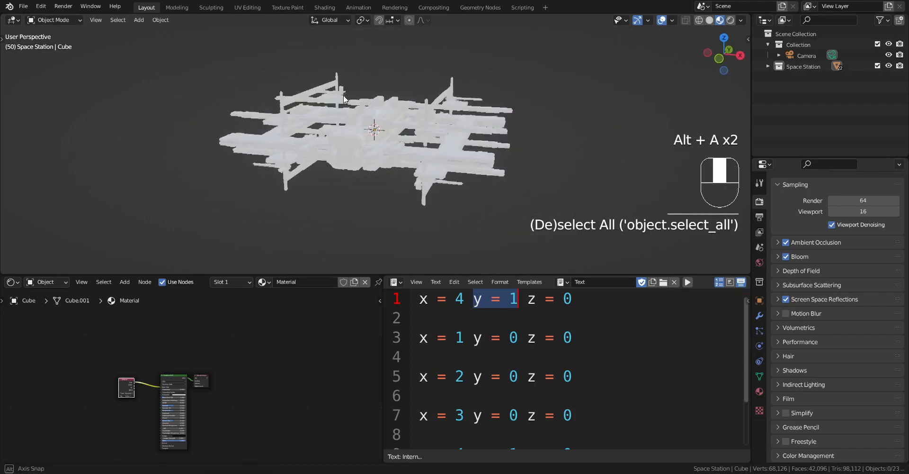
Step: Select all the station's meshes with the hull Cube as the active object and copy its material to the selected objects
drag(189, 71, 568, 274)
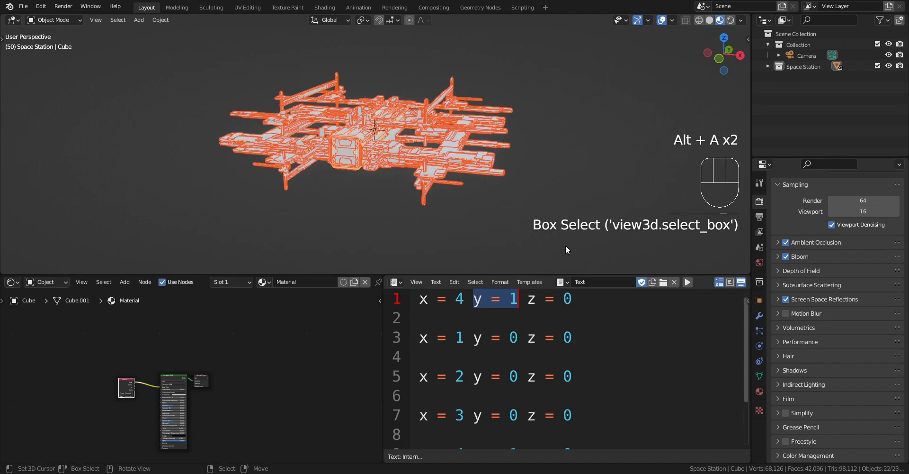
click(769, 66)
shift+click(806, 78)
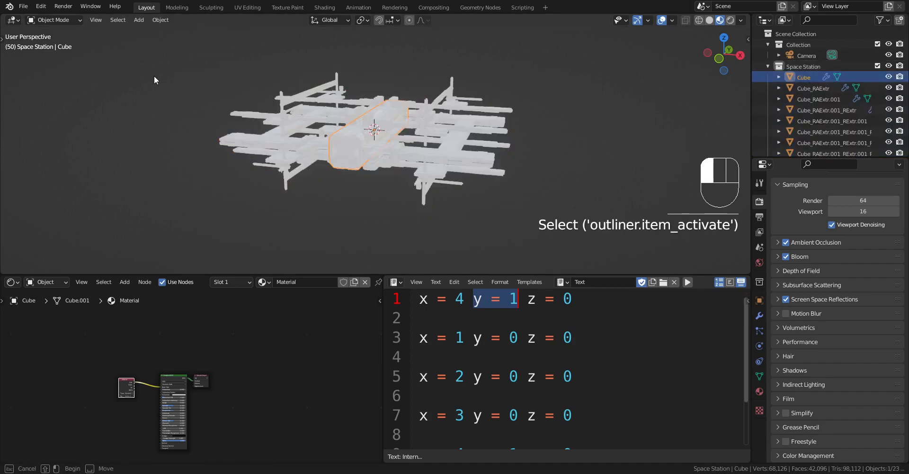
drag(155, 77, 585, 227)
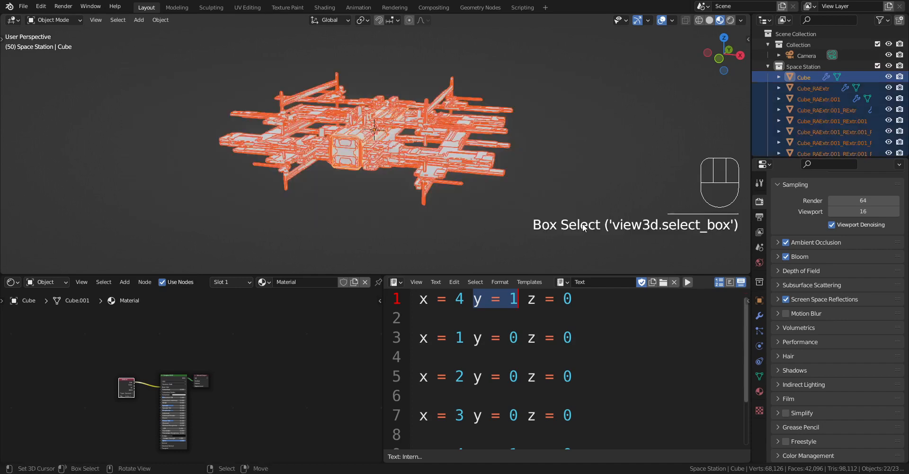
click(759, 391)
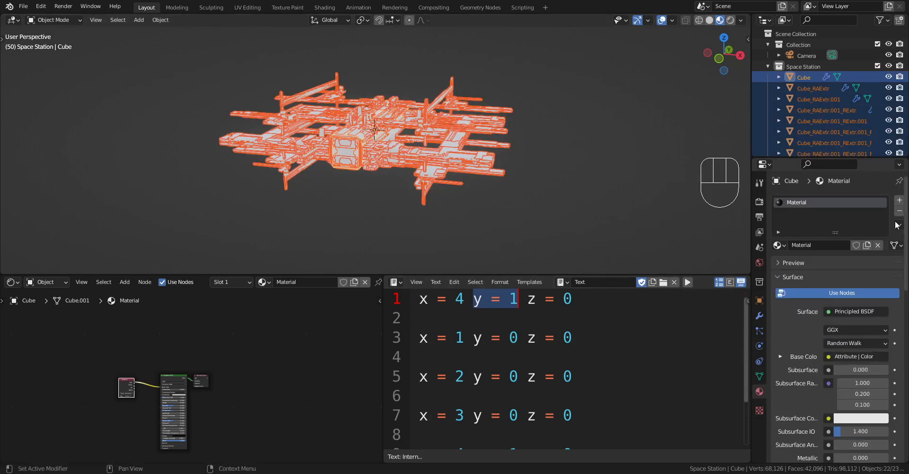
click(899, 225)
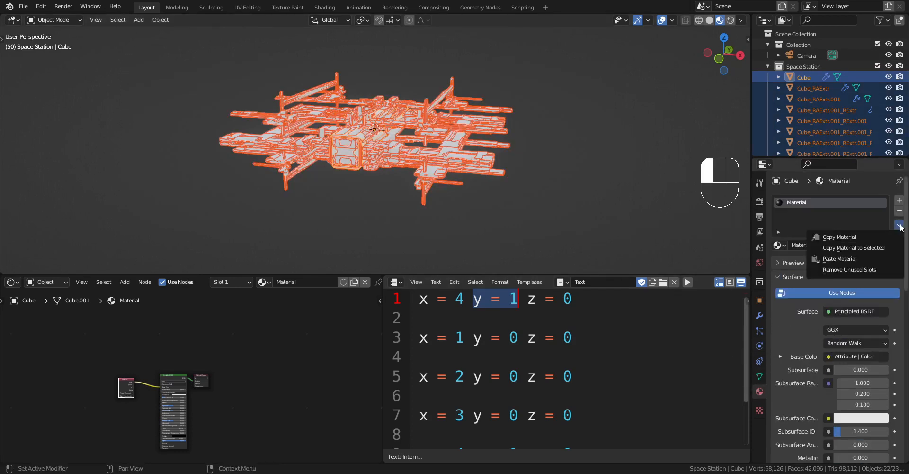
click(886, 247)
Step: Hide the viewport overlays and set the Principled BSDF's Metallic value to 1.000
middle_drag(523, 111, 502, 134)
scroll(502, 134, up, 2)
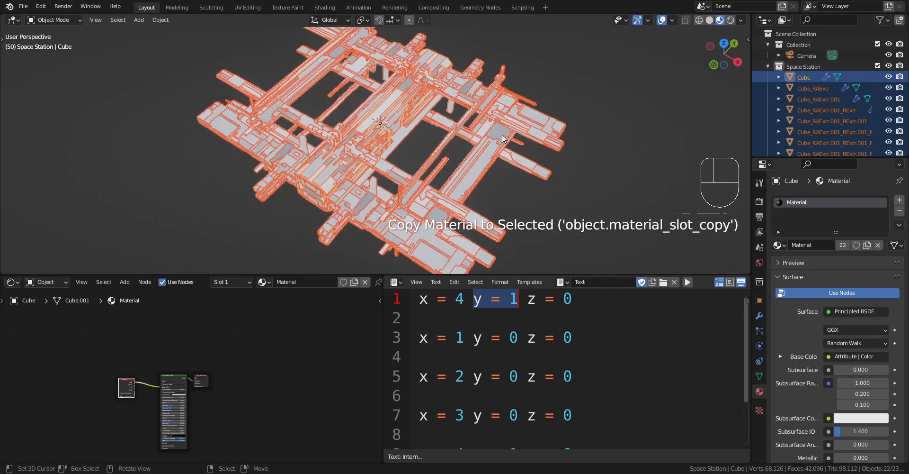
key(shift+alt+z)
scroll(194, 395, up, 7)
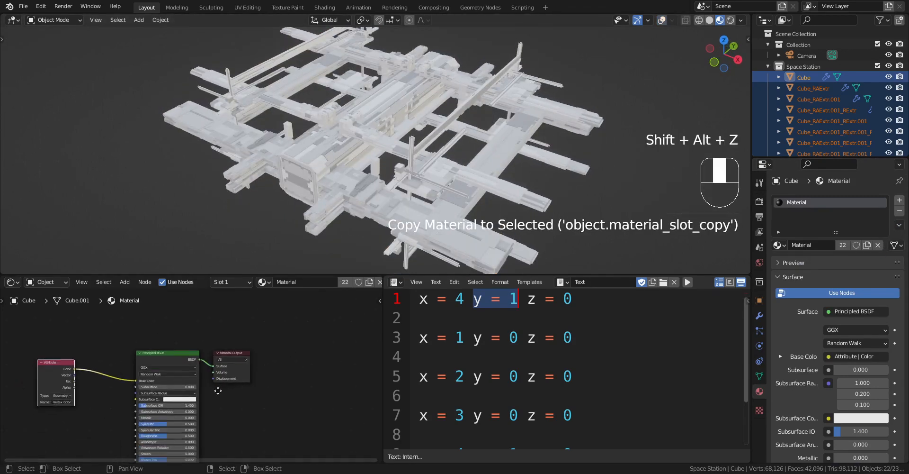
click(223, 365)
drag(223, 365, 303, 373)
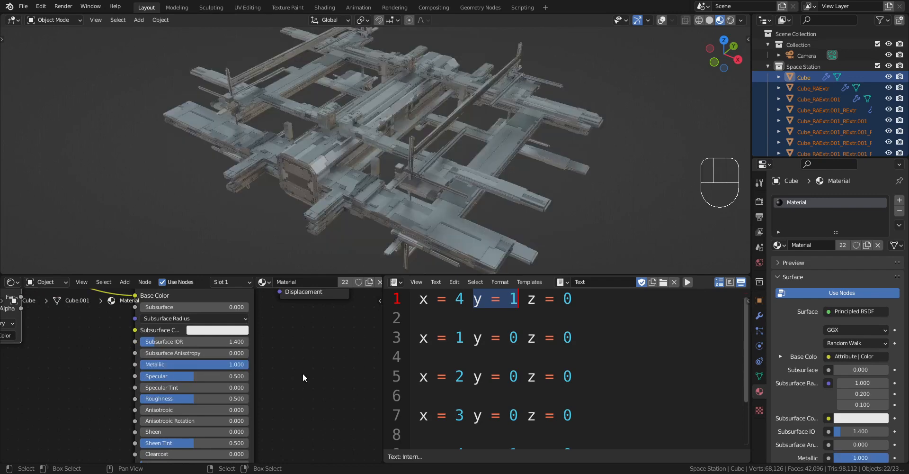
Step: Set the Principled BSDF's Roughness to 0.400 and inspect the station's surface without overlays
ctrl+drag(213, 399, 204, 400)
scroll(521, 166, down, 1)
mouse_move(520, 166)
middle_down()
mouse_move(510, 157)
mouse_move(511, 181)
middle_up()
scroll(510, 157, up, 1)
key(shift+alt+z)
key(shift+alt+z)
mouse_move(454, 191)
middle_down()
mouse_move(456, 177)
mouse_move(369, 153)
mouse_move(490, 90)
mouse_move(453, 178)
middle_up()
scroll(369, 153, up, 3)
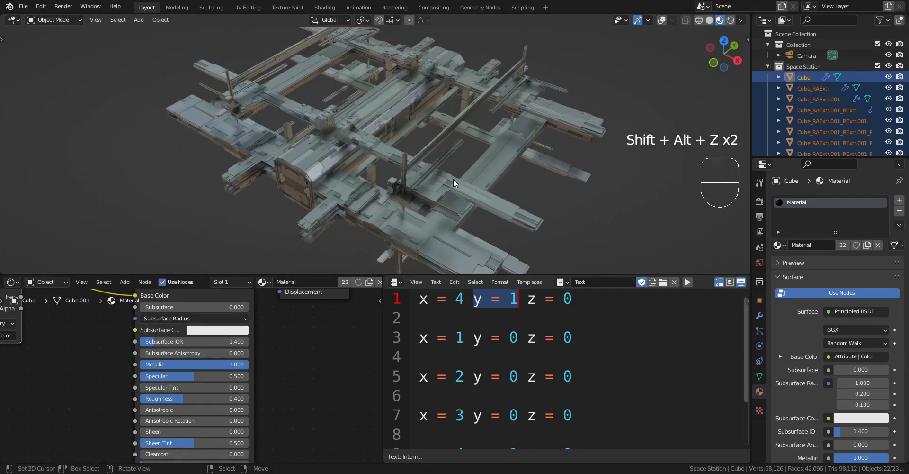
scroll(453, 178, up, 2)
middle_drag(443, 117, 531, 175)
Step: Insert a MixRGB node between the Attribute node and the Principled BSDF's Base Color, and set its blend mode to Multiply
key(ctrl+space)
key(Home)
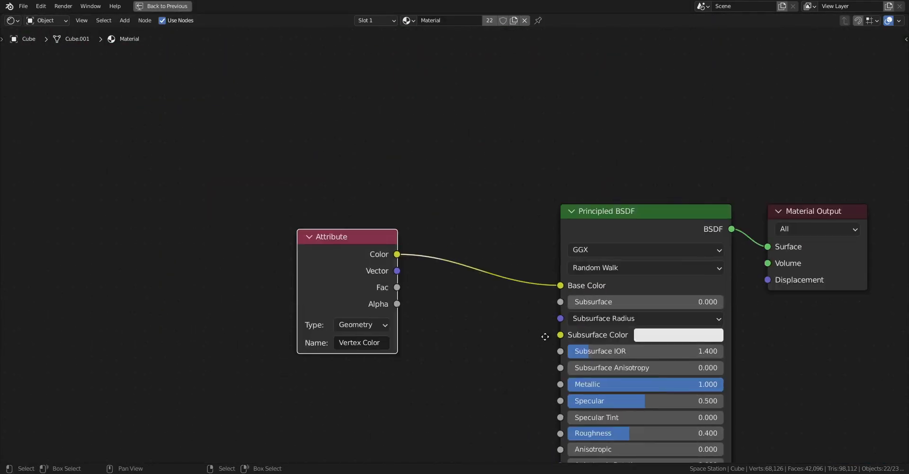
key(shift+a)
mouse_move(421, 298)
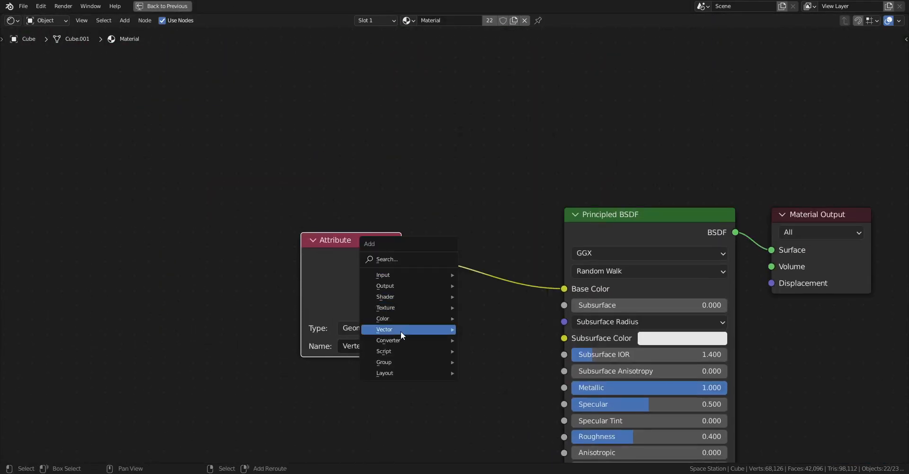
mouse_move(426, 318)
click(510, 317)
click(455, 216)
click(509, 266)
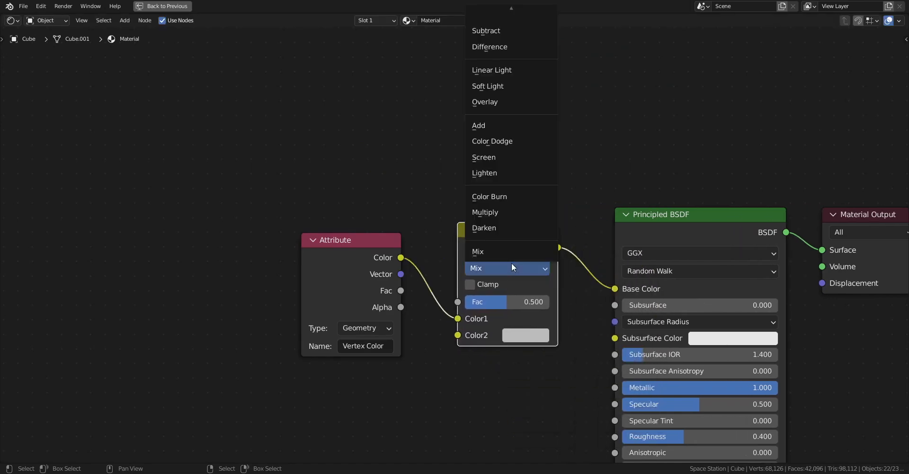
click(509, 209)
Step: Add an Ambient Occlusion node, connect its AO output to the Multiply node's Color2 and set the Multiply Fac to 1.000
key(shift+a)
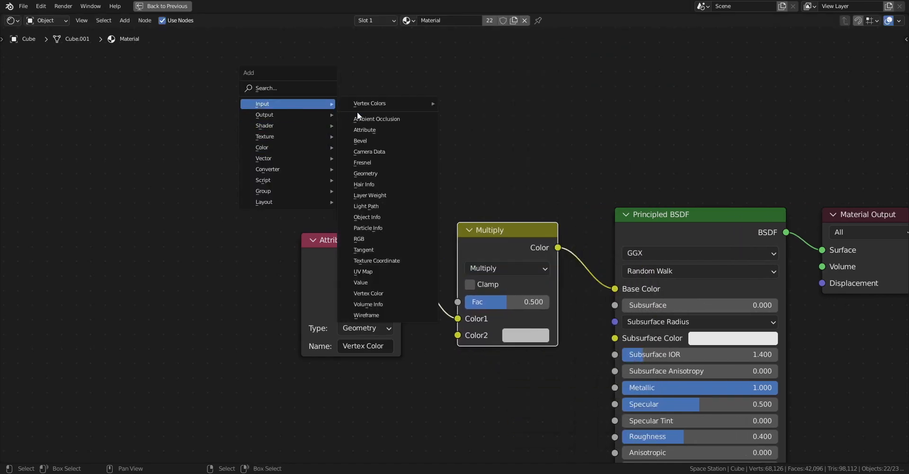
mouse_move(290, 104)
click(370, 120)
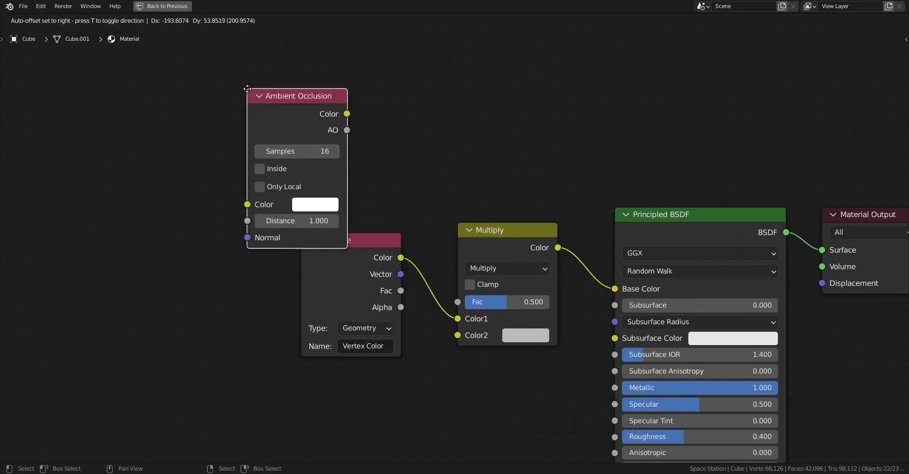
drag(287, 90, 457, 335)
drag(495, 302, 550, 302)
Step: Insert a ColorRamp node between the Ambient Occlusion node's AO output and the Multiply node's Color2 input
scroll(442, 200, up, 3)
scroll(441, 200, left, 3)
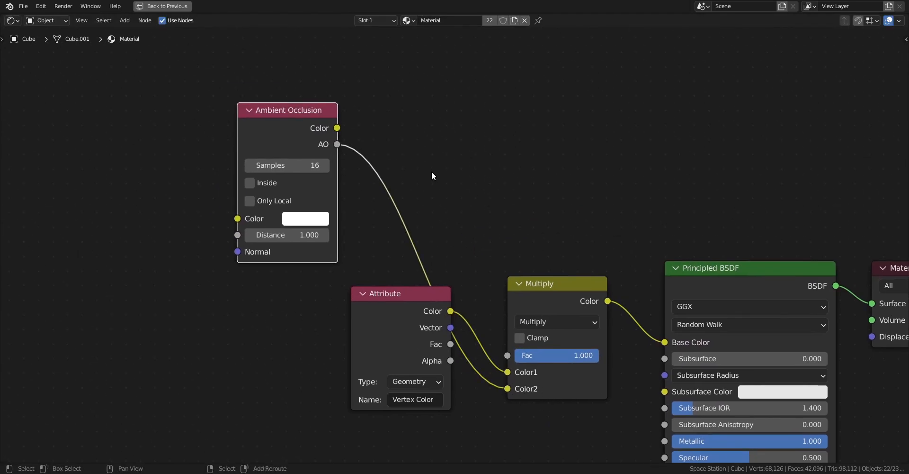
key(shift+a)
mouse_move(411, 237)
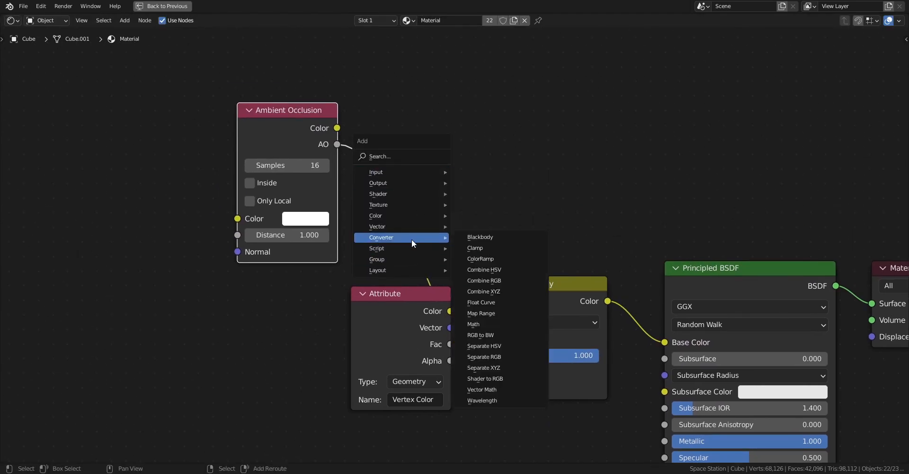
click(501, 258)
click(355, 123)
scroll(573, 295, down, 3)
key(ctrl+space)
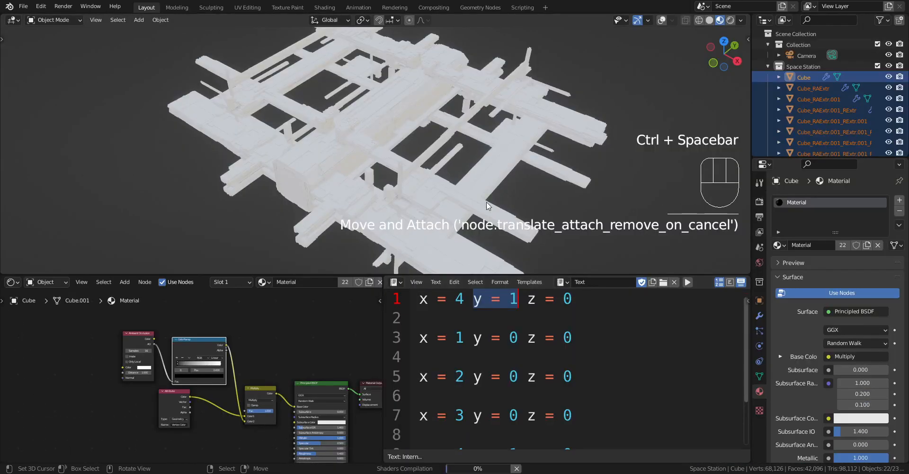
Step: Move the ColorRamp's black stop to position 0.343 to tighten the ambient occlusion shading on the station
scroll(483, 194, up, 4)
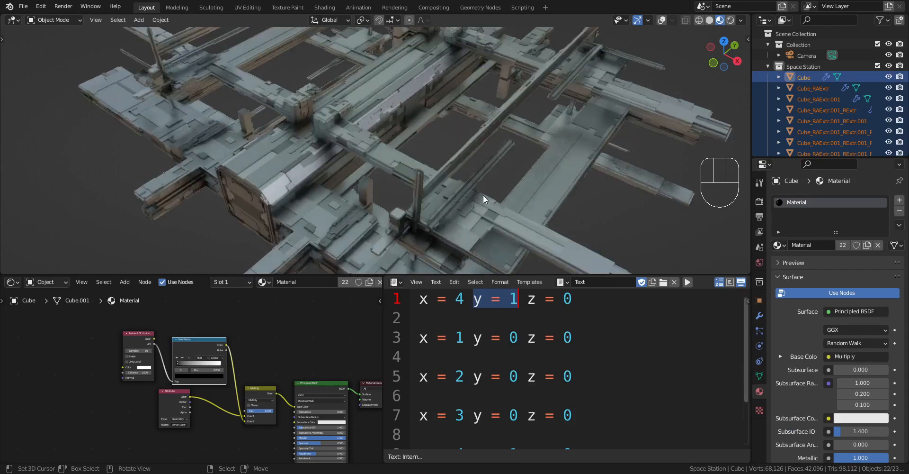
scroll(209, 368, up, 2)
scroll(209, 369, up, 1)
drag(214, 353, 199, 353)
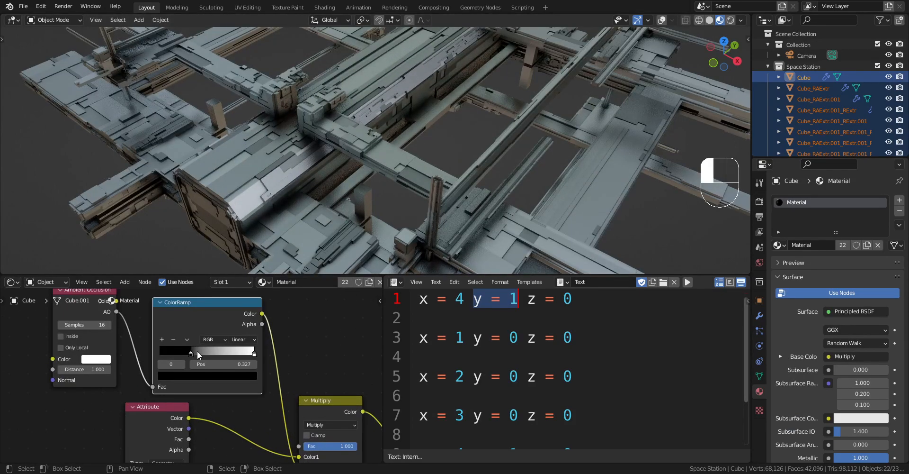
middle_drag(450, 213, 448, 172)
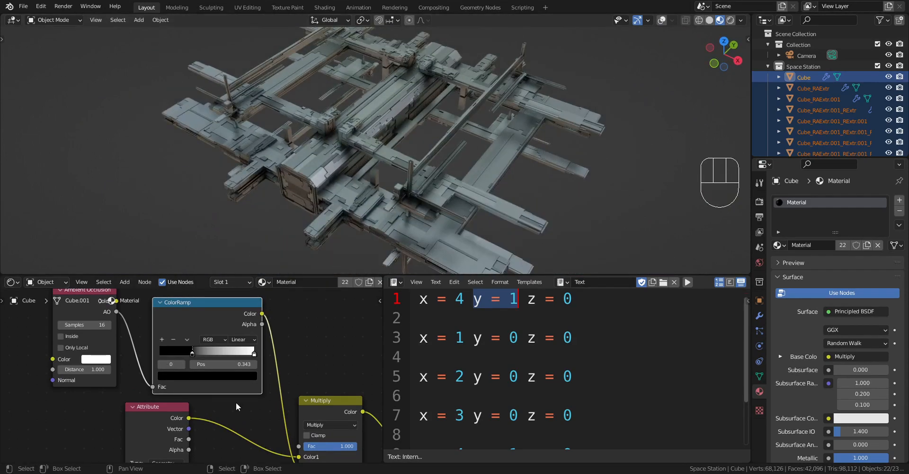
Step: Move the Ambient Occlusion, ColorRamp, Attribute and Multiply nodes away from the Principled BSDF to make room in the node chain
scroll(247, 402, down, 2)
key(ctrl+space)
middle_drag(726, 281, 682, 228)
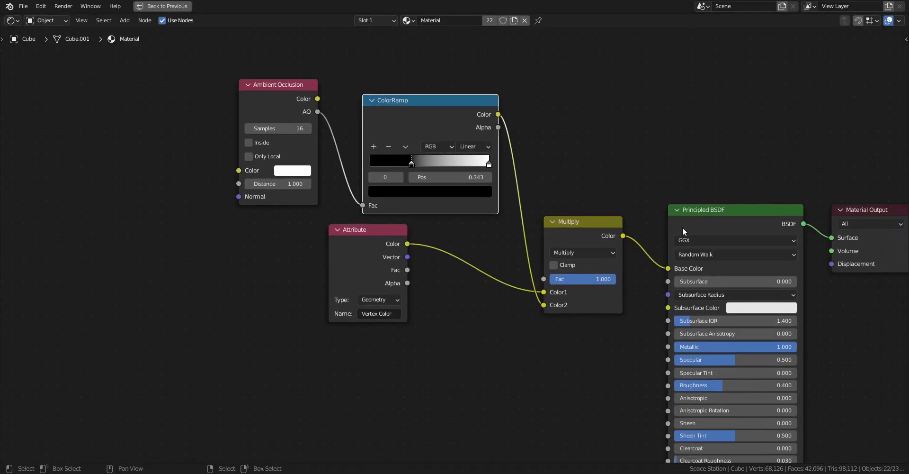
drag(281, 93, 262, 70)
drag(455, 111, 418, 73)
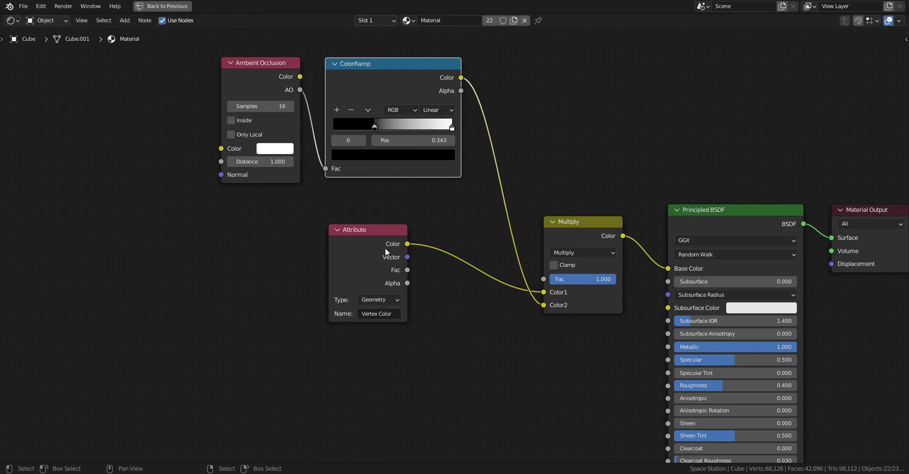
drag(384, 247, 315, 243)
drag(591, 231, 462, 228)
scroll(260, 66, down, 3)
middle_drag(260, 66, 423, 174)
drag(423, 175, 332, 164)
drag(530, 191, 426, 178)
key(ctrl+space)
middle_drag(549, 117, 474, 208)
scroll(297, 399, up, 2)
scroll(308, 374, up, 5)
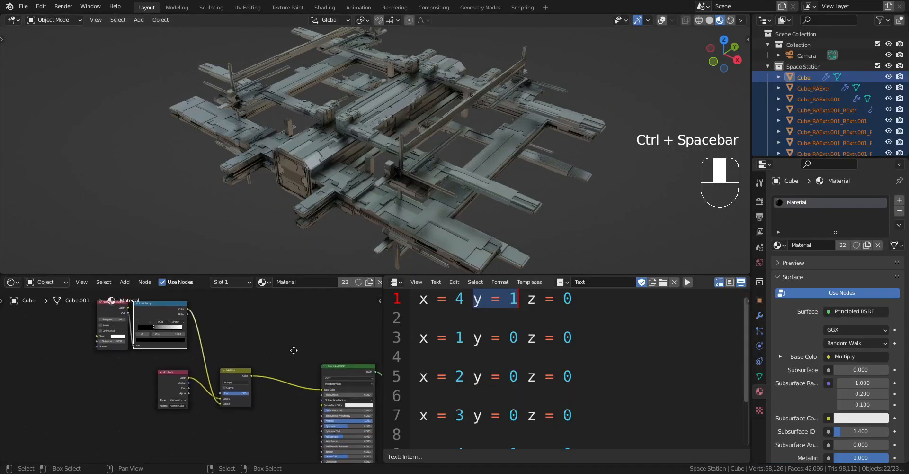
Step: Duplicate the Multiply node and insert the copy between the first Multiply and the Principled BSDF's Base Color
key(ctrl+space)
click(670, 220)
scroll(700, 246, down, 2)
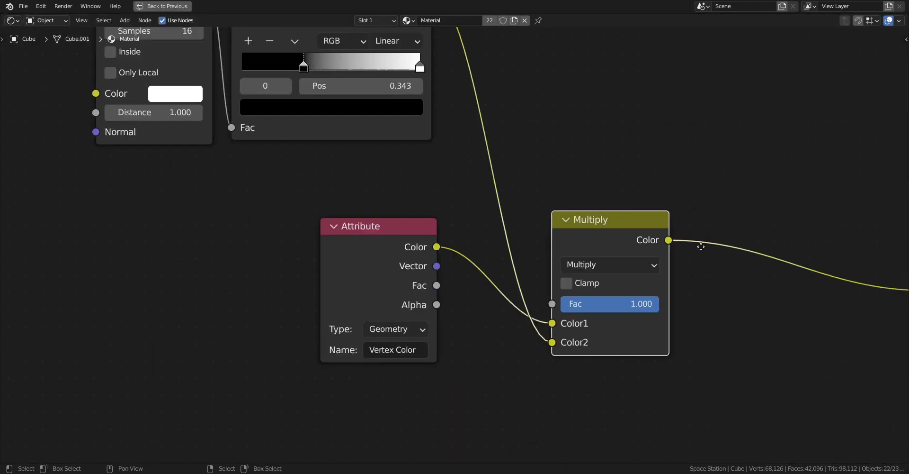
middle_drag(700, 245, 510, 160)
key(shift+d)
click(598, 154)
scroll(433, 235, down, 3)
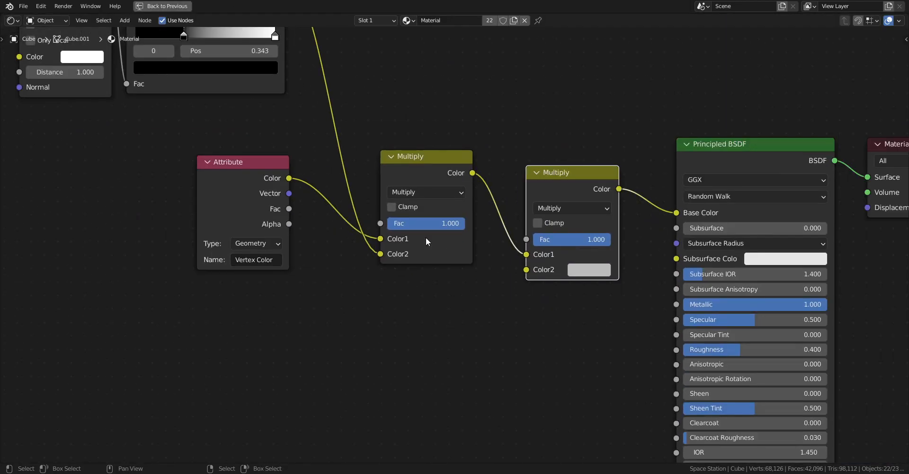
middle_drag(425, 236, 548, 230)
key(F4)
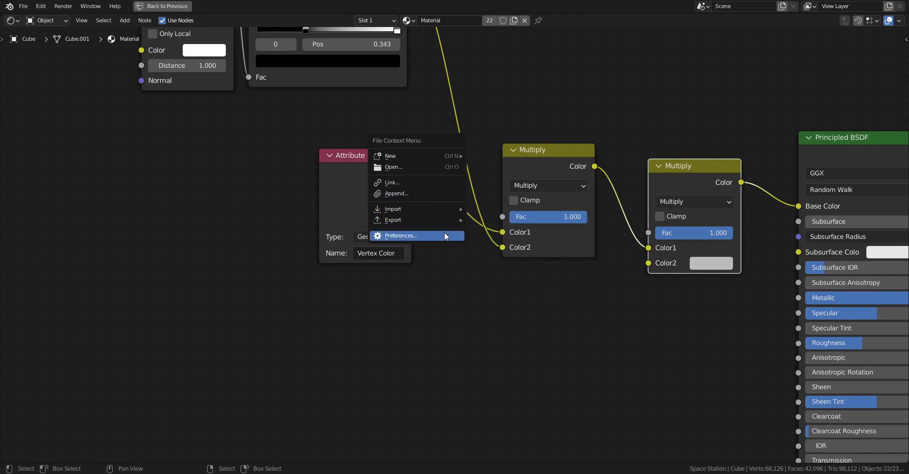
key(Escape)
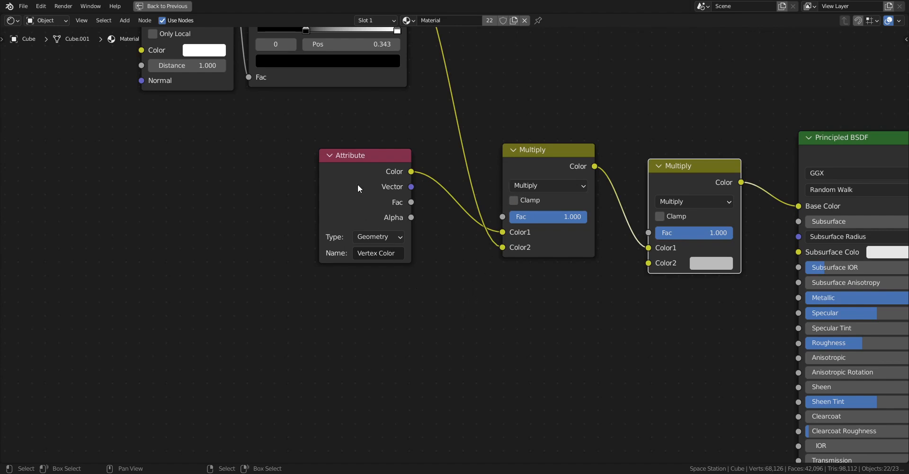
Step: Add the Simple Dirt node group and connect its Color output to the second Multiply node's Color2 input
ctrl+middle_drag(499, 186, 455, 147)
key(shift+a)
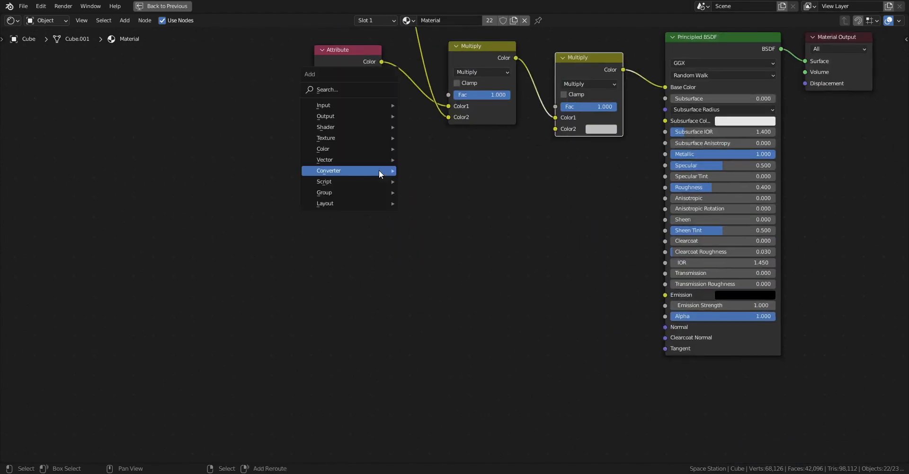
mouse_move(366, 195)
click(449, 243)
click(363, 189)
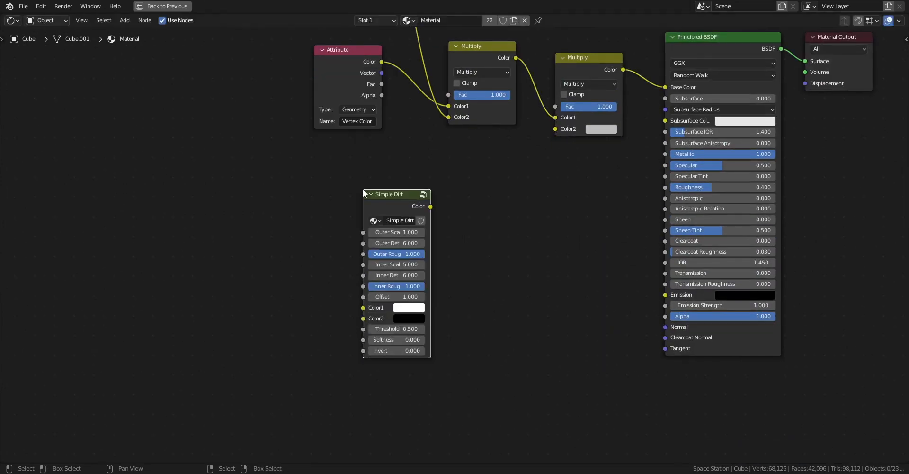
middle_drag(494, 204, 471, 235)
scroll(471, 237, up, 1)
drag(403, 238, 540, 152)
scroll(506, 234, down, 2)
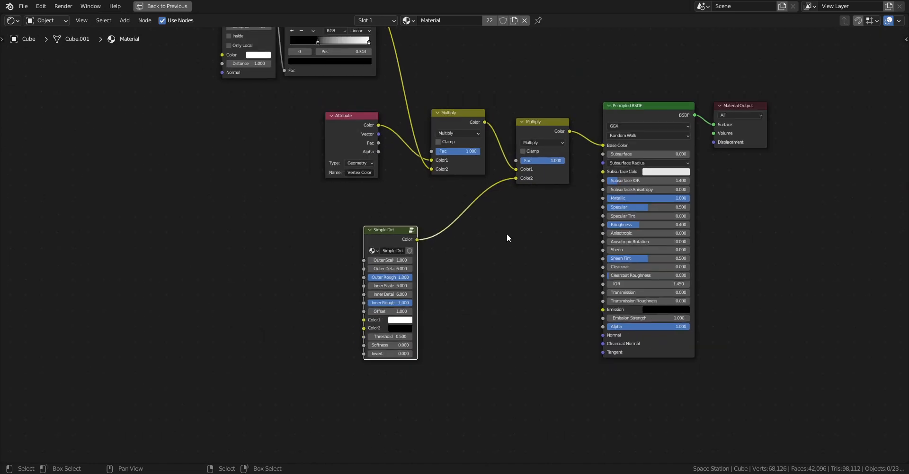
scroll(303, 236, up, 1)
key(ctrl+space)
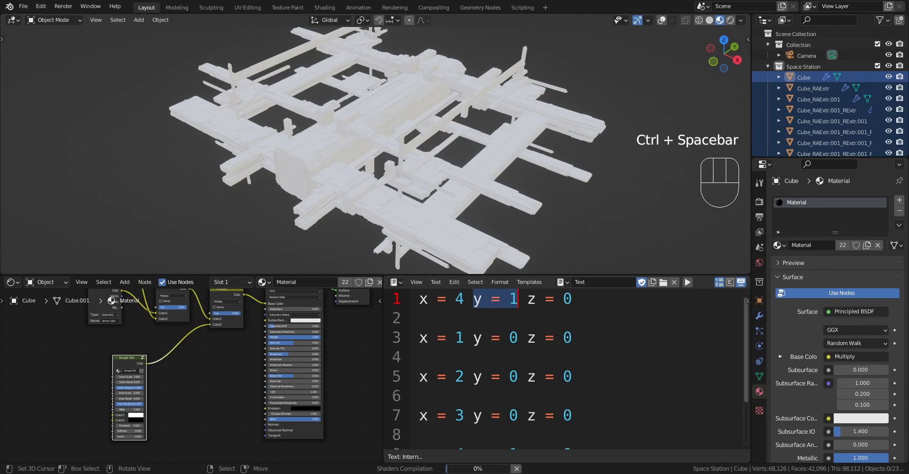
Step: Set the Simple Dirt node's Color2 to a grey with an HSV value of 0.329
scroll(409, 176, up, 4)
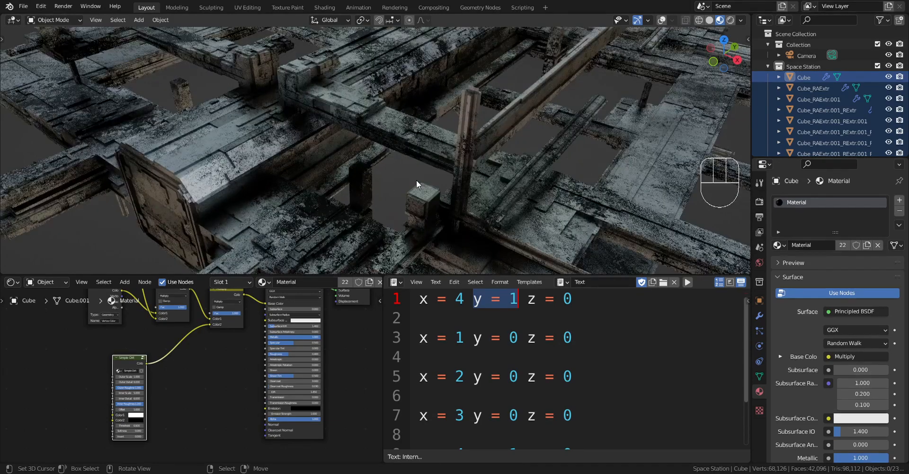
scroll(416, 180, down, 2)
scroll(212, 405, down, 1)
scroll(212, 405, up, 4)
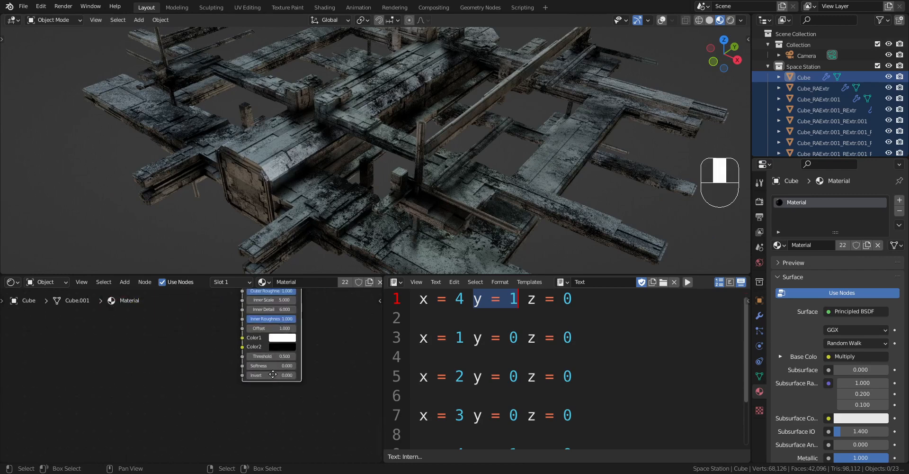
click(237, 394)
mouse_move(304, 299)
mouse_down()
mouse_move(303, 281)
mouse_move(303, 290)
mouse_up()
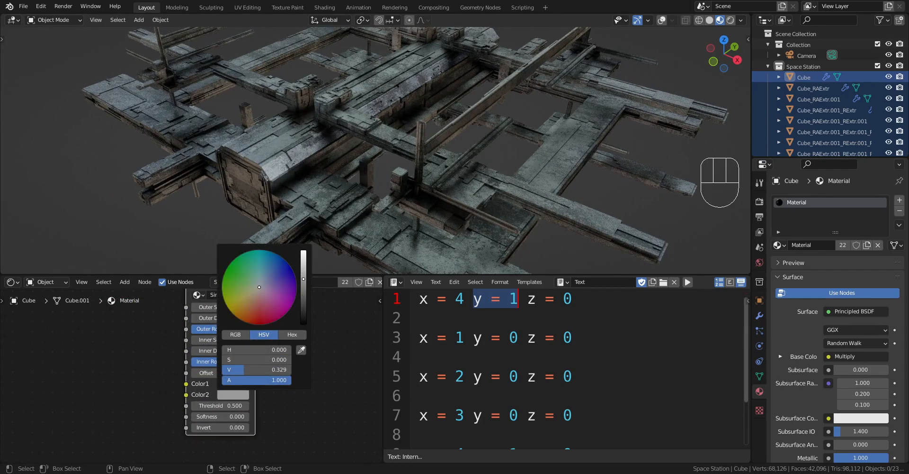
scroll(459, 170, down, 5)
Step: Set the Simple Dirt node's Outer Scale to 0.5 and its Inner Scale to 2
scroll(275, 357, up, 2)
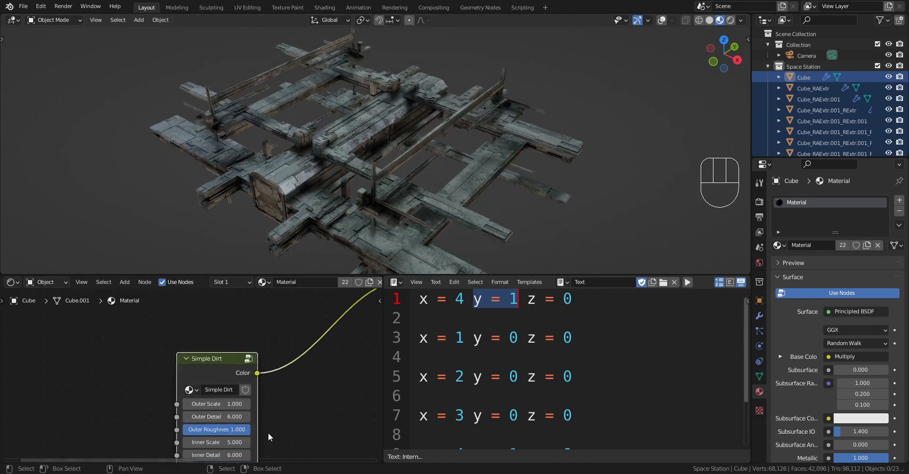
double_click(243, 358)
text(0.5)
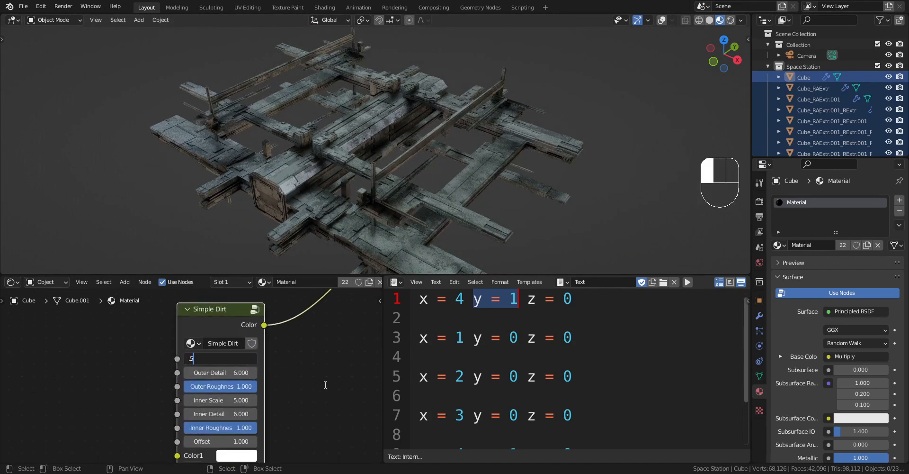
key(Return)
middle_drag(300, 410, 302, 374)
click(223, 364)
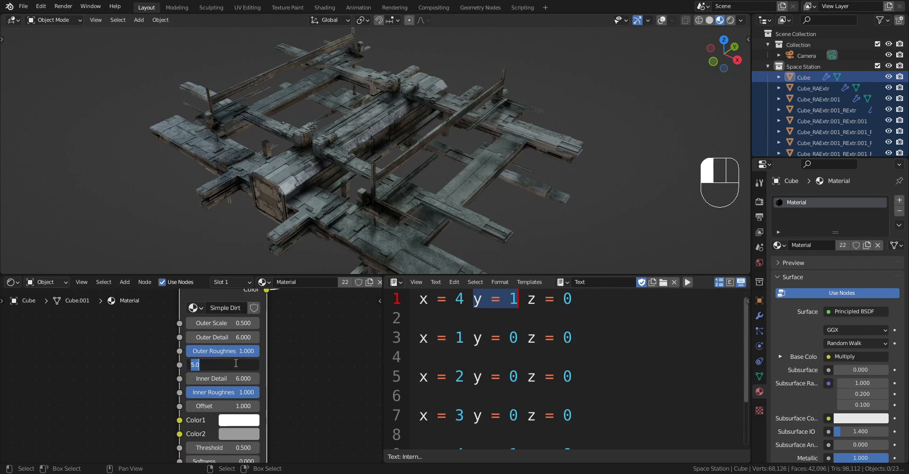
text(2)
key(Return)
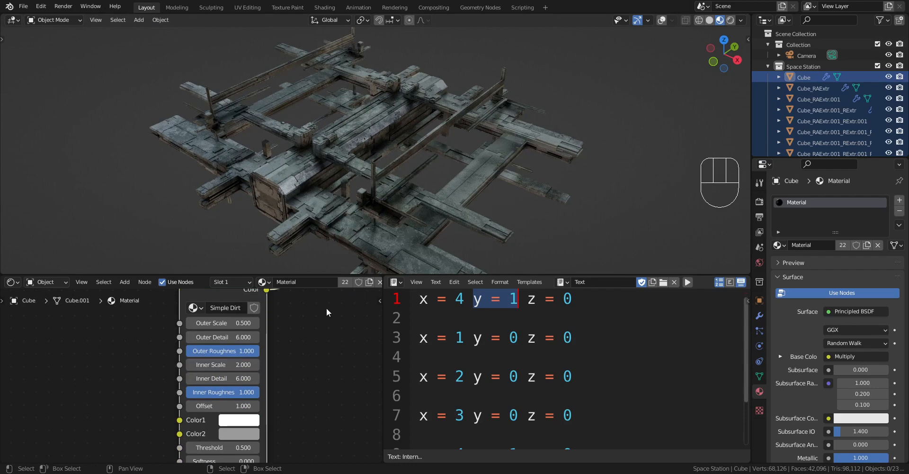
middle_drag(385, 230, 369, 260)
scroll(242, 364, up, 1)
Step: Set the Simple Dirt node's Threshold to 0.470 and its Softness to 0.679
middle_drag(226, 453, 238, 428)
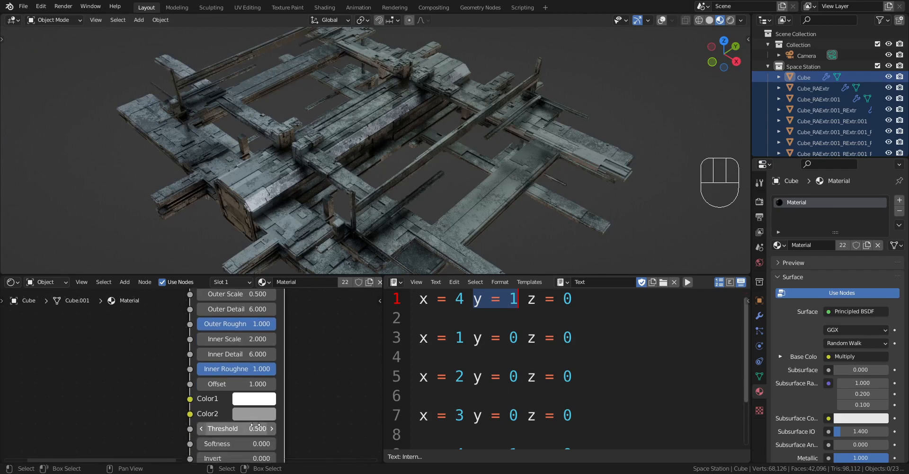
shift+drag(238, 428, 231, 428)
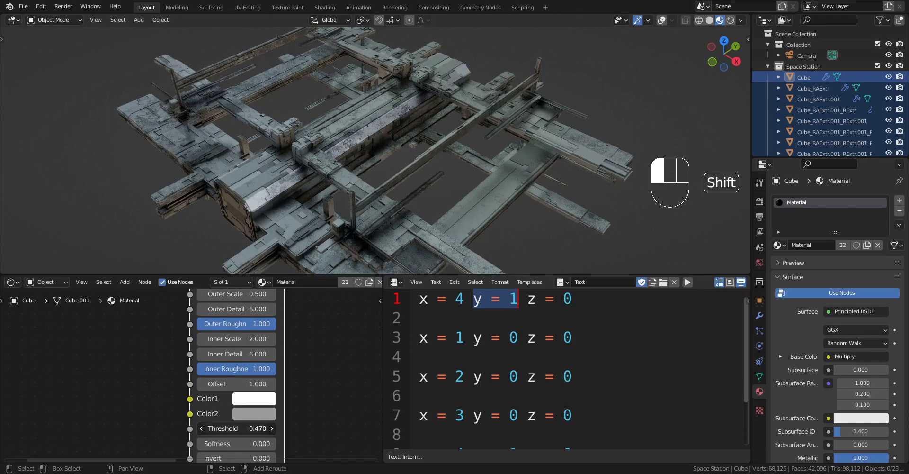
scroll(300, 439, down, 2)
middle_drag(300, 439, 311, 399)
scroll(247, 408, up, 3)
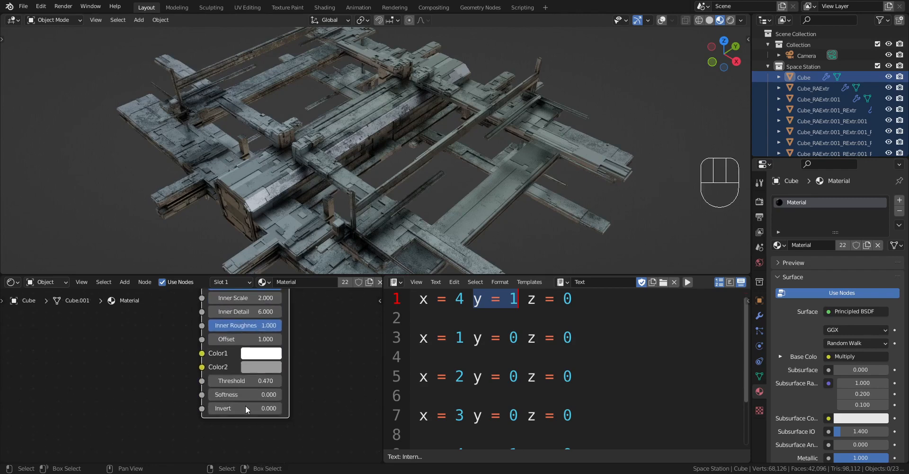
mouse_move(237, 399)
mouse_down()
mouse_move(323, 399)
mouse_move(296, 399)
mouse_up()
middle_drag(325, 296, 330, 274)
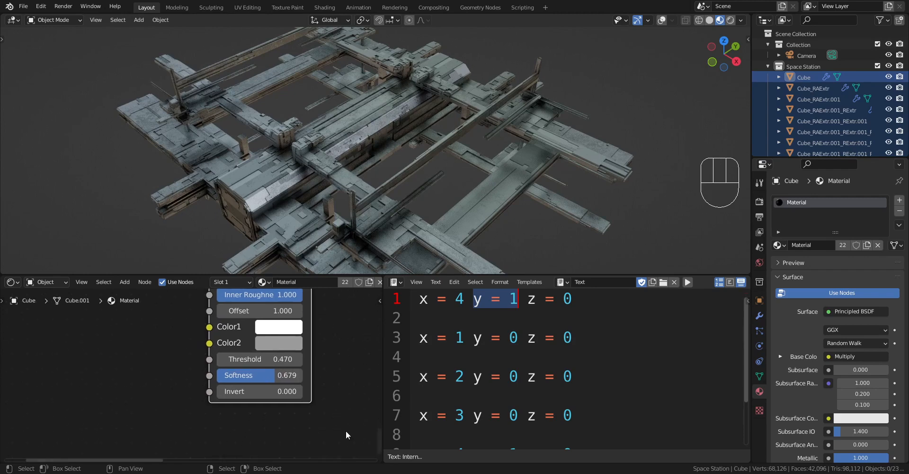
Step: Spread the Ambient Occlusion, ColorRamp, Attribute and both Multiply nodes farther from the Principled BSDF to tidy the layout
middle_drag(393, 123, 402, 177)
scroll(265, 348, down, 6)
middle_drag(265, 331, 218, 442)
key(ctrl+space)
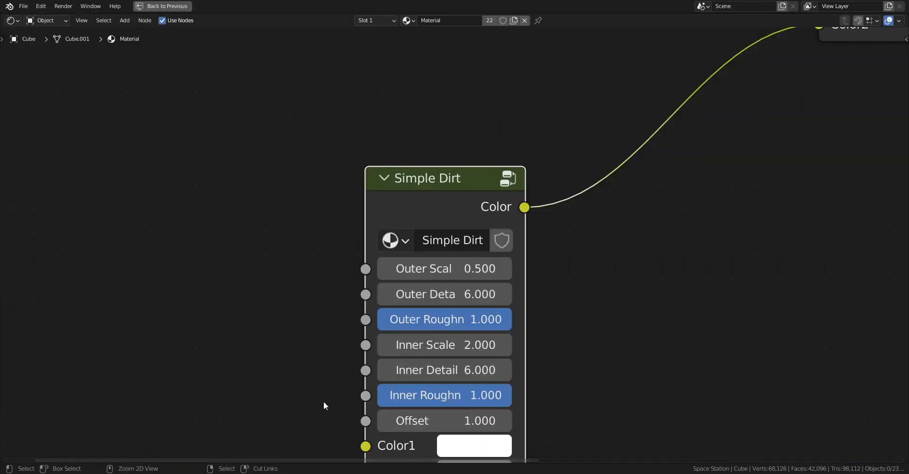
scroll(565, 237, down, 12)
middle_drag(554, 173, 524, 317)
scroll(474, 284, down, 4)
drag(298, 144, 137, 141)
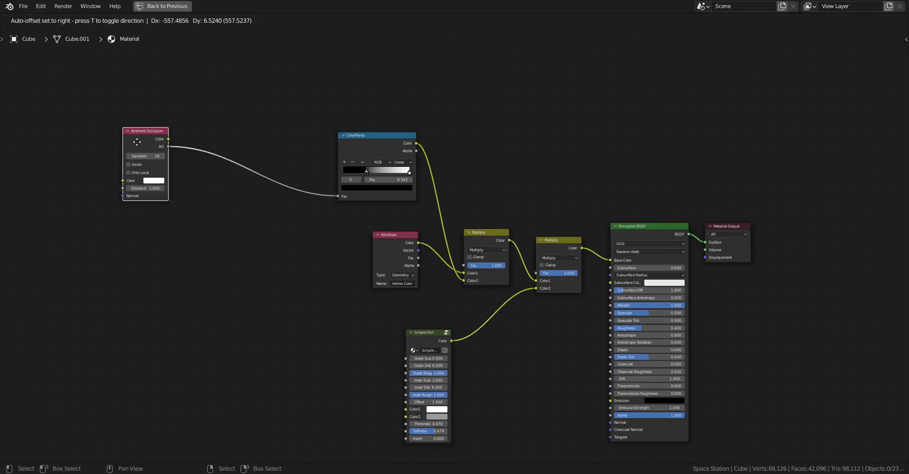
drag(365, 149, 217, 159)
drag(390, 240, 317, 222)
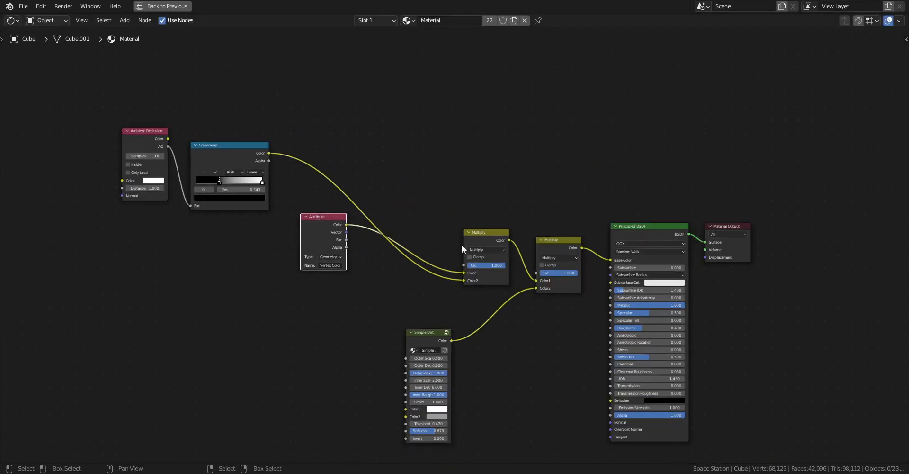
drag(462, 244, 384, 236)
drag(561, 242, 488, 232)
key(ctrl+space)
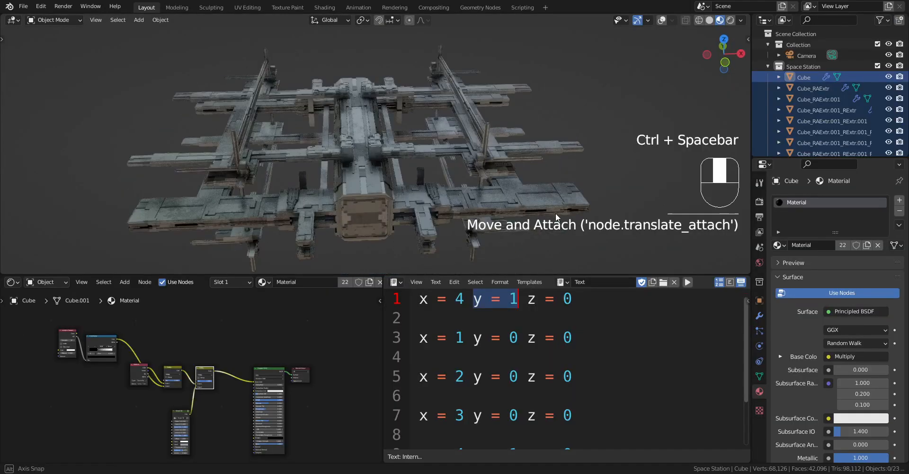
Step: Switch the maximized 3D viewport to Solid shading and turn the viewport overlays back on
key(z)
click(593, 143)
key(ctrl+space)
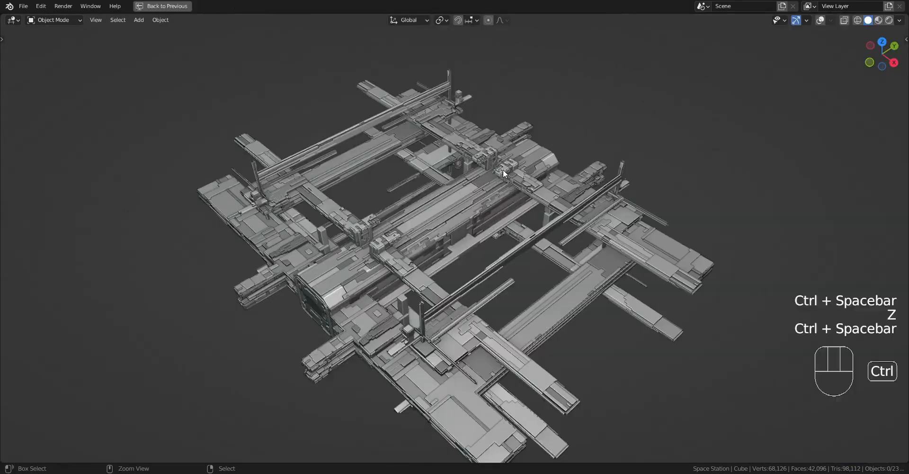
ctrl+middle_drag(503, 169, 505, 200)
key(shift+alt+z)
key(shift+q)
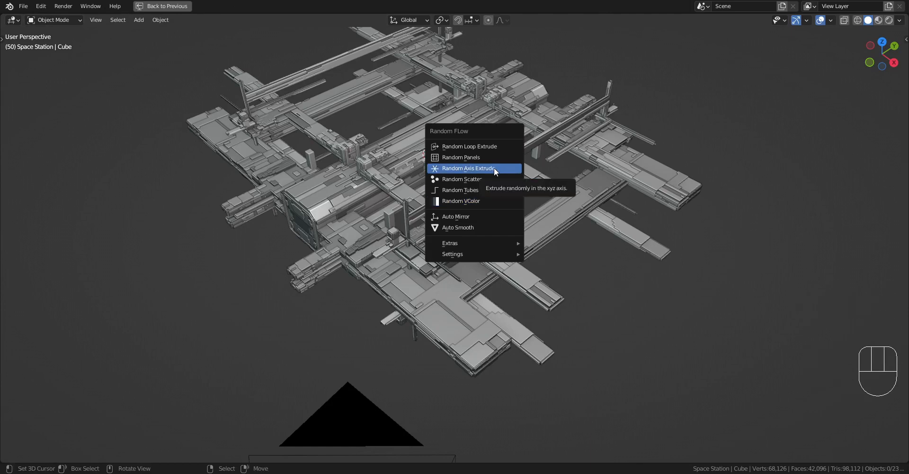
middle_drag(601, 315, 501, 269)
scroll(495, 285, up, 2)
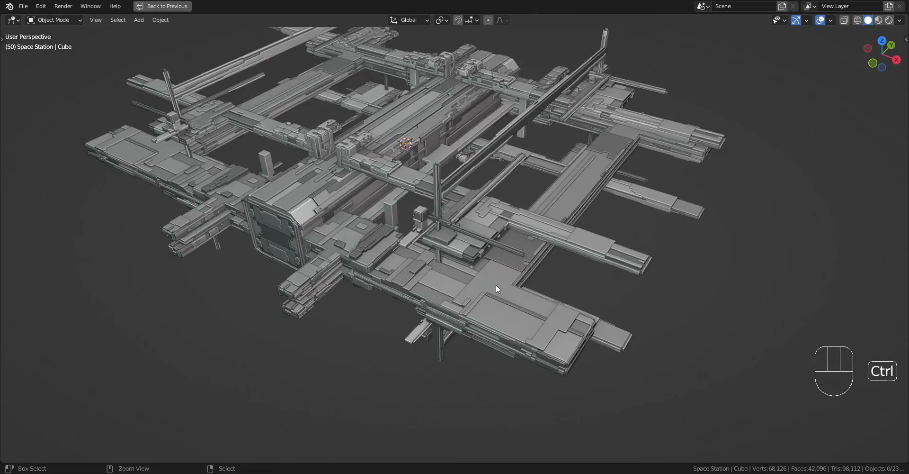
Step: Open the saved example file with the tall four-tower structure and set its solid viewport lighting to MatCap
key(ctrl+o)
click(485, 259)
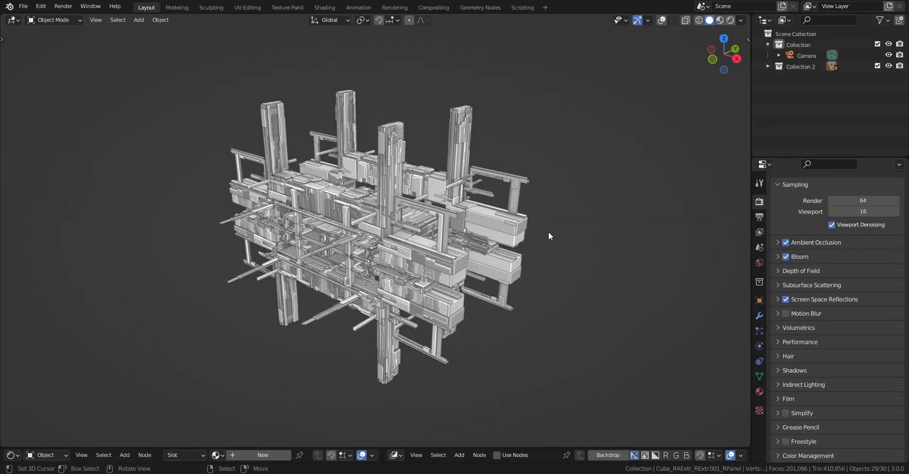
scroll(548, 236, up, 5)
middle_drag(548, 235, 713, 36)
click(742, 21)
click(739, 70)
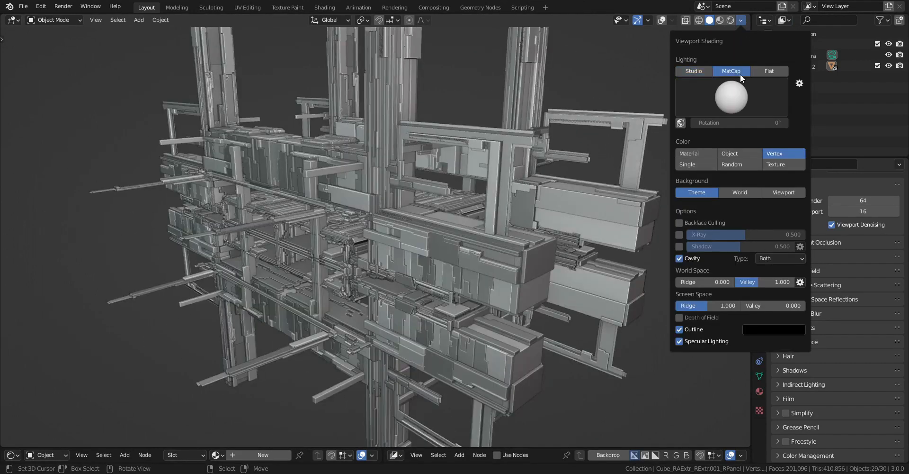
Step: Examine the overall shapes of the four-tower structure and the two long-armed example models from several angles
scroll(448, 170, down, 3)
mouse_move(448, 171)
middle_down()
mouse_move(473, 248)
mouse_move(558, 128)
mouse_move(474, 148)
middle_up()
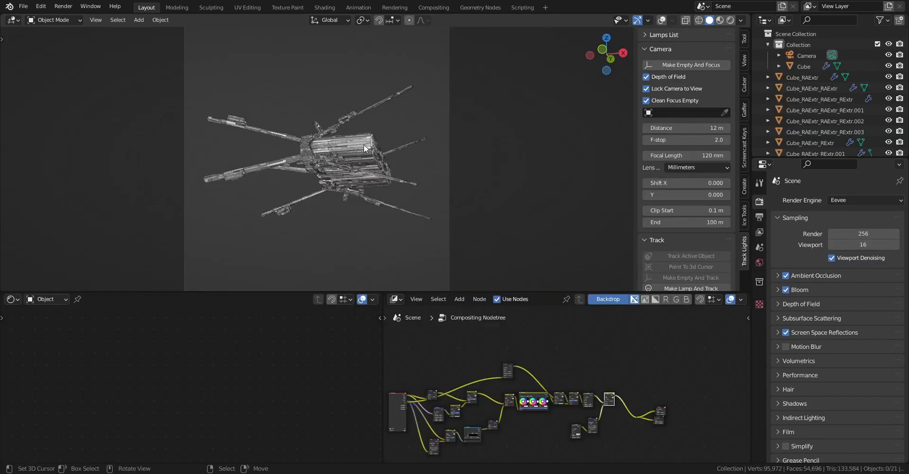
middle_drag(363, 144, 397, 163)
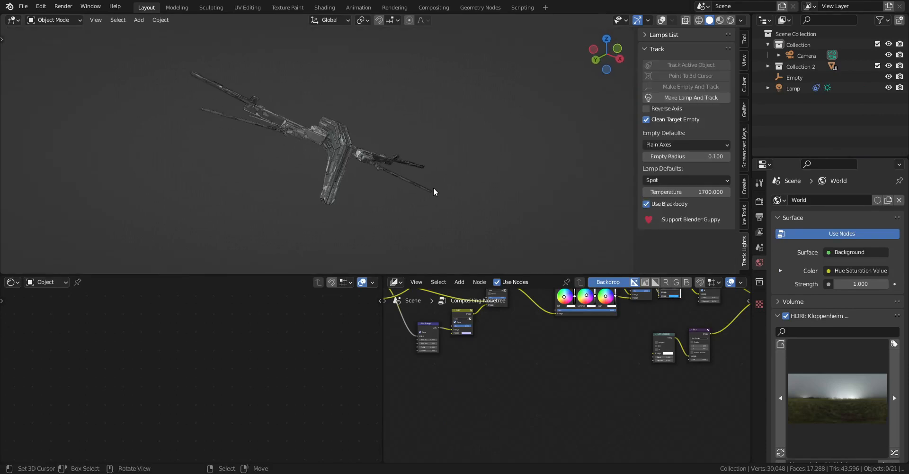
middle_drag(433, 186, 440, 144)
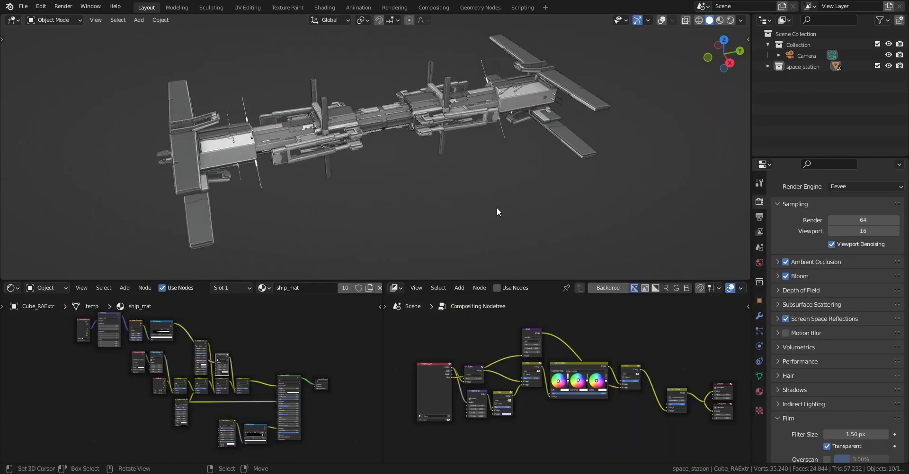
Step: Examine the long winged space station in a maximized 3D viewport from several angles and review the available Random Flow tools
middle_drag(496, 207, 517, 185)
key(ctrl+alt+space)
middle_drag(589, 178, 411, 221)
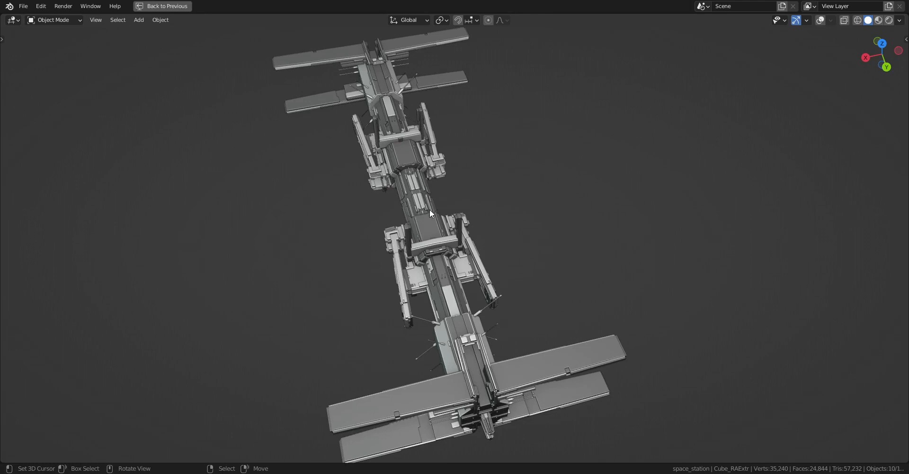
middle_drag(391, 189, 422, 166)
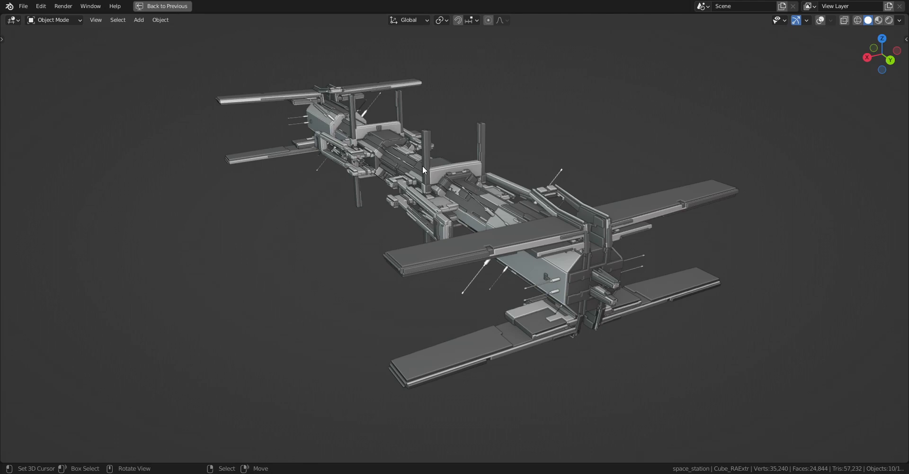
middle_drag(423, 168, 513, 203)
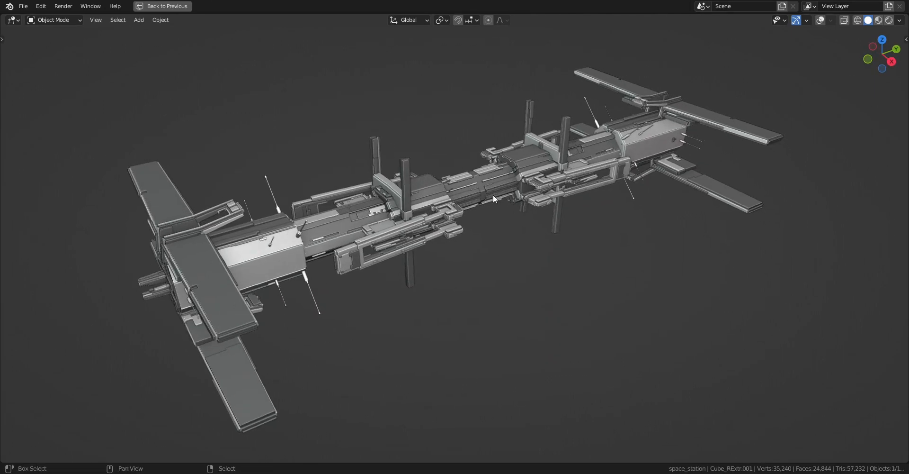
key(shift+q)
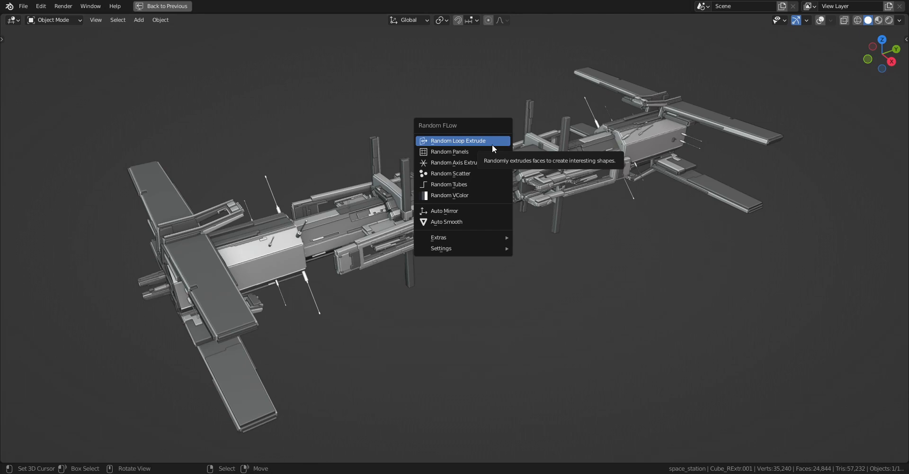
middle_drag(501, 214, 525, 203)
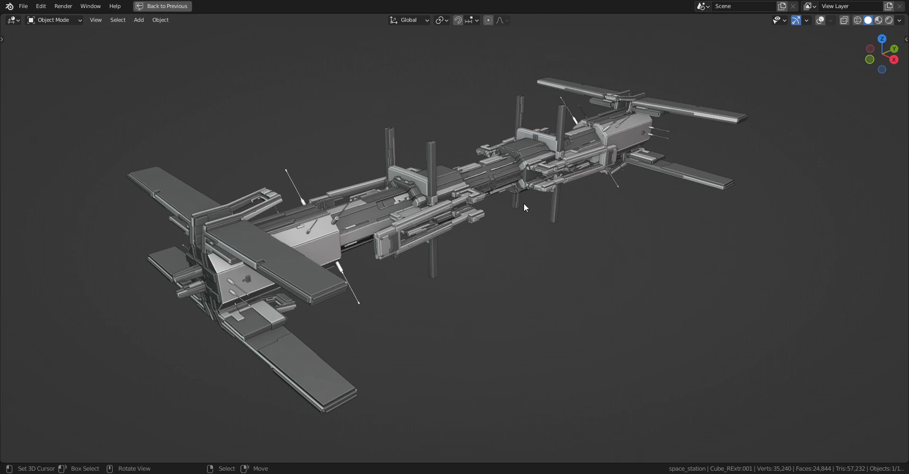